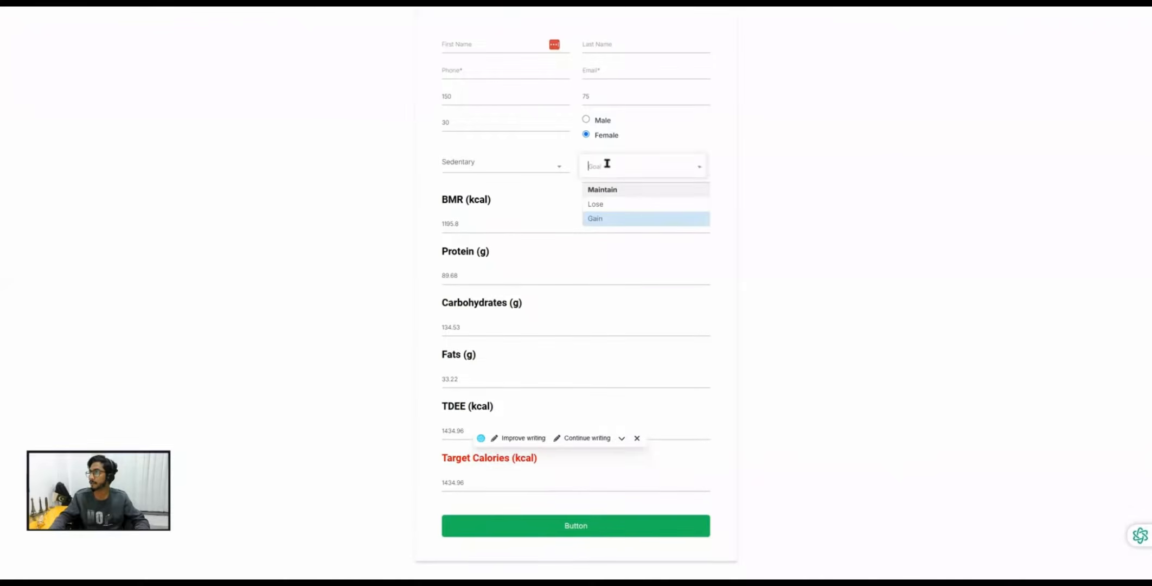
# Set the goal to Lose in the live calculator form and highlight the TDEE value for comparison with the target calories.
pyautogui.click(597, 216)
pyautogui.click(451, 467)
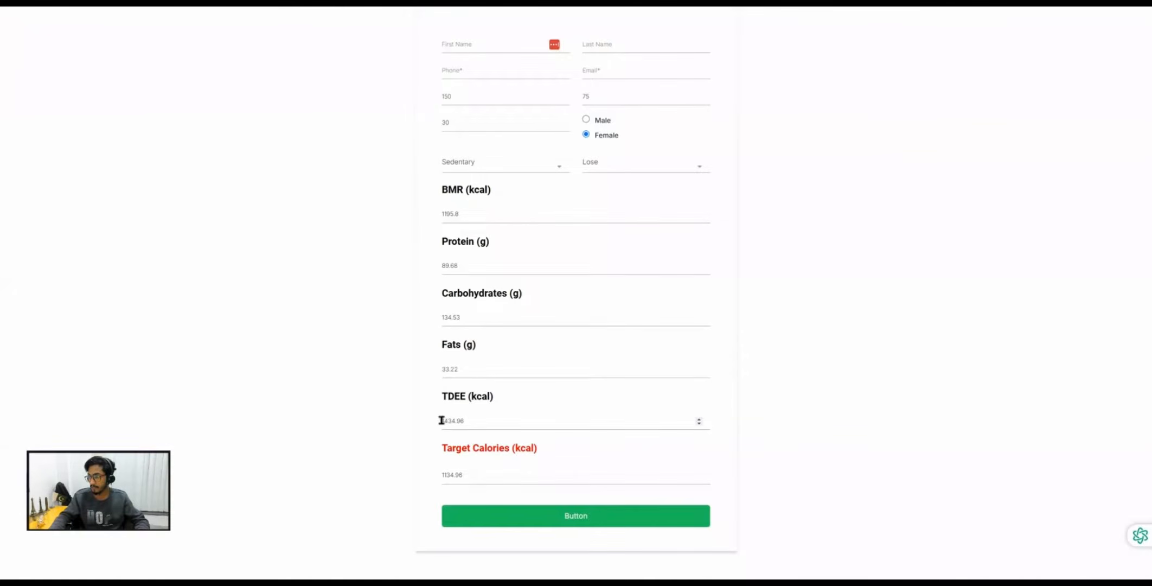
pyautogui.moveTo(442, 421); pyautogui.dragTo(469, 424)
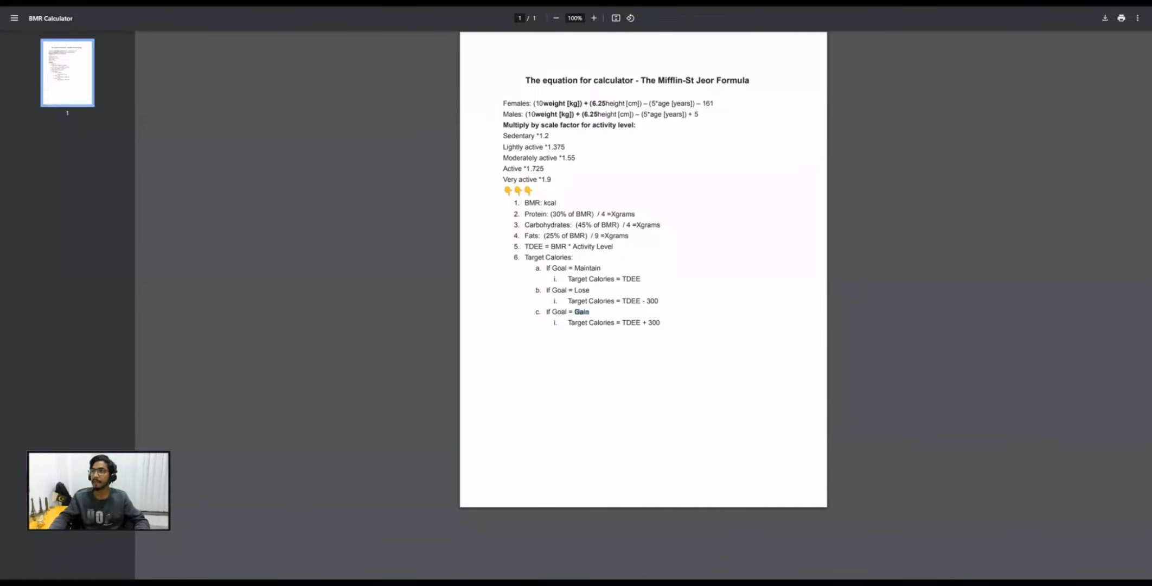
# Switch to the HighLevel dashboard and open the BMR Calculator form in the form builder.
pyautogui.click(274, 2)
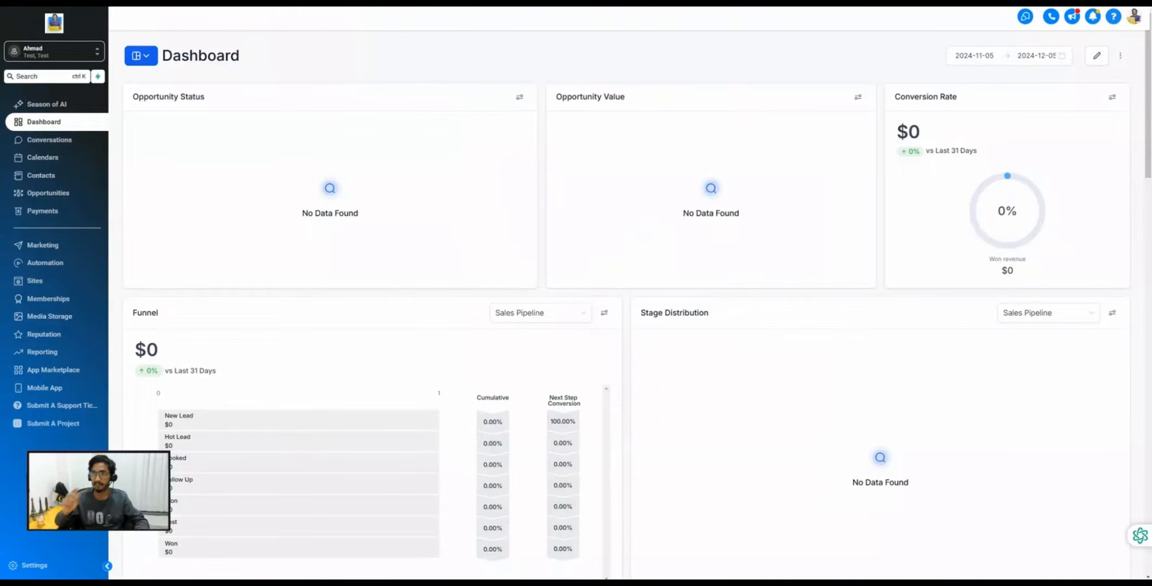
pyautogui.click(45, 281)
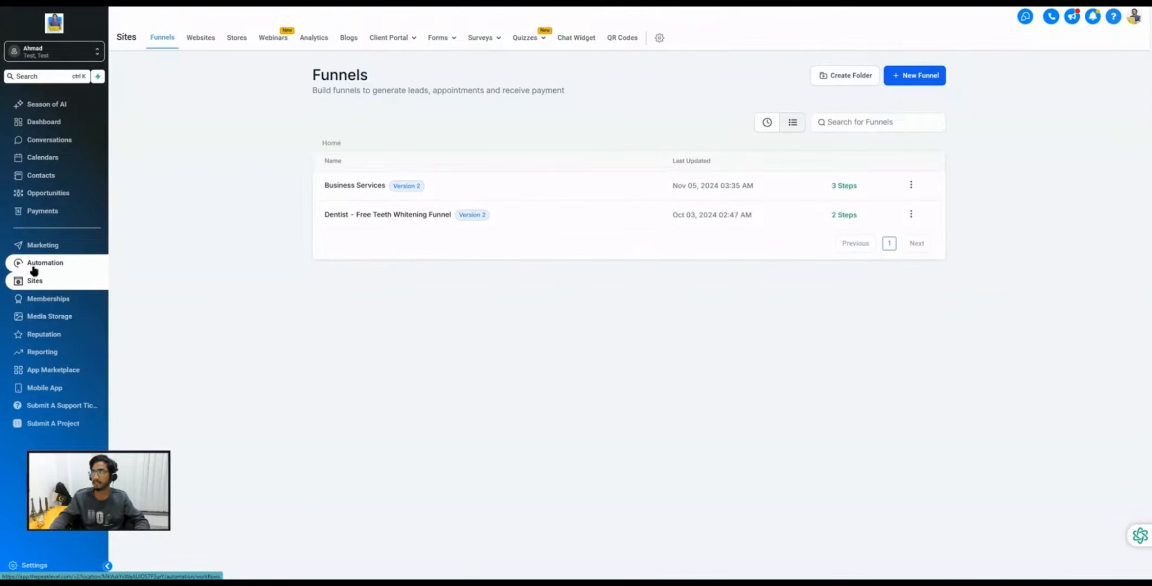
pyautogui.moveTo(434, 39)
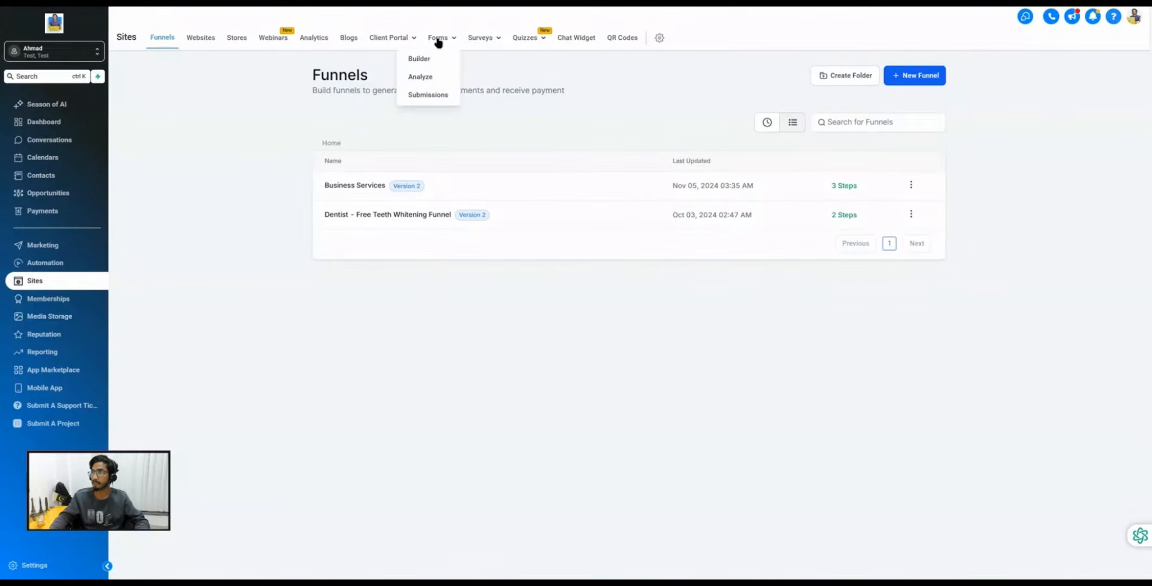
pyautogui.click(423, 60)
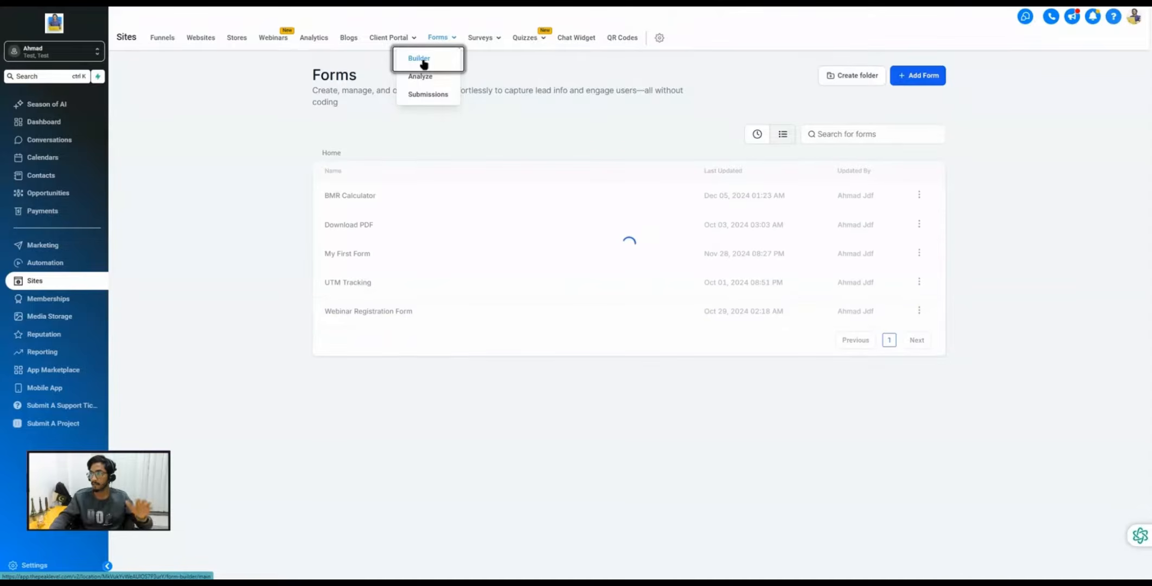
pyautogui.click(346, 197)
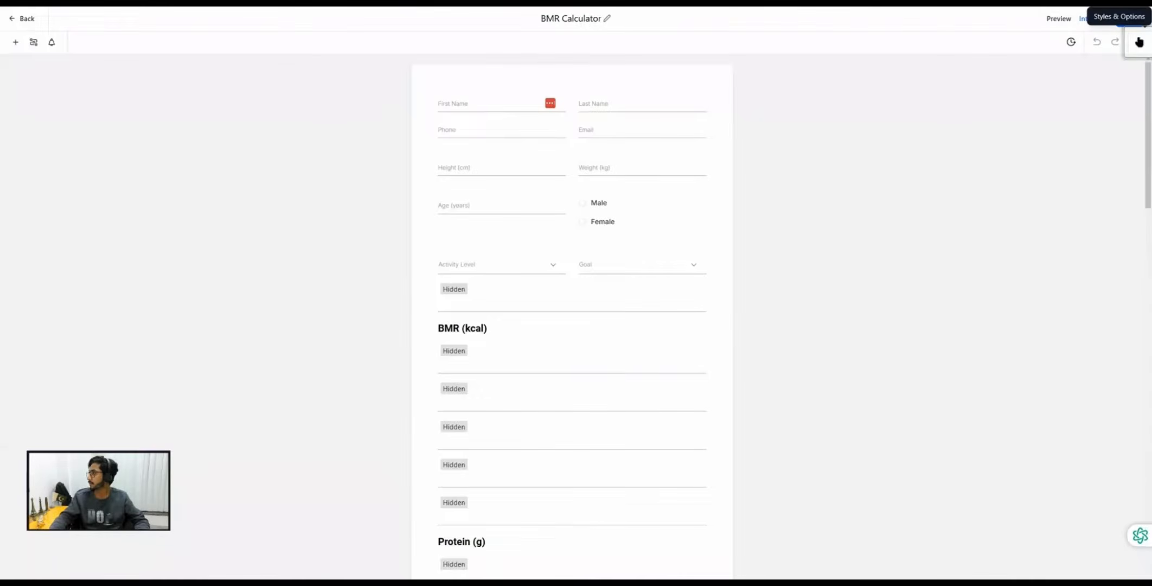
# Turn on the form's field labels, set the input style to Box, and save the form.
pyautogui.click(1140, 42)
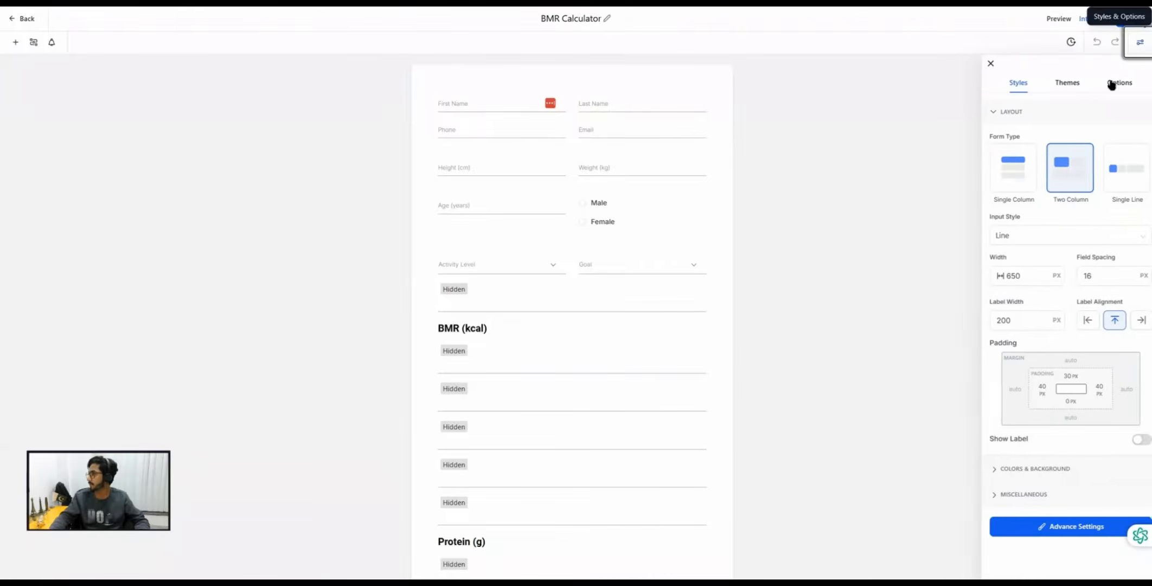
pyautogui.click(1134, 441)
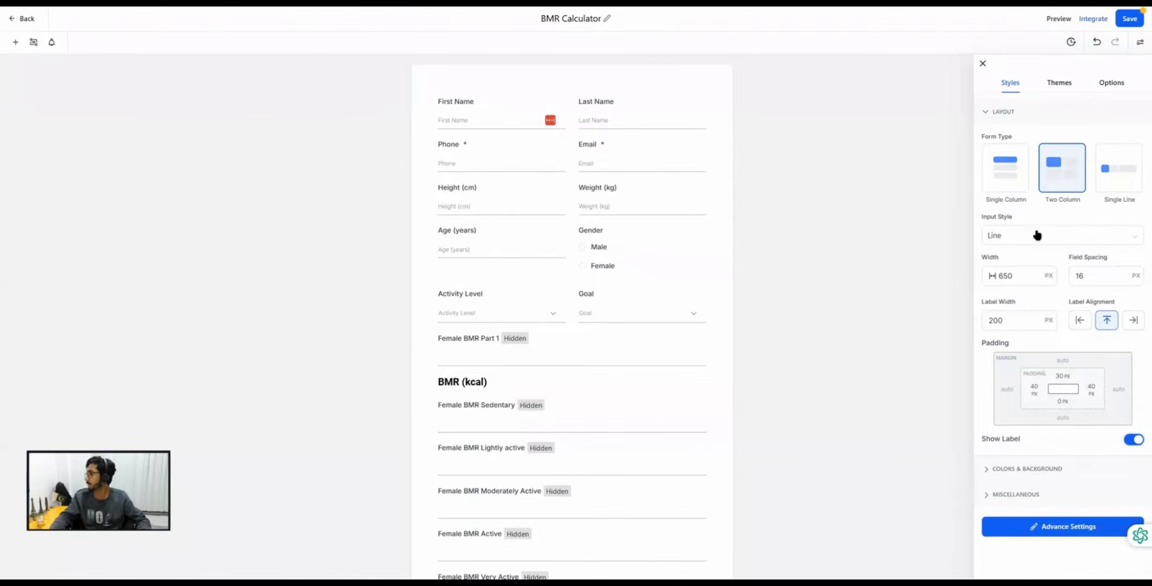
pyautogui.click(1017, 244)
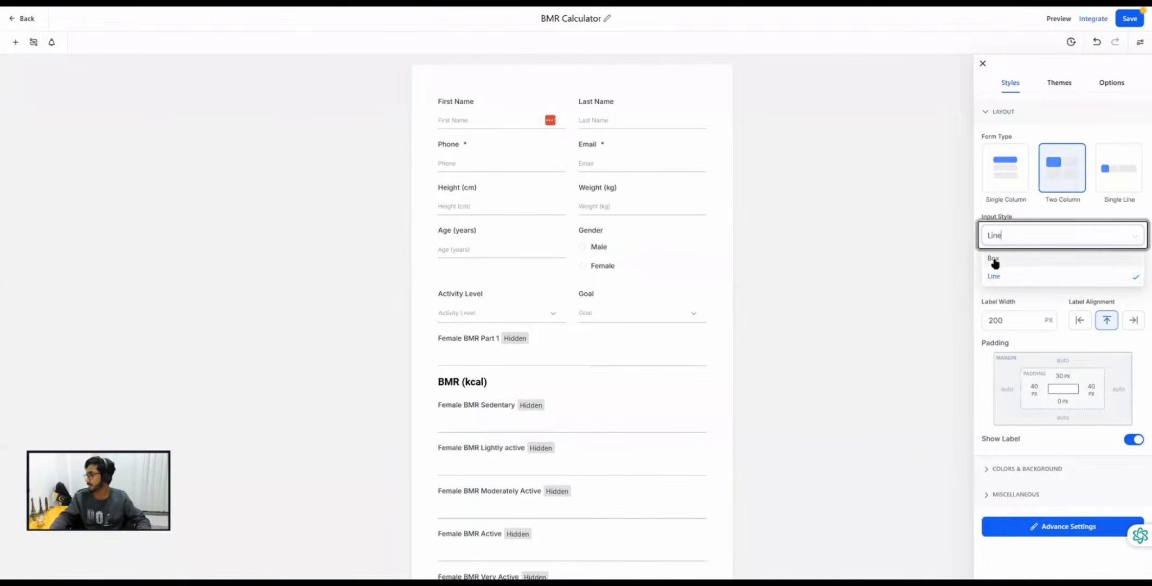
pyautogui.click(996, 260)
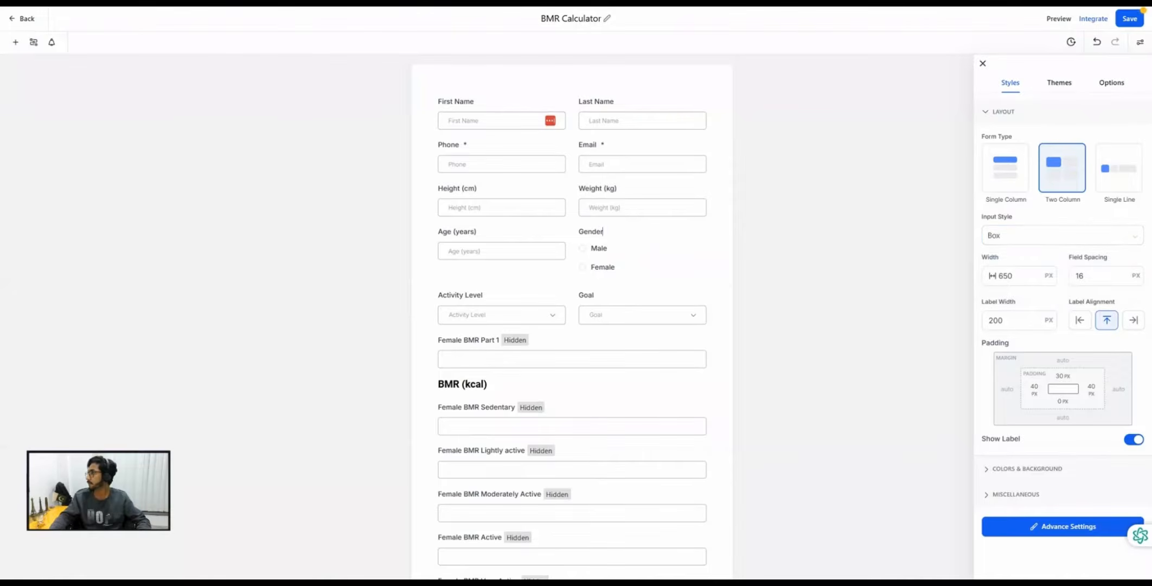
pyautogui.click(1125, 22)
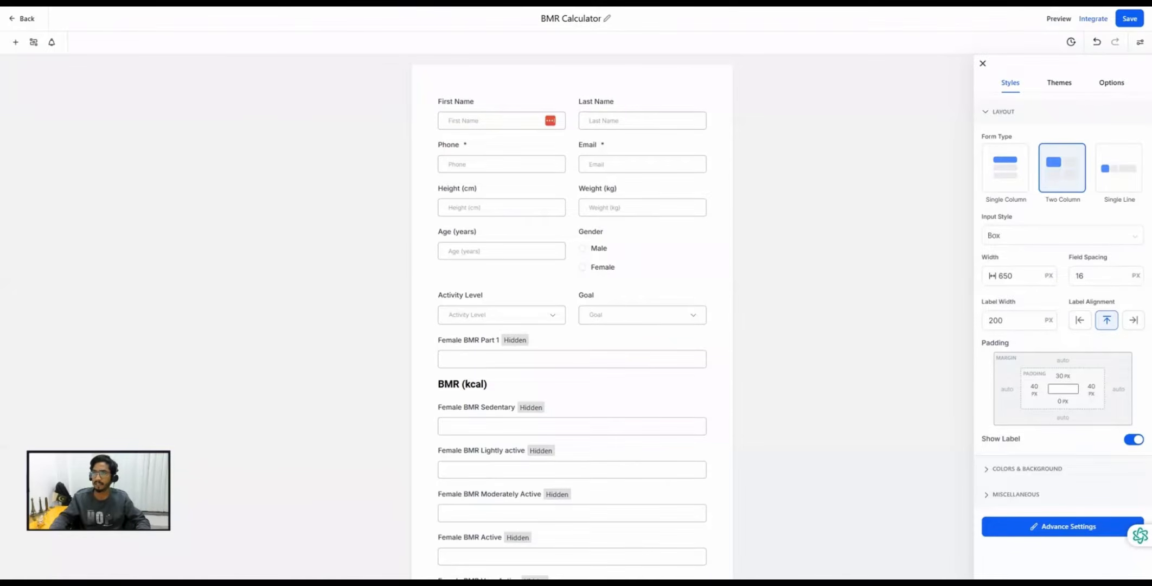
# View the form elements, the Height (cm) field's settings and the list of custom fields.
pyautogui.click(13, 44)
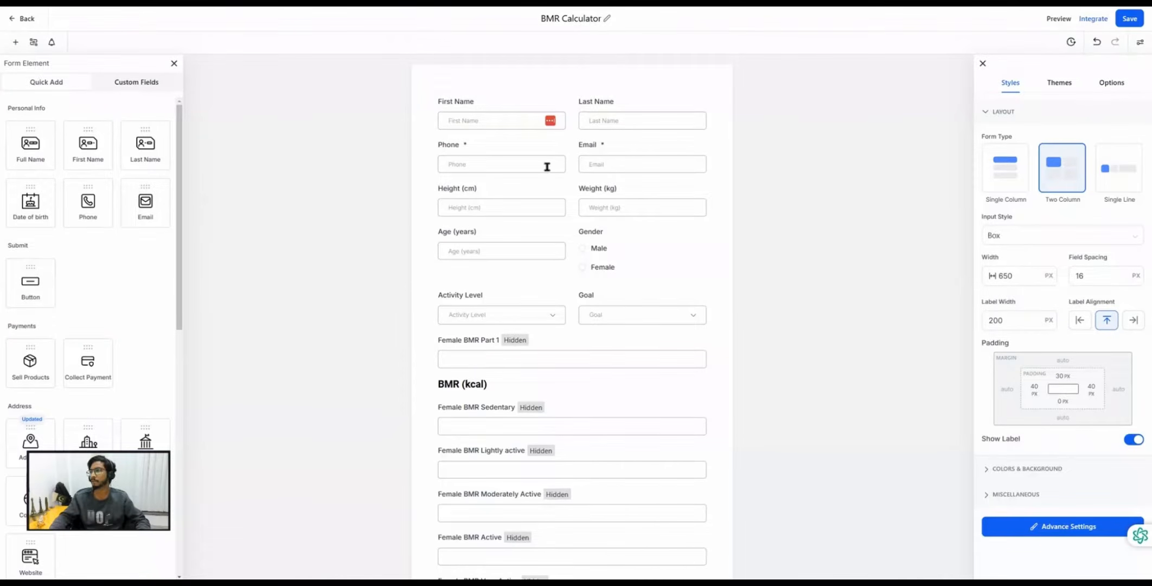
pyautogui.click(444, 202)
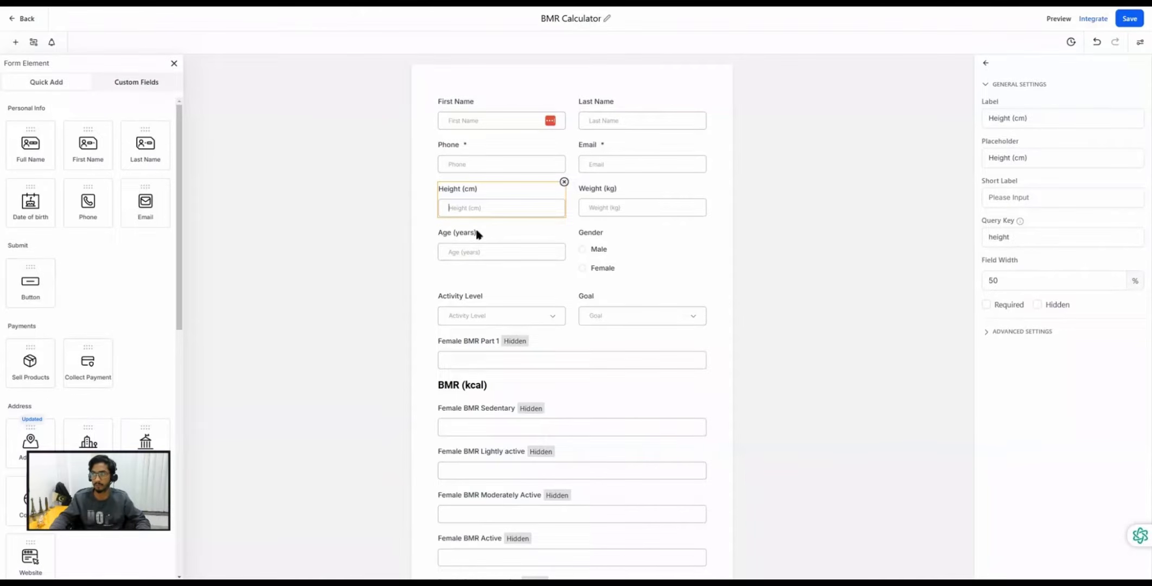
pyautogui.click(134, 87)
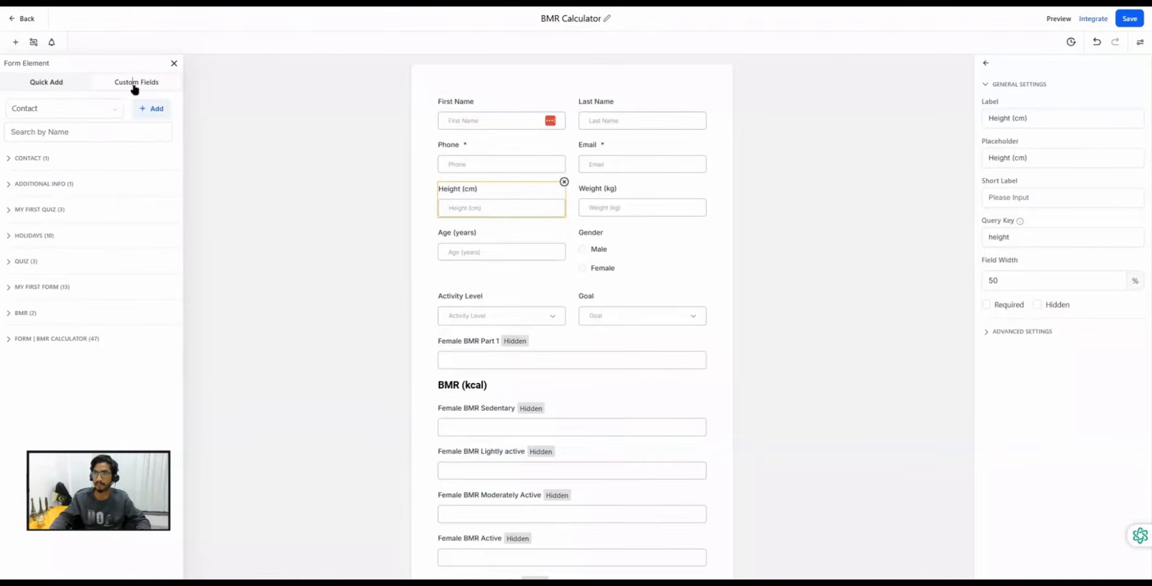
# View the setup options for a new Number custom field and close it without saving.
pyautogui.click(155, 108)
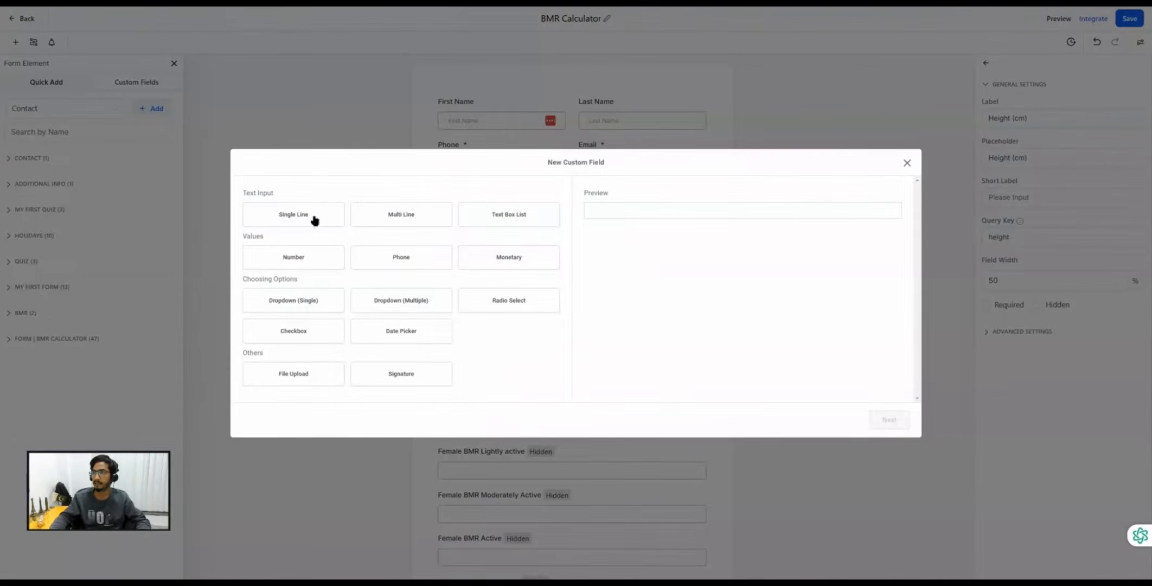
pyautogui.click(296, 258)
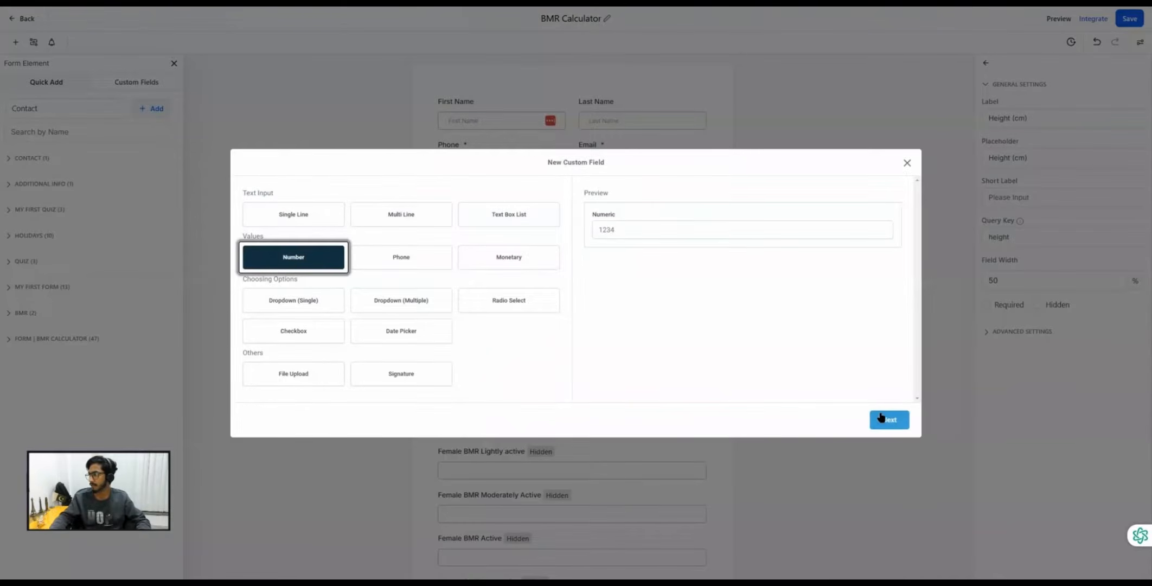
pyautogui.click(881, 419)
pyautogui.click(268, 268)
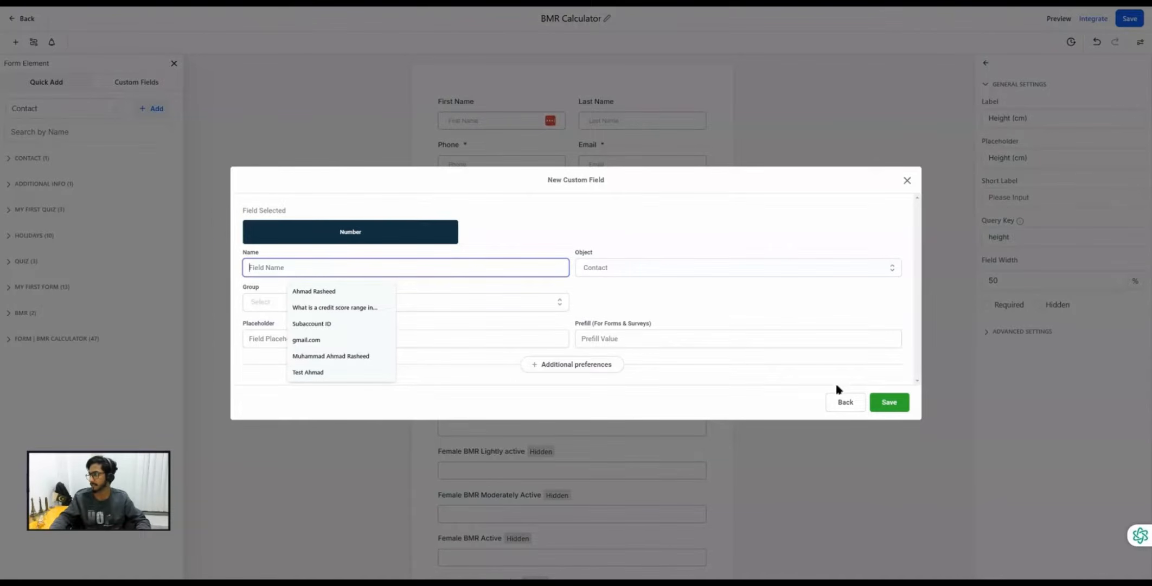
pyautogui.click(907, 182)
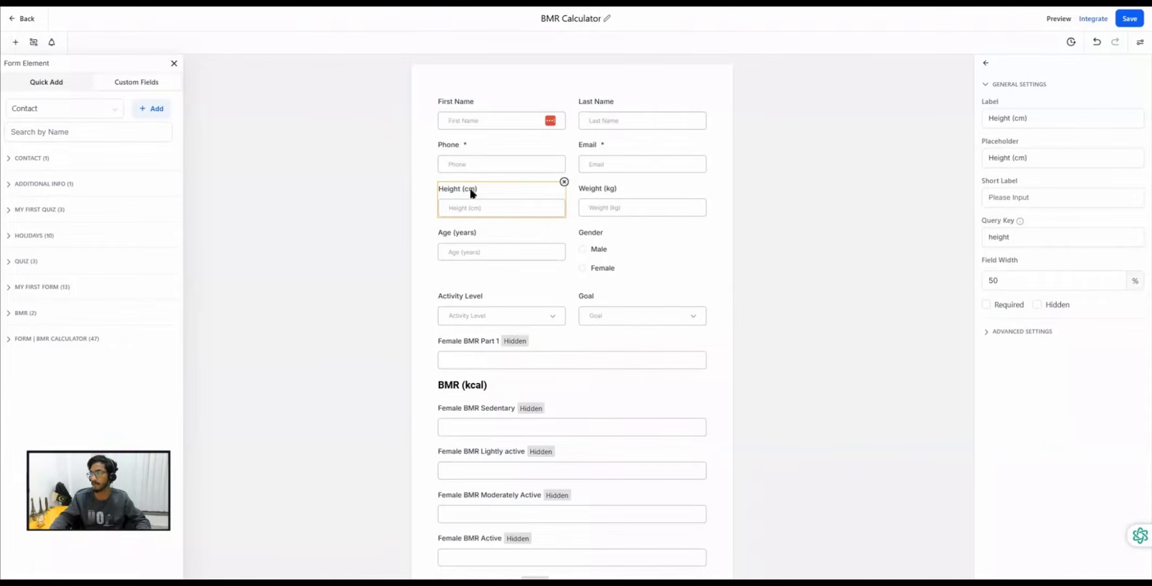
# View the Weight (kg) field's settings and preview the Radio Select and Dropdown (Single) custom field types without creating one.
pyautogui.click(586, 191)
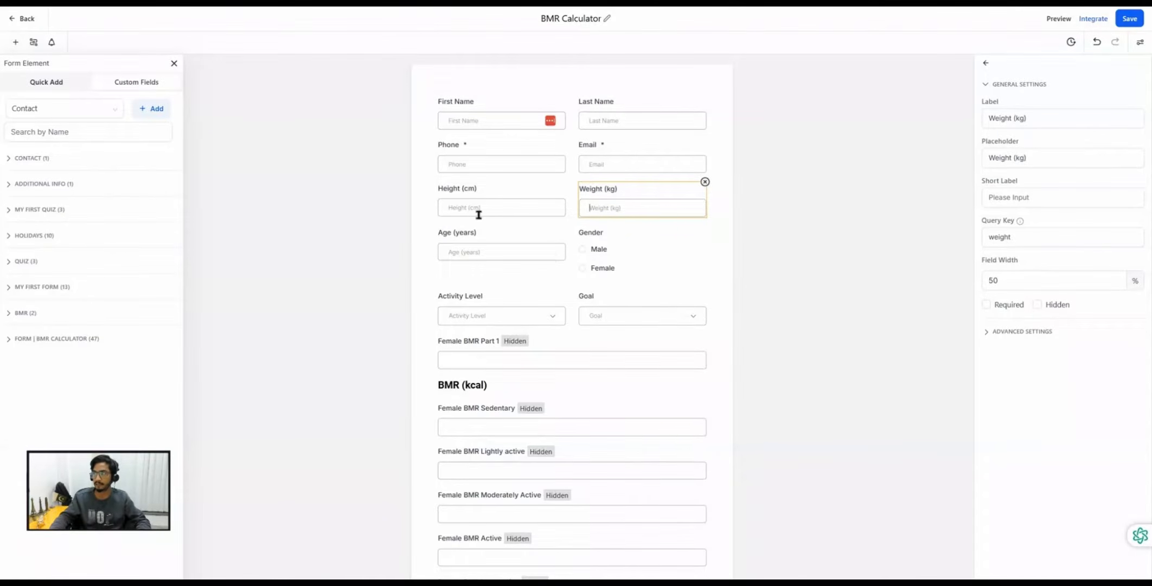
pyautogui.click(152, 109)
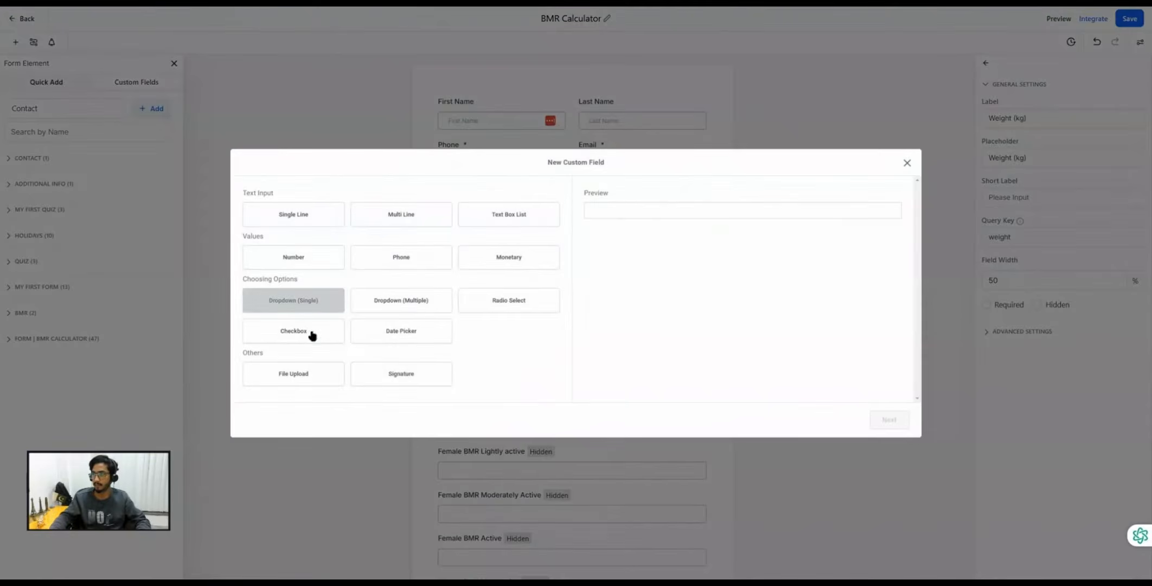
pyautogui.click(509, 307)
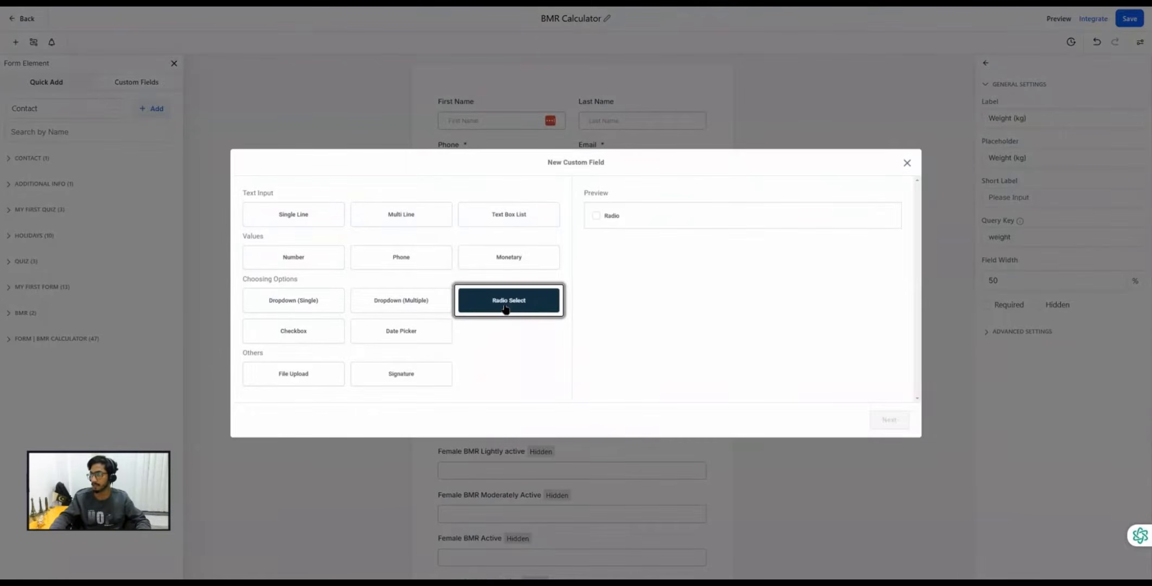
pyautogui.click(268, 310)
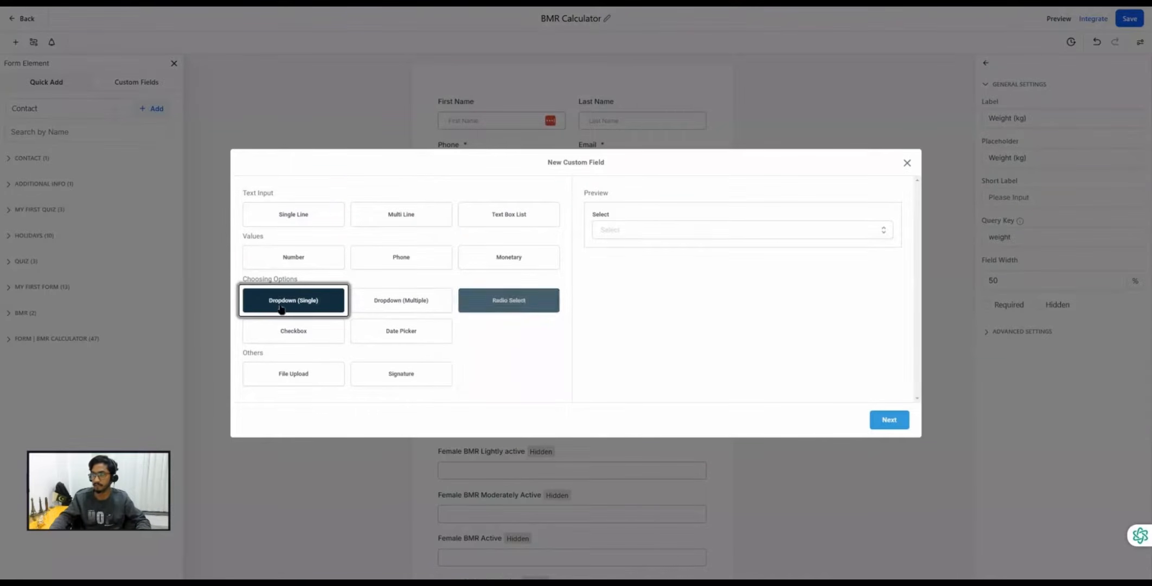
pyautogui.click(905, 164)
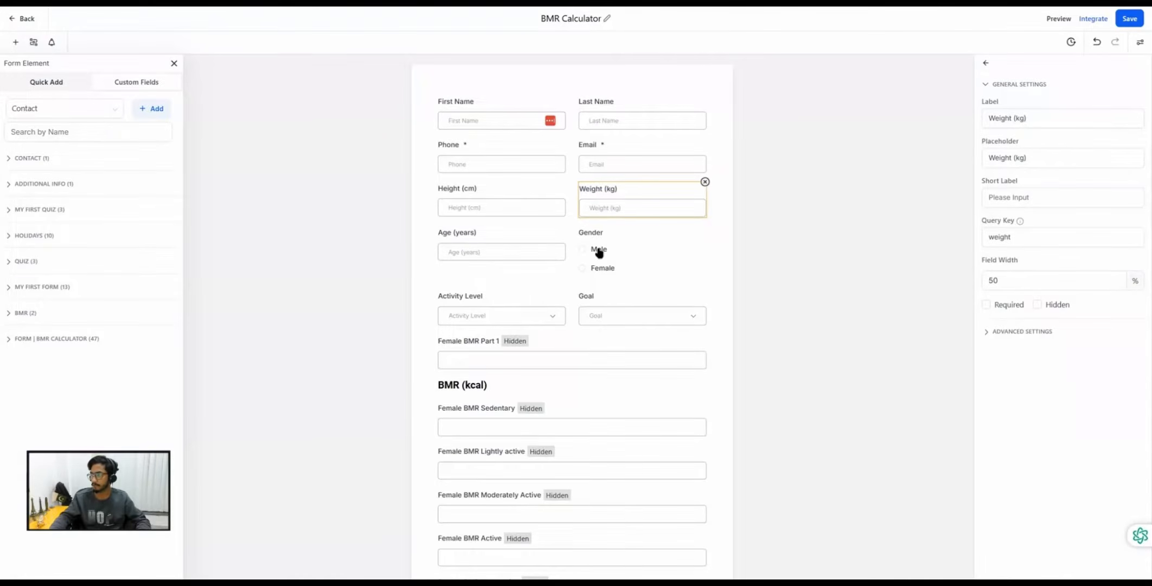
# Start a new Dropdown (Single) custom field and add a second option row to it.
pyautogui.scroll(-1, 528, 252)
pyautogui.scroll(-1, 527, 251)
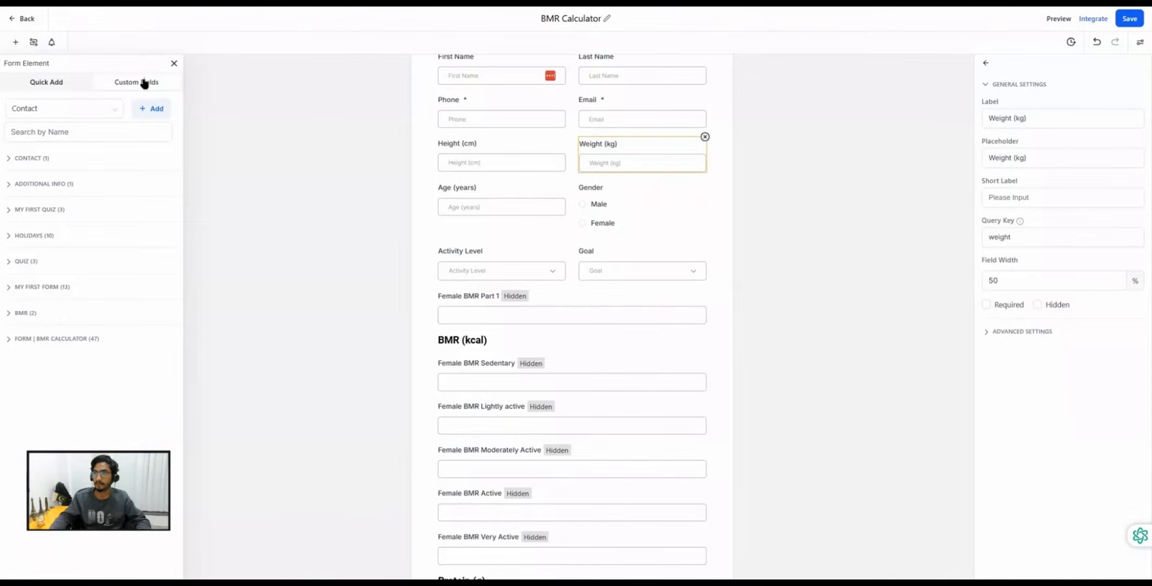
pyautogui.click(149, 110)
pyautogui.click(308, 301)
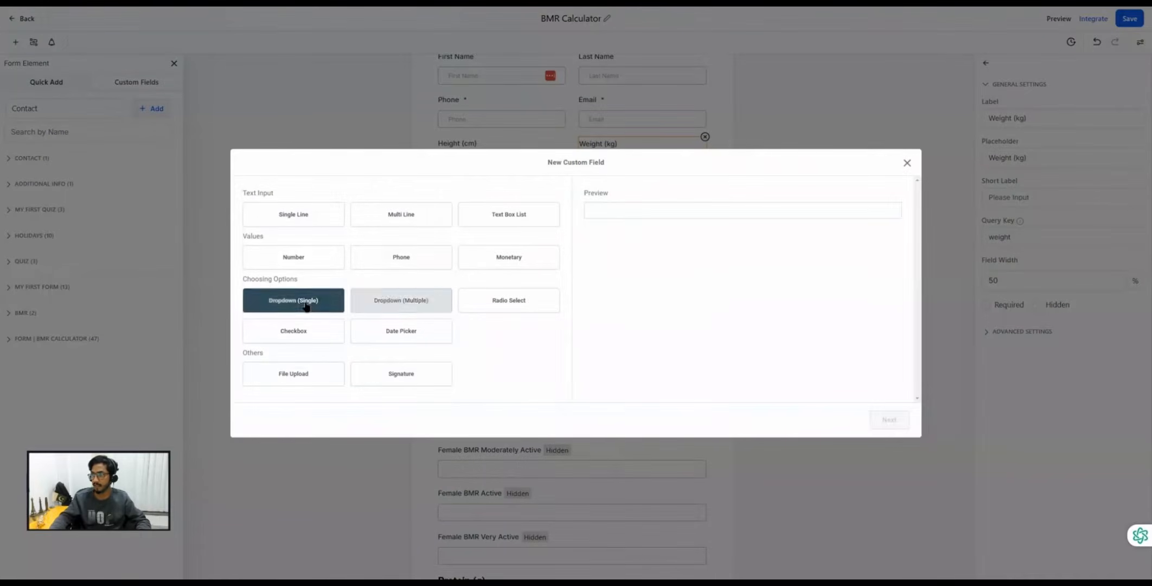
pyautogui.click(884, 418)
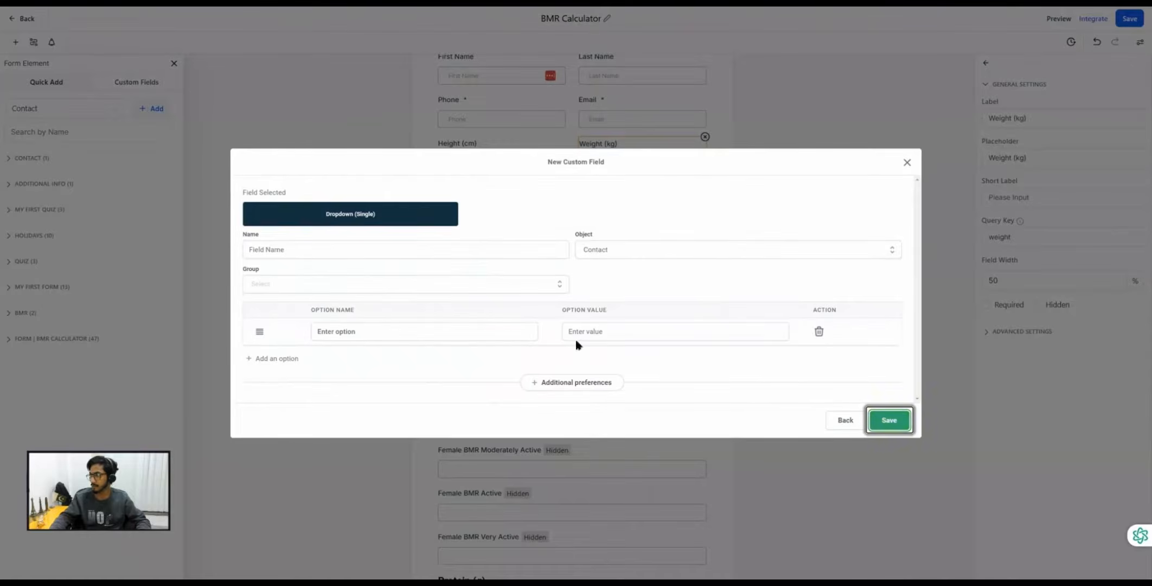
pyautogui.click(282, 250)
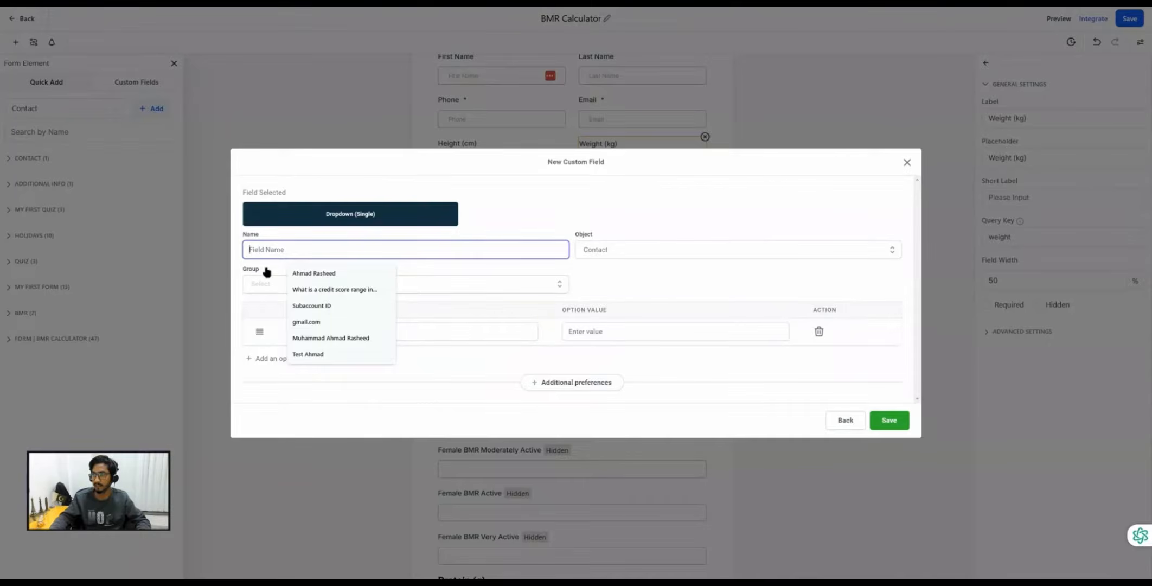
pyautogui.click(268, 293)
pyautogui.click(319, 335)
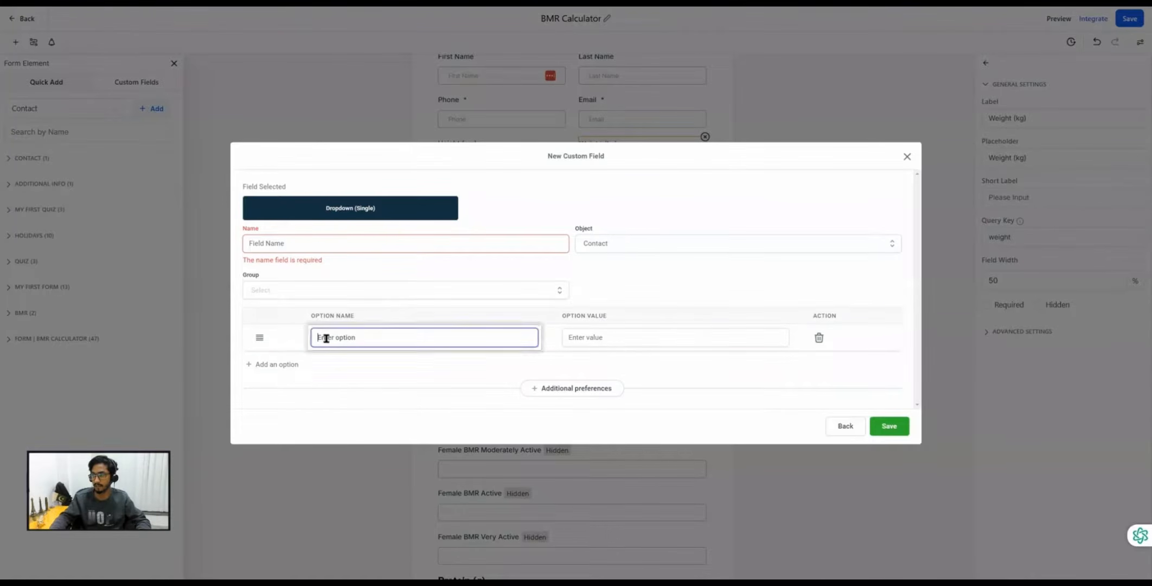
pyautogui.click(280, 365)
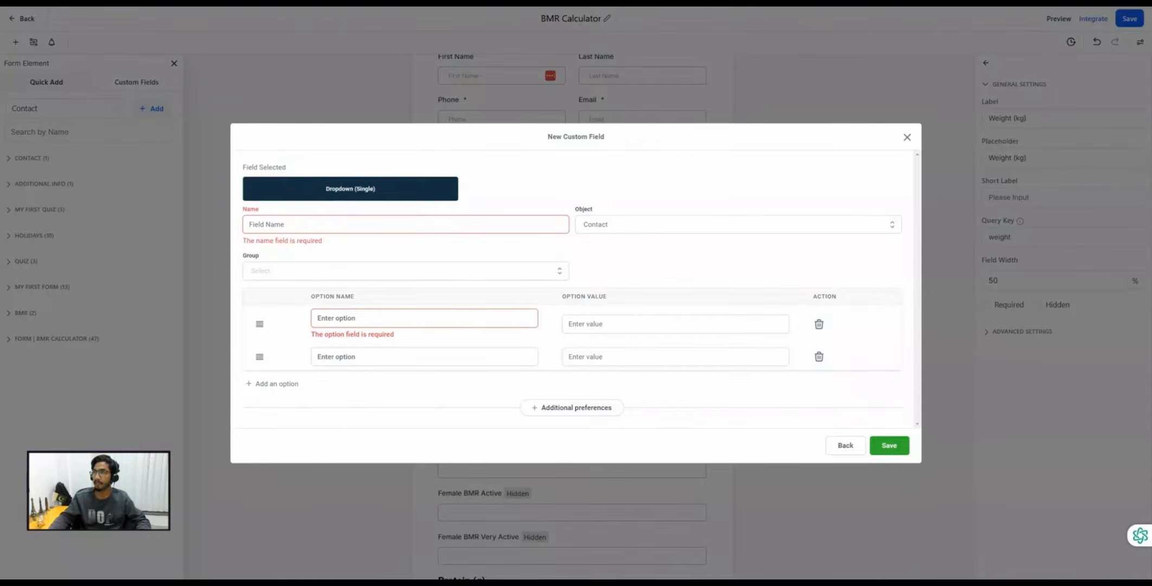
# Review the activity level multipliers in the BMR Calculator PDF, and return to discard the unsaved dropdown field.
pyautogui.hotkey('ctrl', 'Tab')
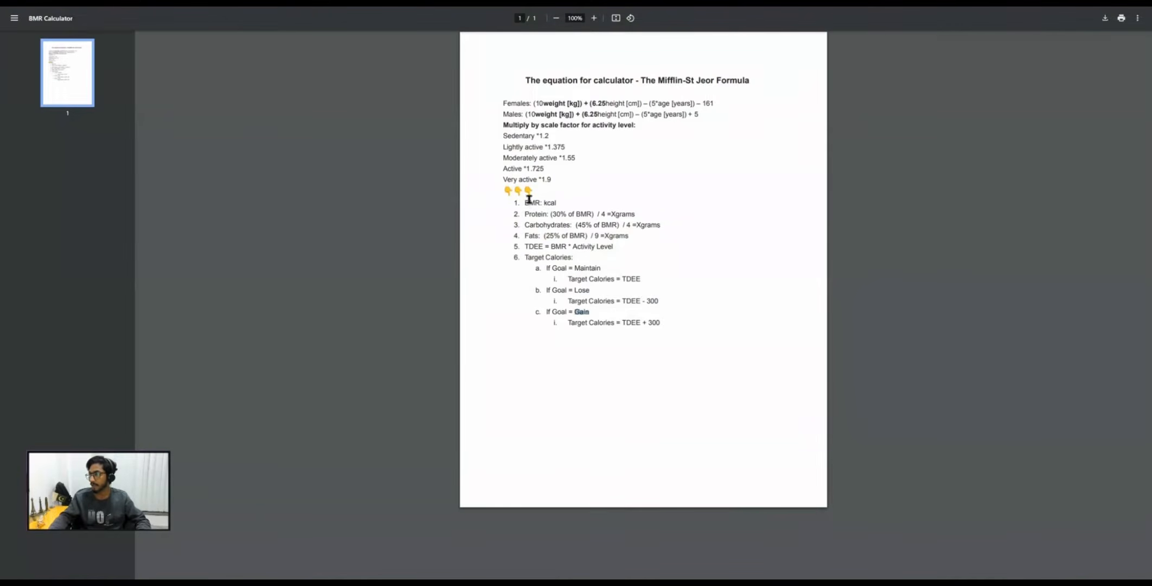
pyautogui.moveTo(552, 173); pyautogui.dragTo(503, 137)
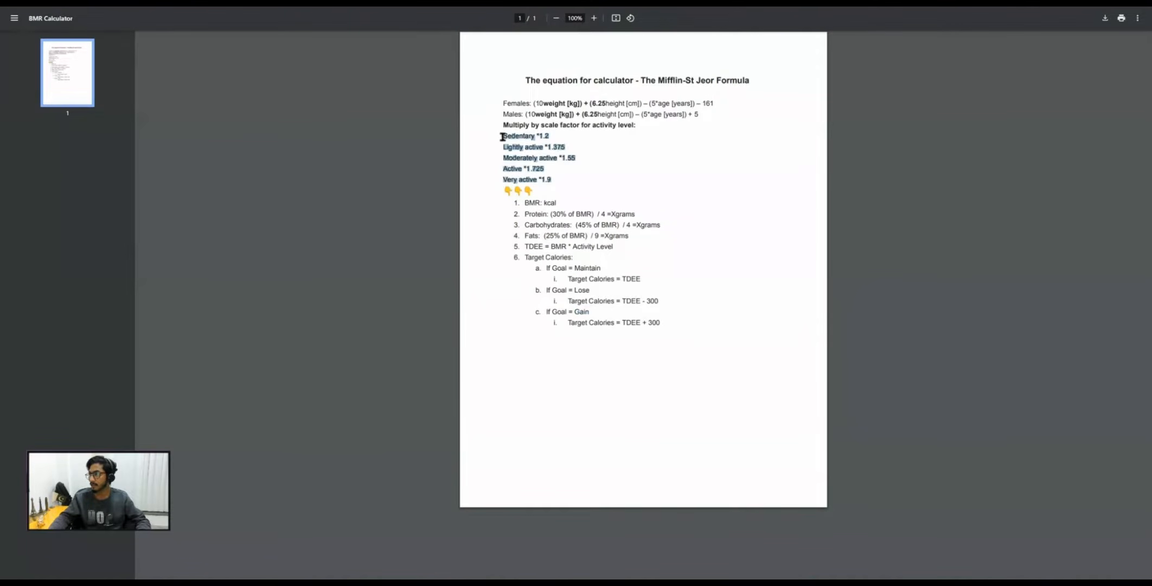
pyautogui.click(506, 139)
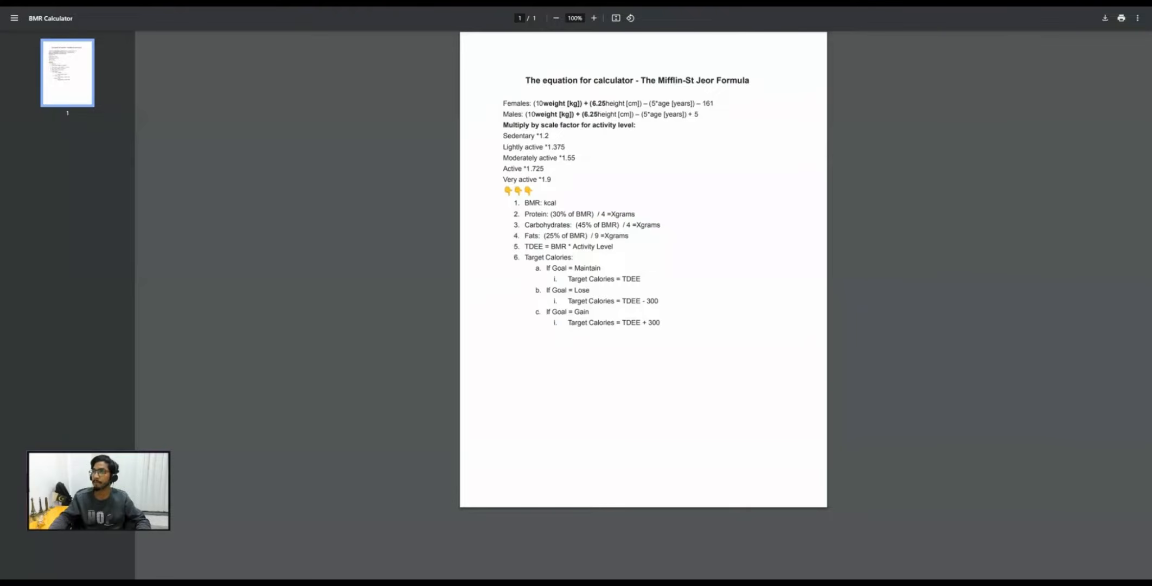
pyautogui.hotkey('ctrl', 'shift', 'Tab')
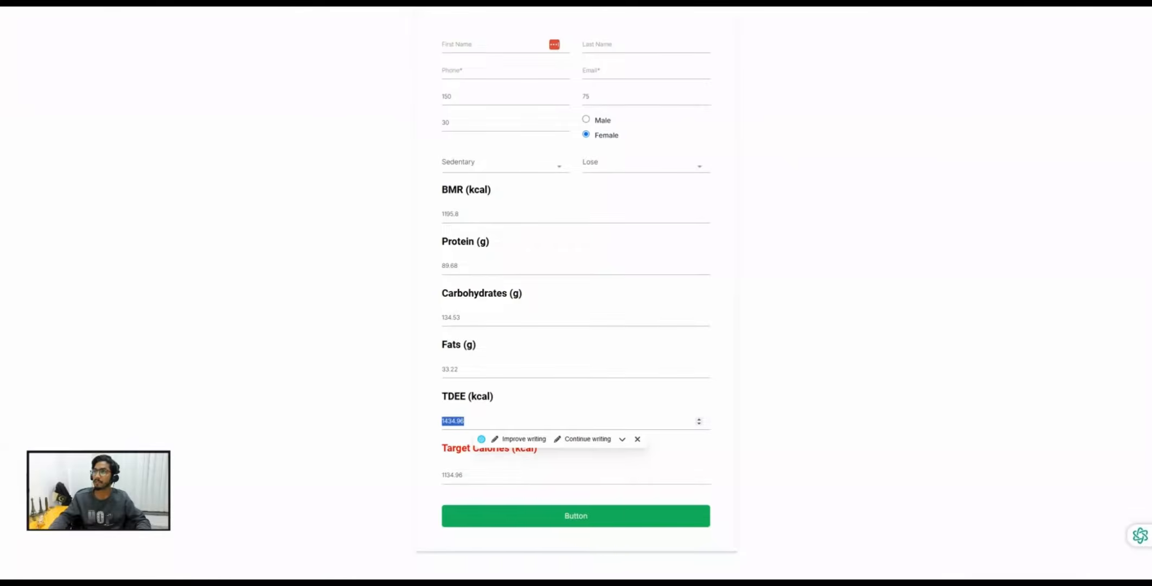
pyautogui.hotkey('ctrl', 'shift', 'Tab')
pyautogui.click(907, 138)
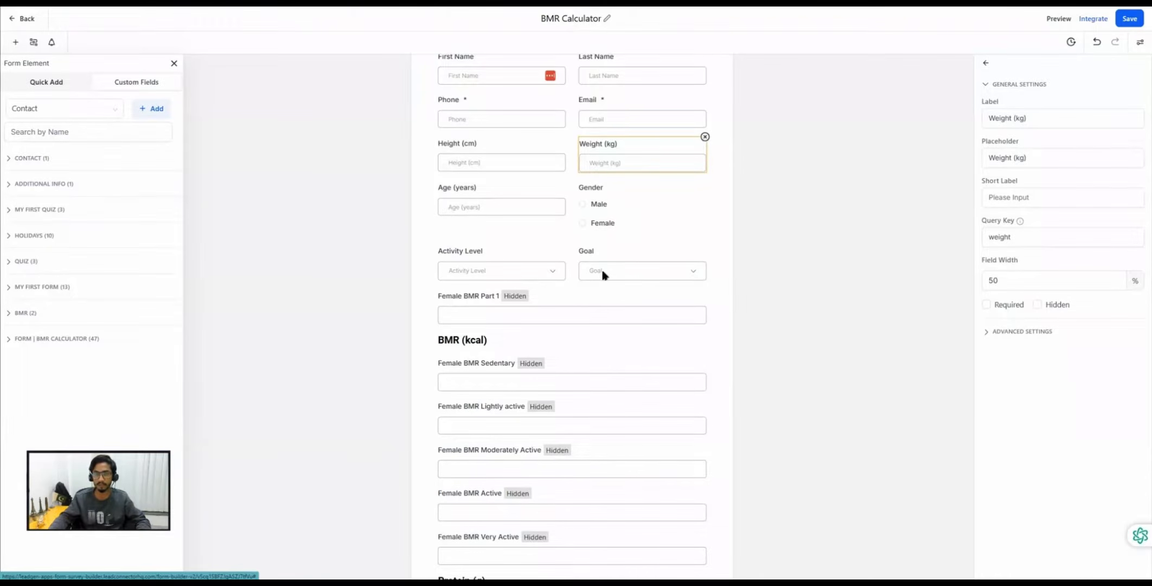
# Look over the form's input fields, highlight the Females equation in the BMR Calculator PDF, and return to the form builder.
pyautogui.scroll(1, 603, 274)
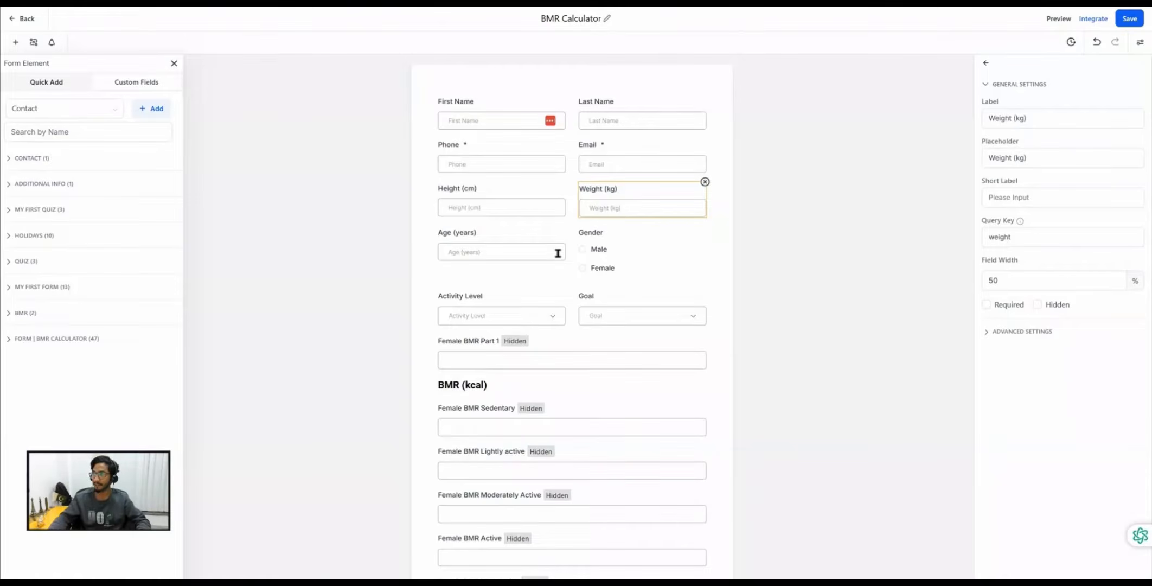
pyautogui.scroll(-1, 541, 296)
pyautogui.scroll(-1, 540, 296)
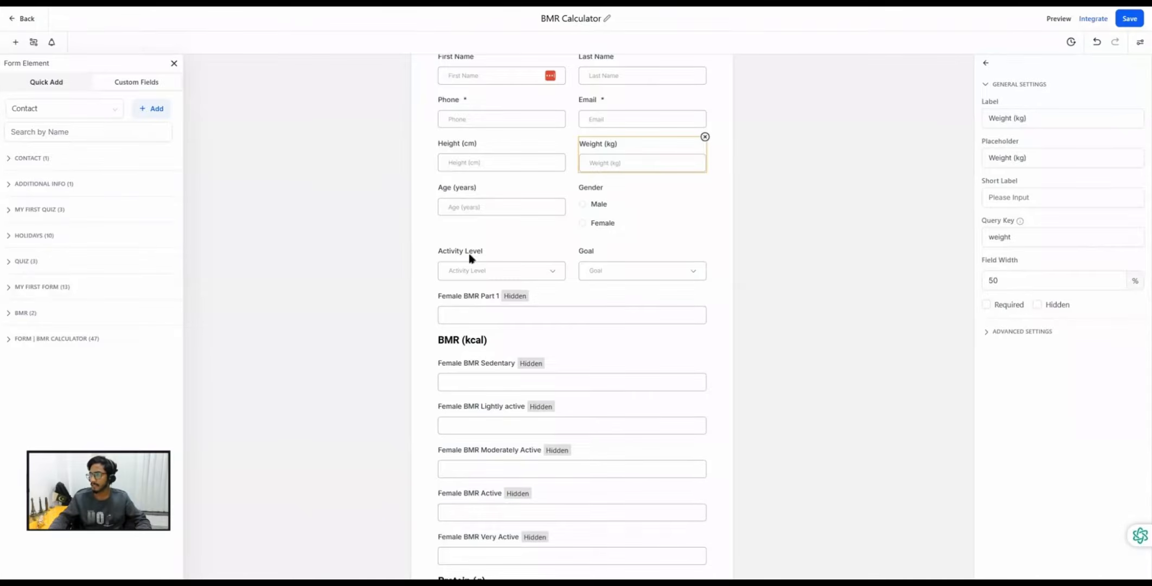
pyautogui.scroll(-2, 469, 258)
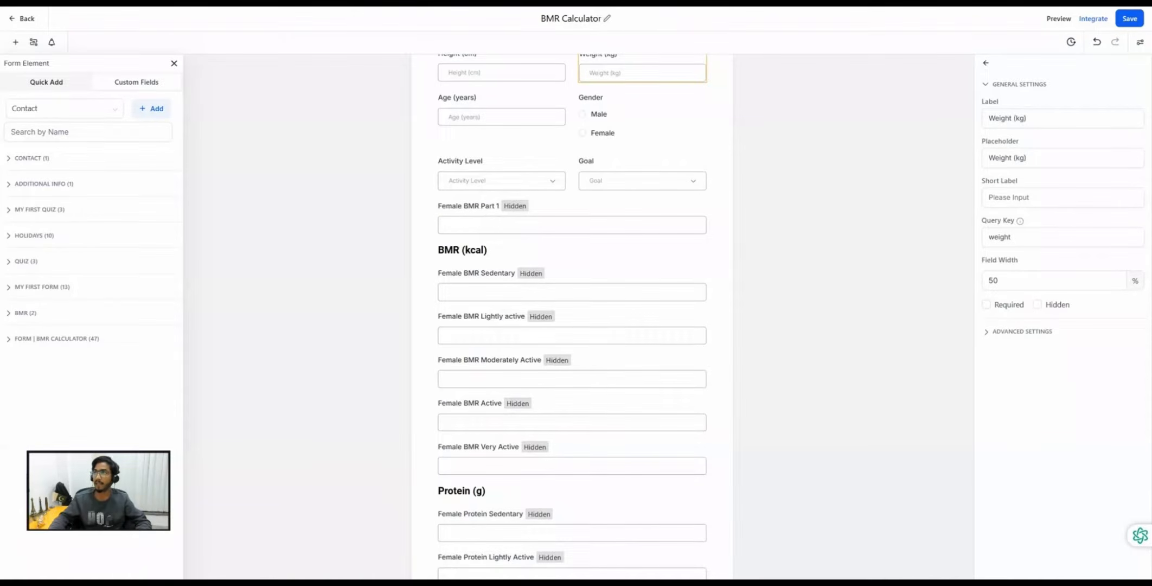
pyautogui.click(429, 2)
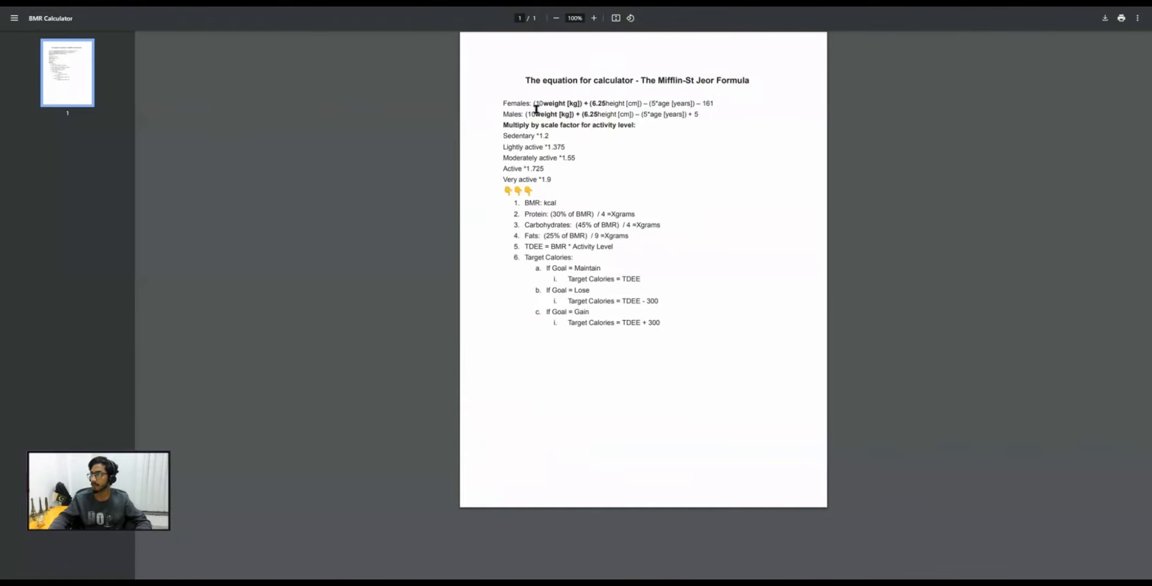
pyautogui.moveTo(533, 105); pyautogui.dragTo(717, 104)
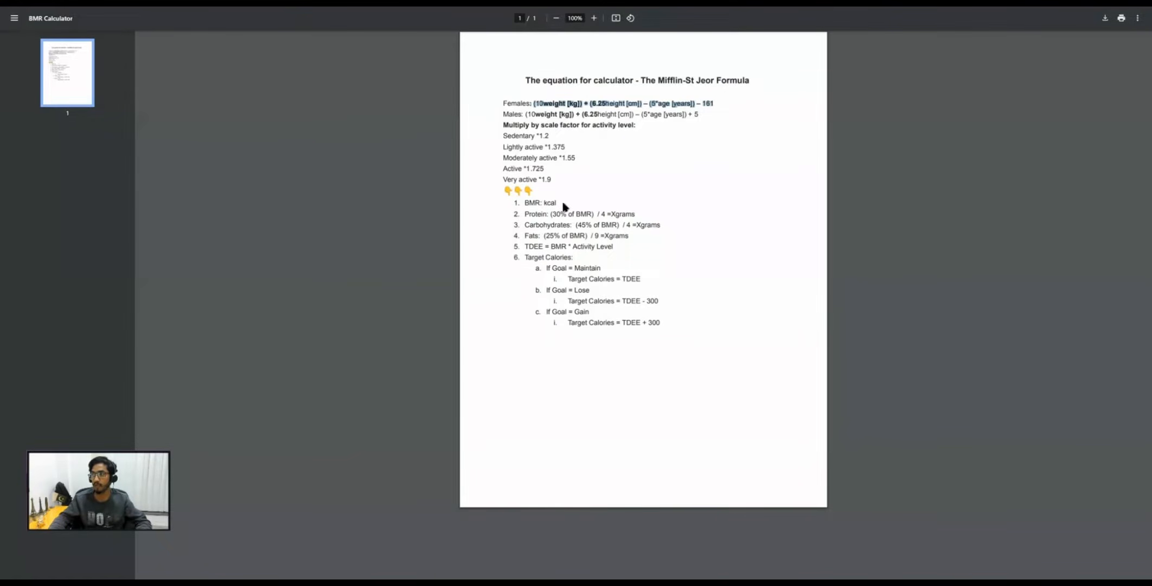
pyautogui.click(541, 201)
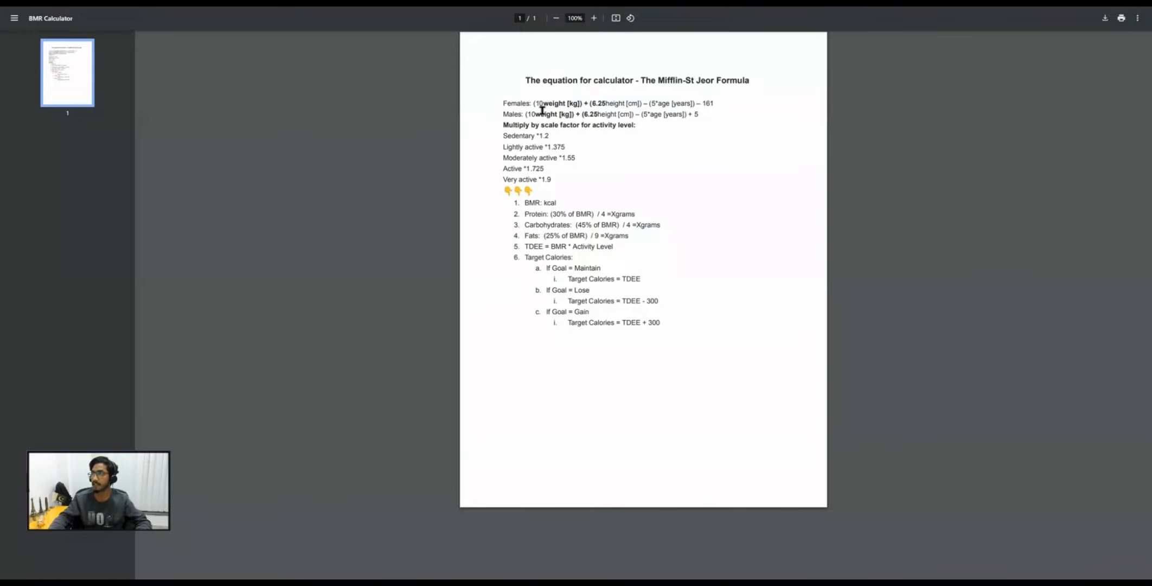
pyautogui.moveTo(532, 101); pyautogui.dragTo(717, 104)
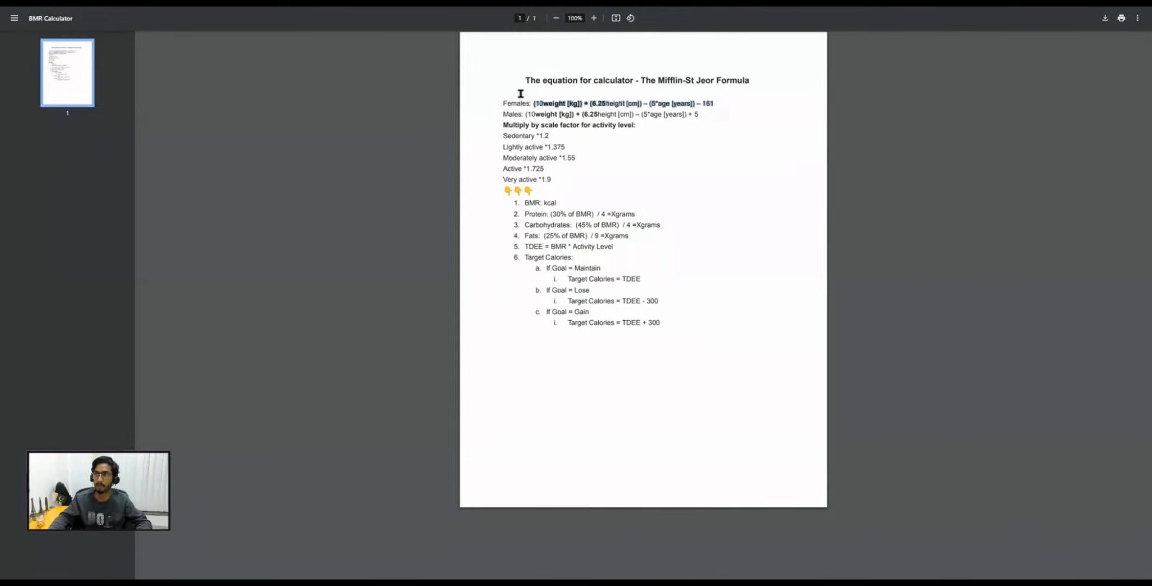
pyautogui.click(293, 2)
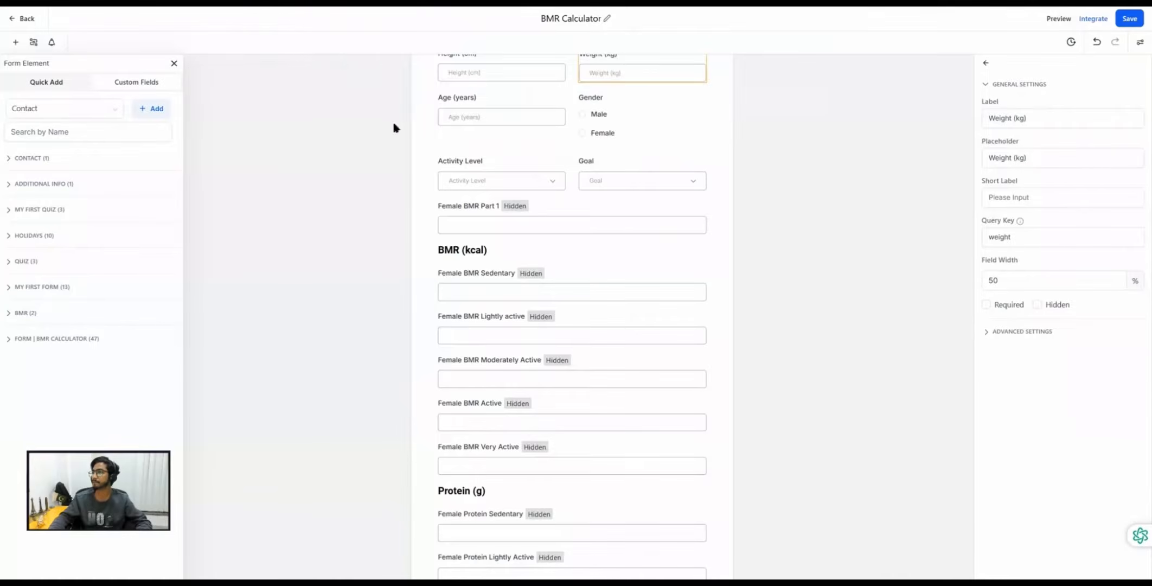
# View the Female BMR Part 1 field's settings and find the Score element among the quick-add form elements.
pyautogui.click(468, 217)
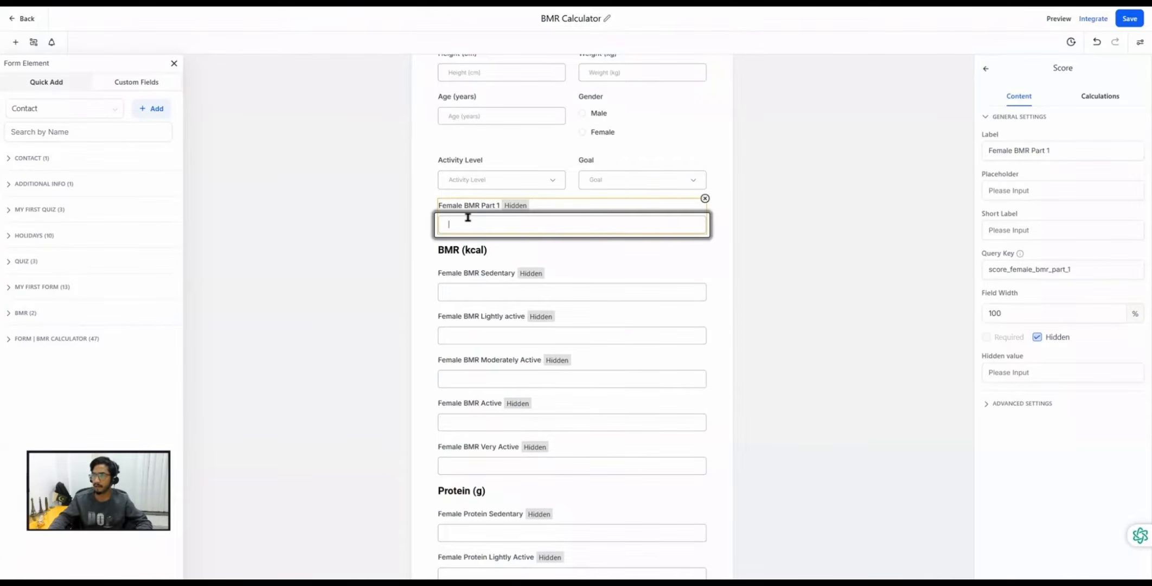
pyautogui.click(174, 63)
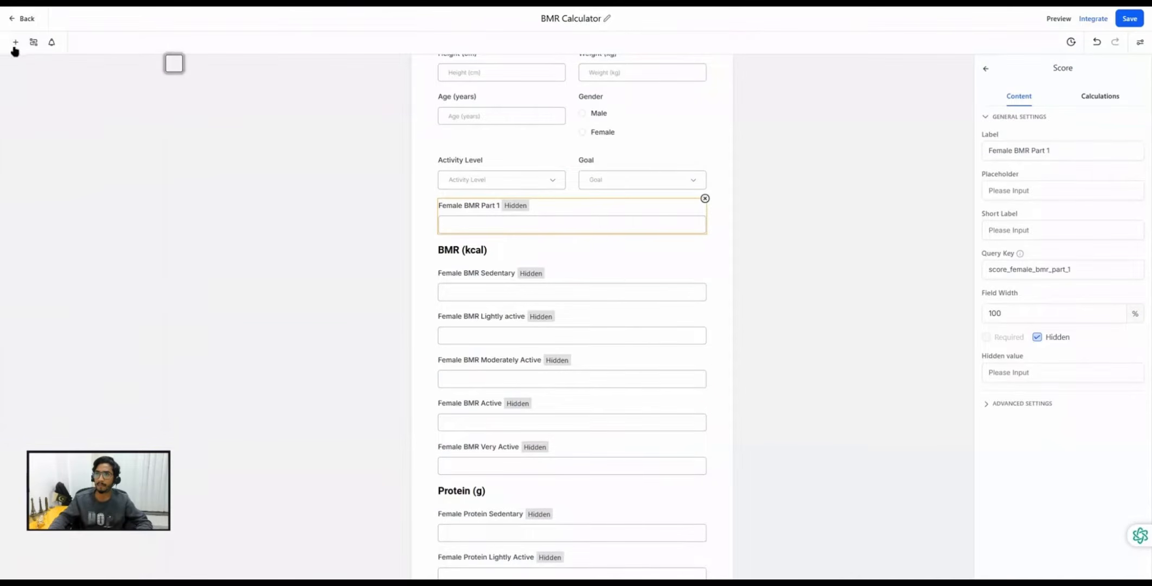
pyautogui.click(16, 42)
pyautogui.scroll(-5, 100, 353)
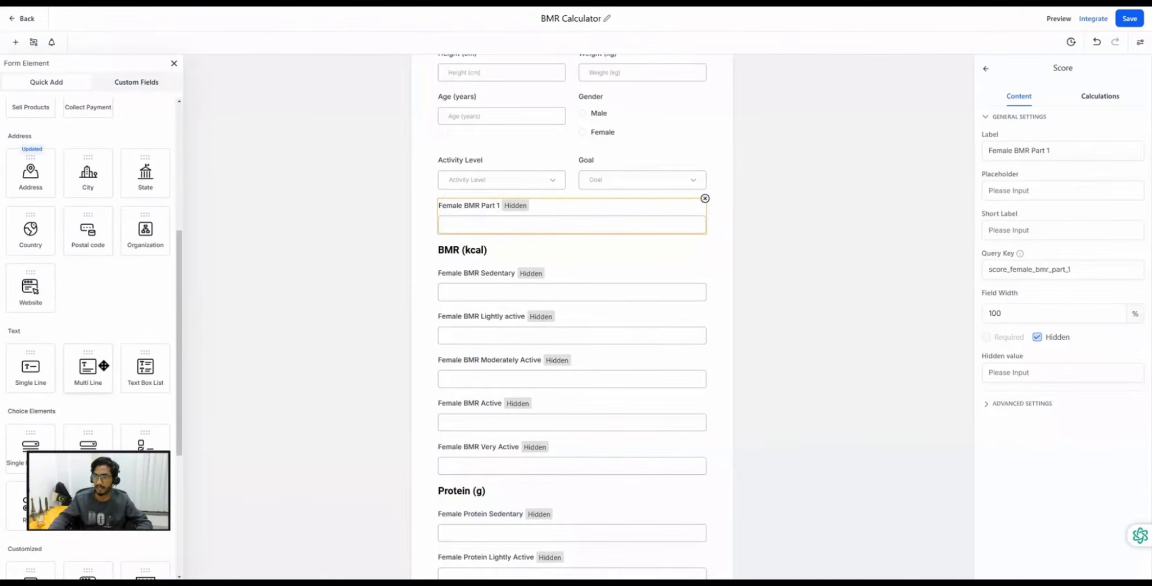
pyautogui.scroll(-5, 103, 366)
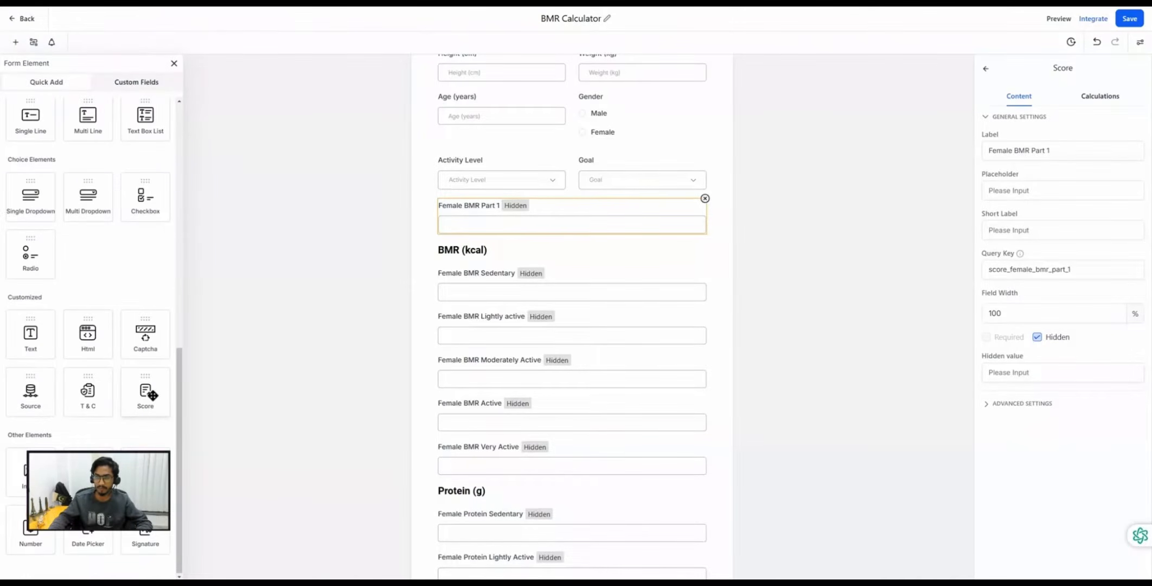
pyautogui.click(489, 228)
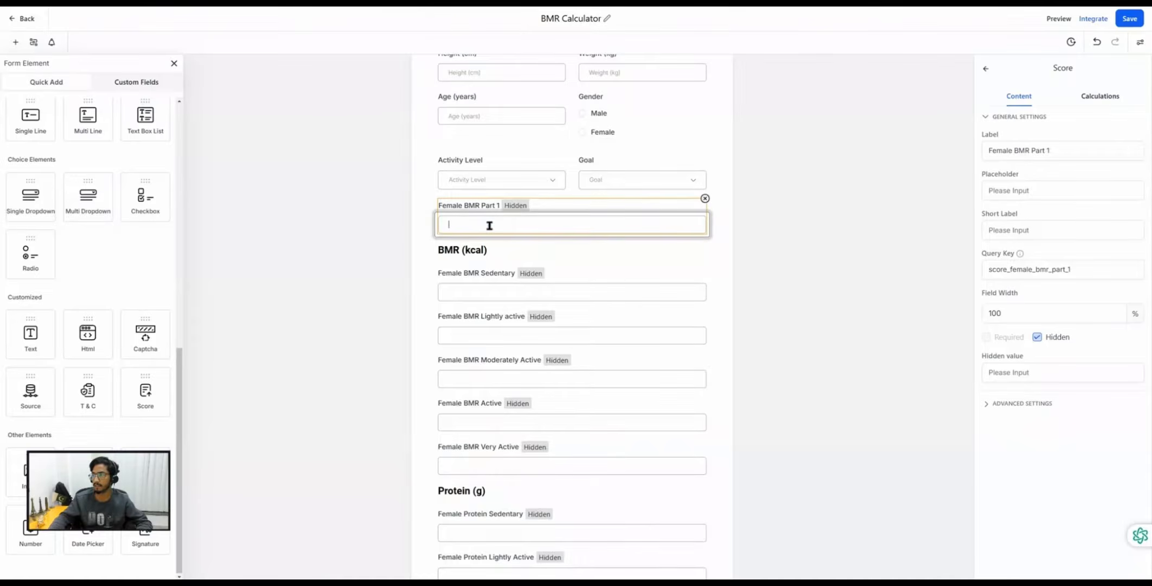
# Compare the Female BMR Part 1 field's calculation with the Females equation in the PDF, and close the settings.
pyautogui.tripleClick(1001, 150)
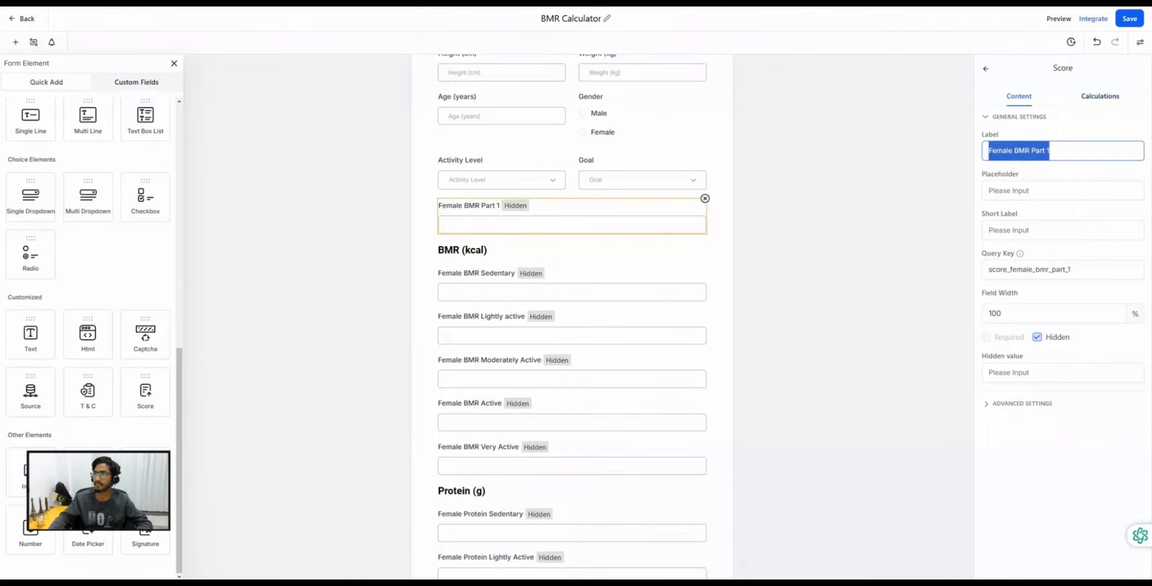
pyautogui.hotkey('ctrl', 'Tab')
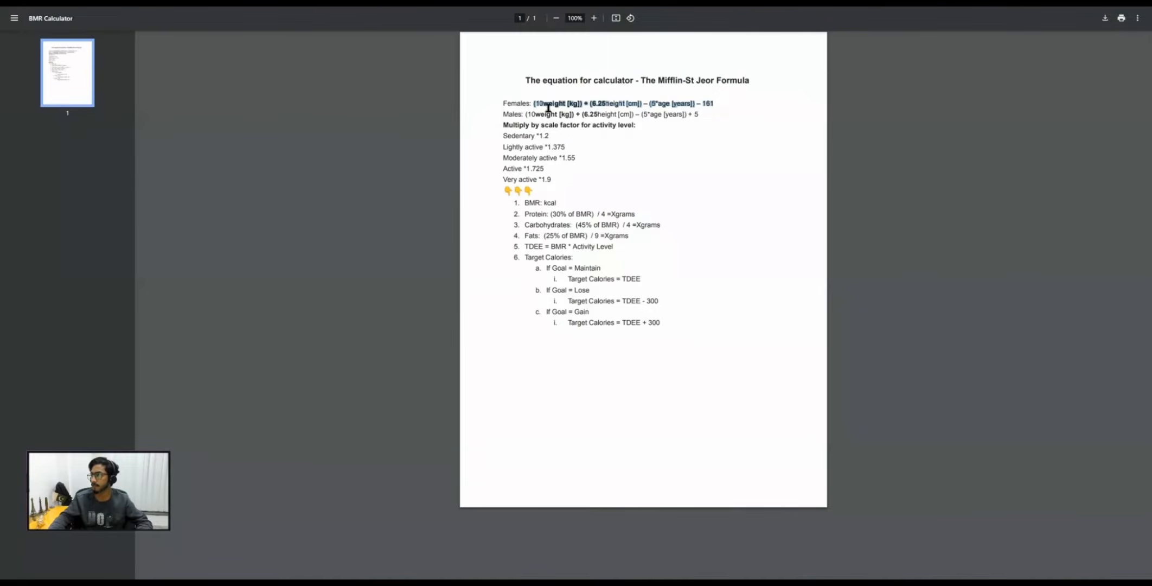
pyautogui.click(543, 109)
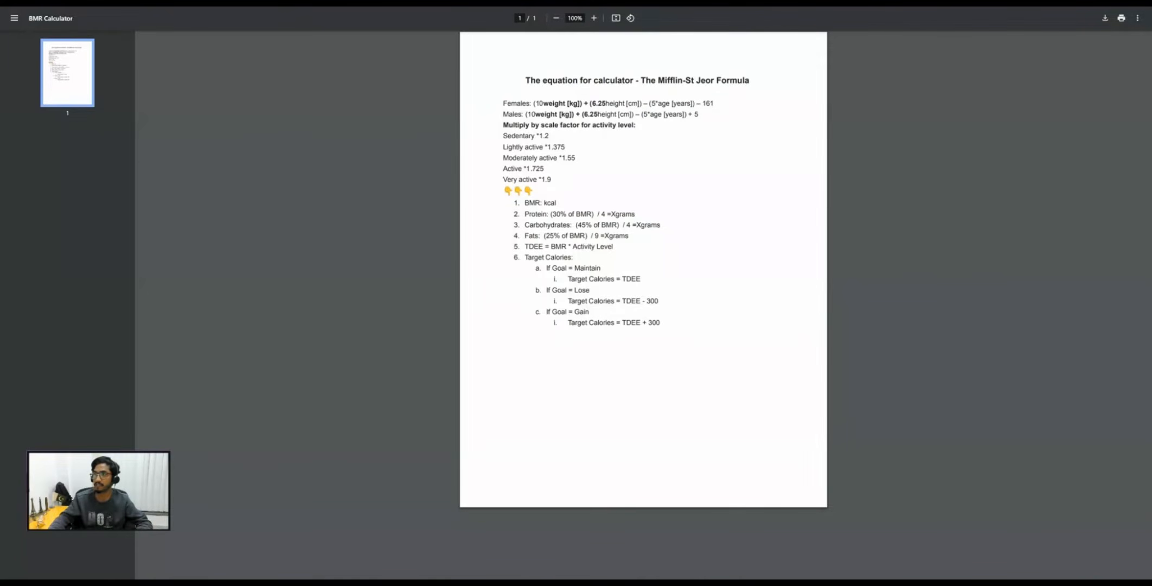
pyautogui.hotkey('alt', 'Tab')
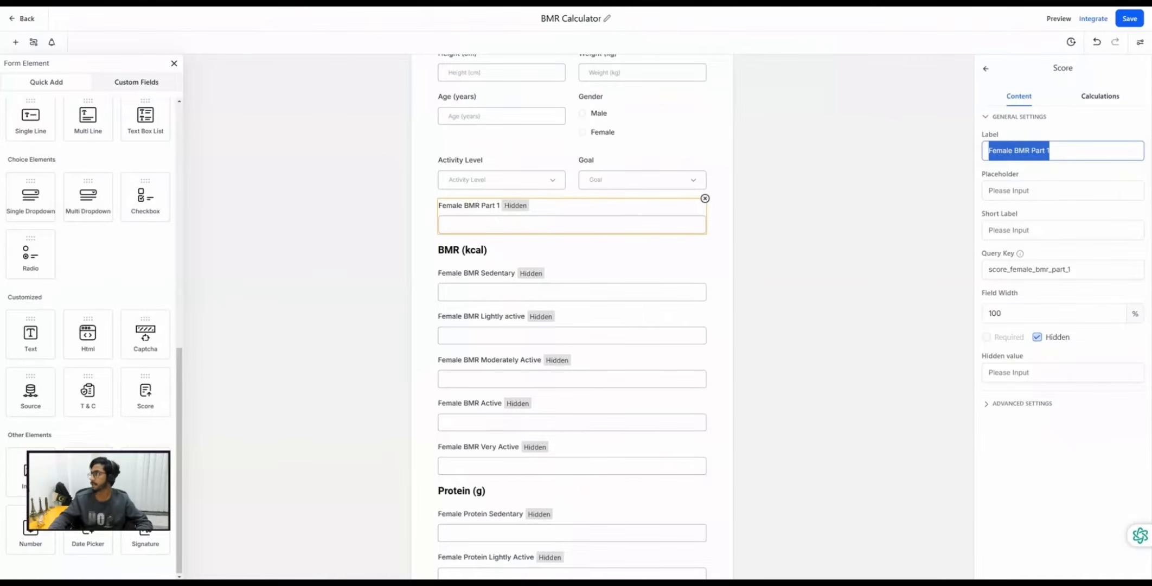
pyautogui.click(1098, 98)
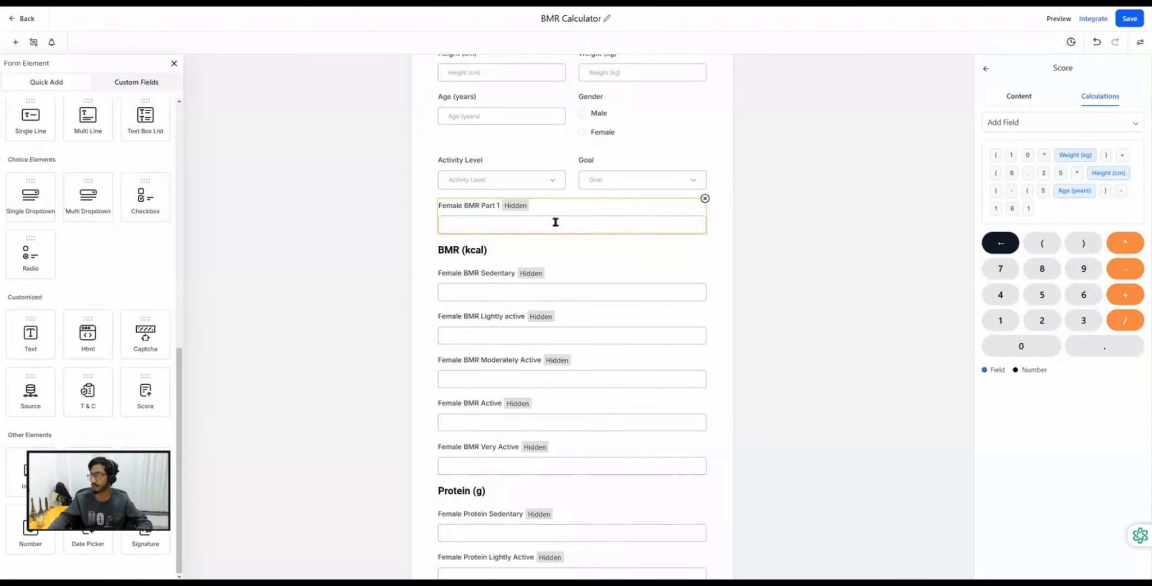
pyautogui.click(808, 234)
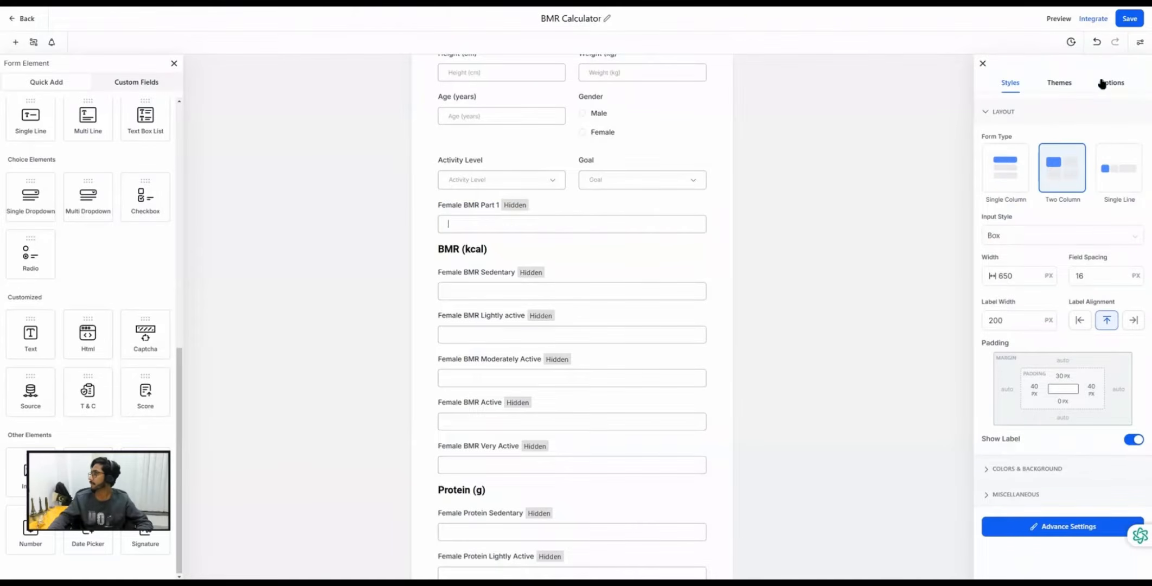
pyautogui.click(983, 63)
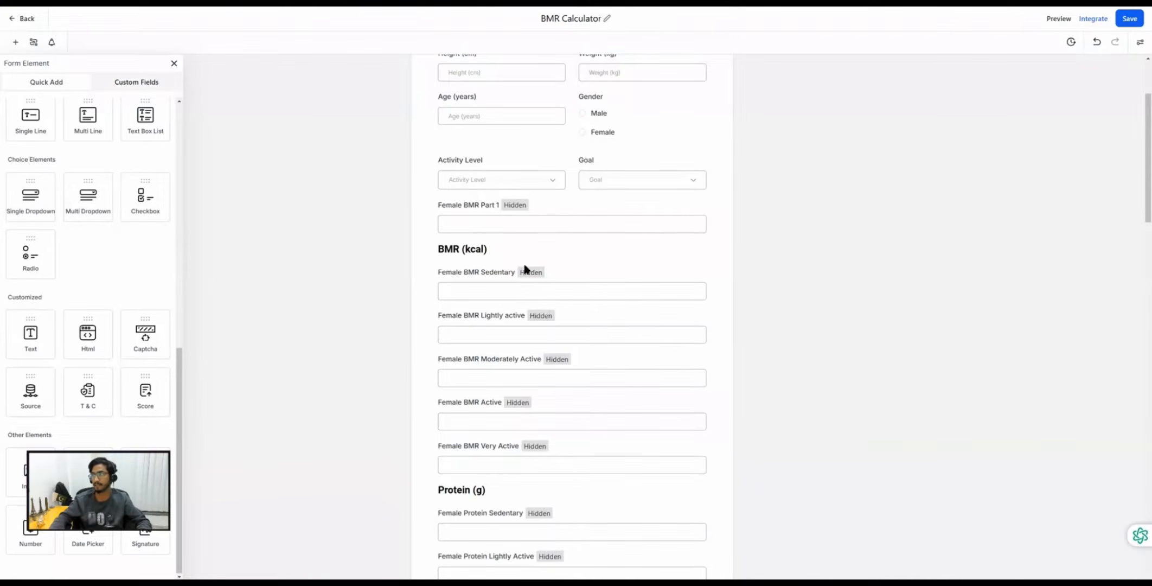
# Look through the hidden female result fields and review the form's existing show-field conditions.
pyautogui.scroll(-4, 525, 282)
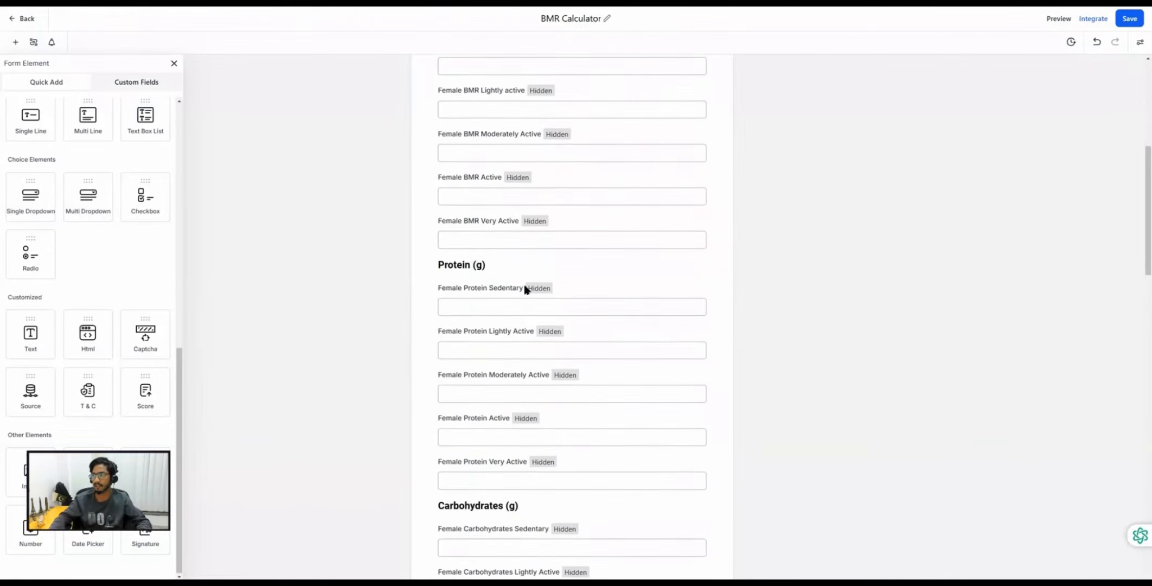
pyautogui.scroll(3, 526, 288)
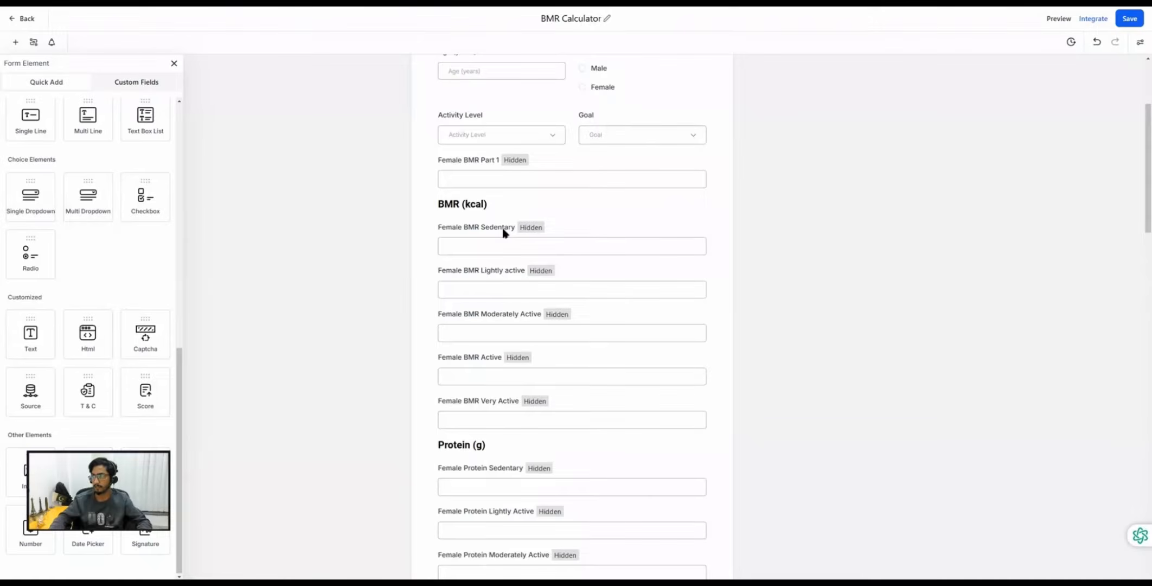
pyautogui.scroll(-1, 504, 234)
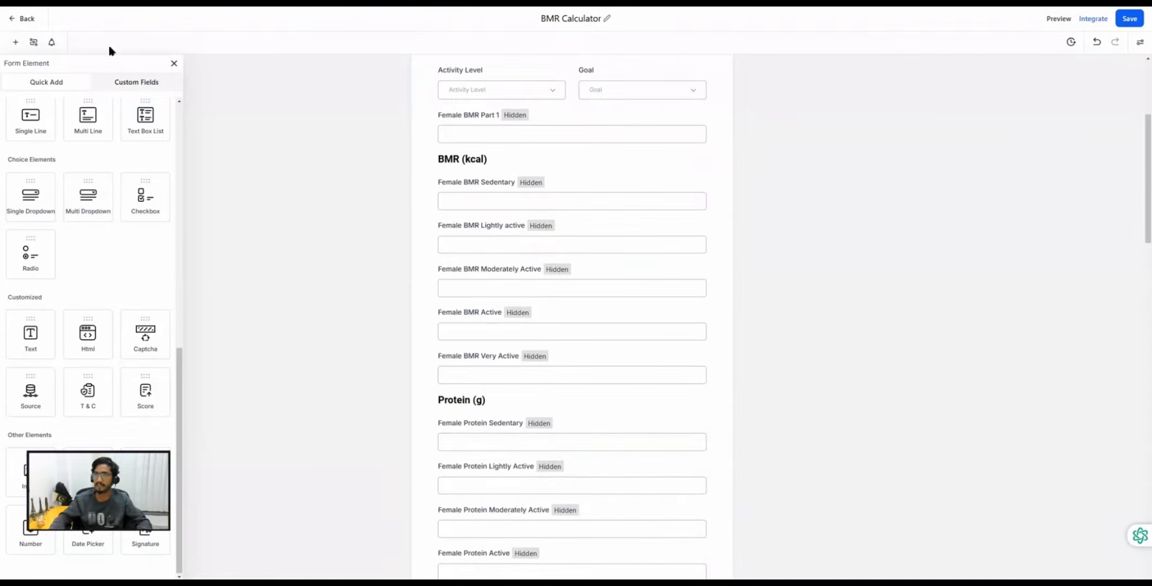
pyautogui.click(33, 42)
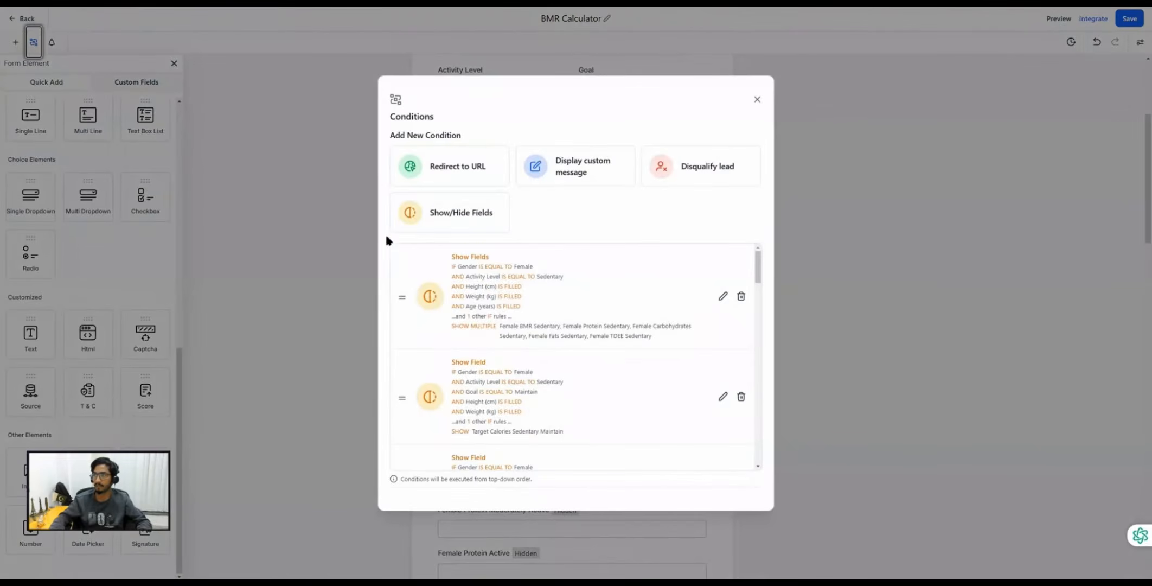
pyautogui.scroll(-4, 500, 326)
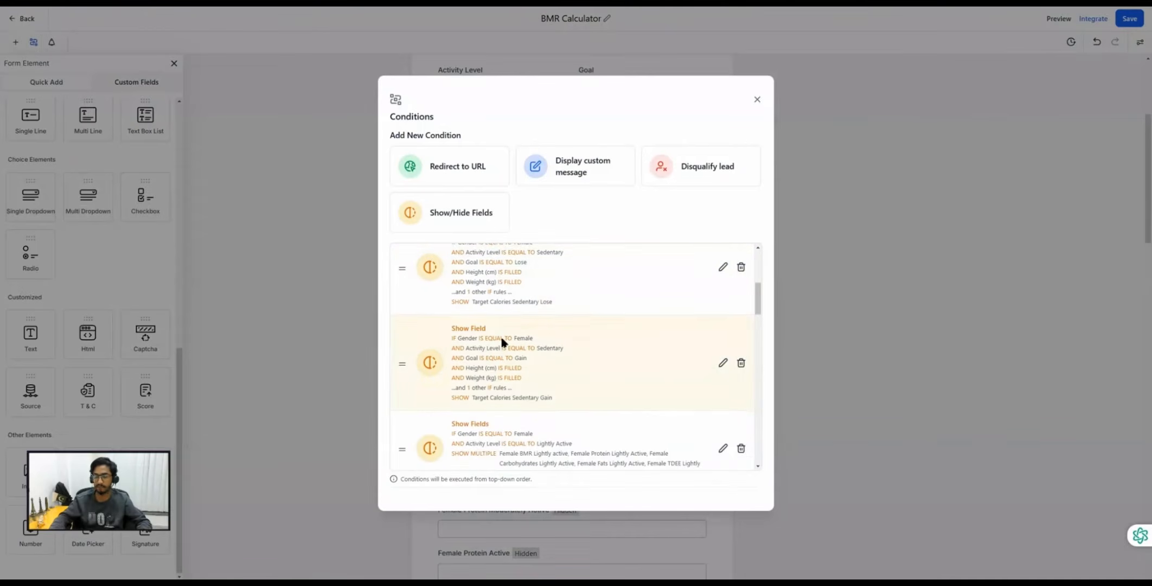
pyautogui.scroll(4, 502, 342)
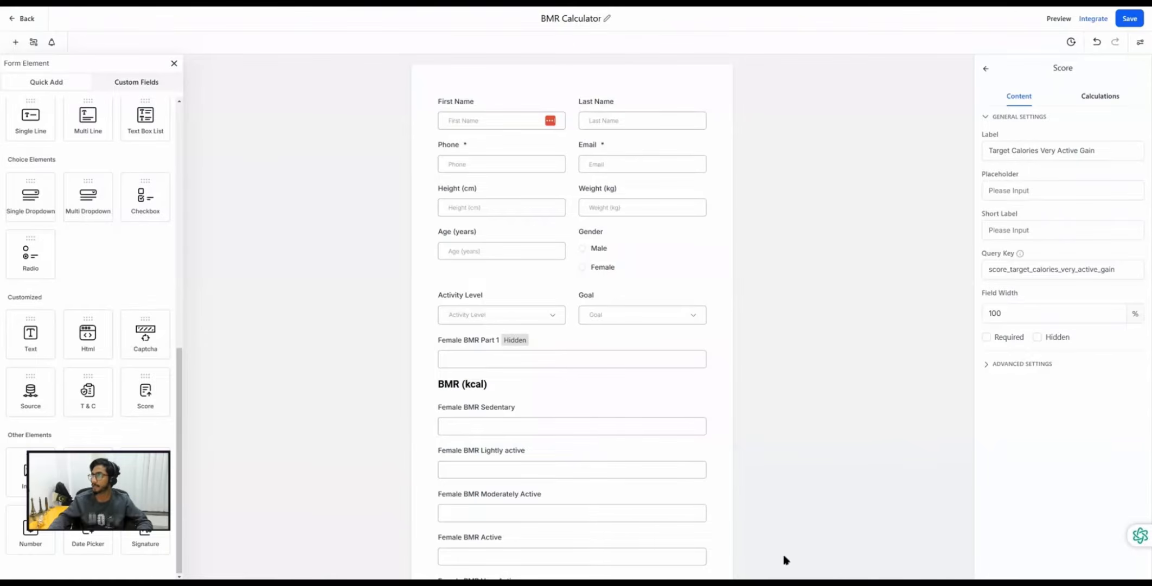
# Check the Female BMR Part 1 field's Hidden setting, and view and close the form's conditions list.
pyautogui.click(502, 361)
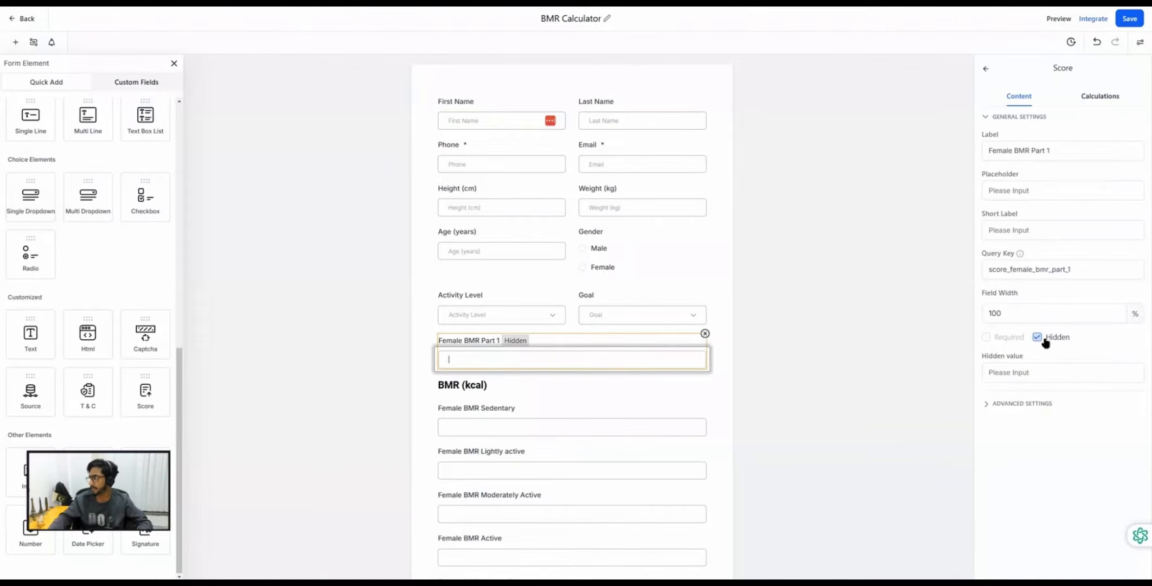
pyautogui.click(33, 42)
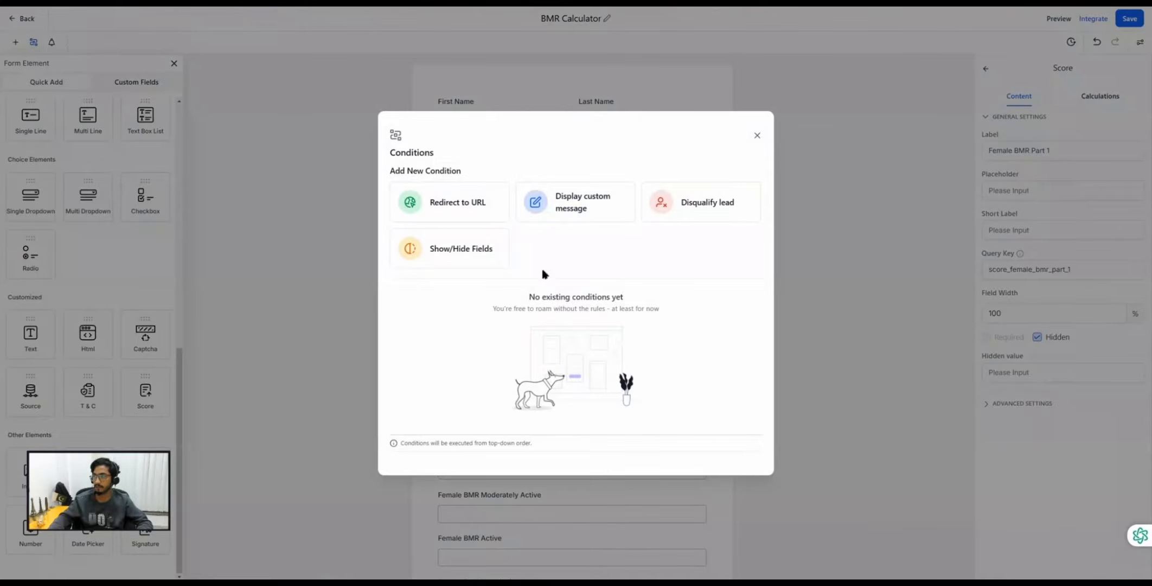
pyautogui.click(756, 137)
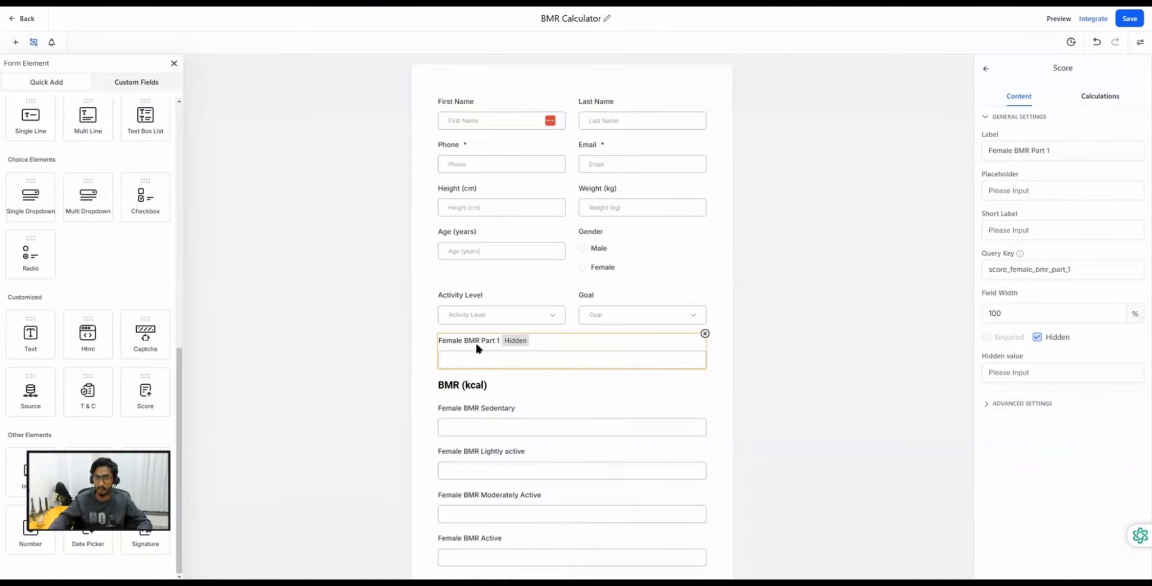
pyautogui.scroll(-1, 488, 339)
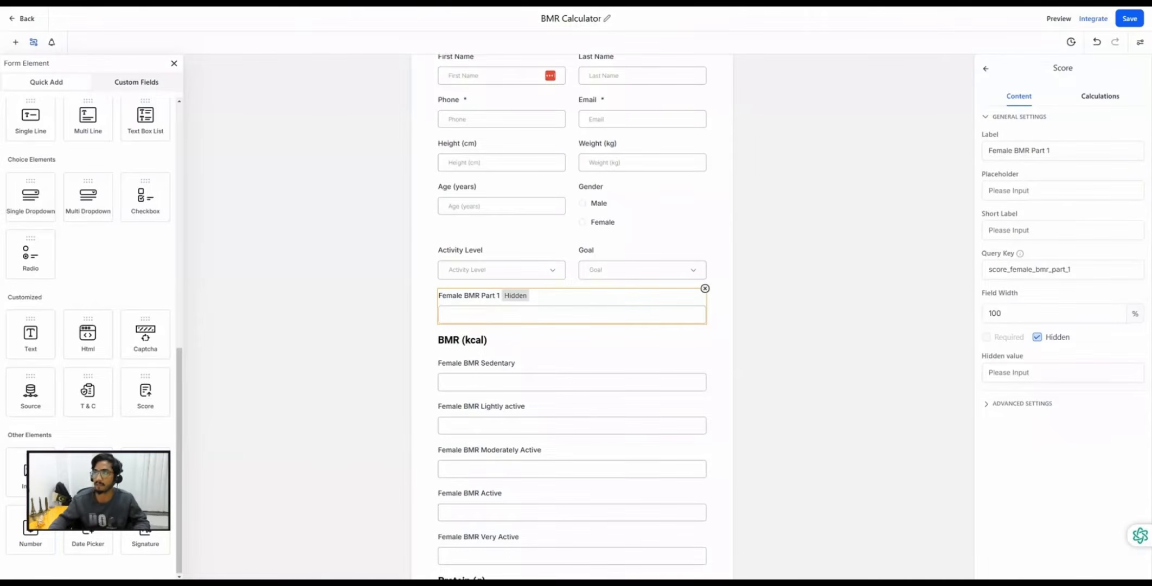
# Consult the activity level multipliers in the BMR Calculator PDF, highlight the Active multiplier, and return to the form builder.
pyautogui.click(358, 2)
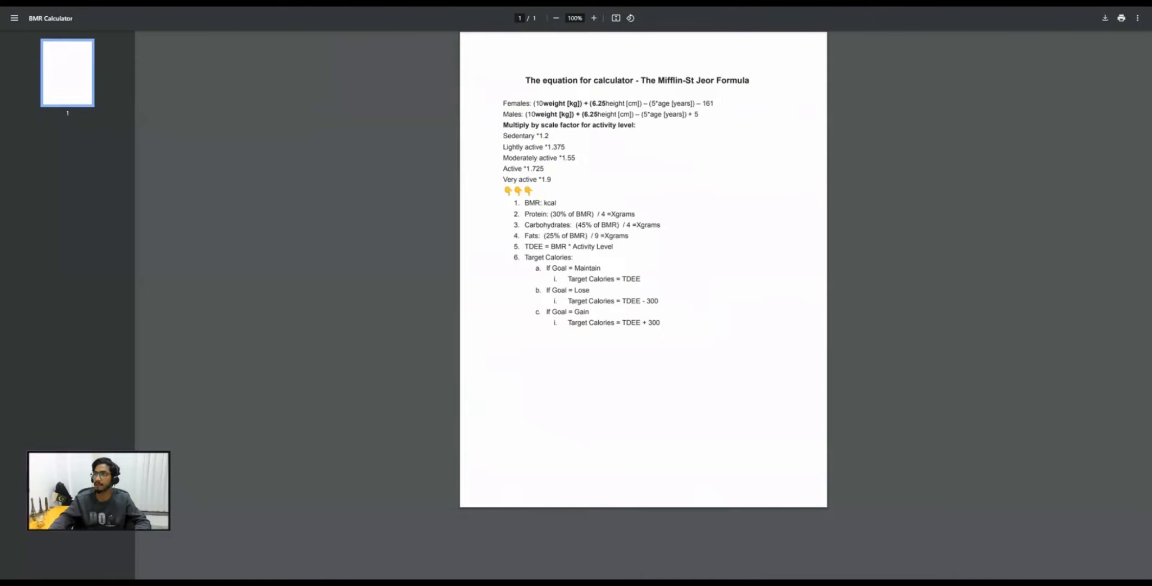
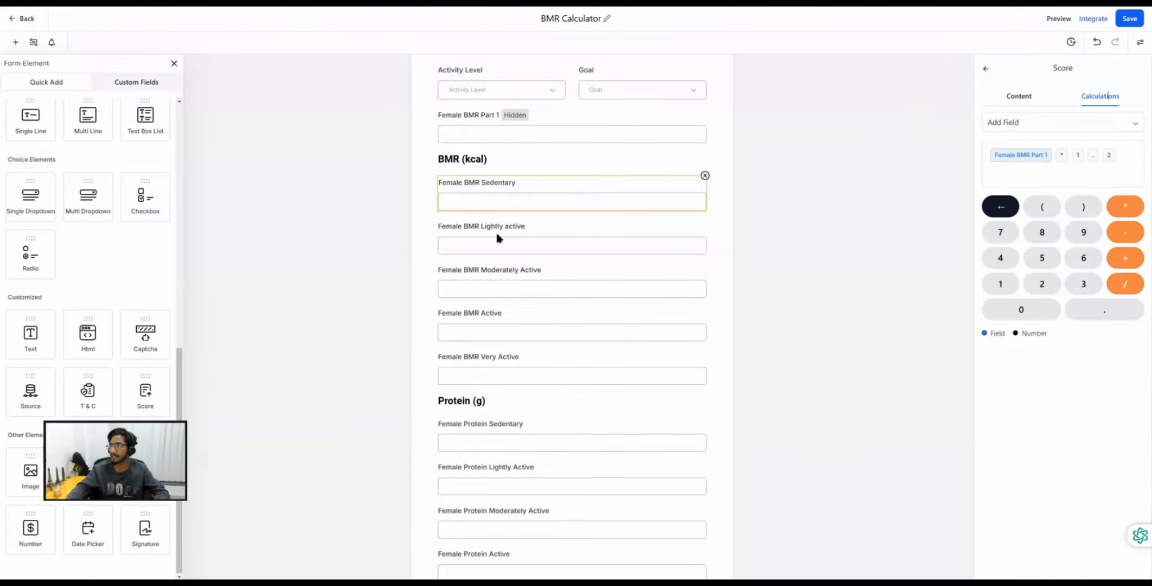
pyautogui.click(388, 3)
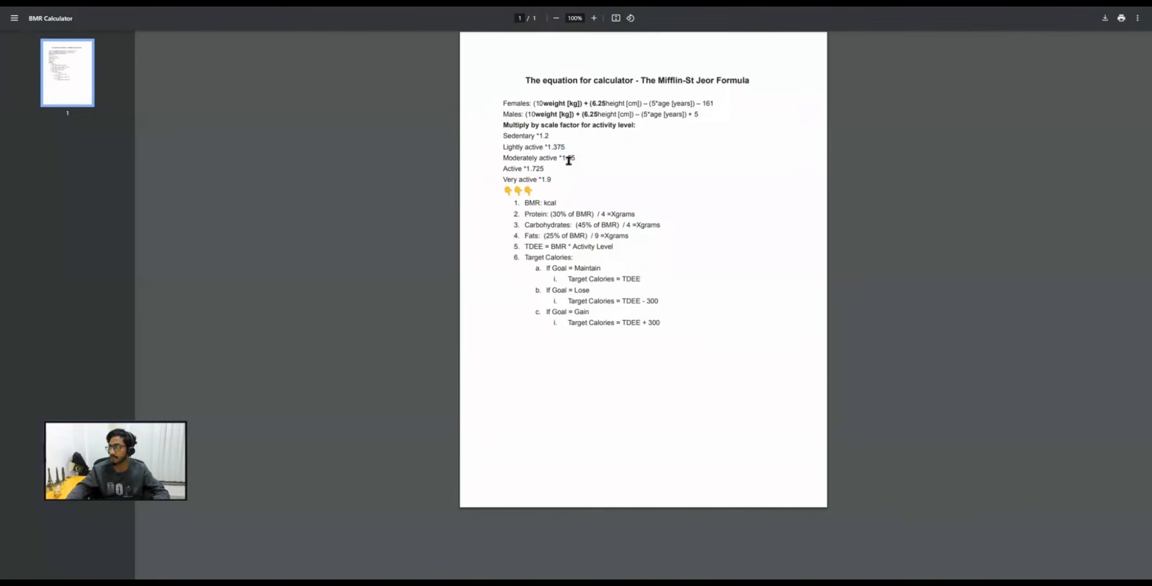
pyautogui.moveTo(545, 169); pyautogui.dragTo(531, 169)
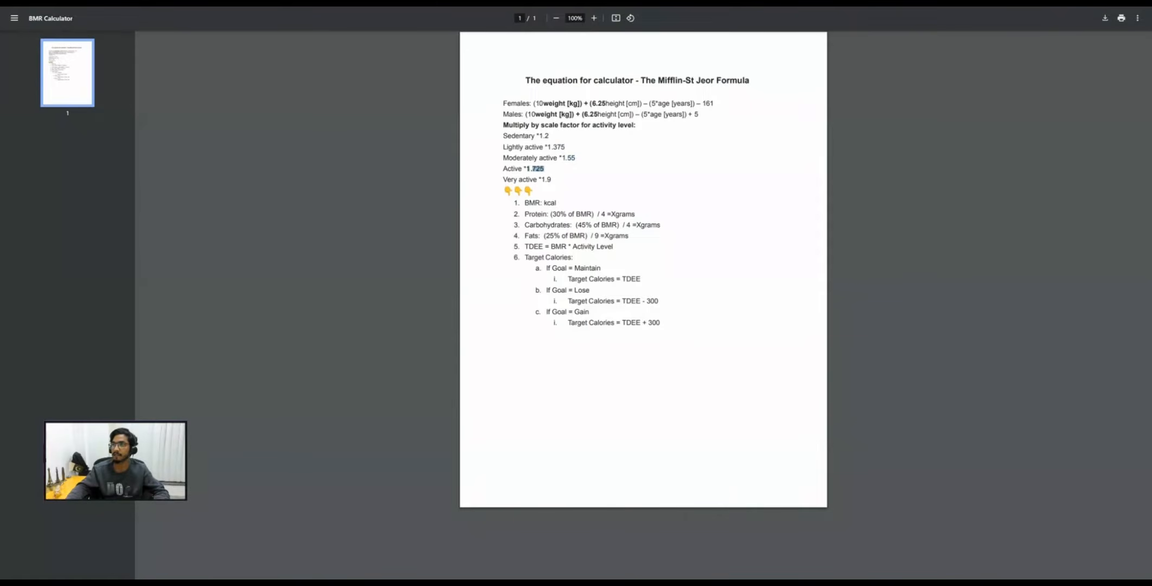
pyautogui.hotkey('ctrl', 'Tab')
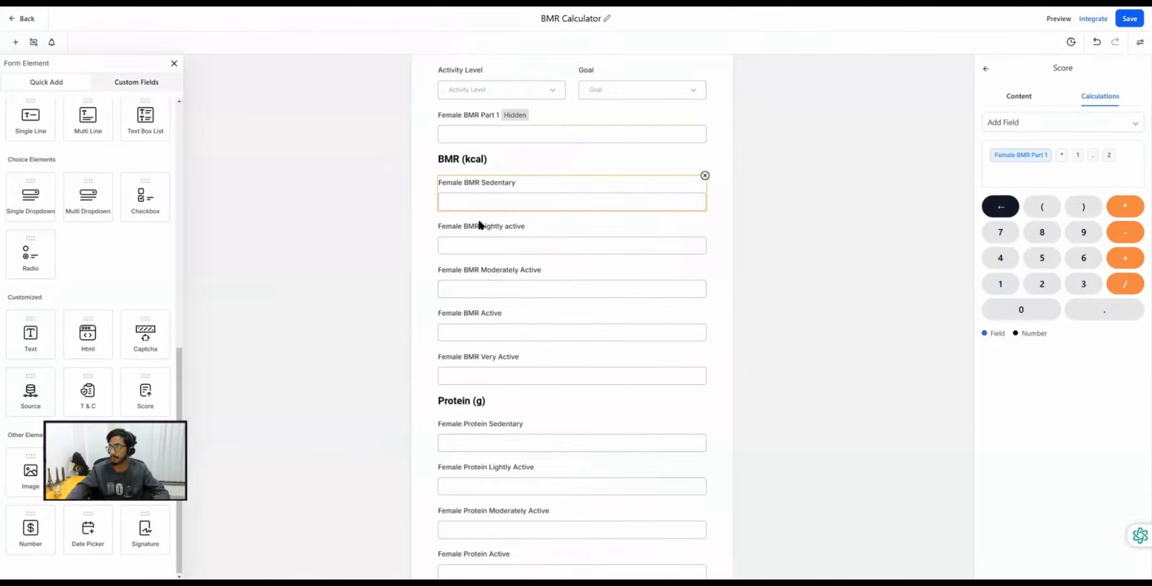
# Review the calculations of the Female BMR Lightly active, Moderately Active, Active and Very Active score fields.
pyautogui.click(502, 242)
pyautogui.click(1101, 97)
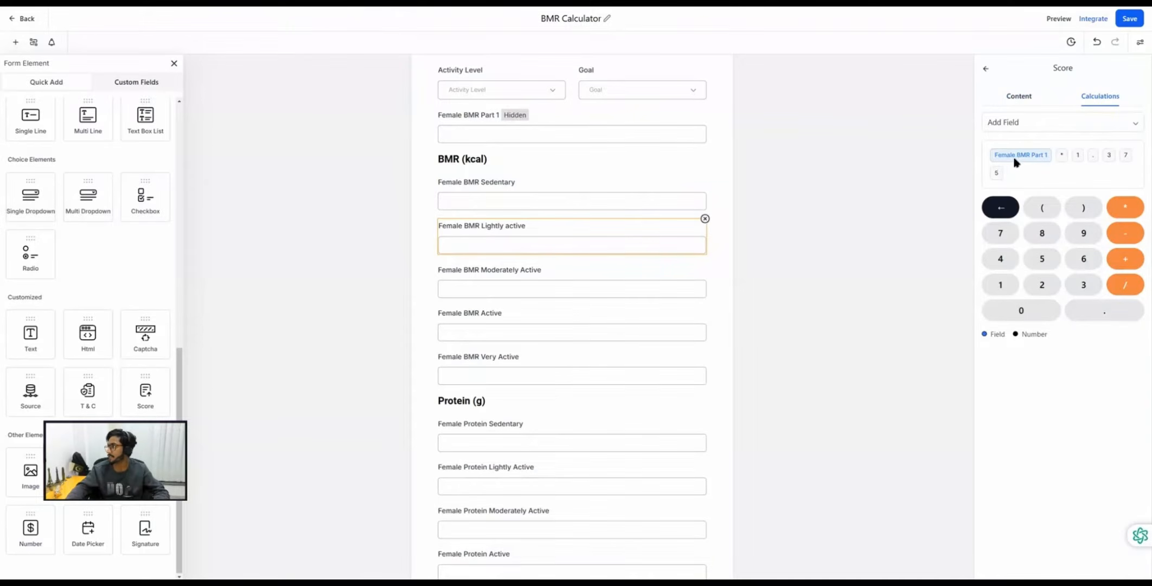
pyautogui.click(528, 291)
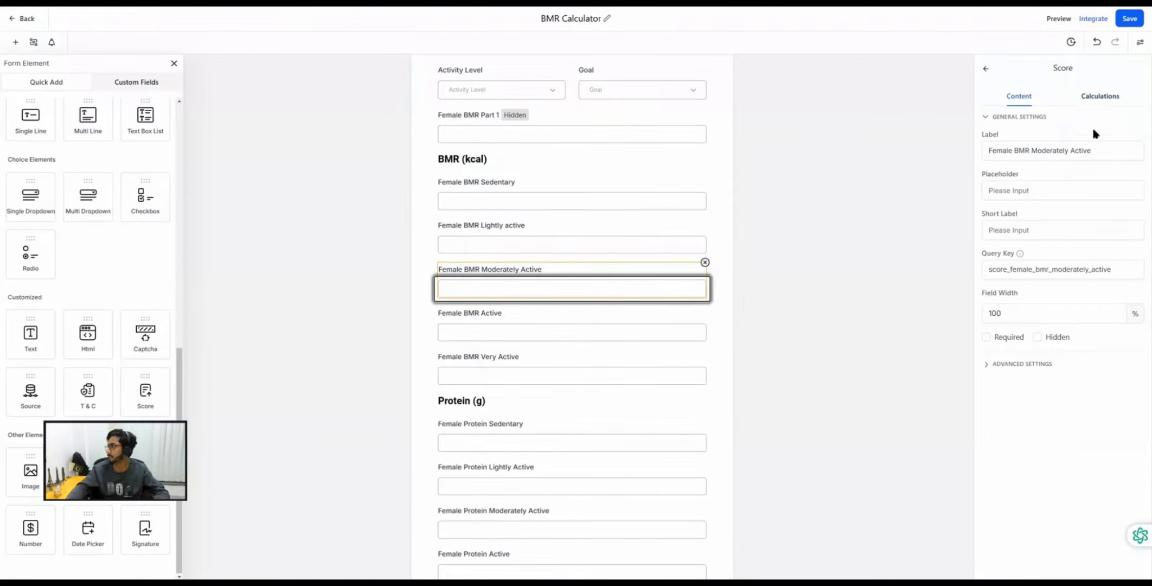
pyautogui.click(1101, 97)
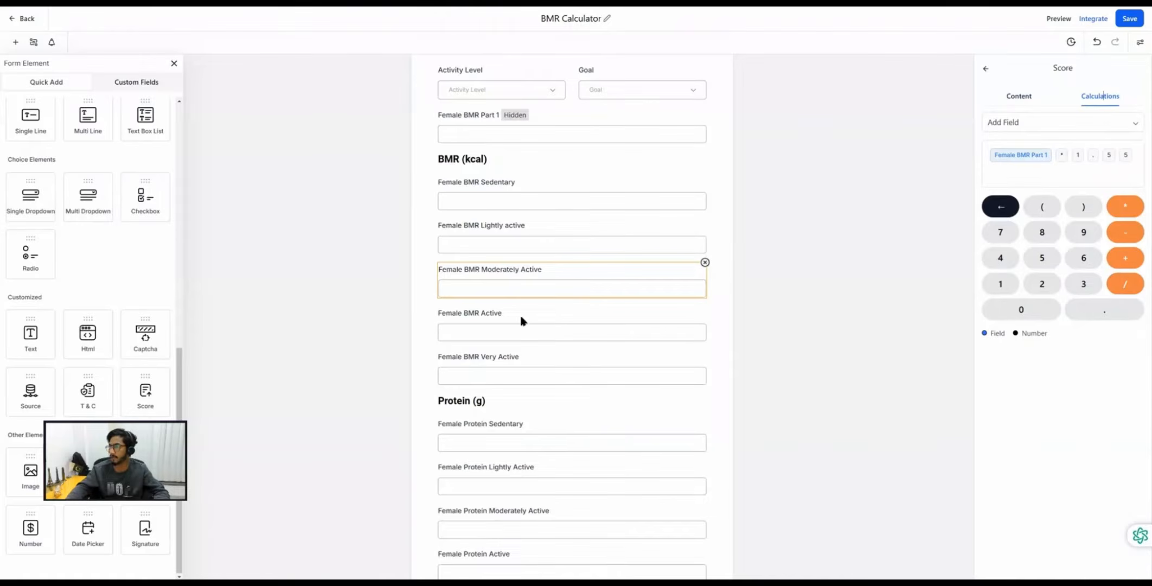
pyautogui.click(472, 332)
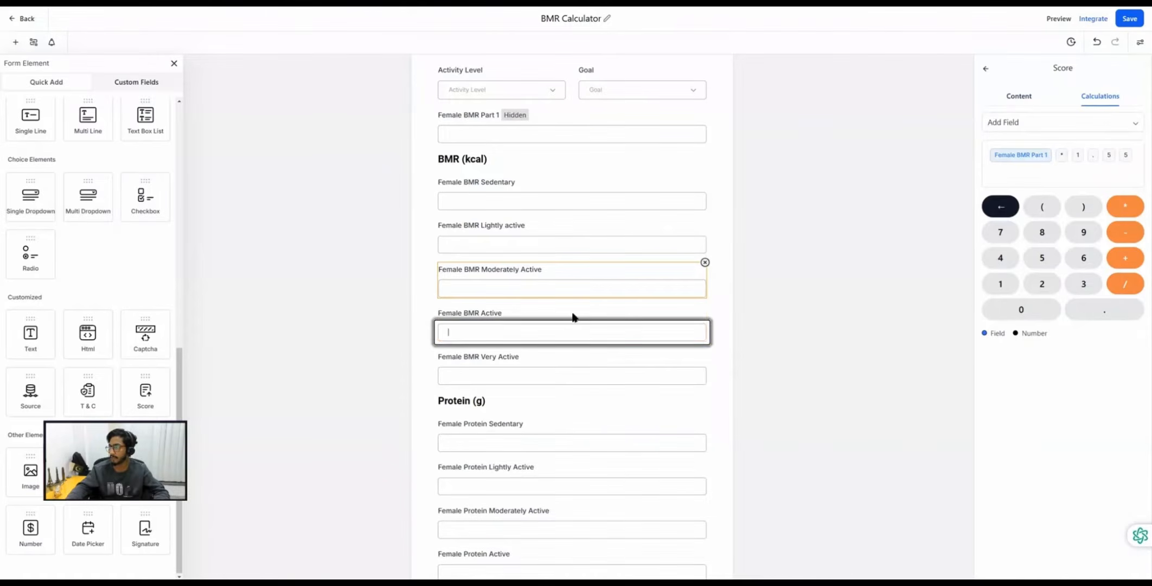
pyautogui.click(1101, 97)
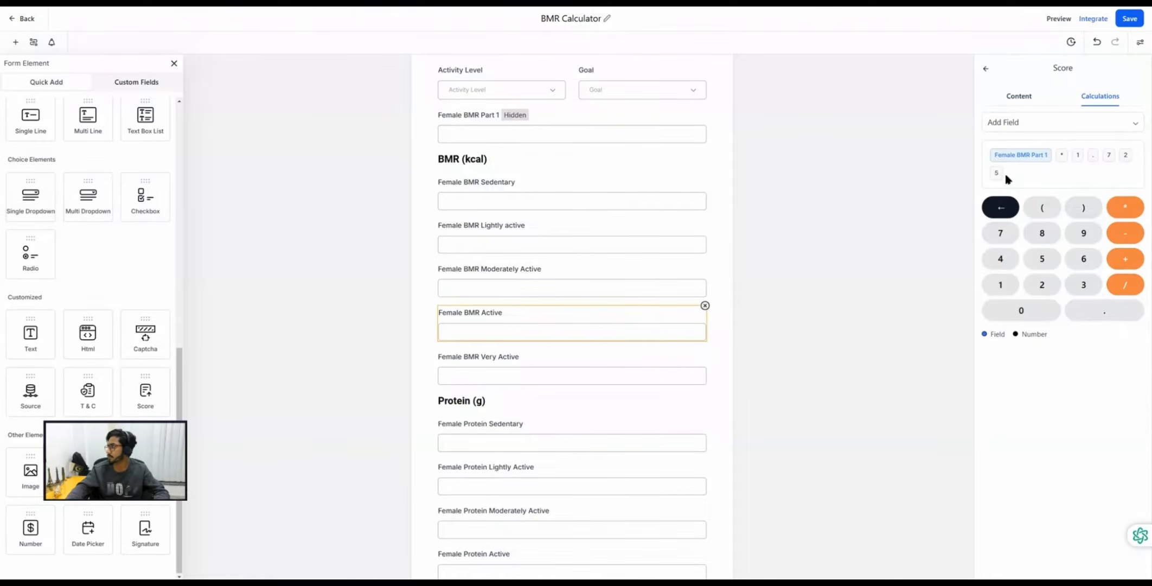
pyautogui.click(500, 373)
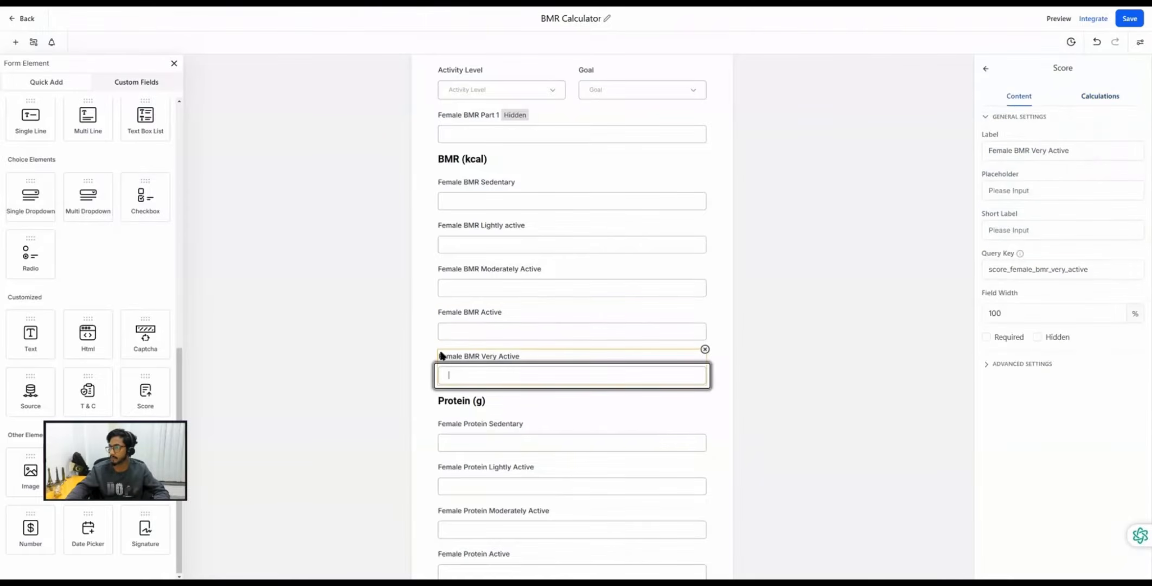
pyautogui.click(1107, 97)
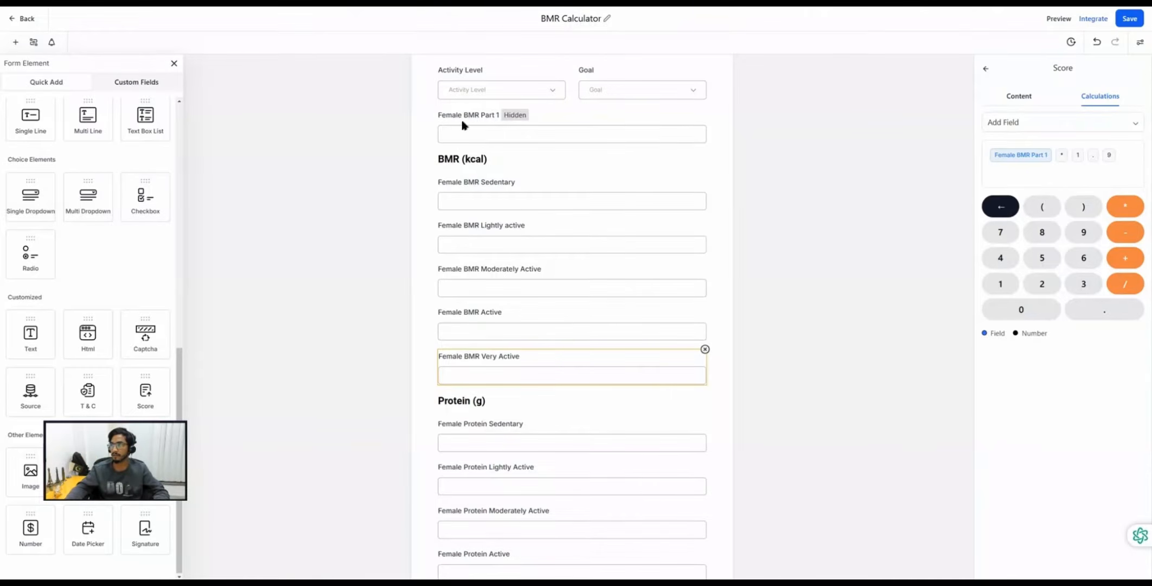
pyautogui.scroll(1, 461, 130)
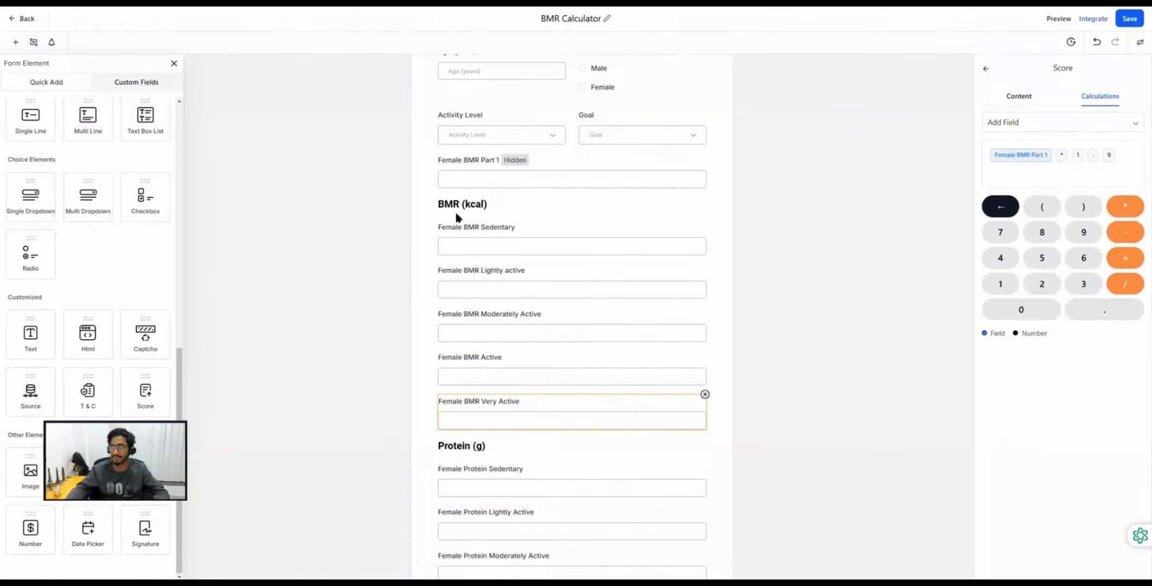
pyautogui.scroll(-1, 457, 219)
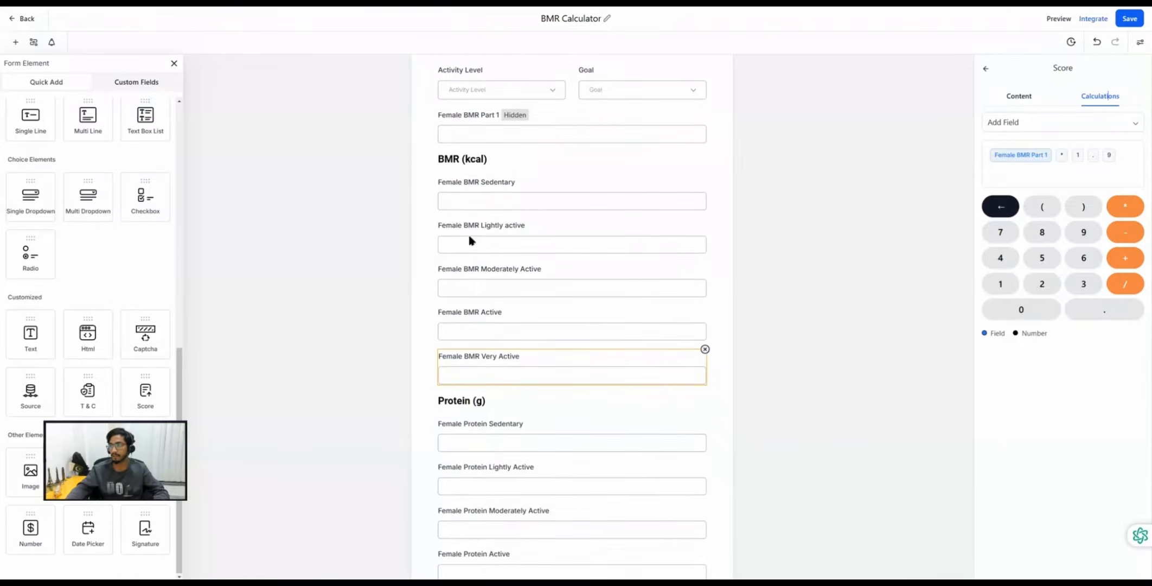
pyautogui.scroll(-2, 436, 254)
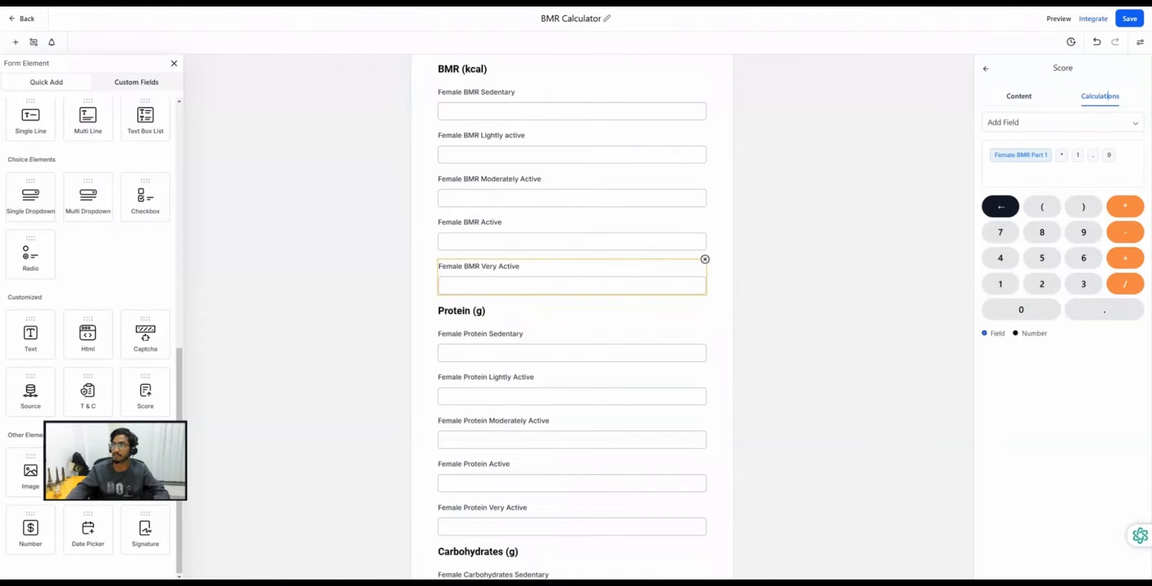
# Switch to the BMR Calculator PDF, highlight "(30% of BMR)" in the Protein formula, and return to the form builder.
pyautogui.hotkey('ctrl', 'Tab')
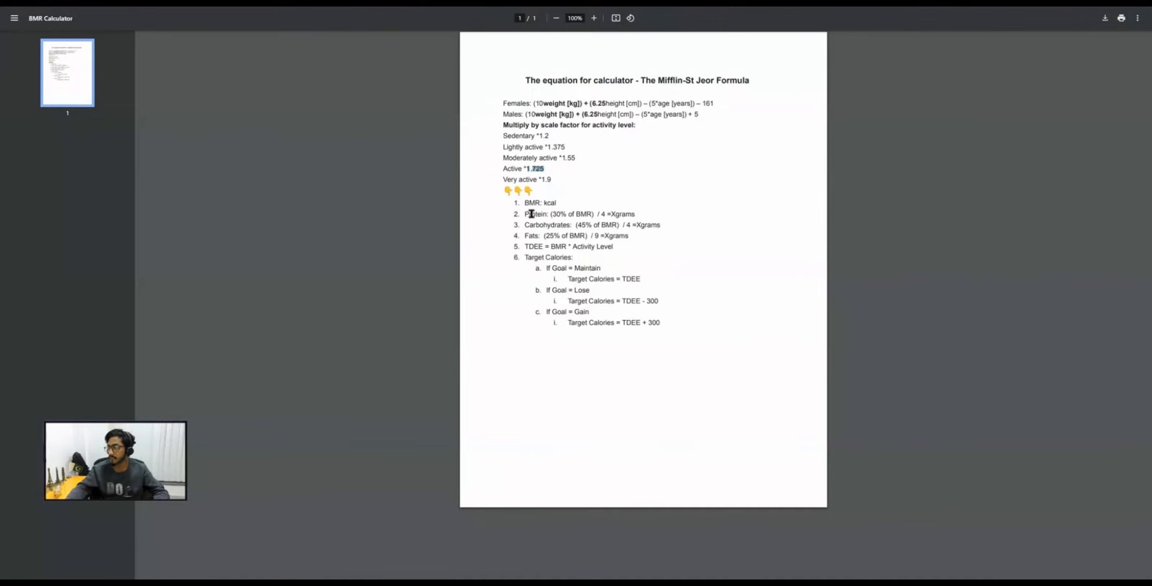
pyautogui.moveTo(592, 213)
pyautogui.mouseDown()
pyautogui.moveTo(549, 213)
pyautogui.moveTo(592, 215)
pyautogui.mouseUp()
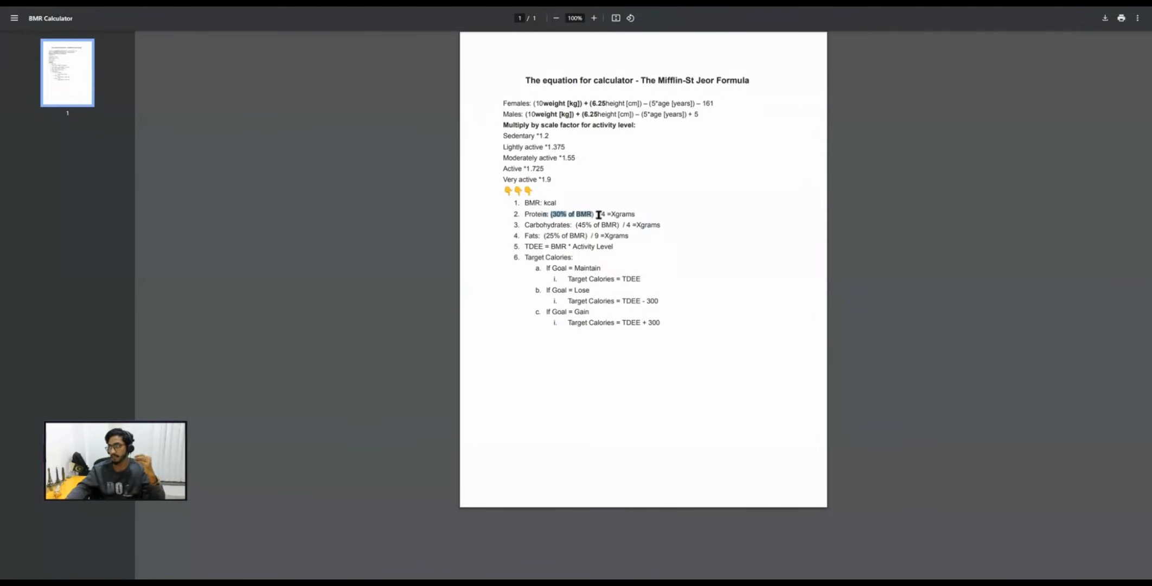
pyautogui.click(294, 5)
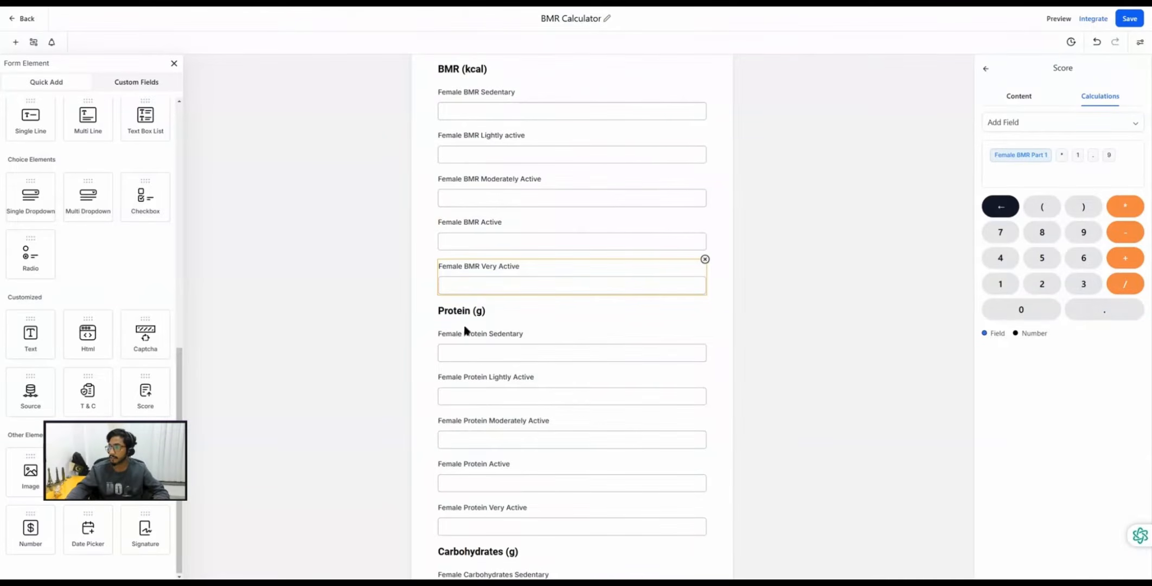
# Check the calculations of the Female Protein Sedentary and Female Protein Lightly Active fields.
pyautogui.scroll(-3, 469, 282)
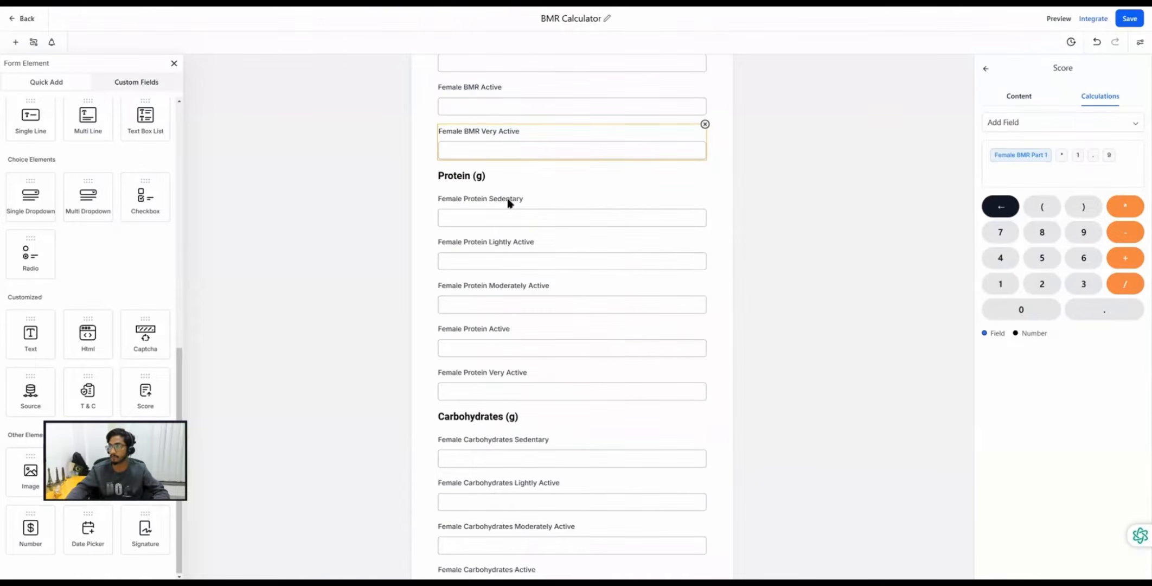
pyautogui.scroll(3, 509, 204)
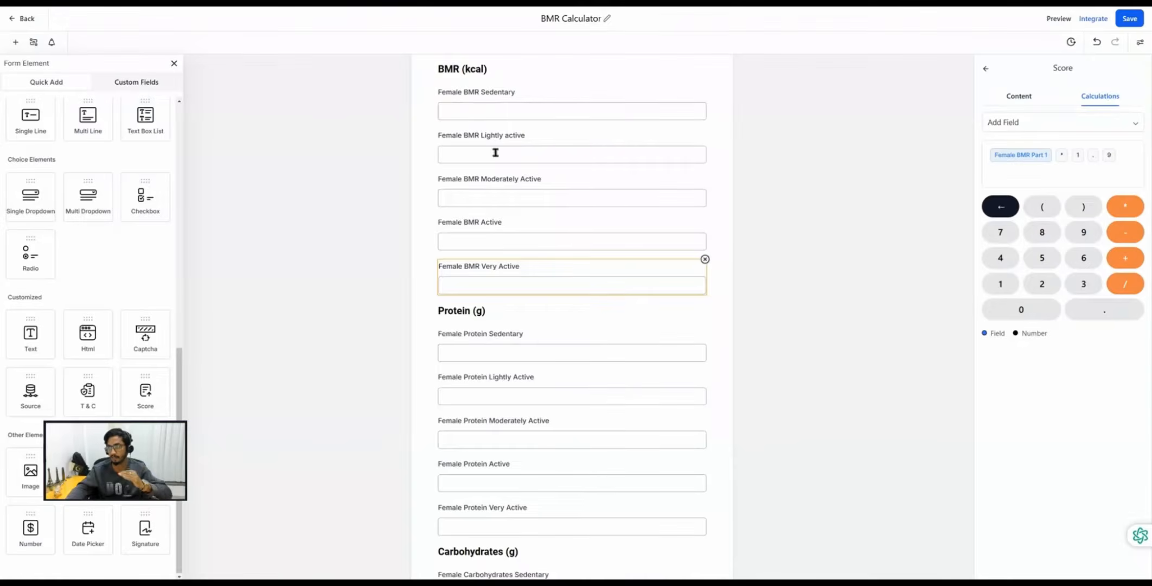
pyautogui.click(486, 351)
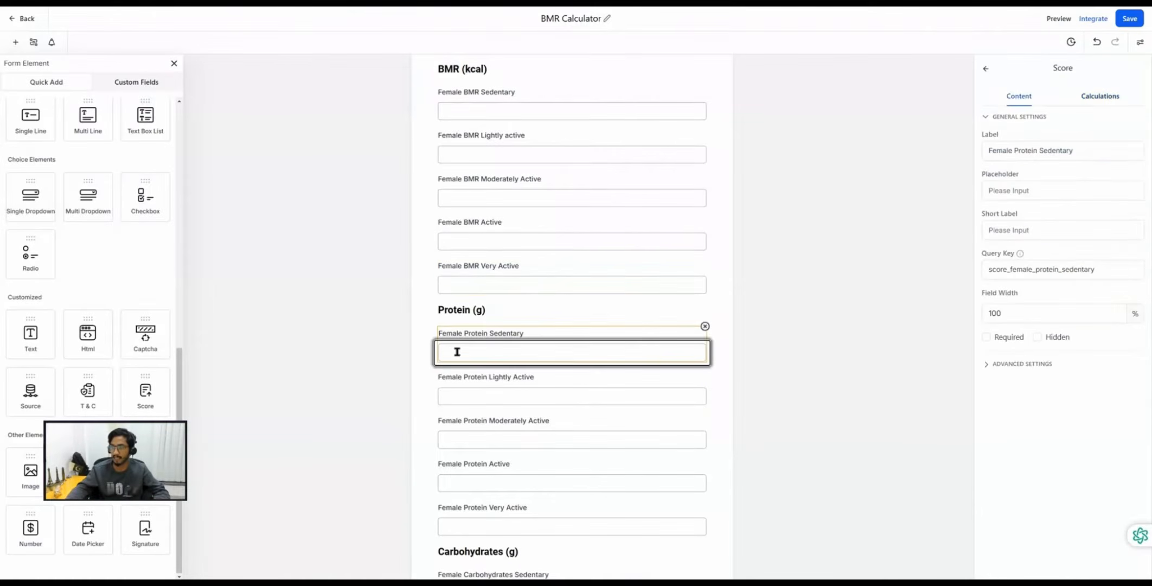
pyautogui.click(523, 354)
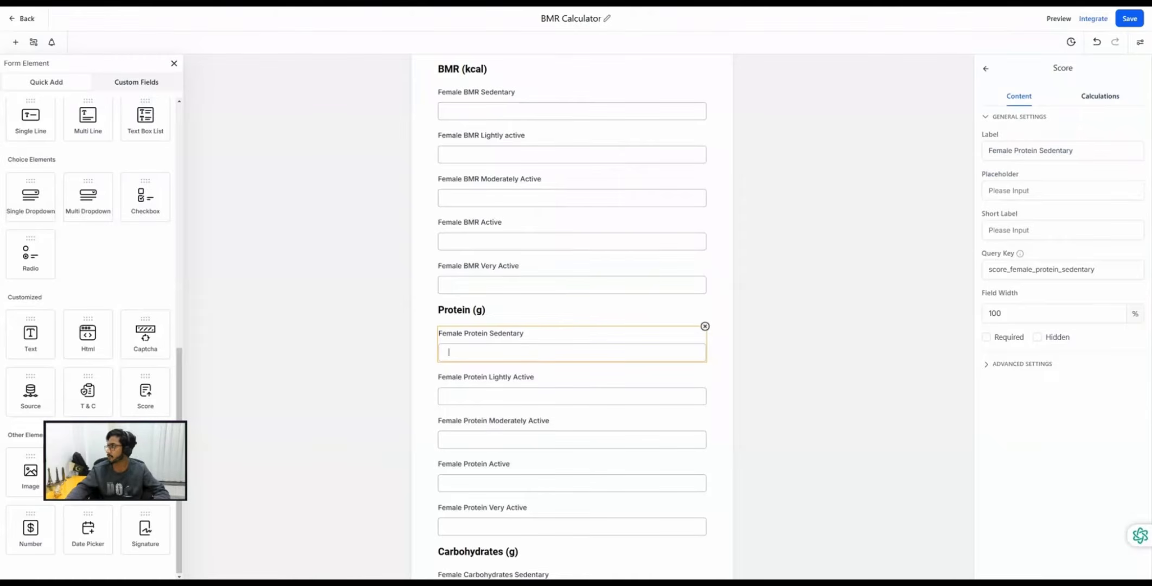
pyautogui.click(1100, 98)
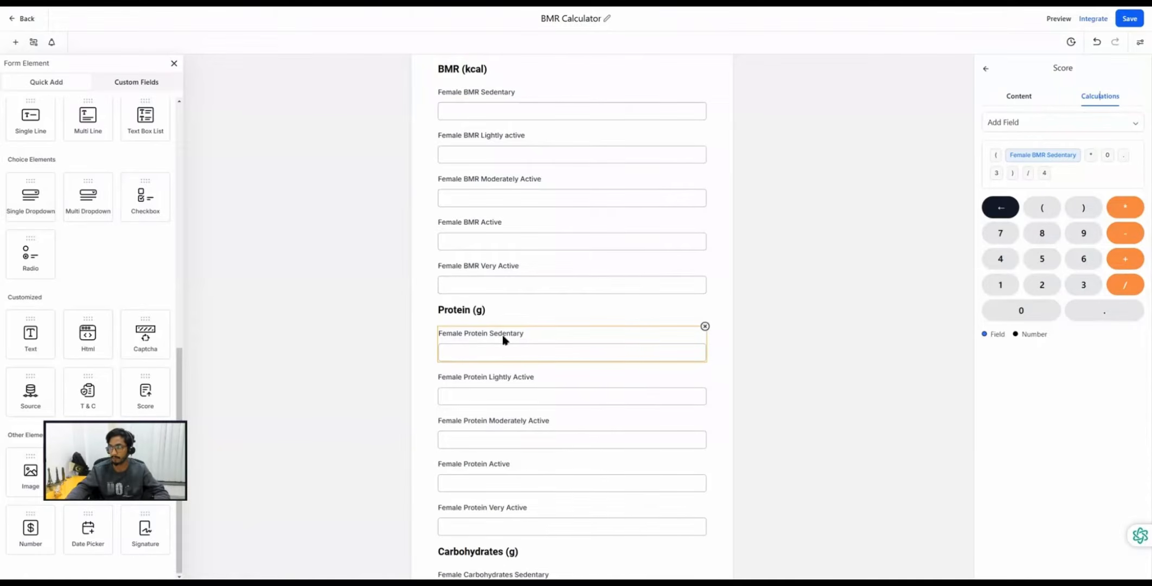
pyautogui.click(510, 390)
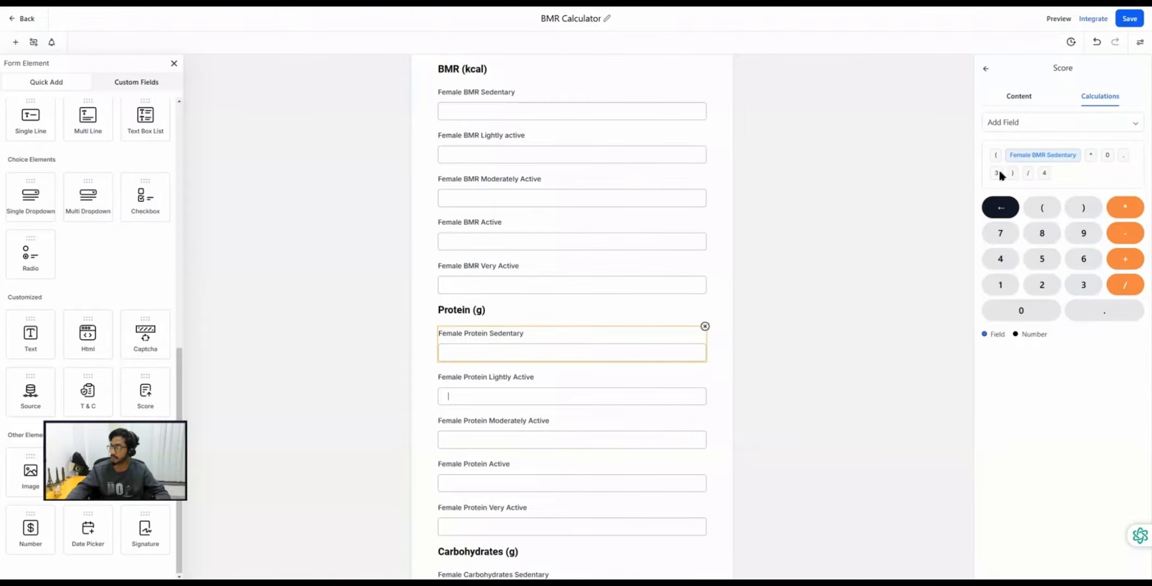
pyautogui.click(509, 399)
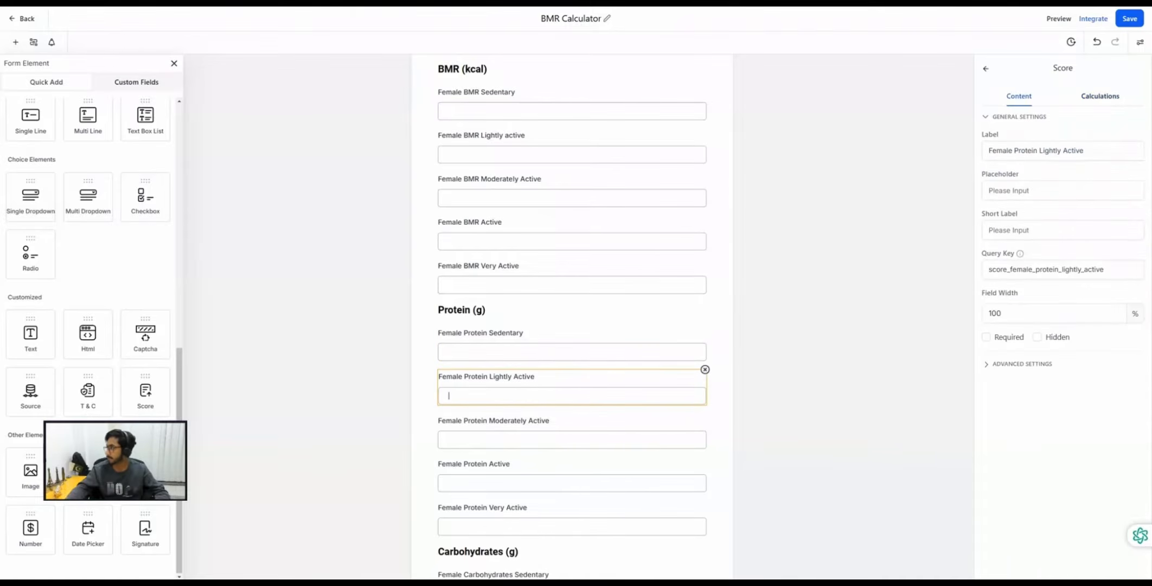
pyautogui.click(1100, 96)
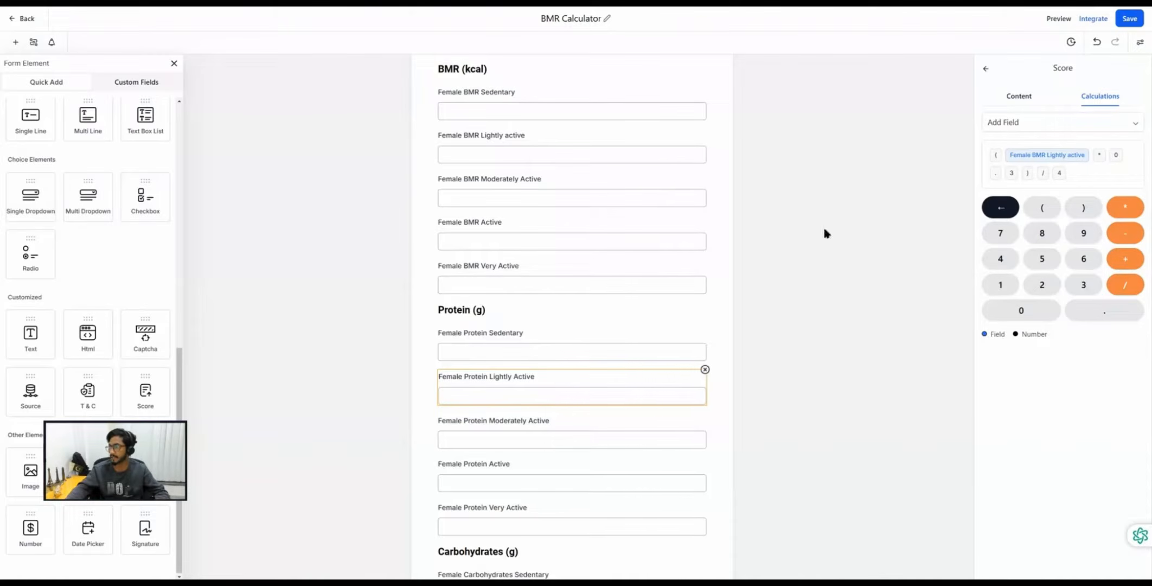
# Consult the Carbohydrates formula in the BMR Calculator PDF, highlight its 45% share, and return to the form's Carbohydrates section.
pyautogui.scroll(-2, 519, 334)
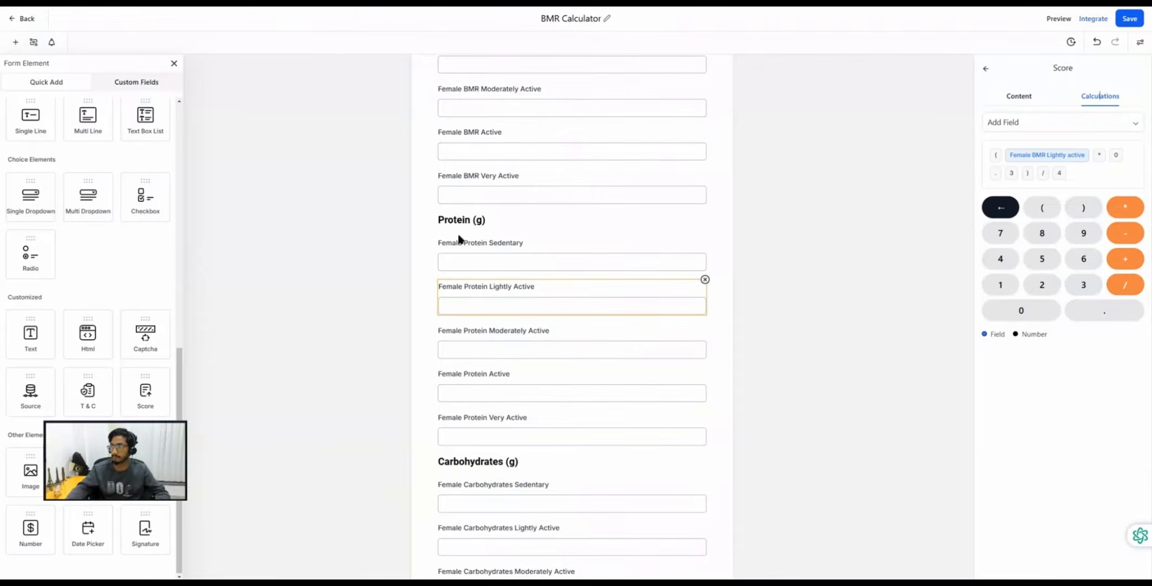
pyautogui.scroll(-1, 477, 370)
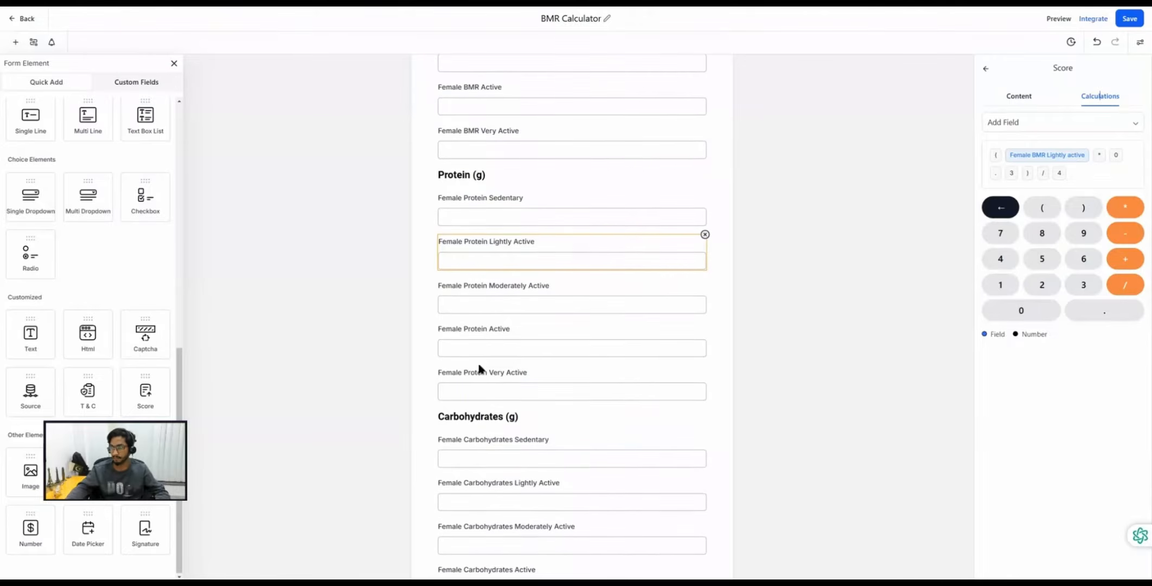
pyautogui.scroll(-6, 480, 358)
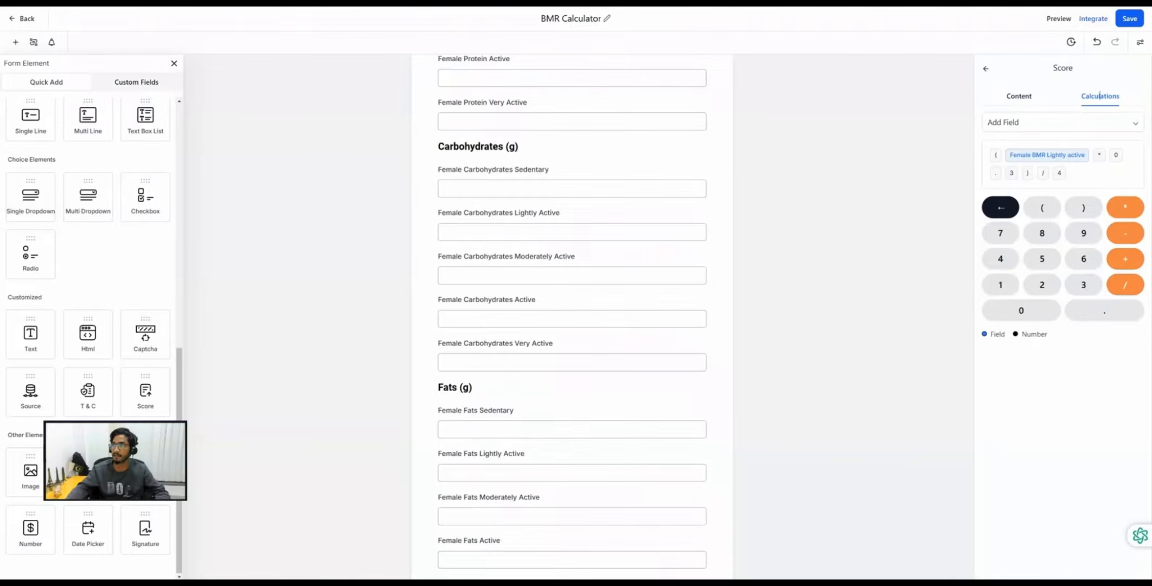
pyautogui.click(388, 2)
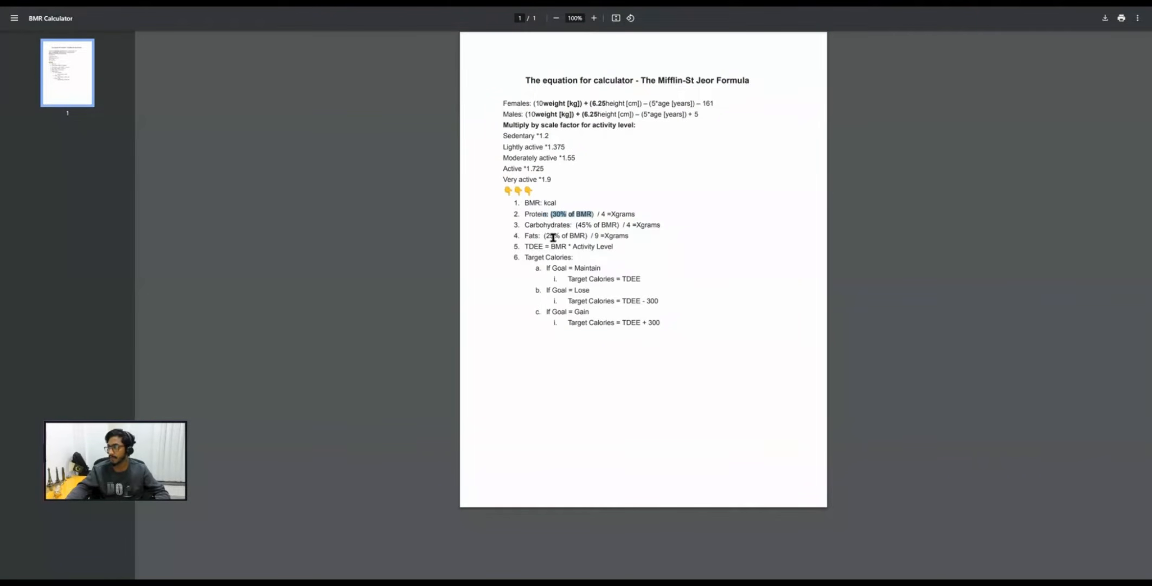
pyautogui.moveTo(577, 226); pyautogui.dragTo(615, 225)
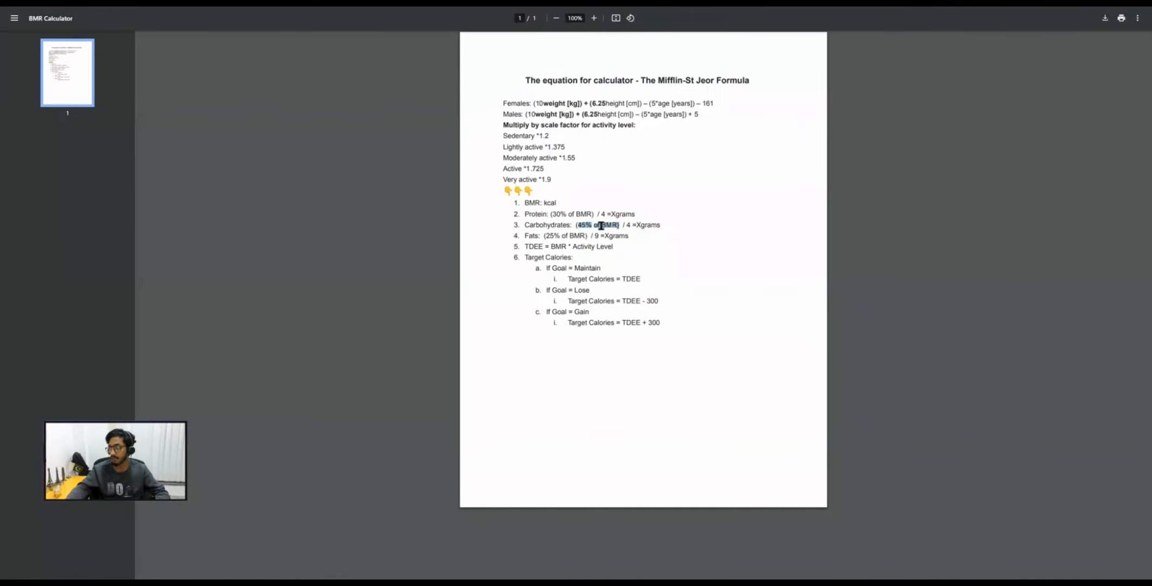
pyautogui.click(601, 225)
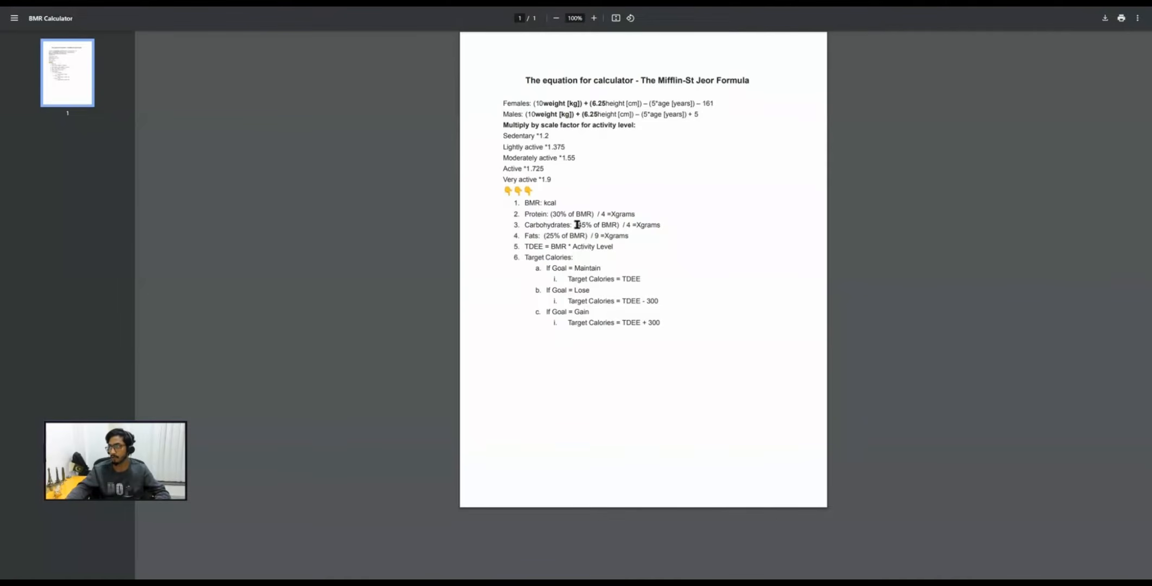
pyautogui.moveTo(578, 225); pyautogui.dragTo(593, 225)
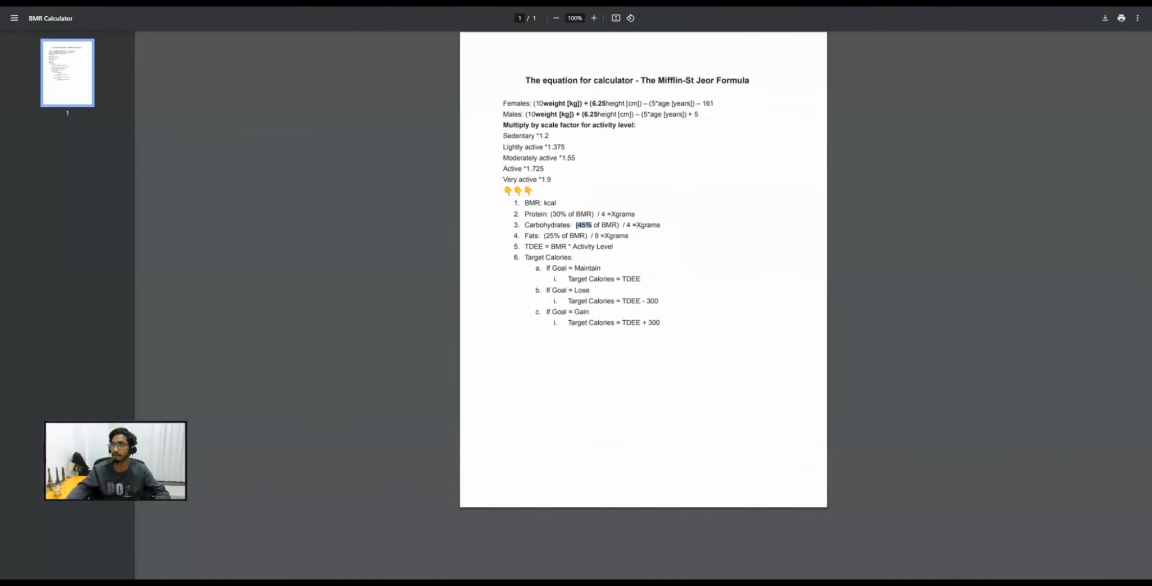
pyautogui.hotkey('ctrl', 'Tab')
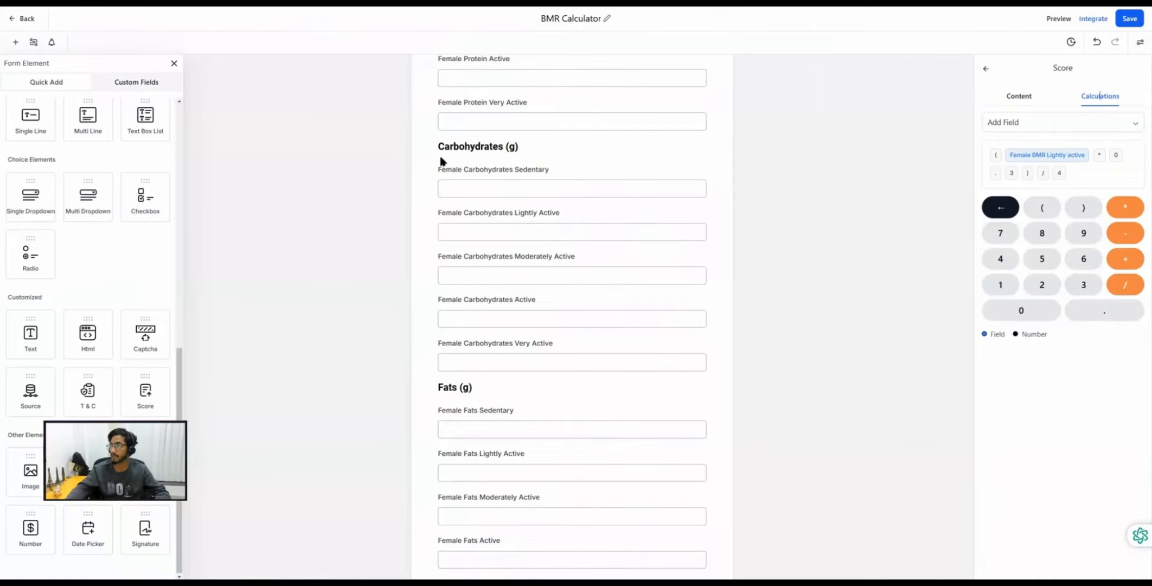
# Check the calculations of the Female Carbohydrates Sedentary, Lightly Active and Moderately Active score fields.
pyautogui.click(524, 187)
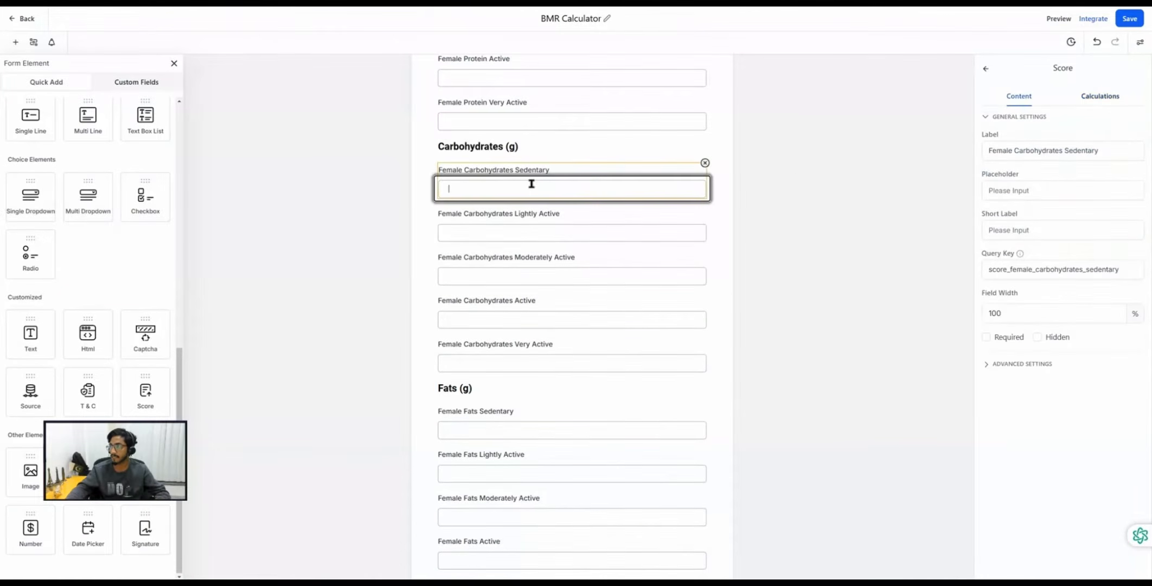
pyautogui.click(1103, 96)
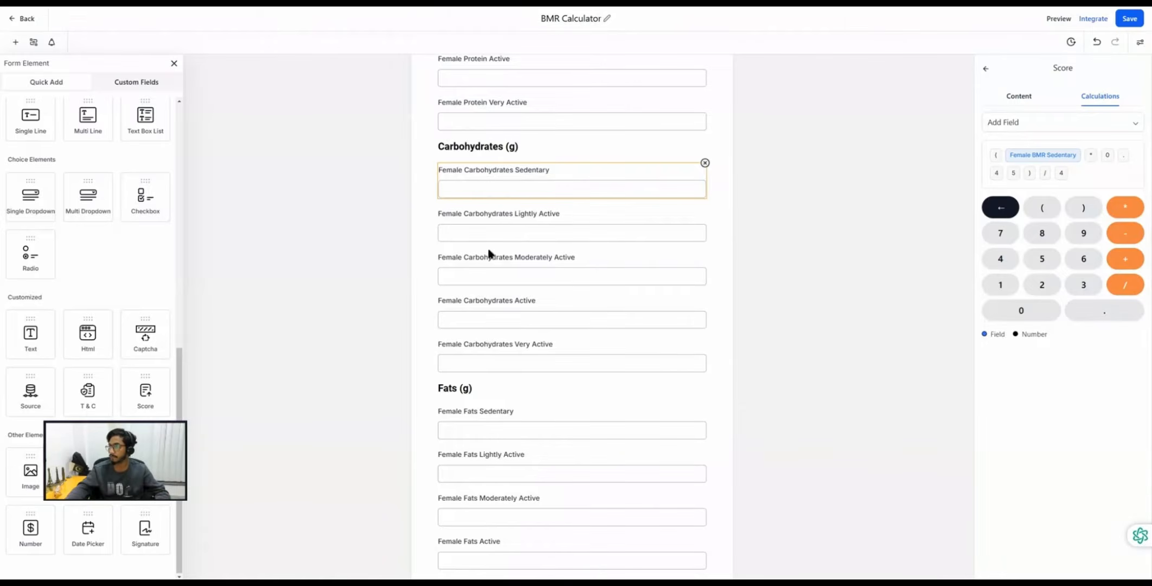
pyautogui.click(491, 232)
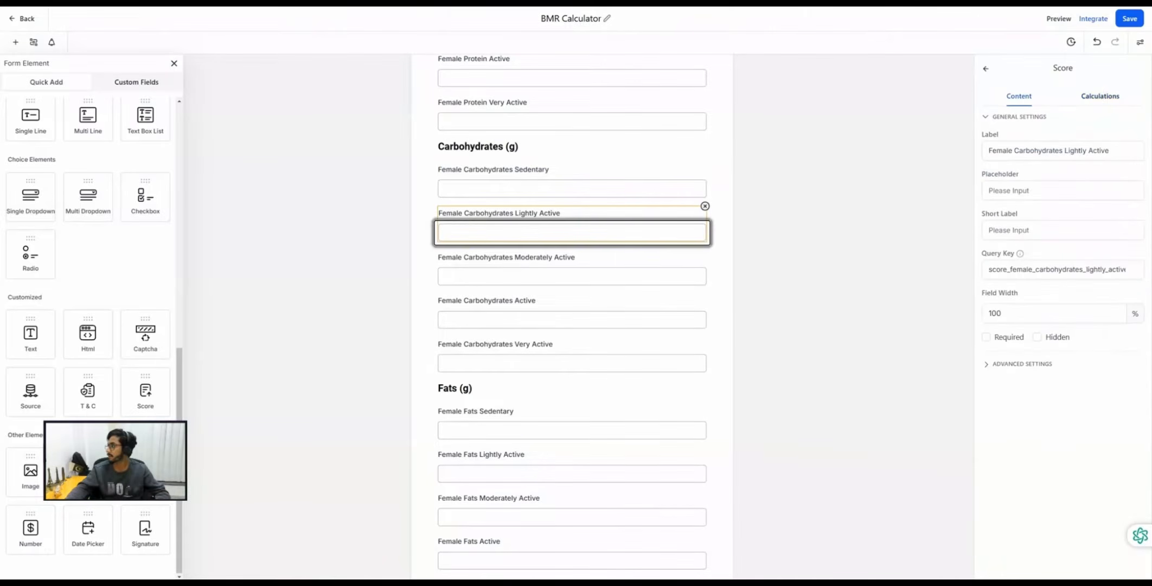
pyautogui.click(1109, 96)
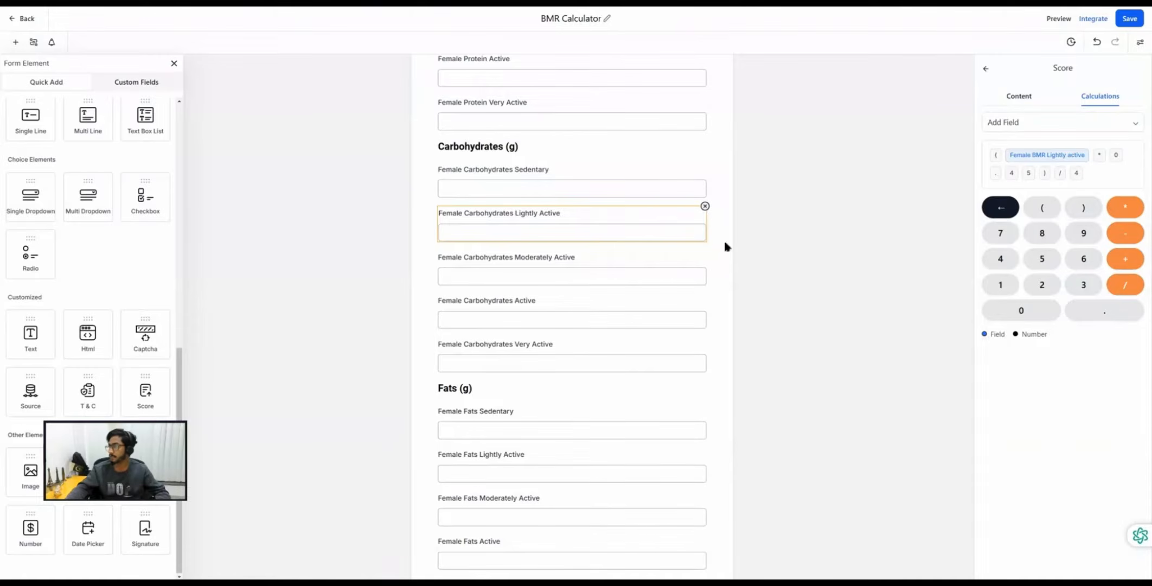
pyautogui.click(518, 277)
pyautogui.click(1086, 98)
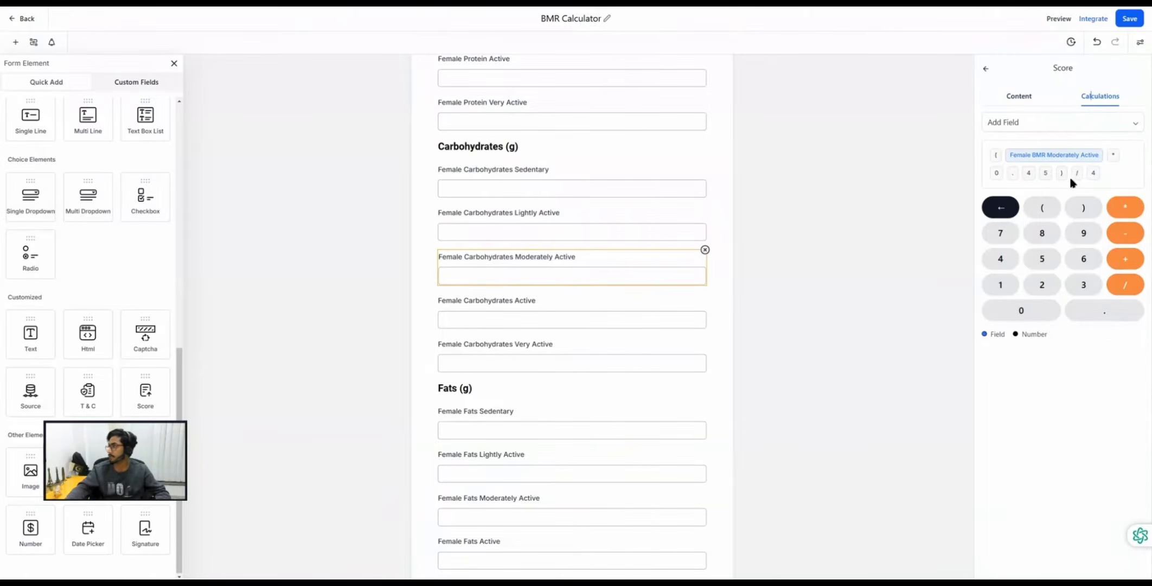
# Check the calculations of the Female Carbohydrates Active and Very Active fields, and recheck the Moderately Active one.
pyautogui.click(527, 315)
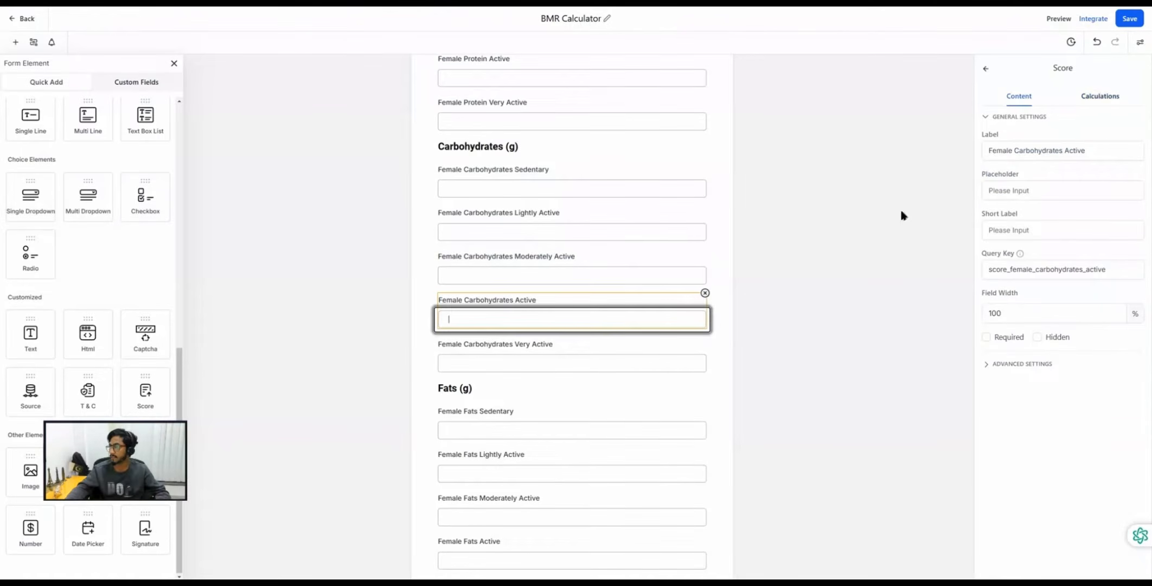
pyautogui.click(1100, 99)
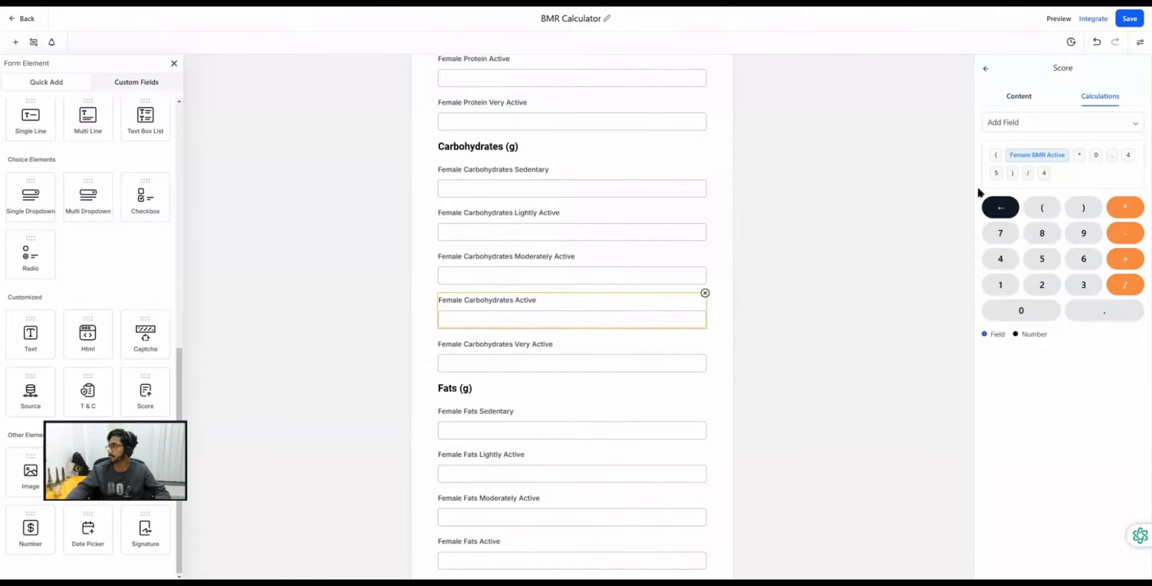
pyautogui.click(502, 366)
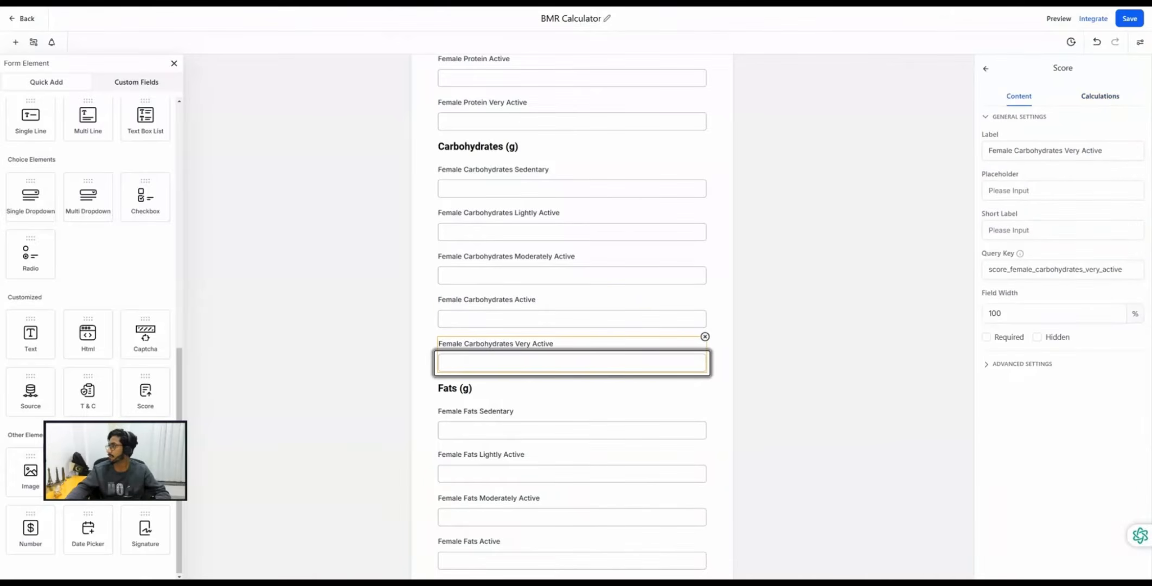
pyautogui.click(1106, 98)
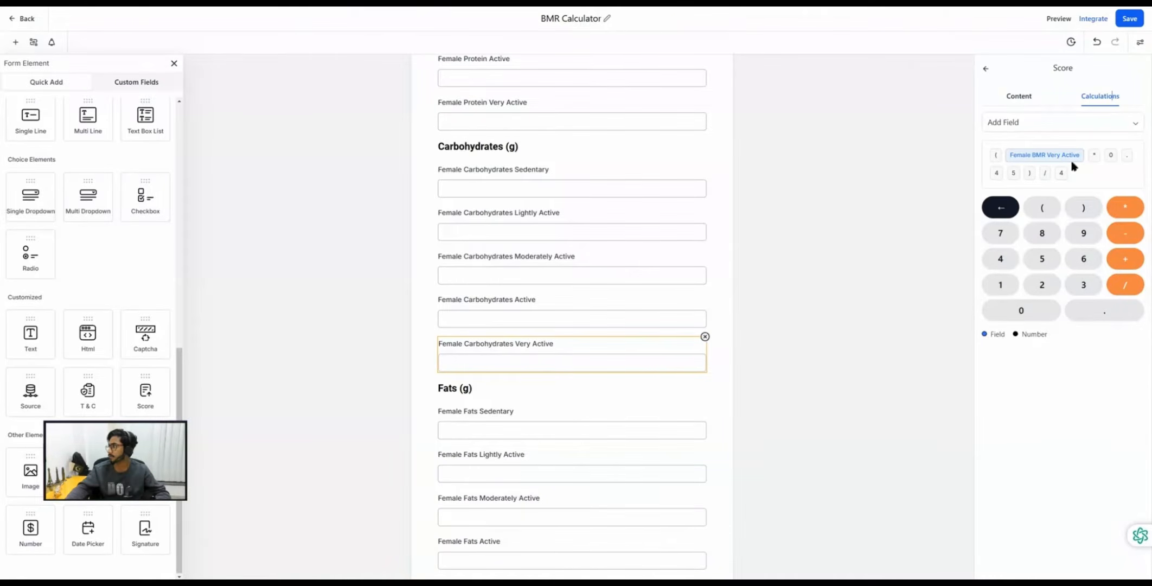
pyautogui.click(516, 266)
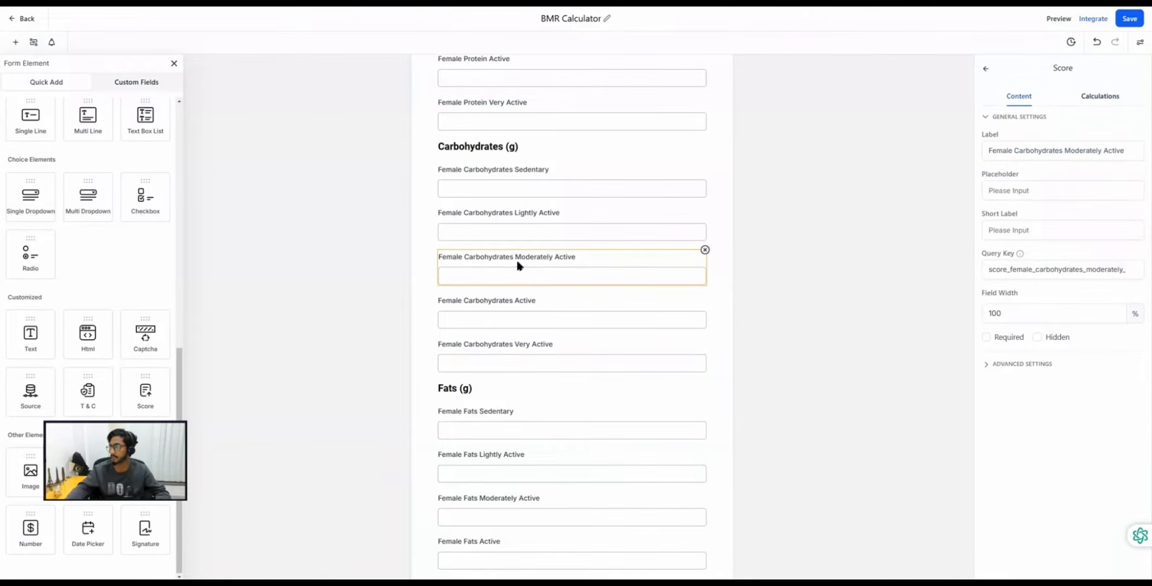
pyautogui.click(1109, 98)
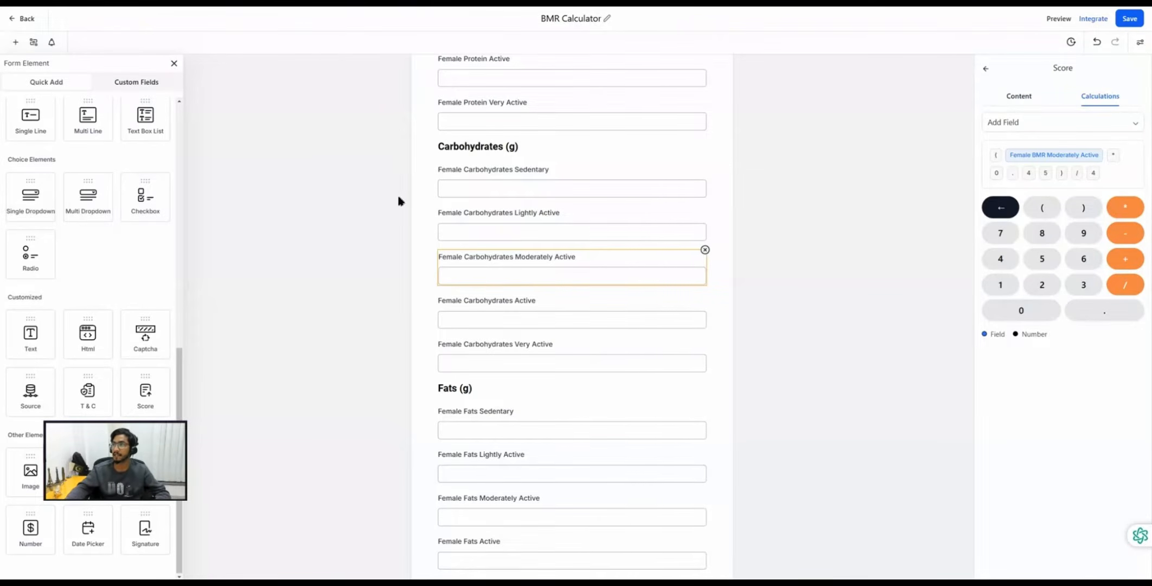
# Consult the Fats formula in the BMR Calculator PDF and return to the form's Fats section.
pyautogui.scroll(-4, 453, 319)
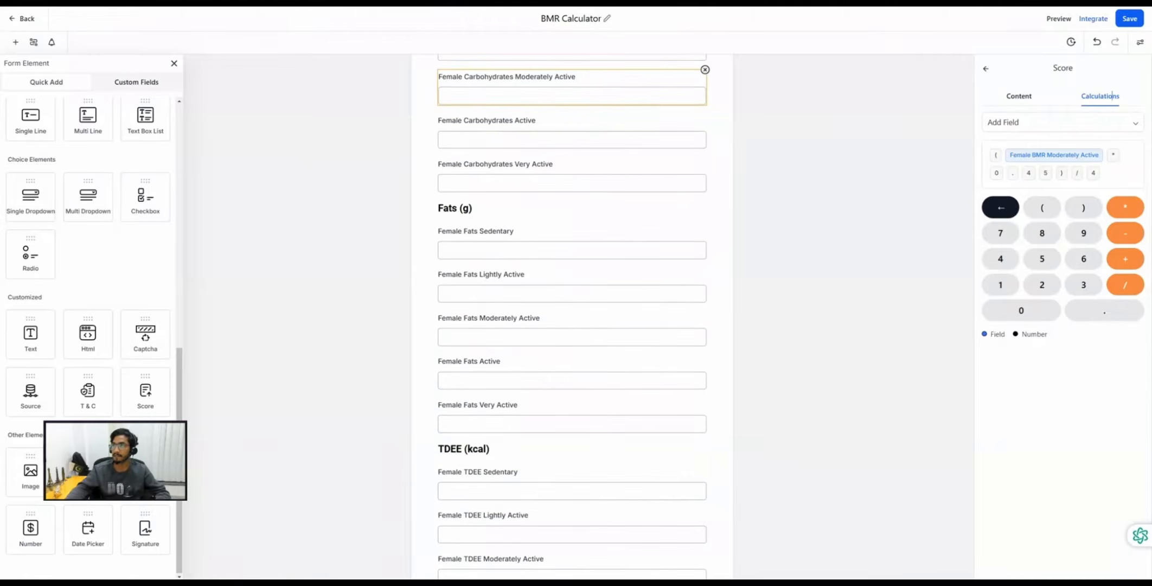
pyautogui.click(325, 4)
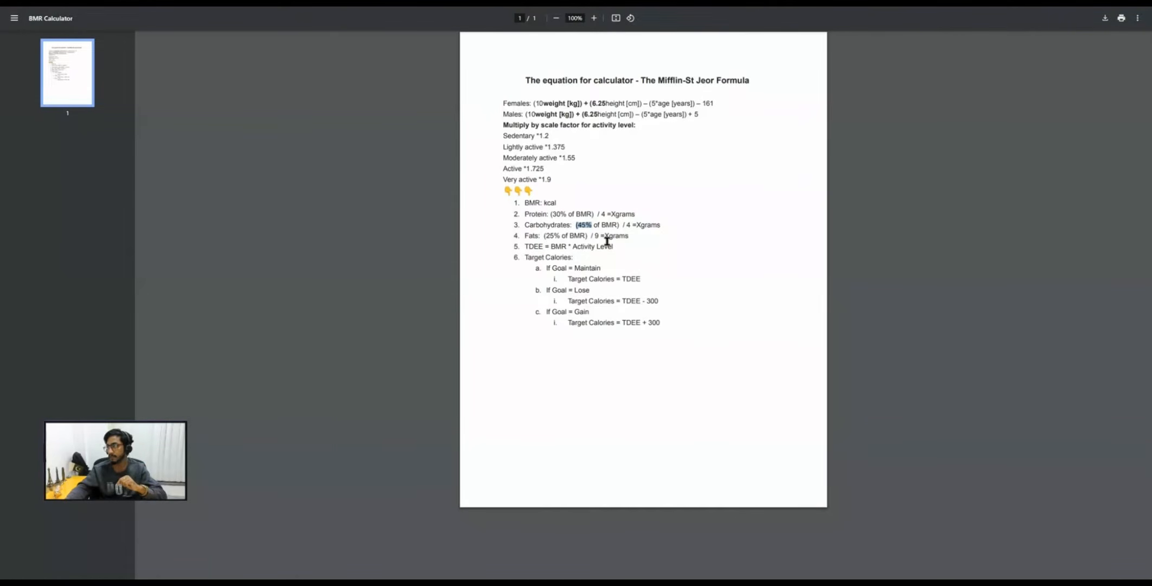
pyautogui.hotkey('alt', 'Tab')
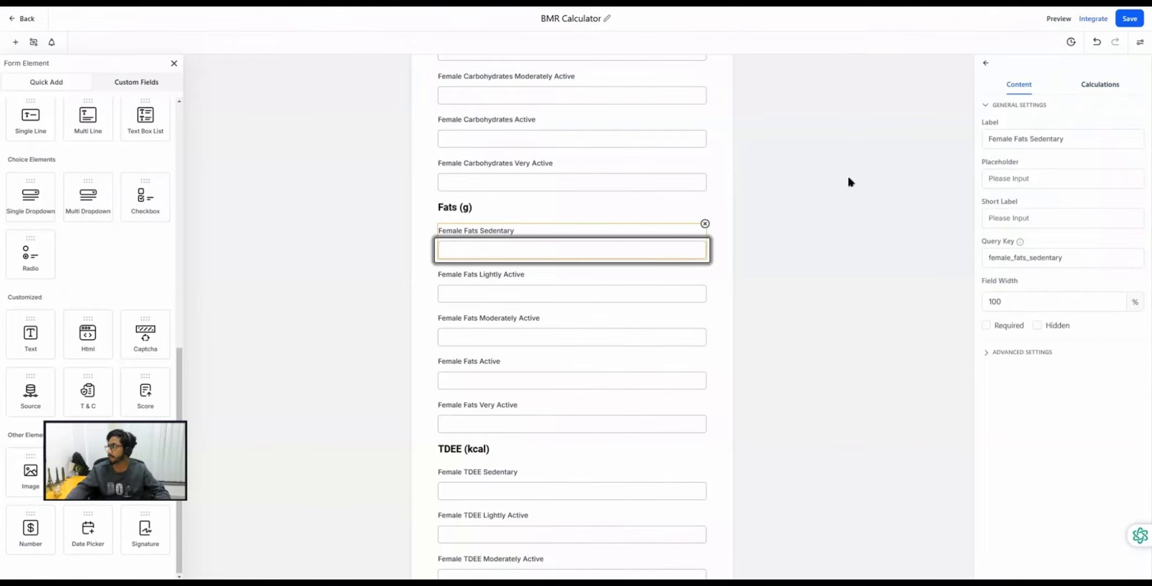
# Check the calculations of the Female Fats Sedentary, Lightly Active and Moderately Active fields.
pyautogui.click(1100, 85)
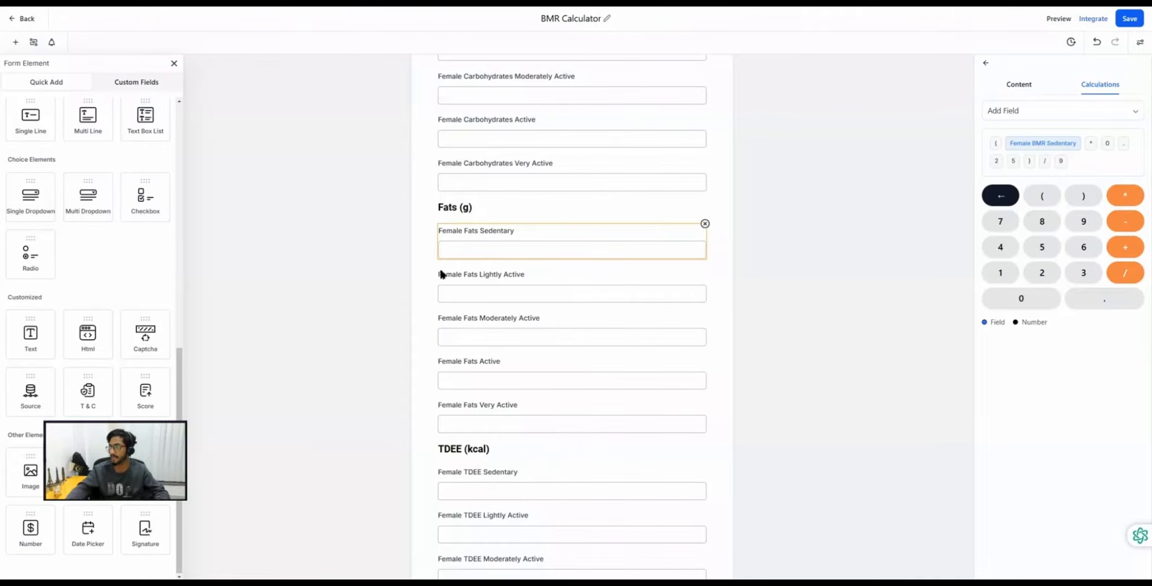
pyautogui.click(492, 290)
pyautogui.click(1101, 86)
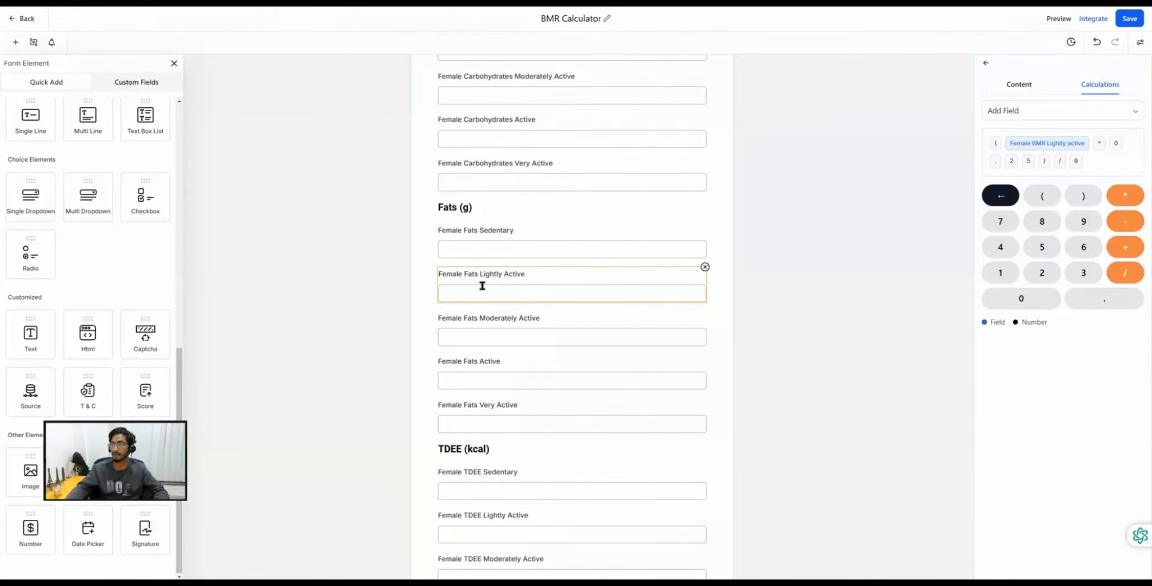
pyautogui.click(479, 335)
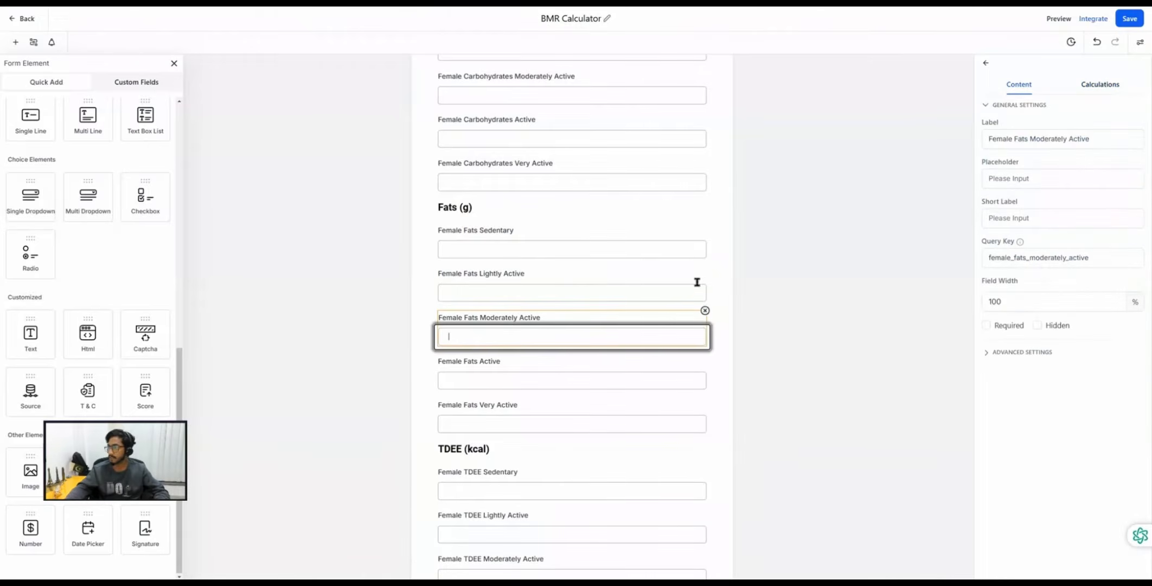
pyautogui.click(1101, 84)
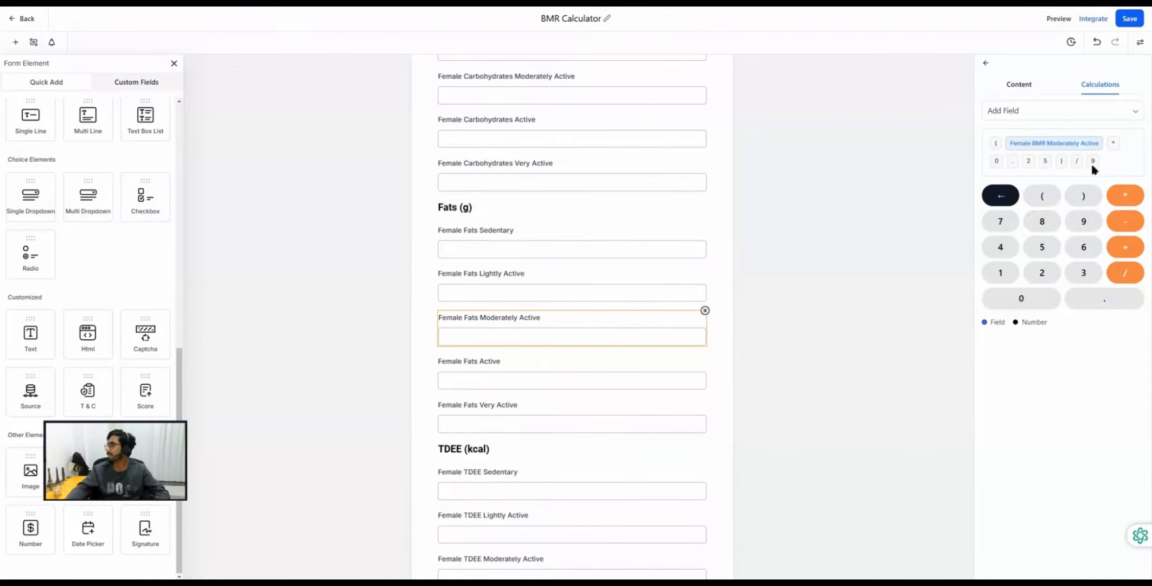
# Save the form and clear the whole calculation of the Female Fats Moderately Active field.
pyautogui.click(1129, 19)
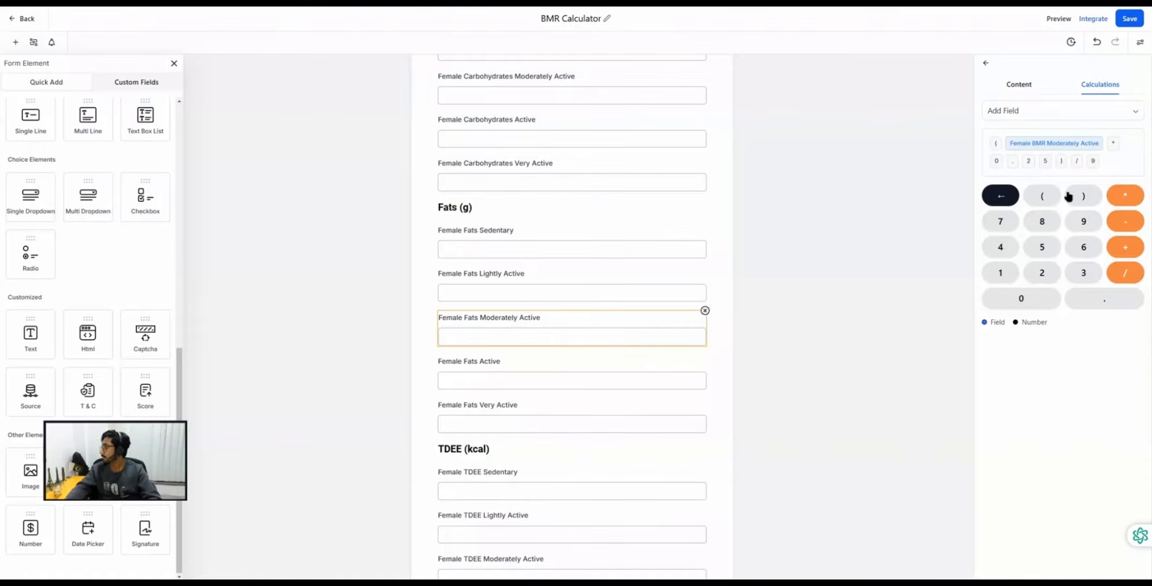
pyautogui.click(1000, 194)
pyautogui.click(999, 195)
pyautogui.click(1000, 194)
pyautogui.click(1000, 194)
pyautogui.click(999, 194)
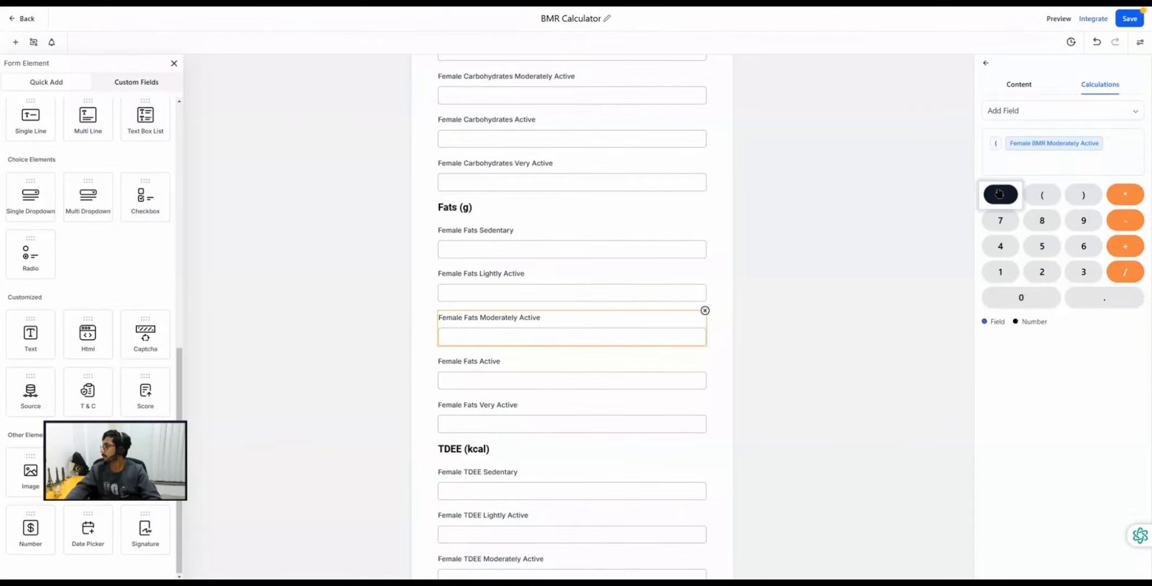
pyautogui.click(1000, 194)
pyautogui.click(1000, 194)
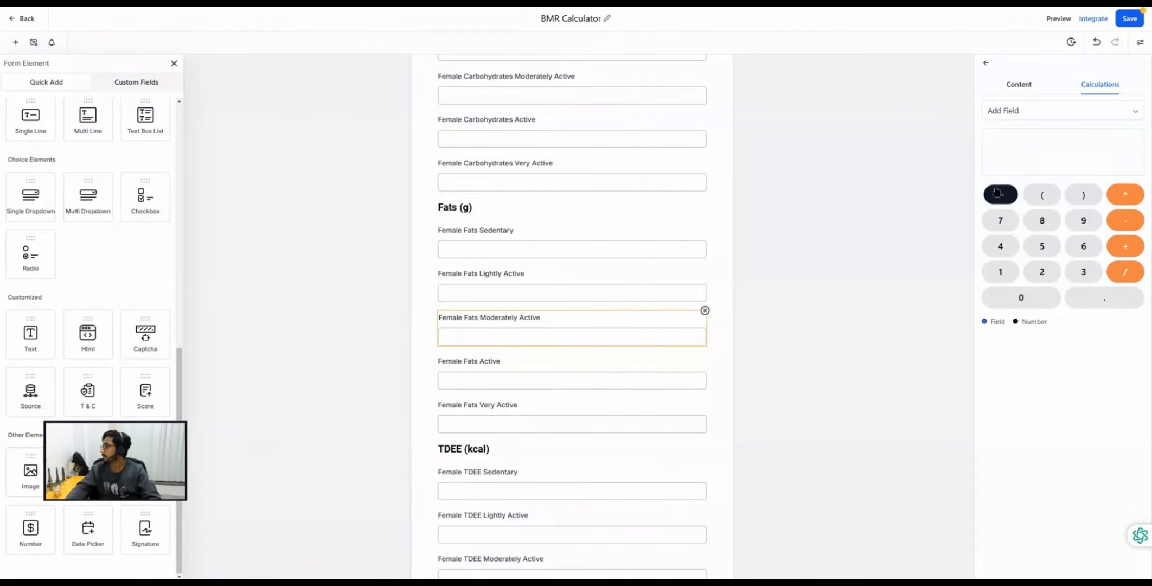
# Start the Female Fats Moderately Active calculation with an opening parenthesis, the Female BMR Moderately Active field and a multiplication sign.
pyautogui.click(1009, 112)
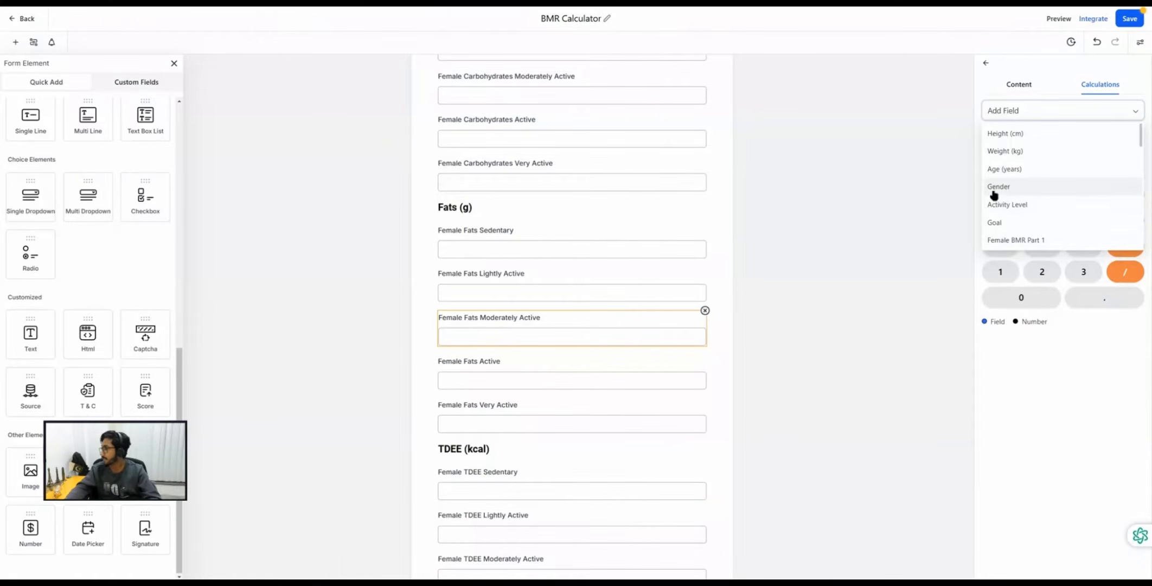
pyautogui.scroll(-1, 1004, 198)
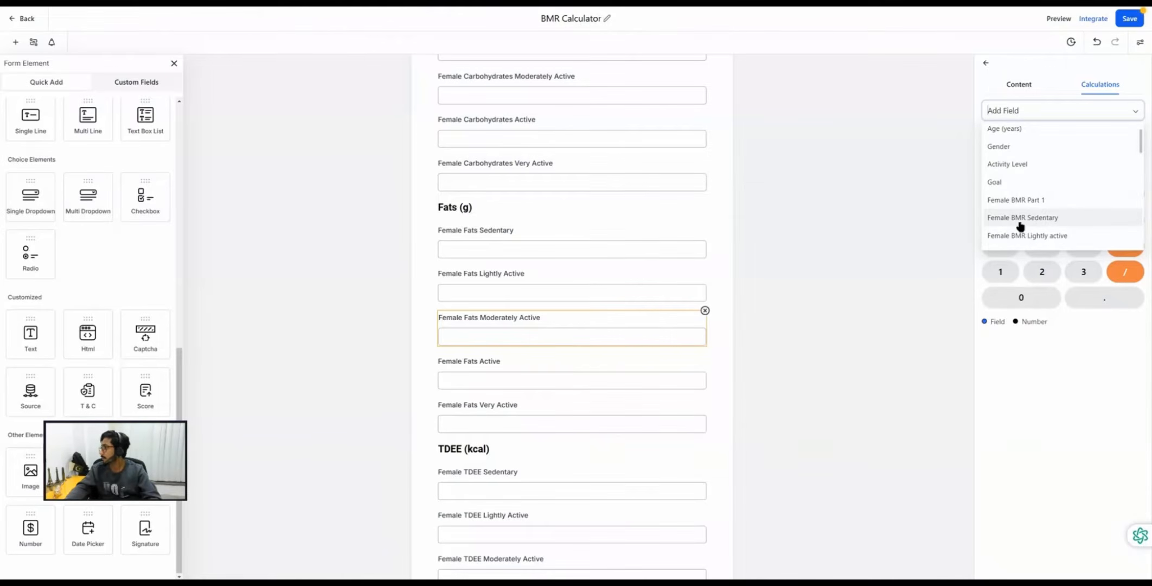
pyautogui.scroll(-2, 1043, 219)
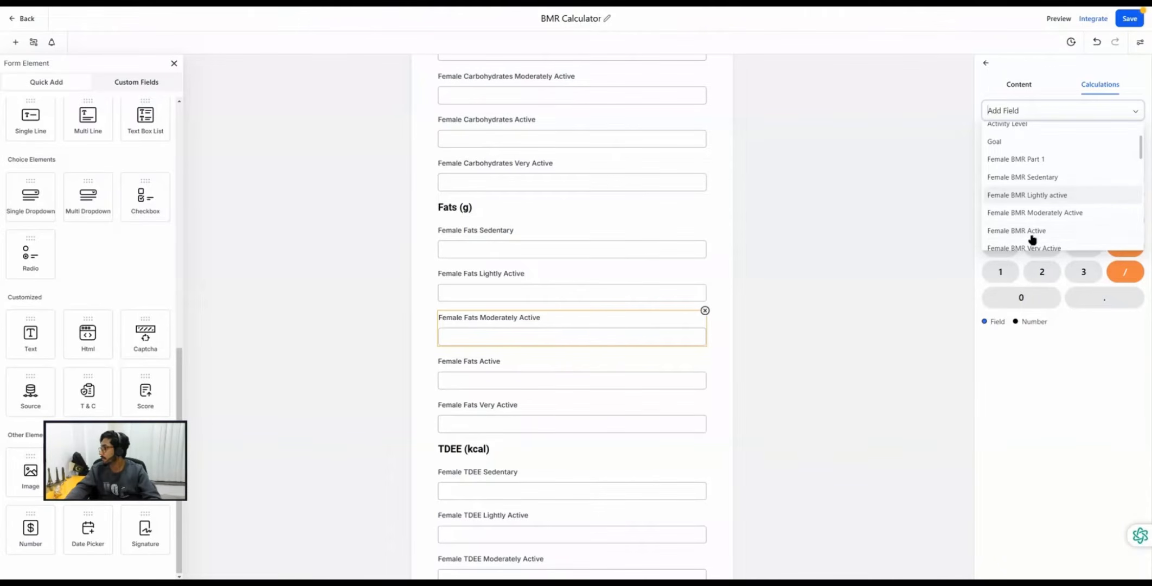
pyautogui.click(1054, 216)
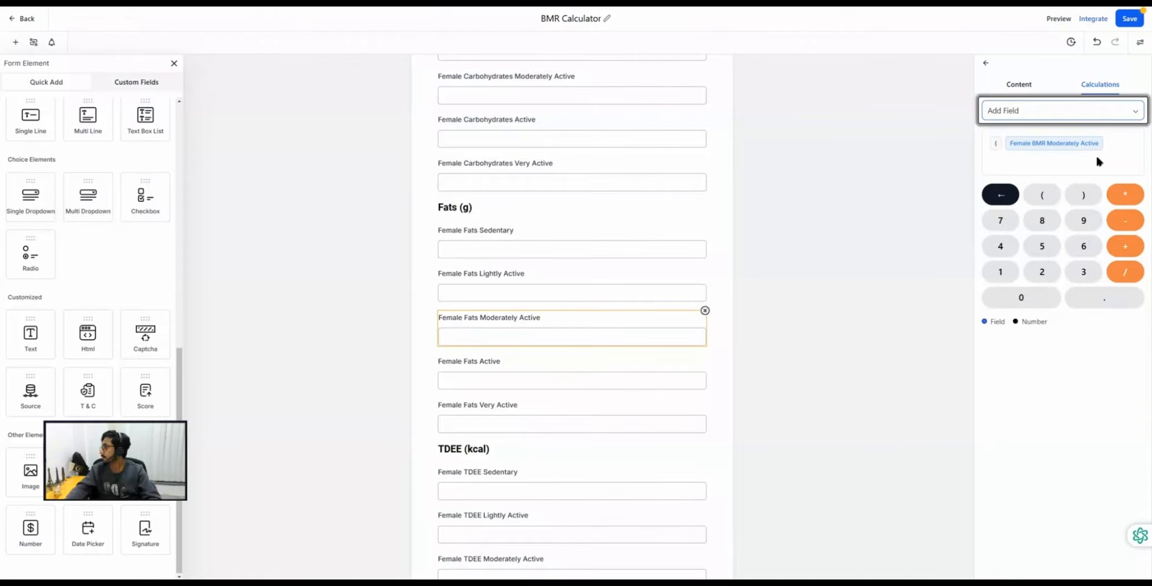
pyautogui.click(1125, 195)
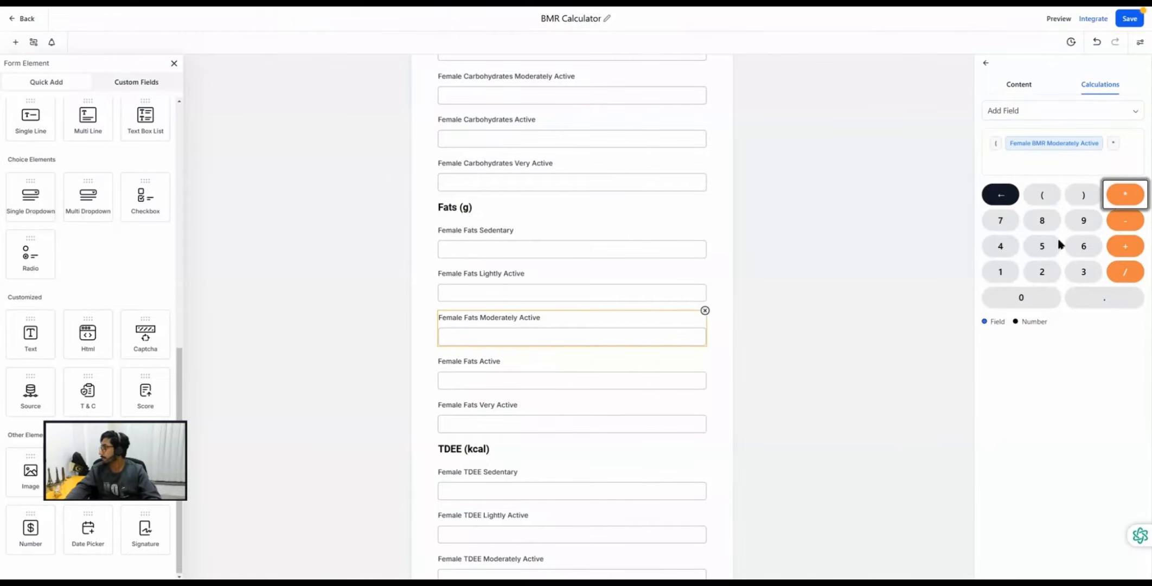
# Consult the Fats formula in the BMR Calculator PDF and complete the Female Fats Moderately Active calculation with "0.25) / 9".
pyautogui.hotkey('alt', 'Tab')
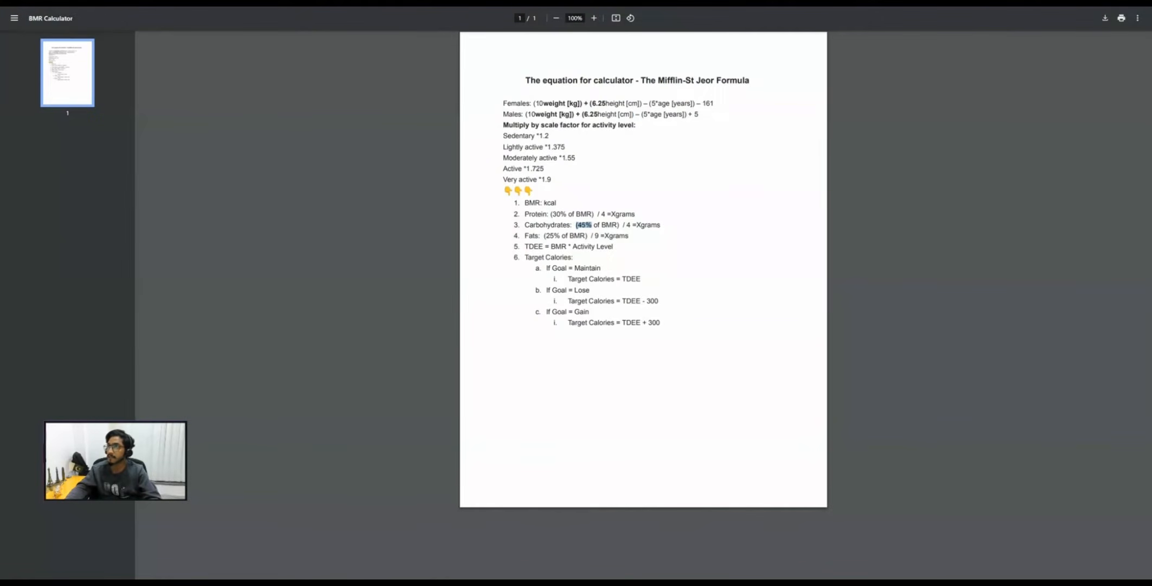
pyautogui.hotkey('alt', 'Tab')
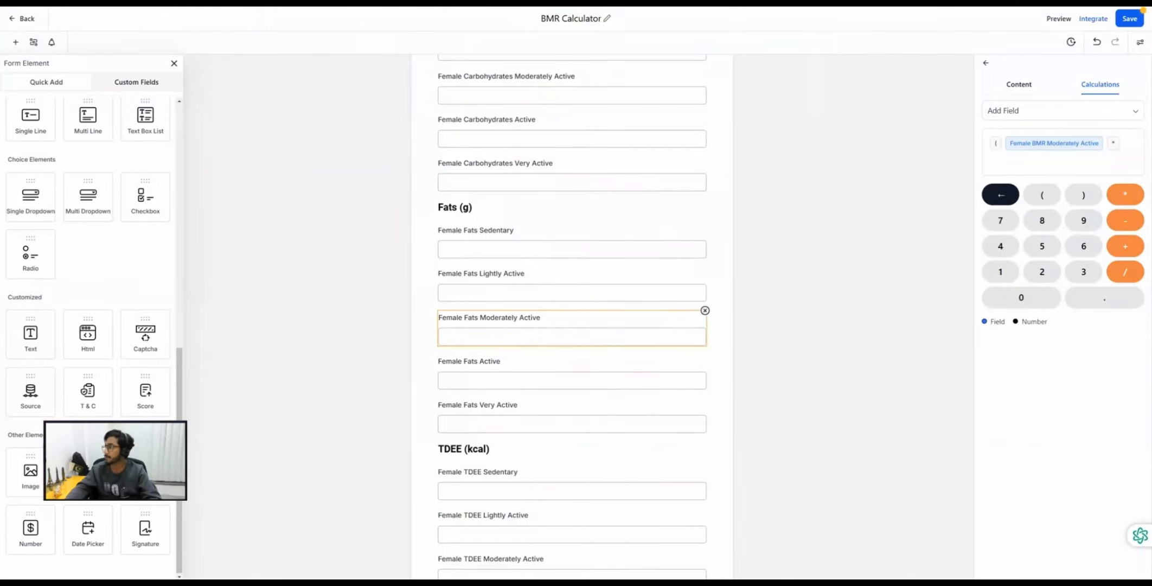
pyautogui.click(1023, 302)
pyautogui.click(1104, 300)
pyautogui.click(1041, 271)
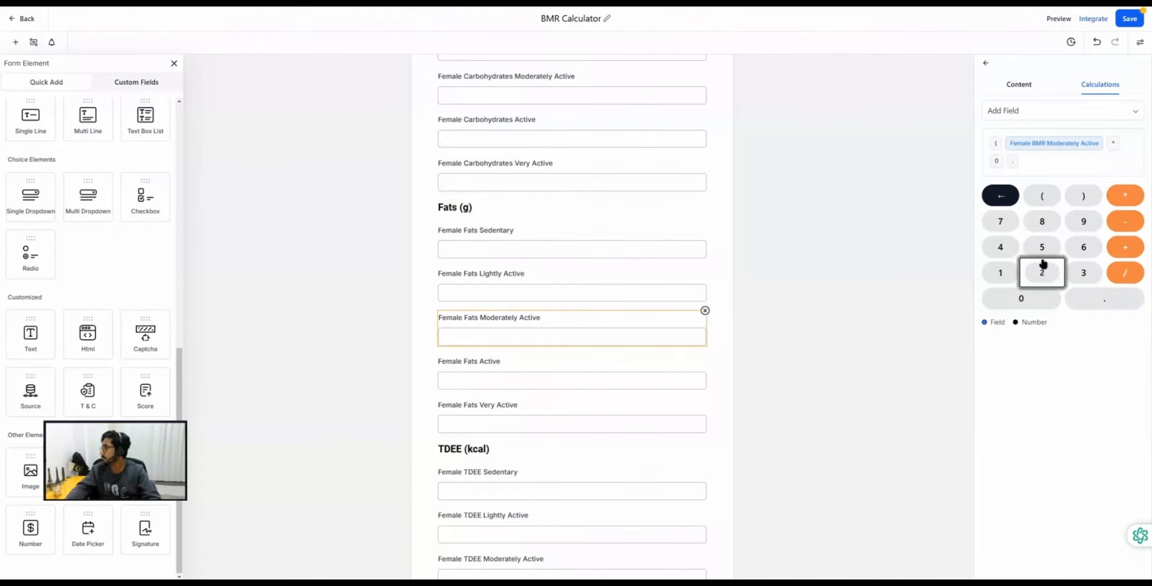
pyautogui.click(1042, 250)
pyautogui.click(1082, 197)
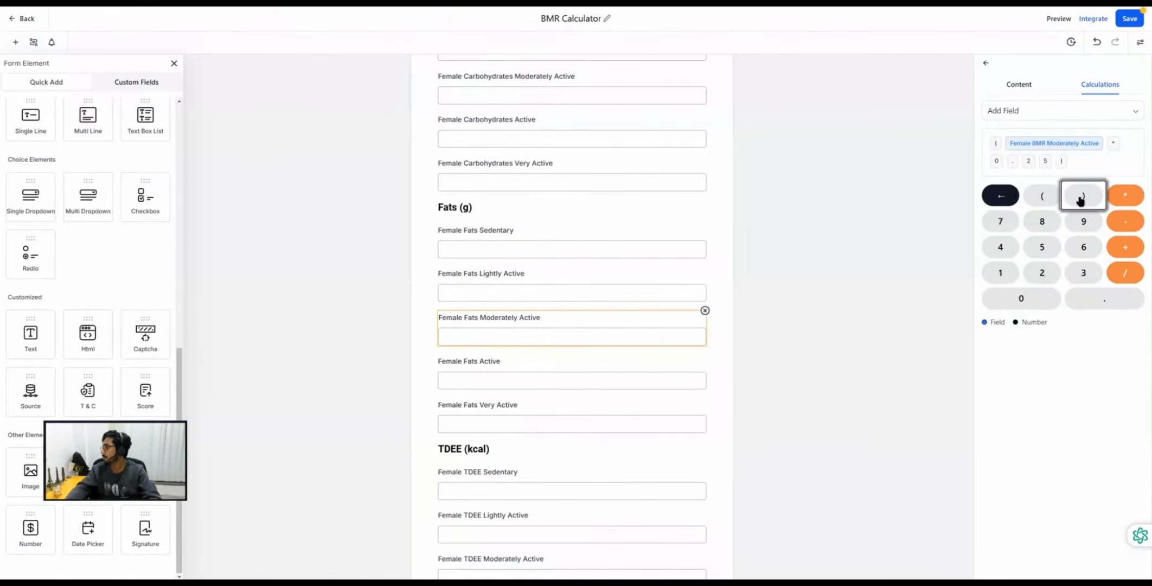
pyautogui.click(1126, 274)
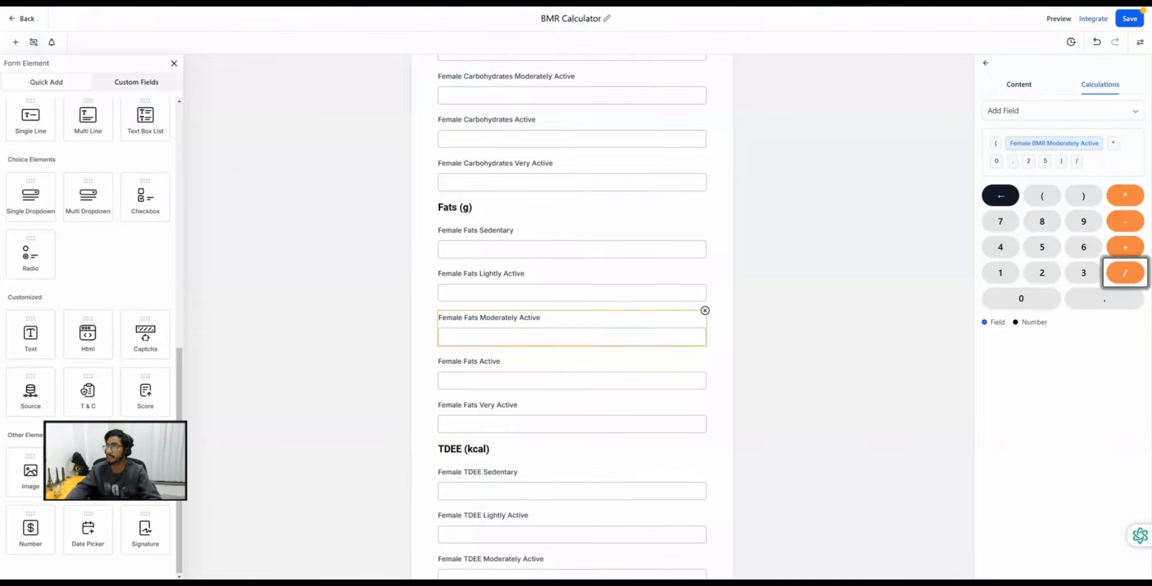
pyautogui.click(358, 2)
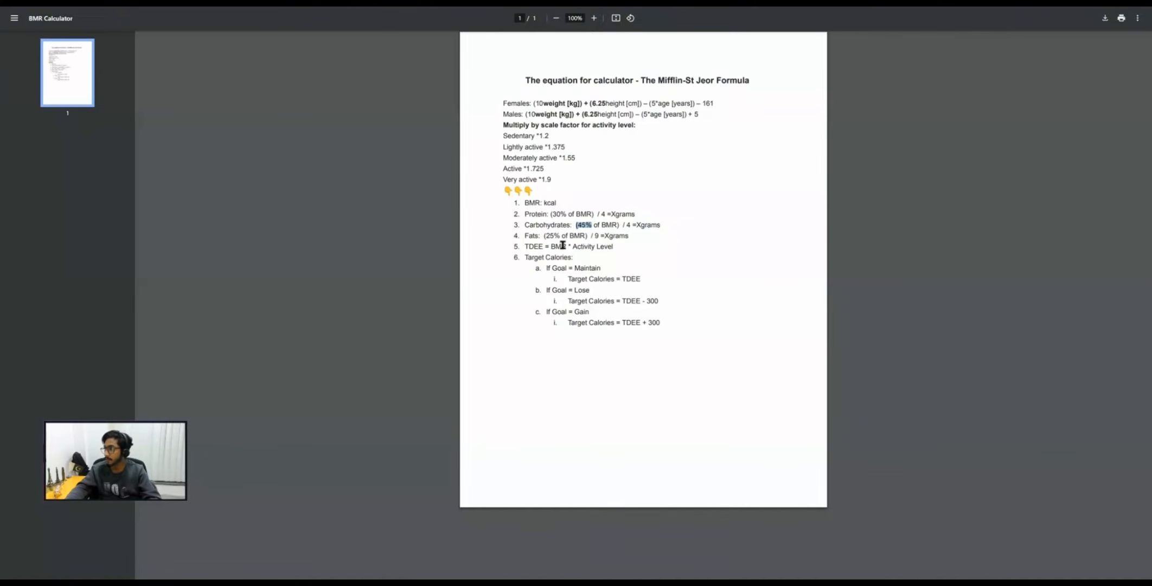
pyautogui.click(245, 2)
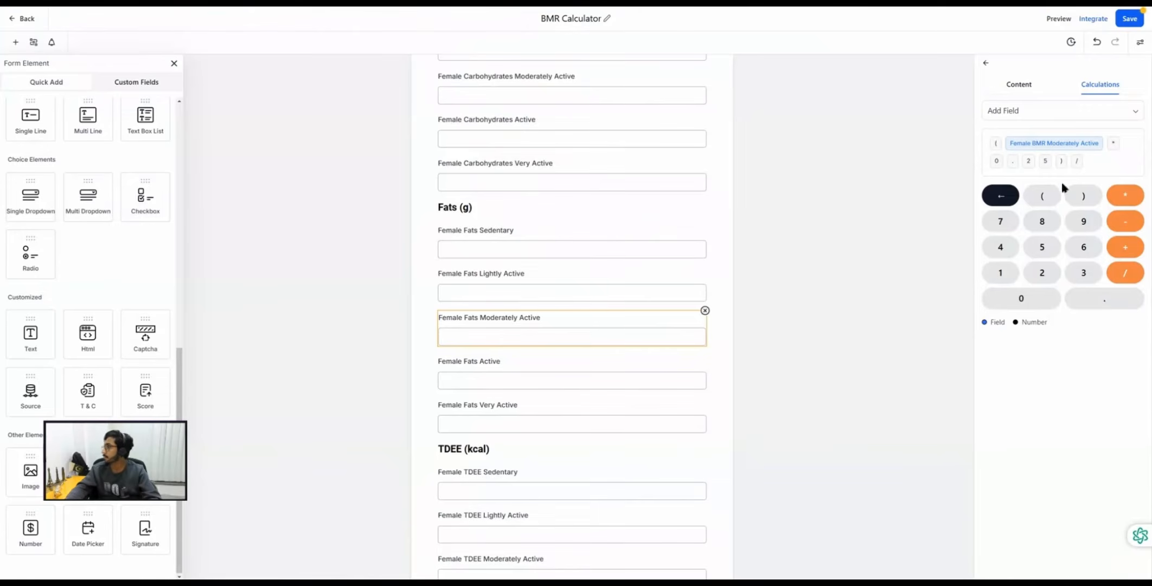
pyautogui.click(1078, 223)
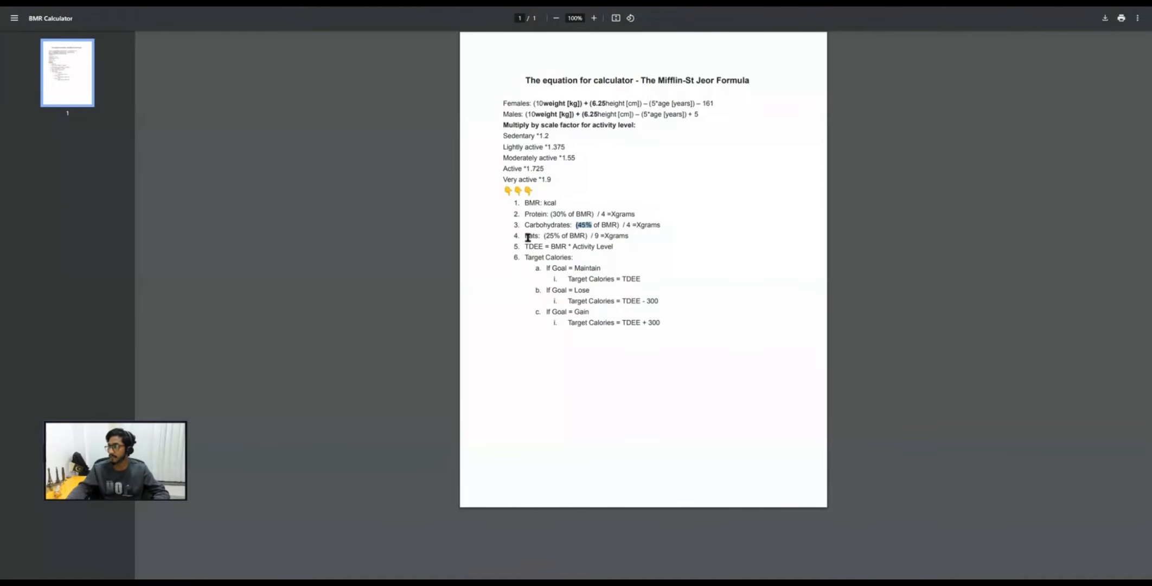
# Highlight "BMR *" in the TDEE formula of the BMR Calculator PDF.
pyautogui.doubleClick(528, 249)
pyautogui.moveTo(551, 248)
pyautogui.mouseDown()
pyautogui.moveTo(607, 248)
pyautogui.moveTo(550, 247)
pyautogui.mouseUp()
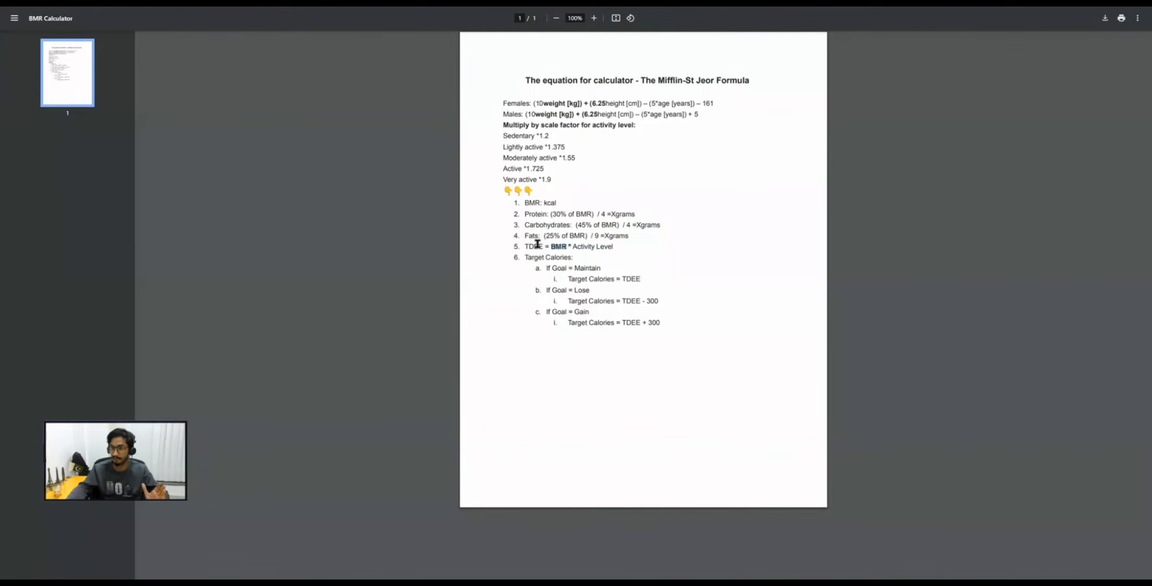
# Return to the form builder, inspect the Female TDEE Sedentary calculation and compare it with the TDEE formula in the BMR Calculator PDF.
pyautogui.hotkey('ctrl', 'Tab')
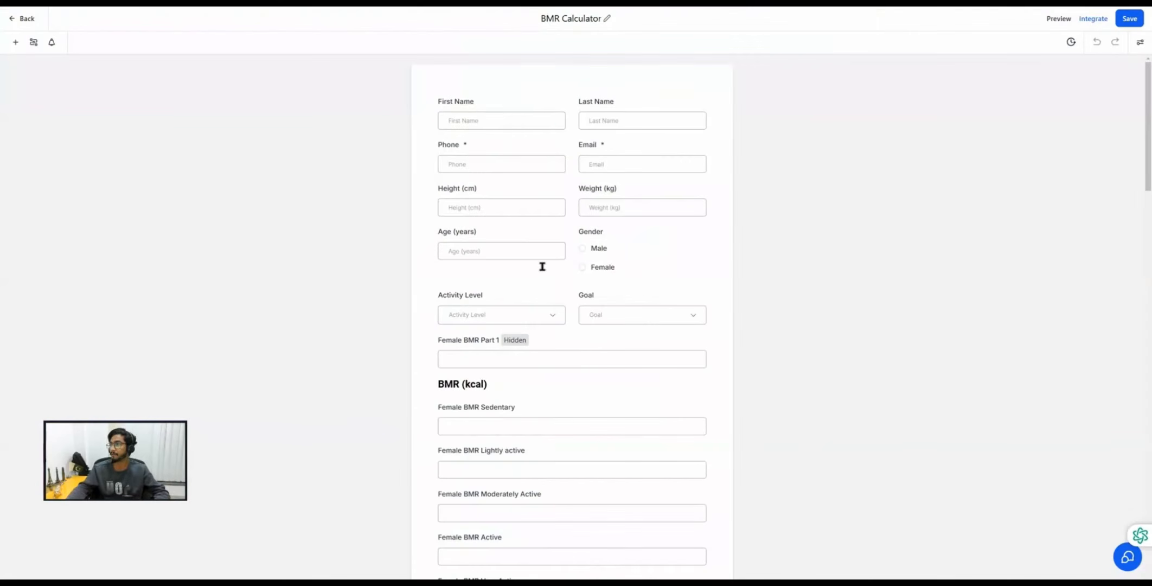
pyautogui.scroll(-12, 561, 352)
pyautogui.scroll(-8, 561, 351)
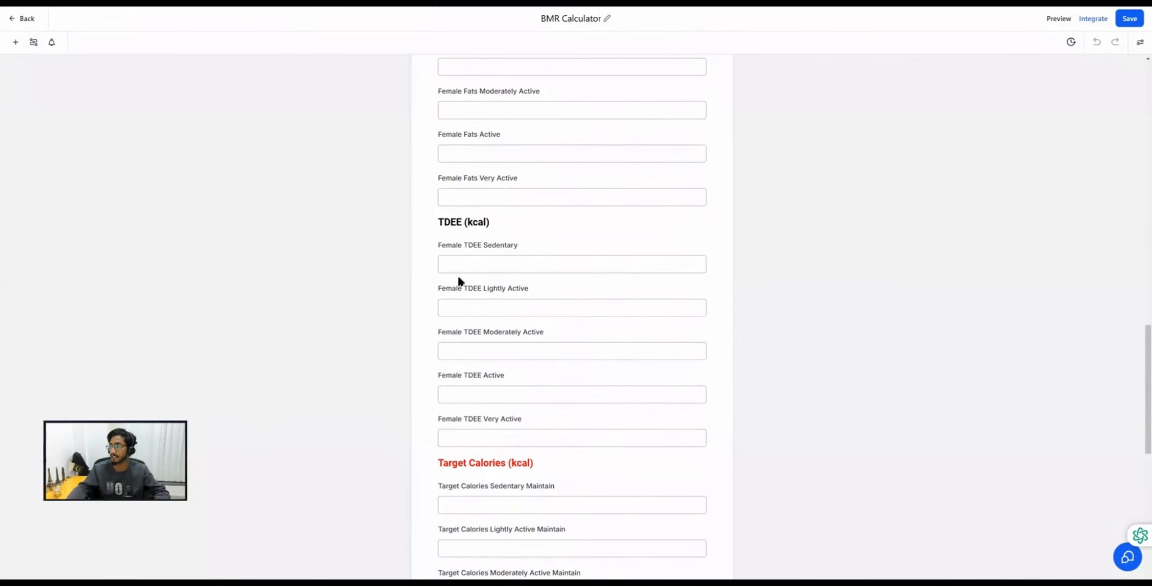
pyautogui.click(494, 255)
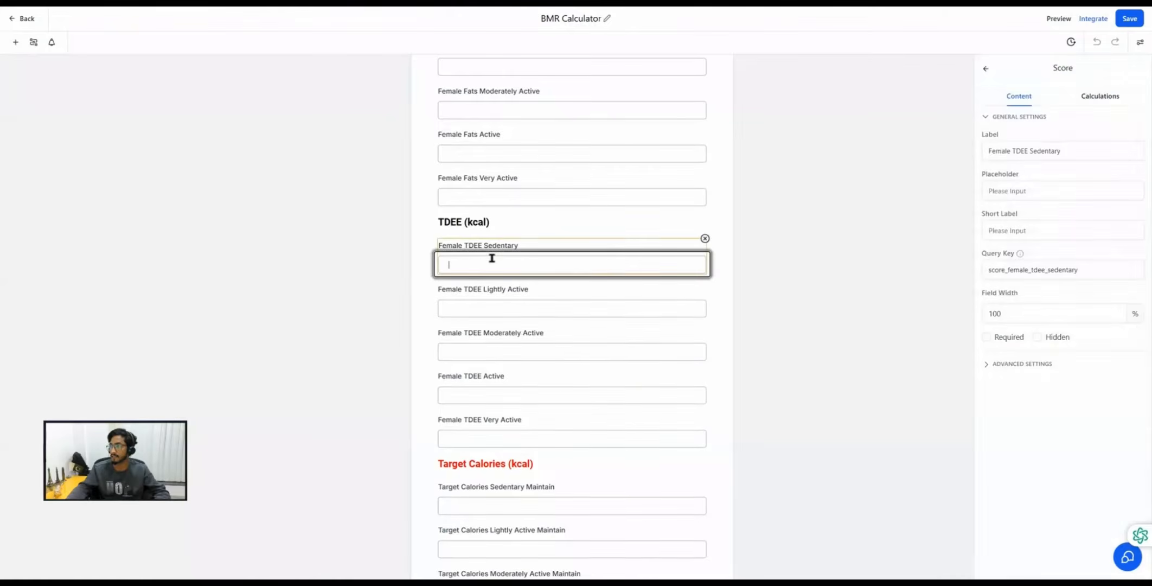
pyautogui.click(1112, 95)
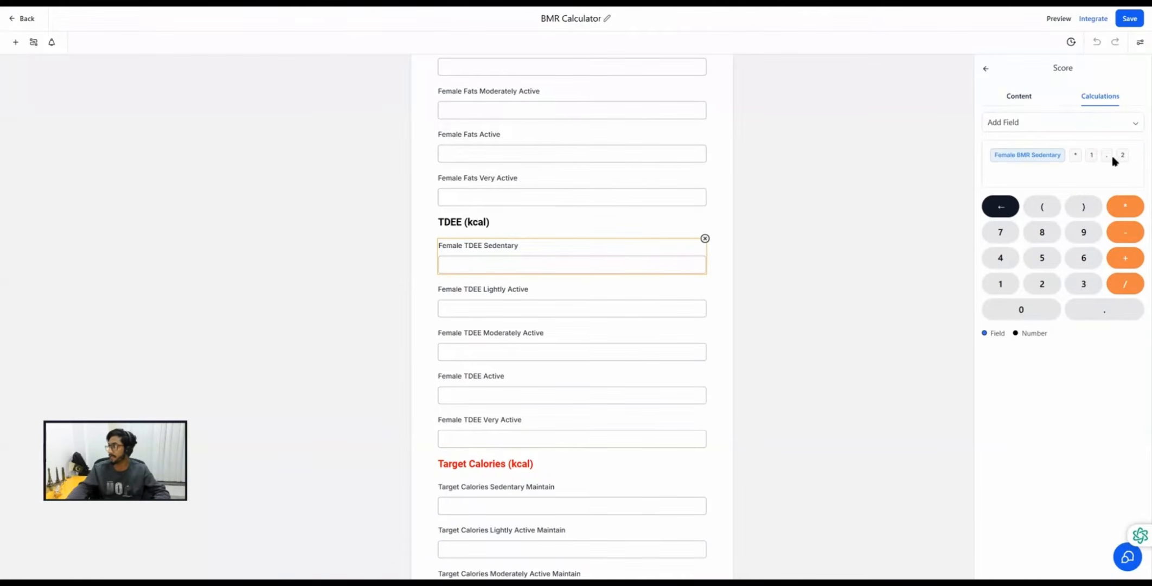
pyautogui.hotkey('alt', 'Tab')
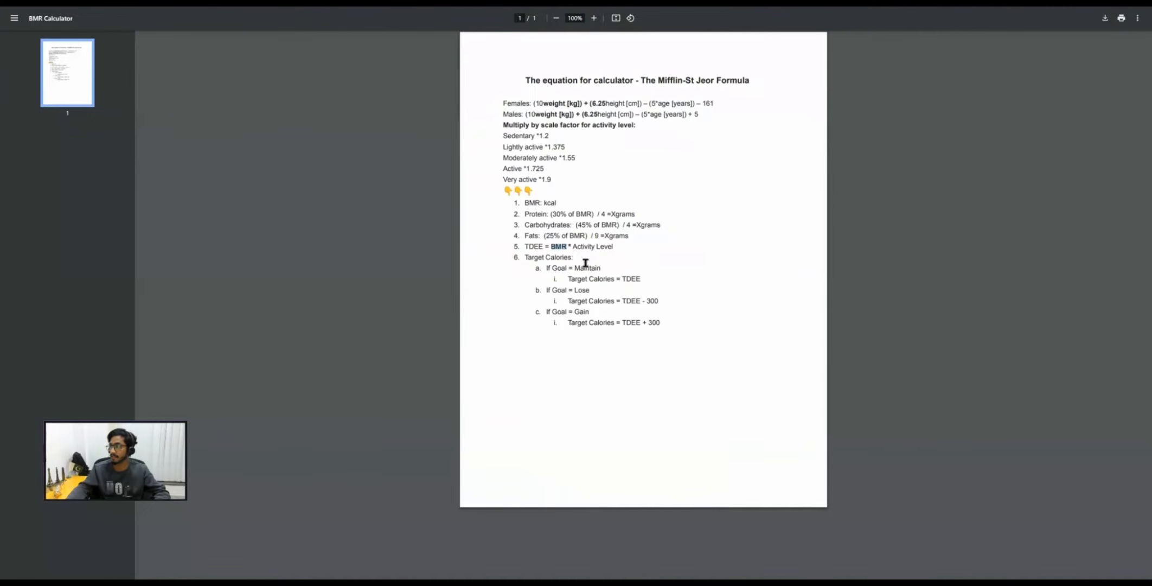
pyautogui.doubleClick(557, 248)
pyautogui.hotkey('alt', 'Tab')
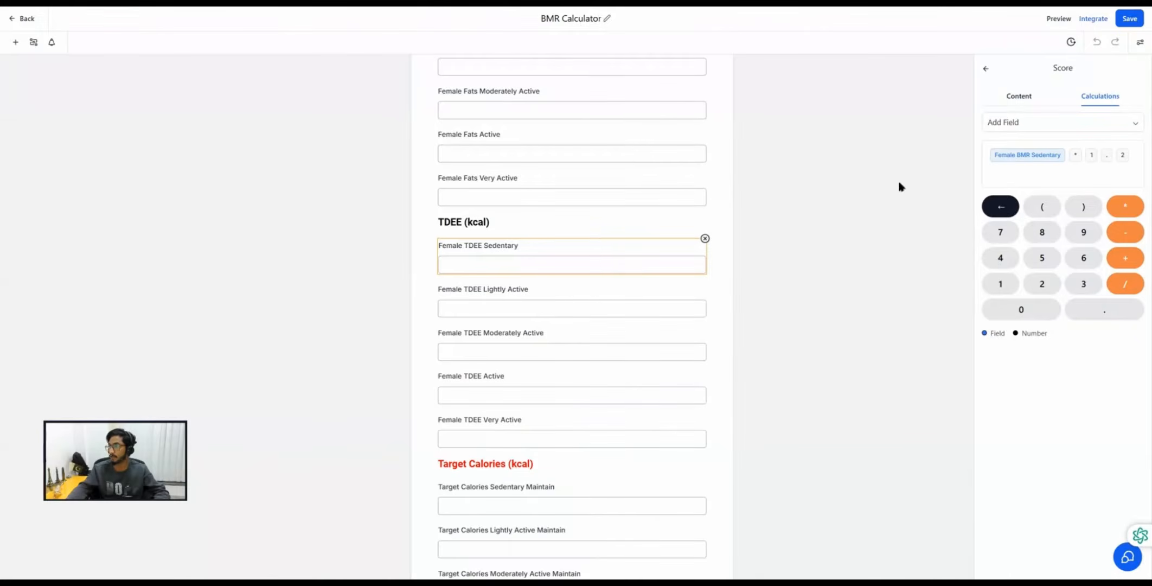
# Review the calculations of the Female TDEE Lightly Active, Moderately Active and Active fields in the form builder.
pyautogui.click(482, 308)
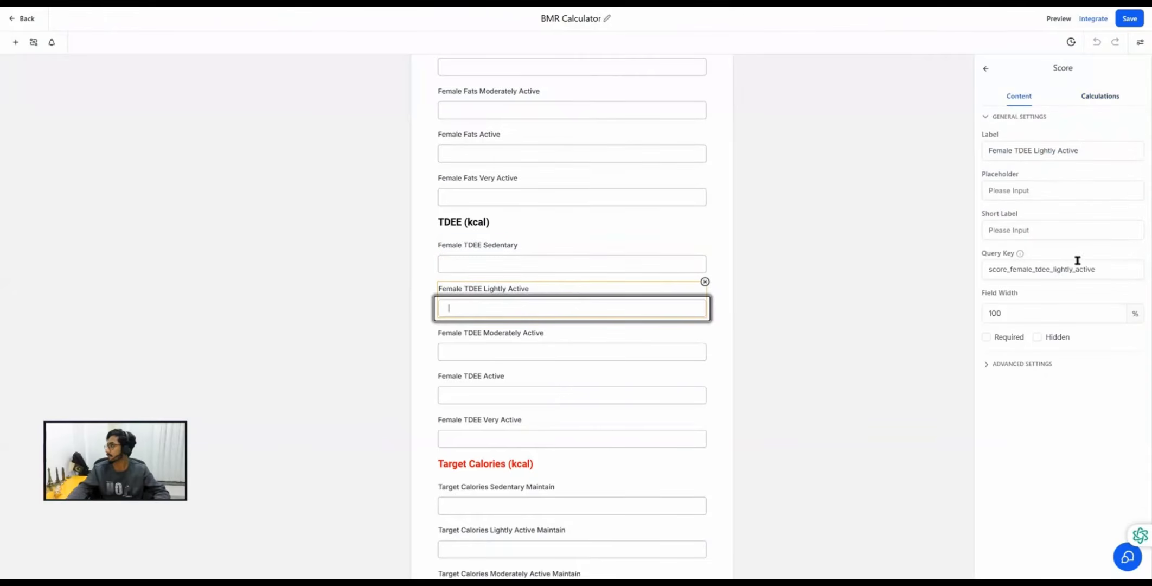
pyautogui.click(1102, 96)
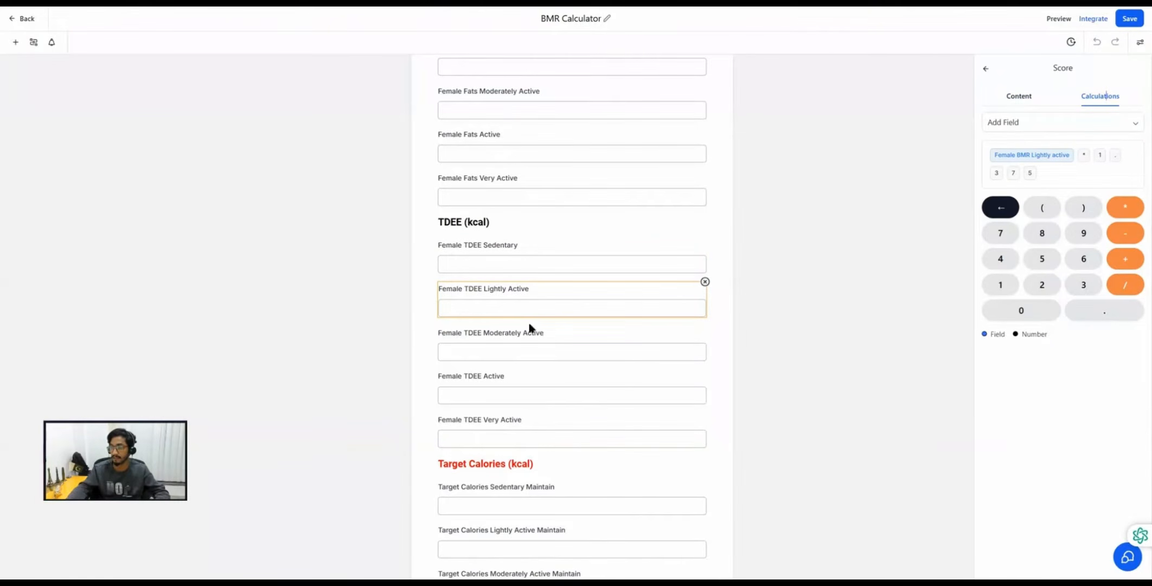
pyautogui.click(495, 353)
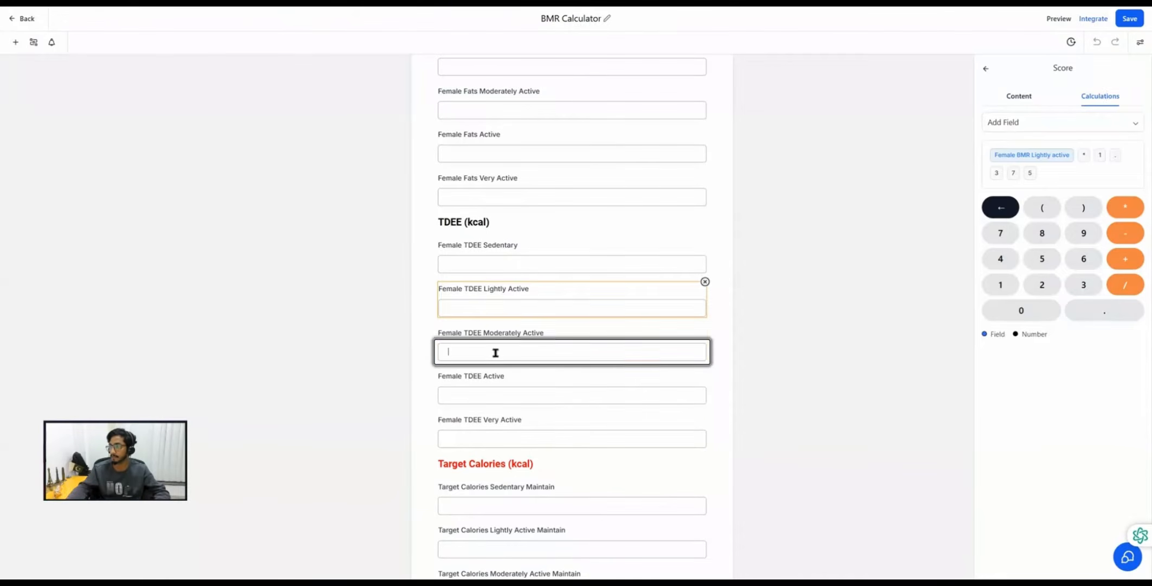
pyautogui.click(1103, 97)
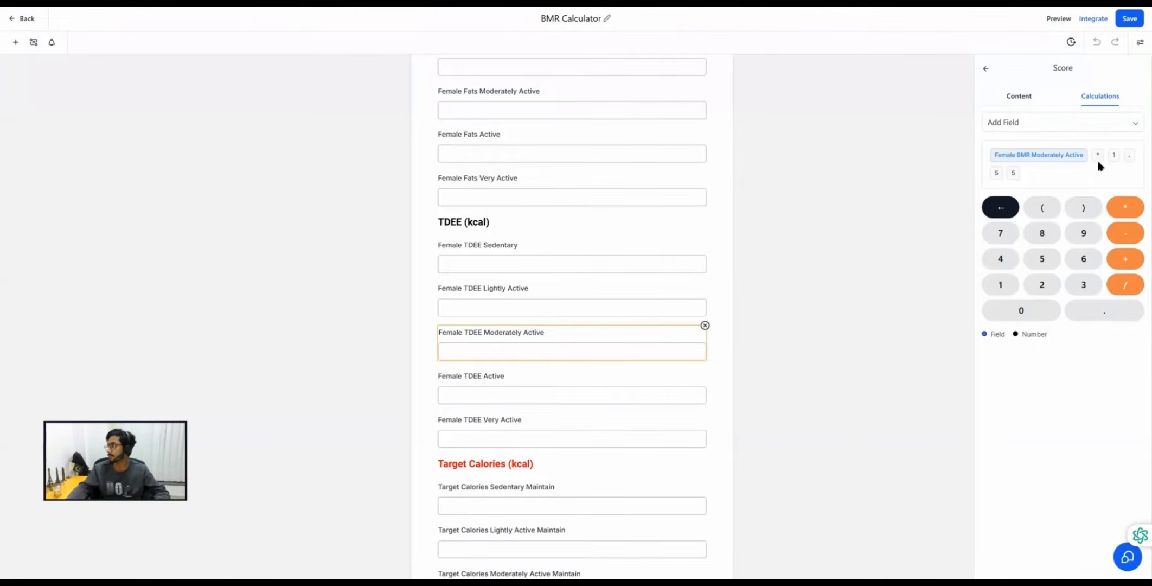
pyautogui.click(513, 391)
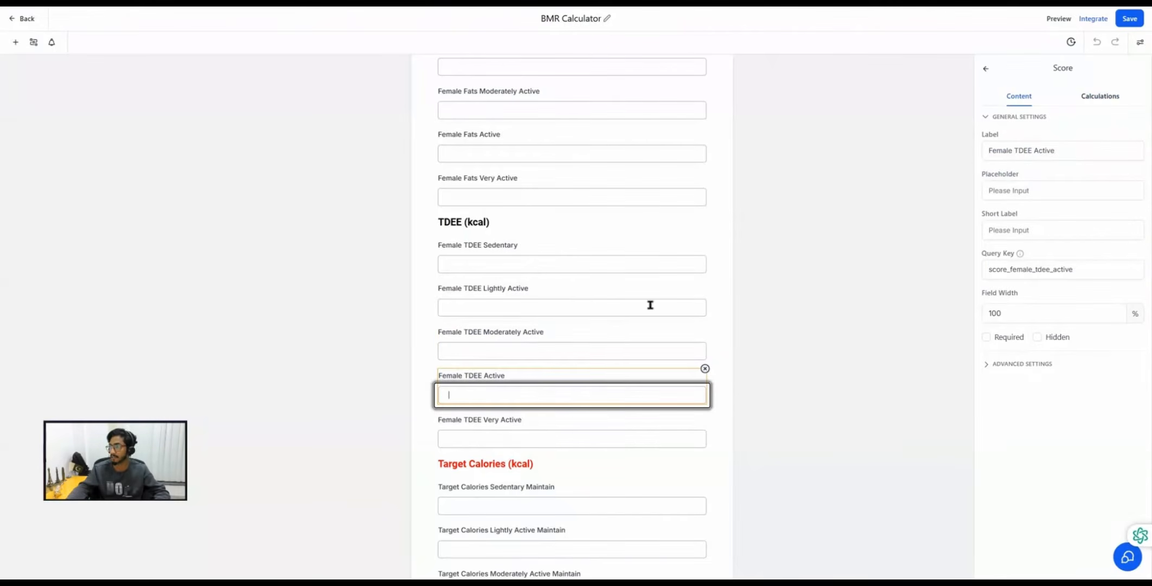
pyautogui.click(1104, 98)
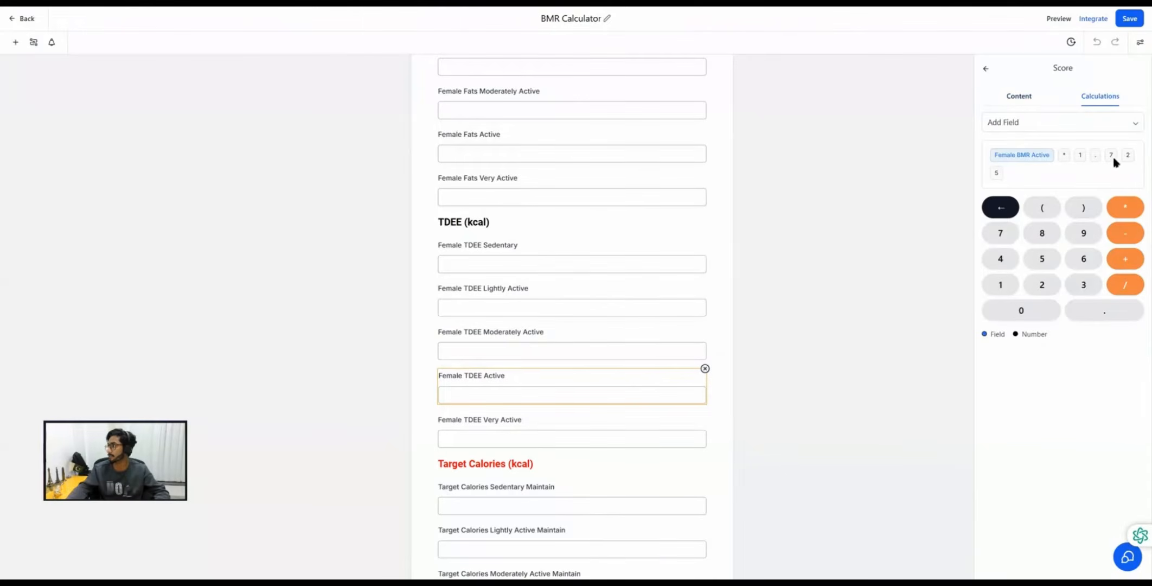
pyautogui.scroll(-1, 500, 364)
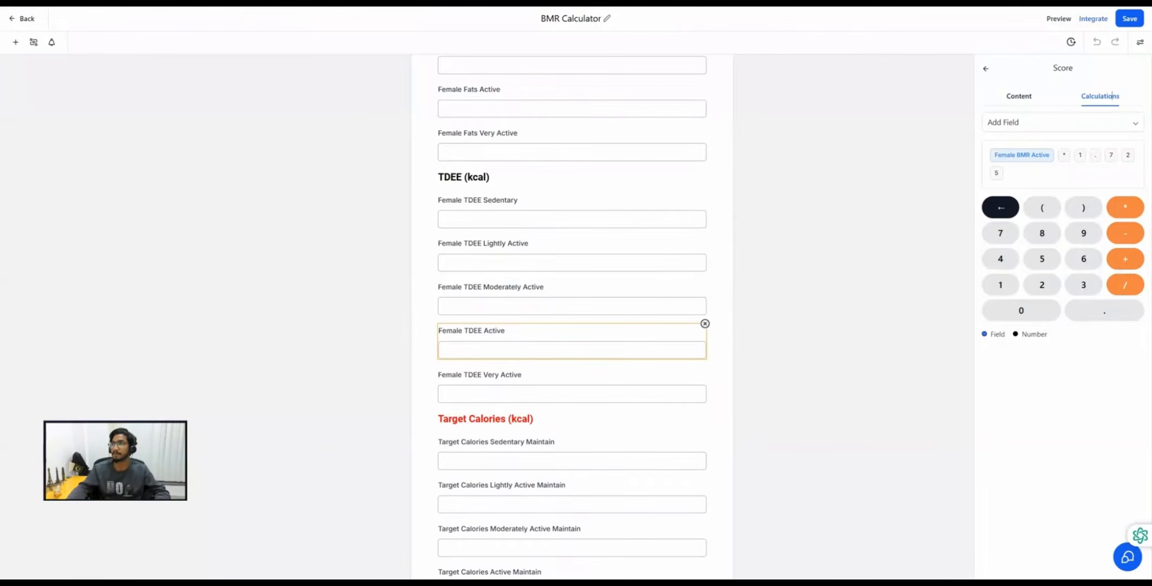
# Switch to the BMR Calculator PDF and highlight the Target Calories rules for the Maintain, Lose and Gain goals, including the TDEE term.
pyautogui.click(401, 2)
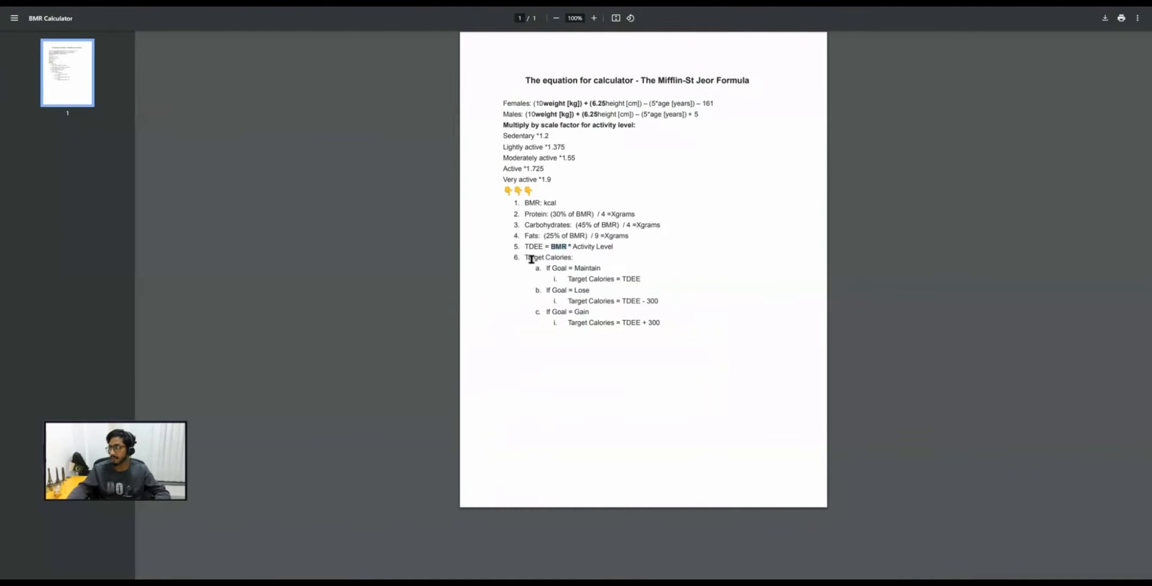
pyautogui.moveTo(532, 259); pyautogui.dragTo(573, 257)
pyautogui.click(559, 255)
pyautogui.moveTo(576, 268); pyautogui.dragTo(593, 311)
pyautogui.moveTo(575, 268); pyautogui.dragTo(642, 279)
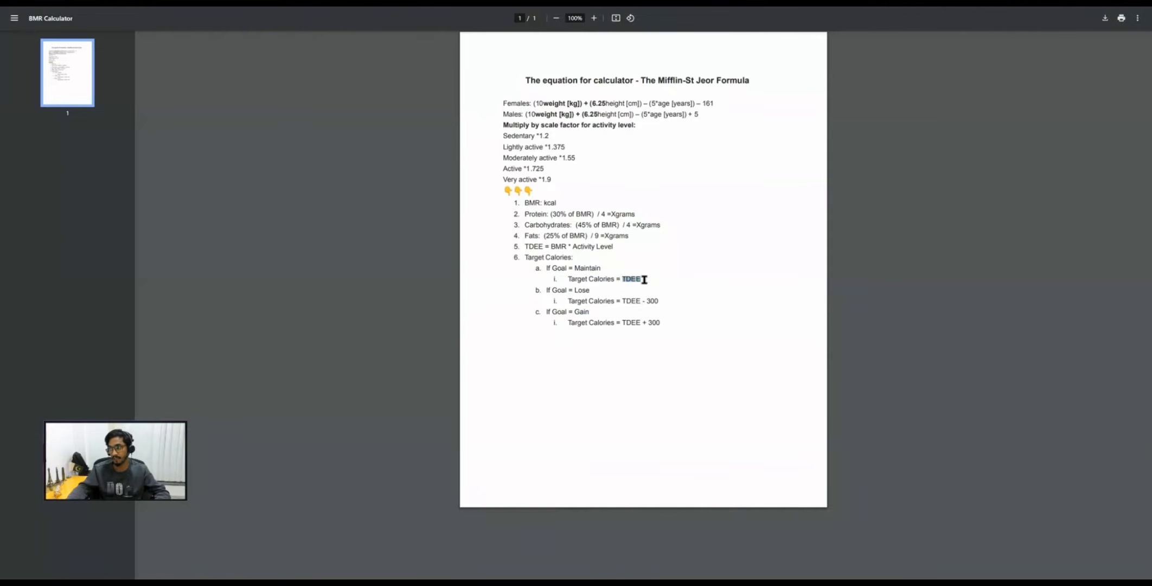
pyautogui.moveTo(543, 246); pyautogui.dragTo(518, 244)
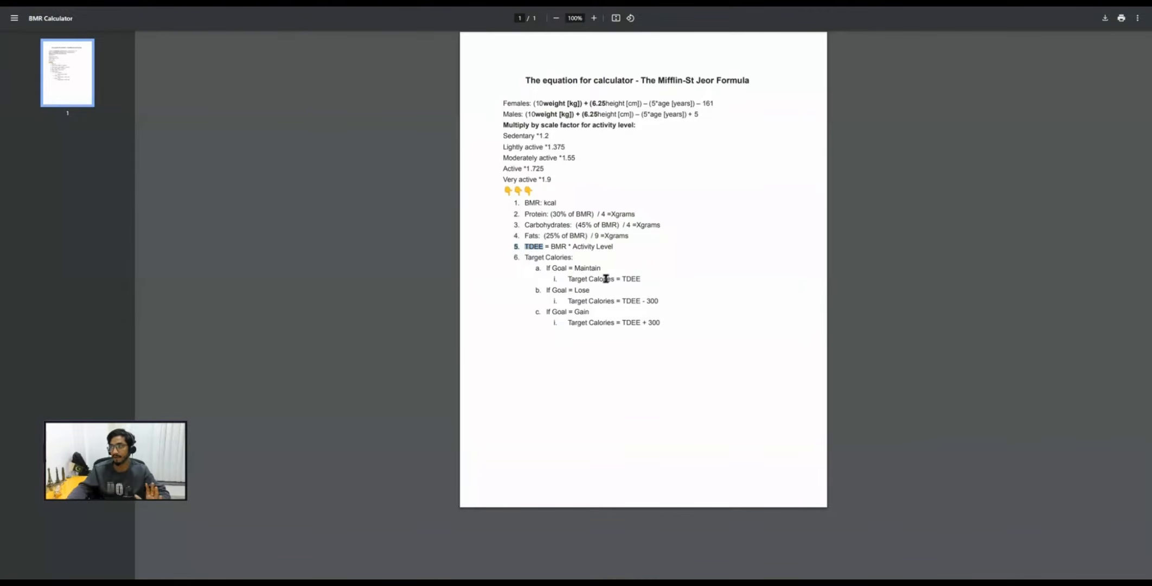
pyautogui.moveTo(613, 279); pyautogui.dragTo(632, 304)
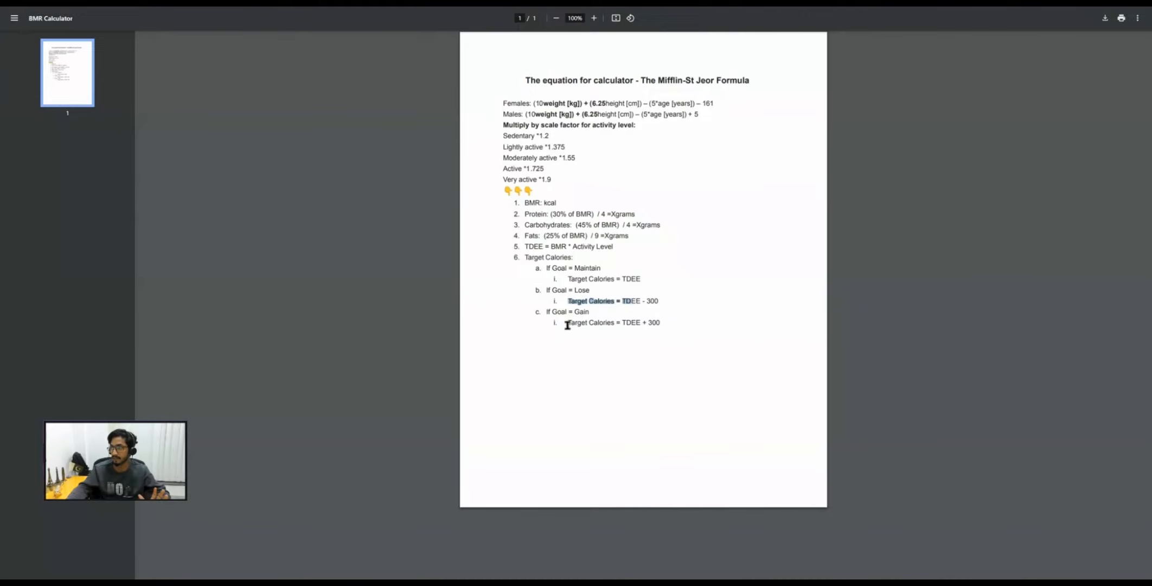
pyautogui.moveTo(568, 325); pyautogui.dragTo(630, 324)
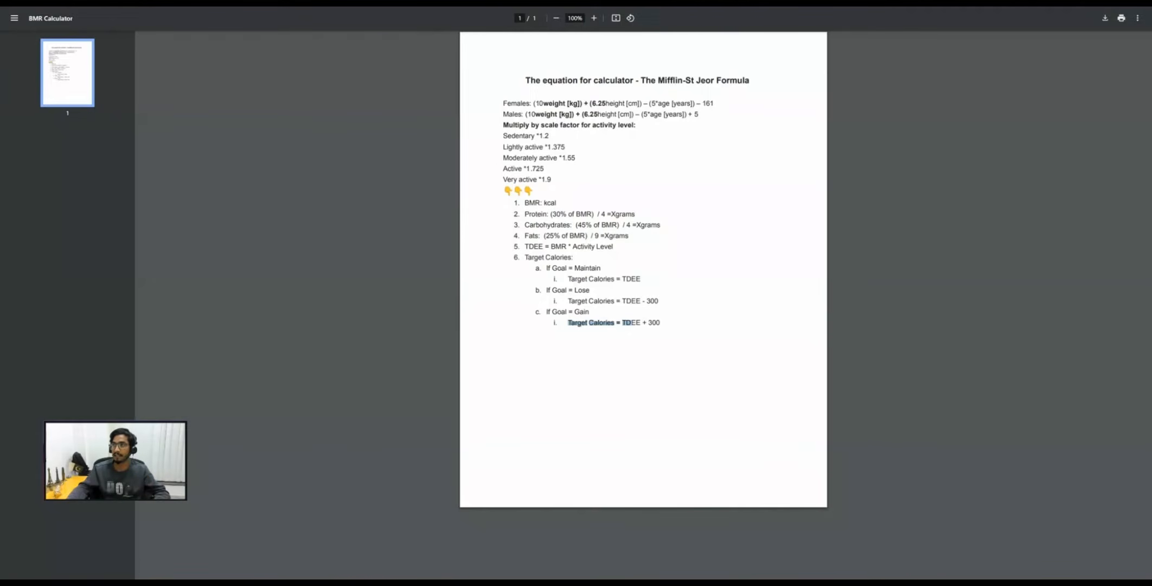
# Return to the form builder and look through the Target Calories fields for the Maintain, Lose and Gain goals.
pyautogui.click(288, 3)
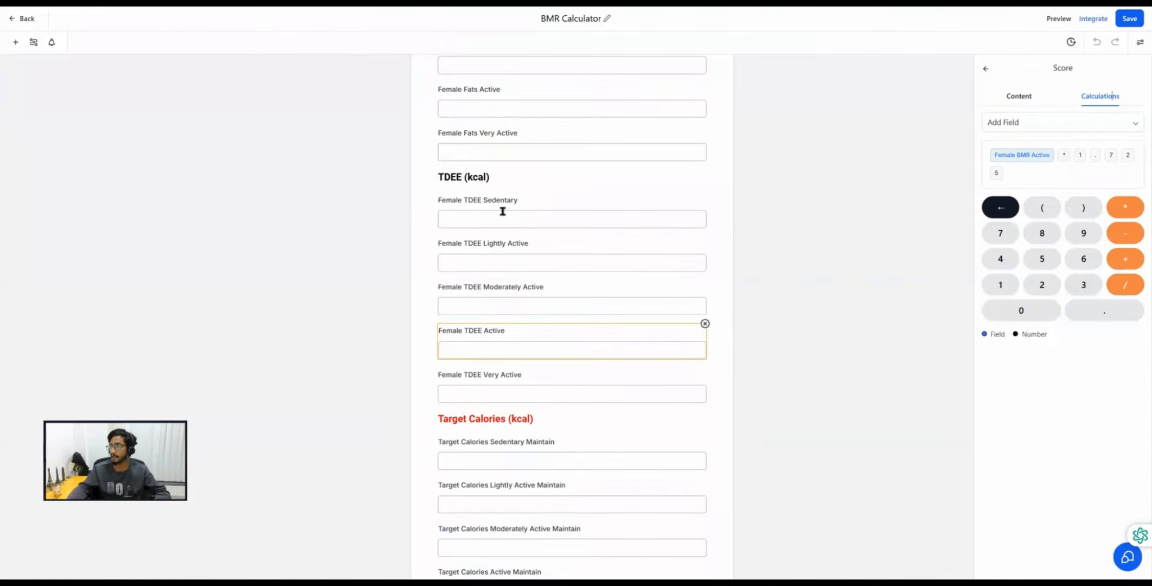
pyautogui.scroll(-3, 503, 212)
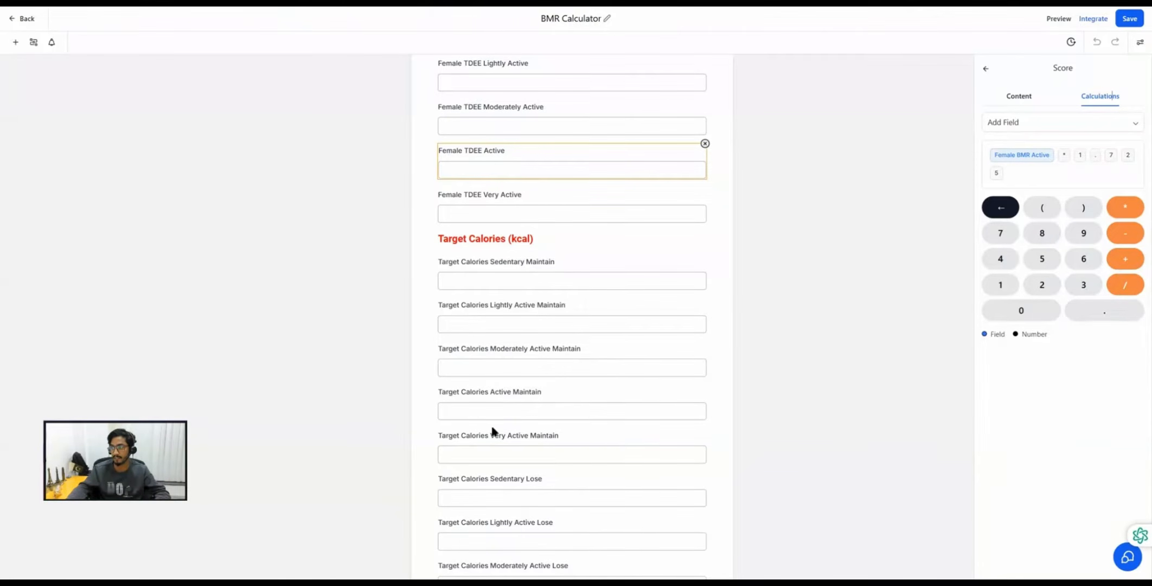
pyautogui.scroll(-2, 490, 424)
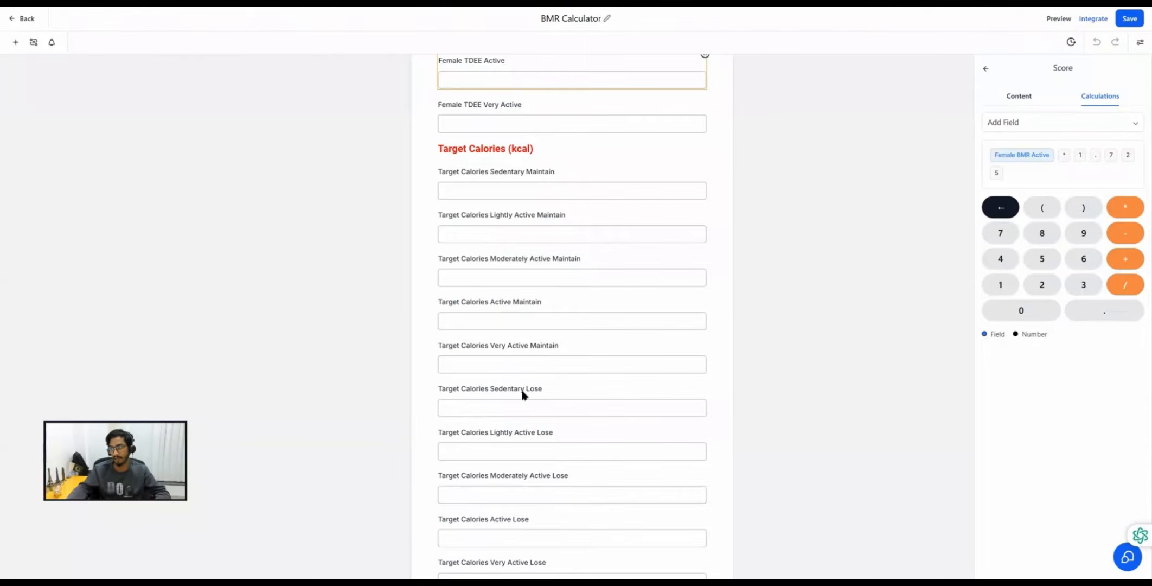
pyautogui.scroll(-1, 544, 389)
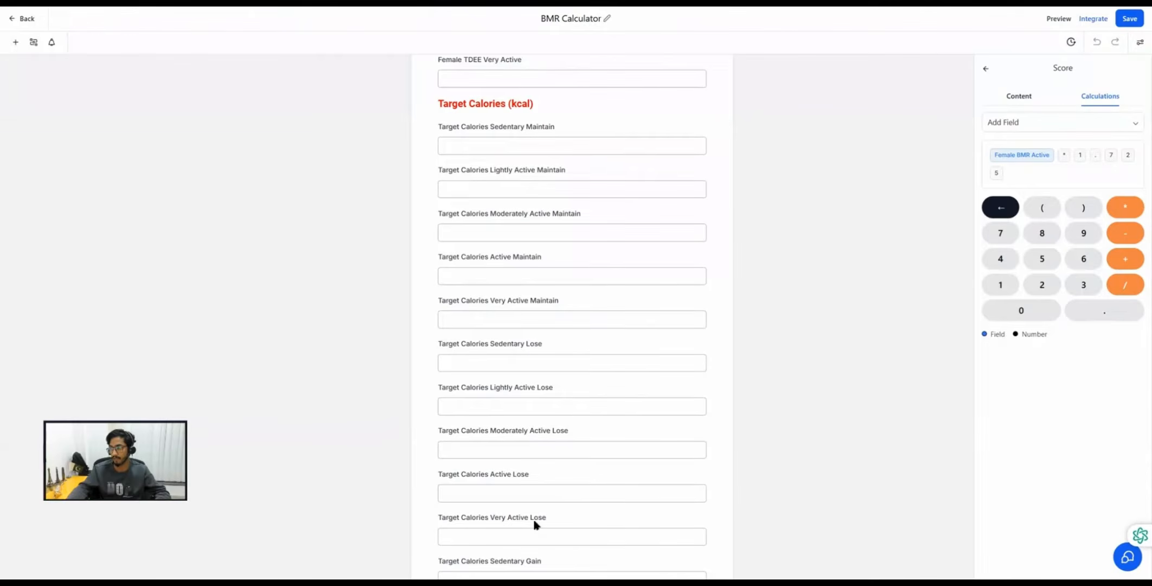
pyautogui.scroll(-4, 535, 524)
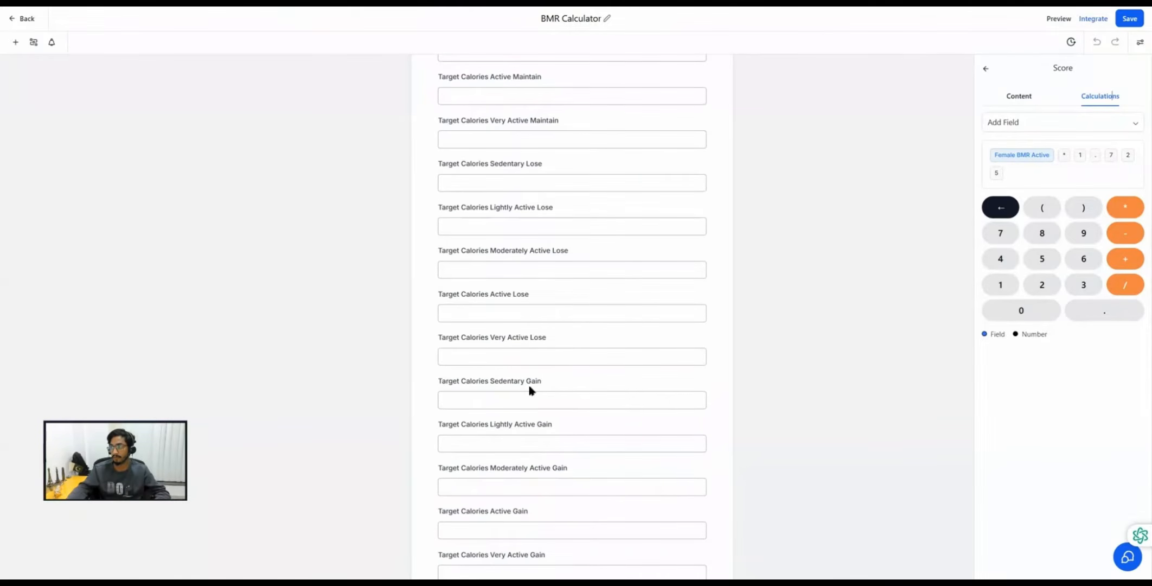
pyautogui.scroll(5, 509, 174)
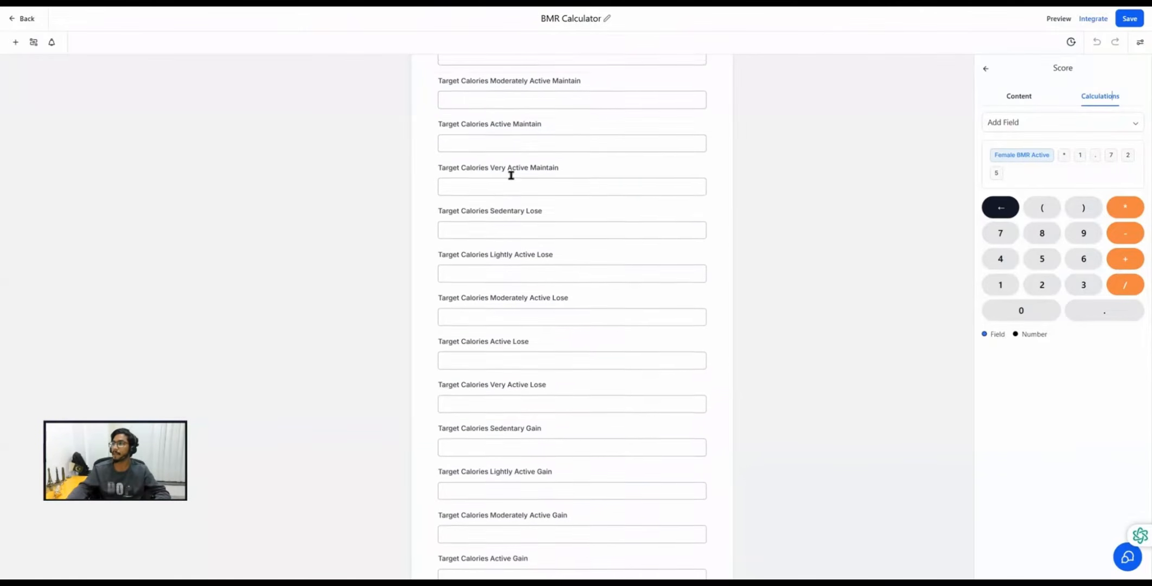
# Consult the Maintain rule in the BMR Calculator PDF and inspect the calculation of the Target Calories Sedentary Maintain field.
pyautogui.click(467, 188)
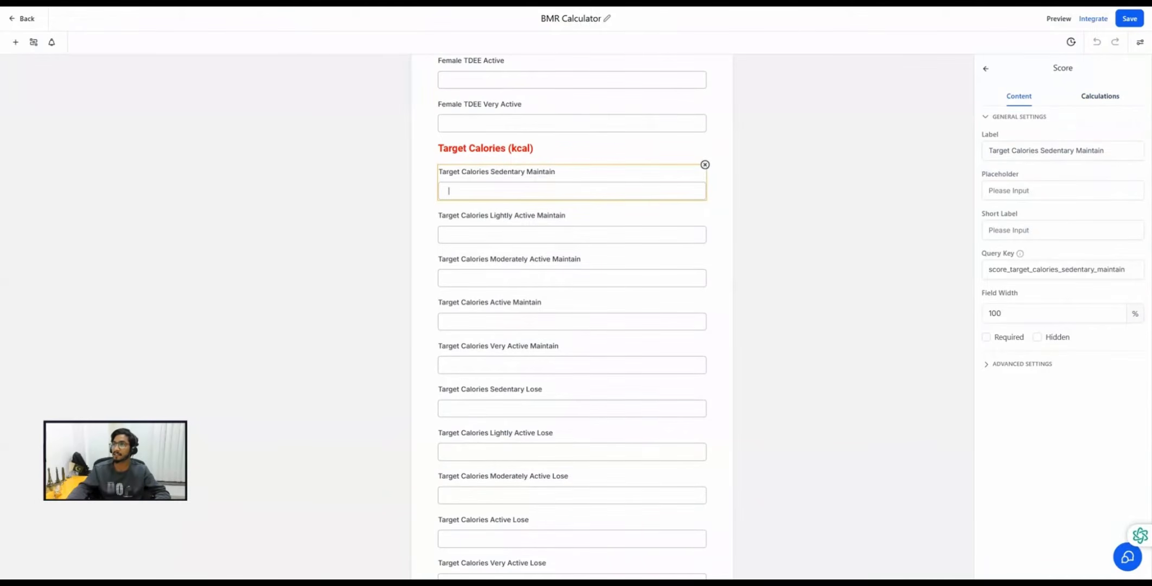
pyautogui.hotkey('alt', 'Tab')
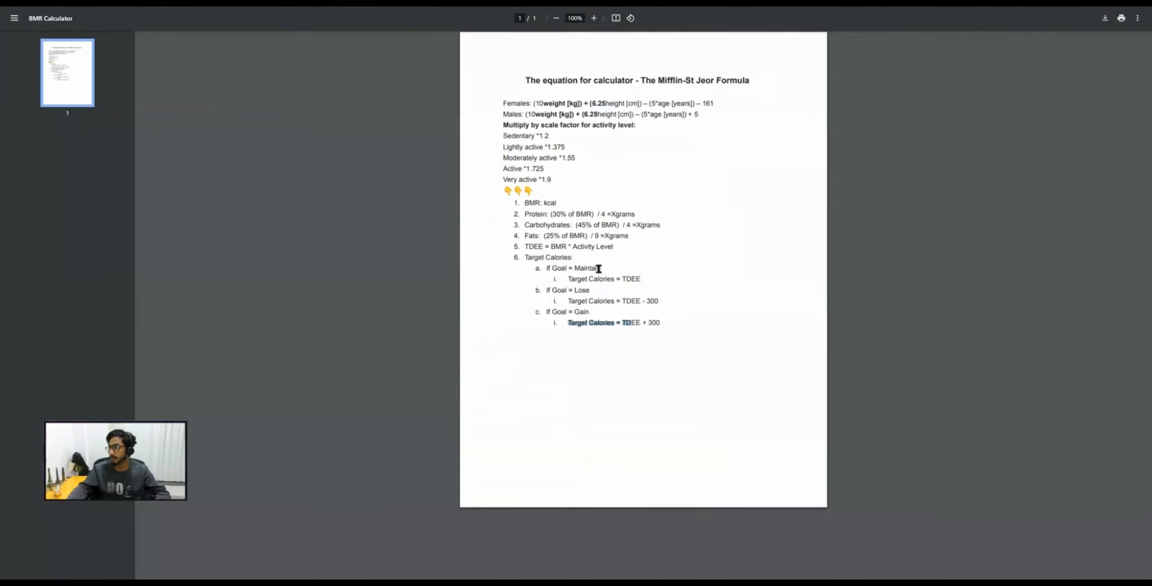
pyautogui.moveTo(575, 266); pyautogui.dragTo(604, 266)
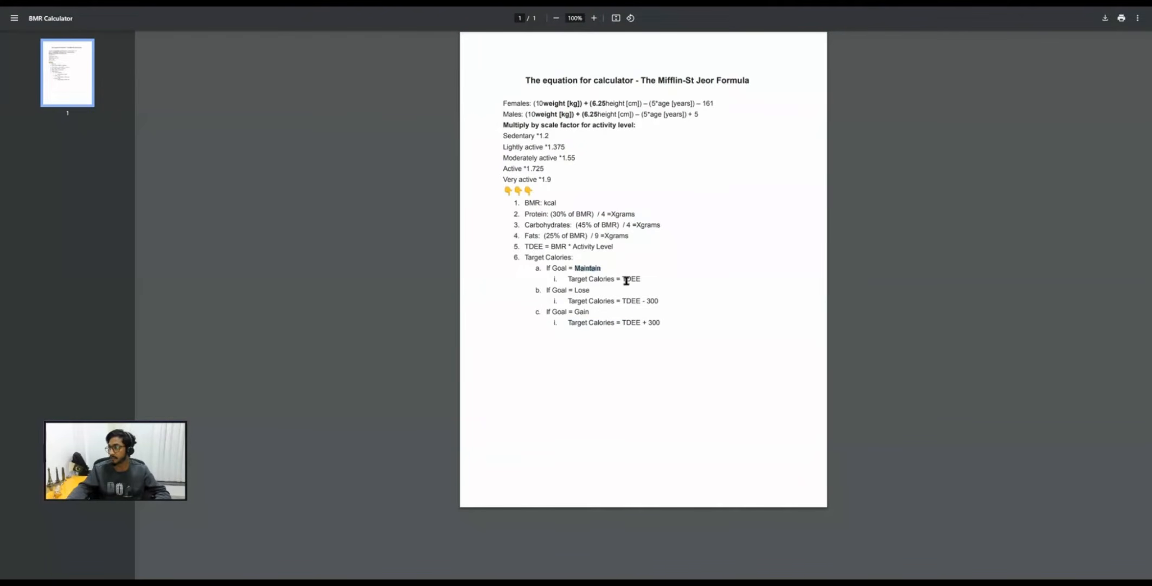
pyautogui.hotkey('alt', 'Tab')
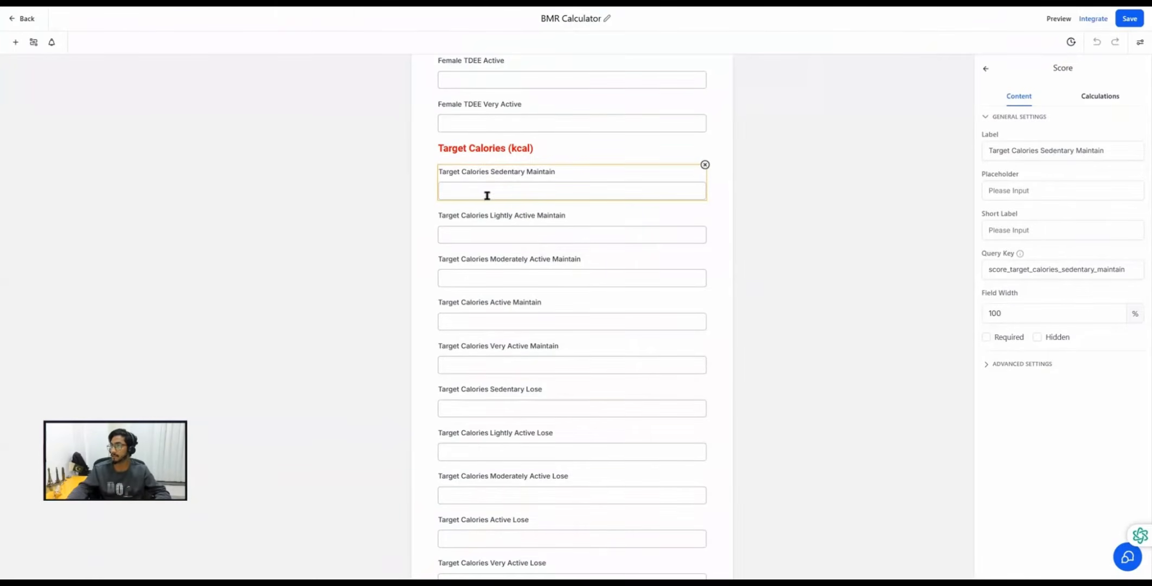
pyautogui.click(1114, 98)
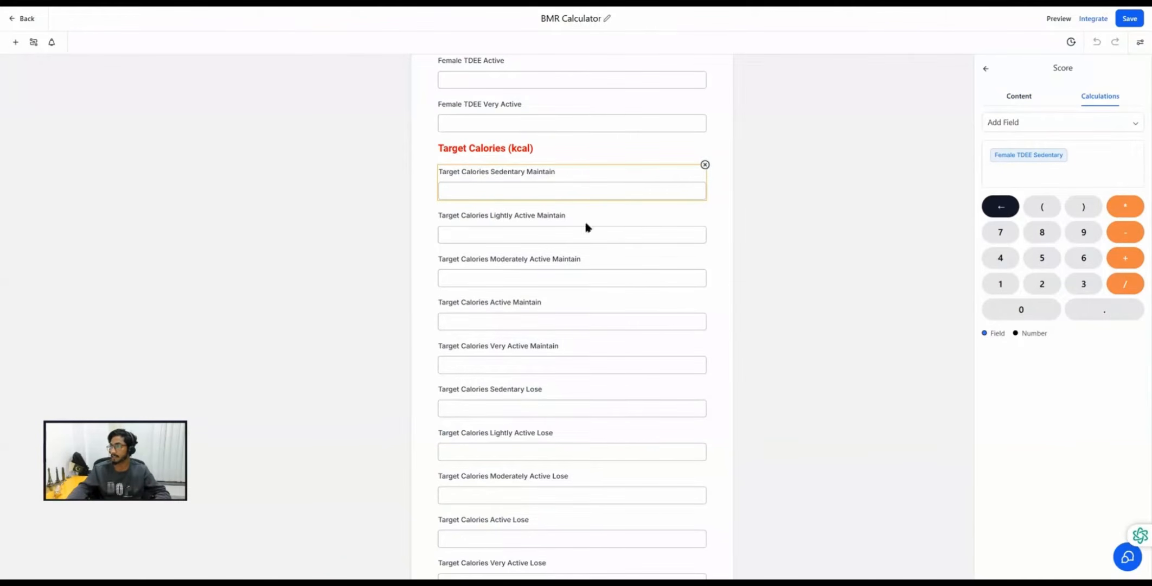
# Review the calculations of the Target Calories Lightly Active Maintain and Very Active Maintain fields.
pyautogui.click(553, 233)
pyautogui.click(1103, 106)
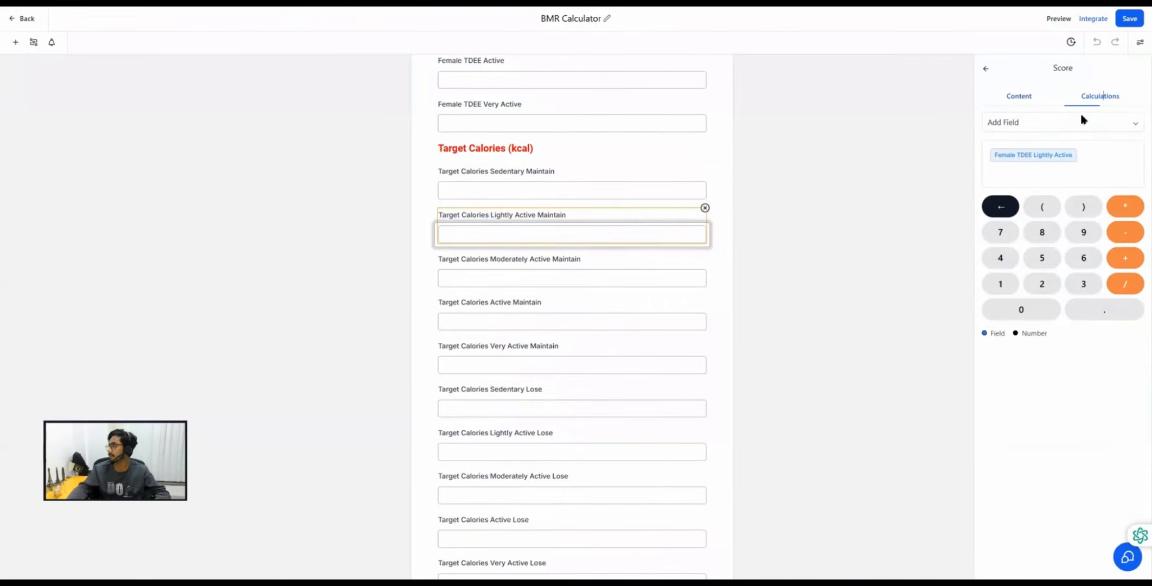
pyautogui.click(564, 278)
pyautogui.click(556, 364)
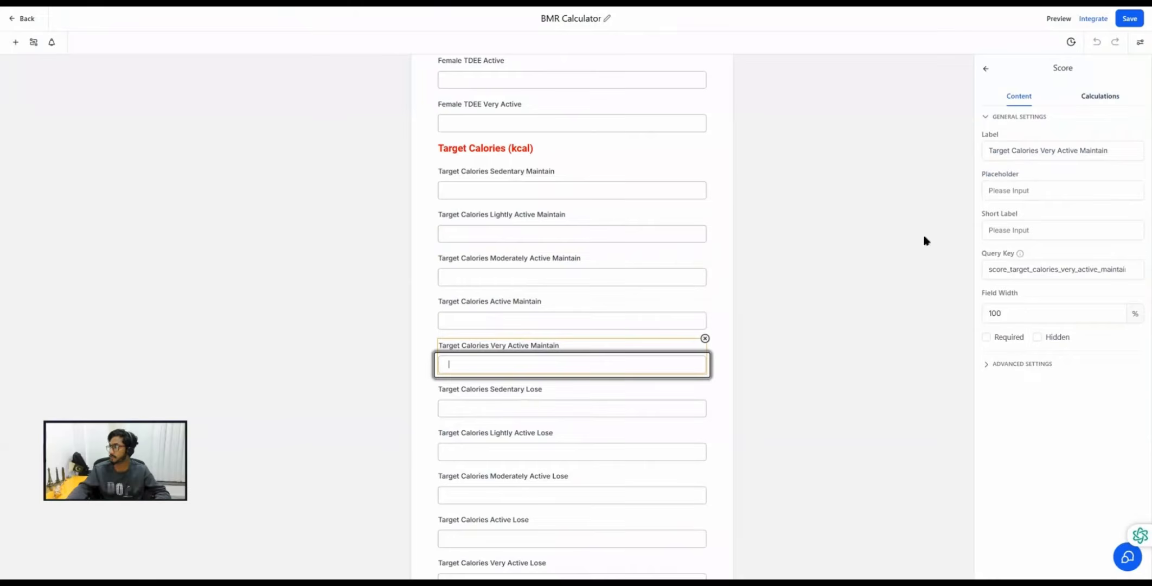
pyautogui.click(1105, 98)
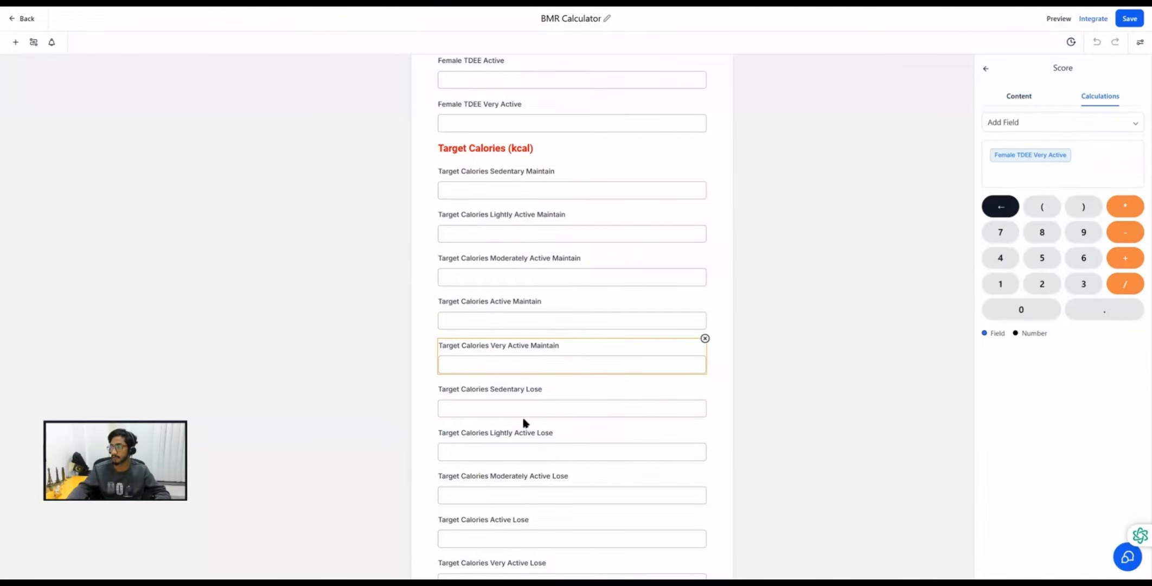
# Consult the Lose rule in the BMR Calculator PDF and inspect the calculation of the Target Calories Sedentary Lose field in the form builder.
pyautogui.hotkey('ctrl', 'Tab')
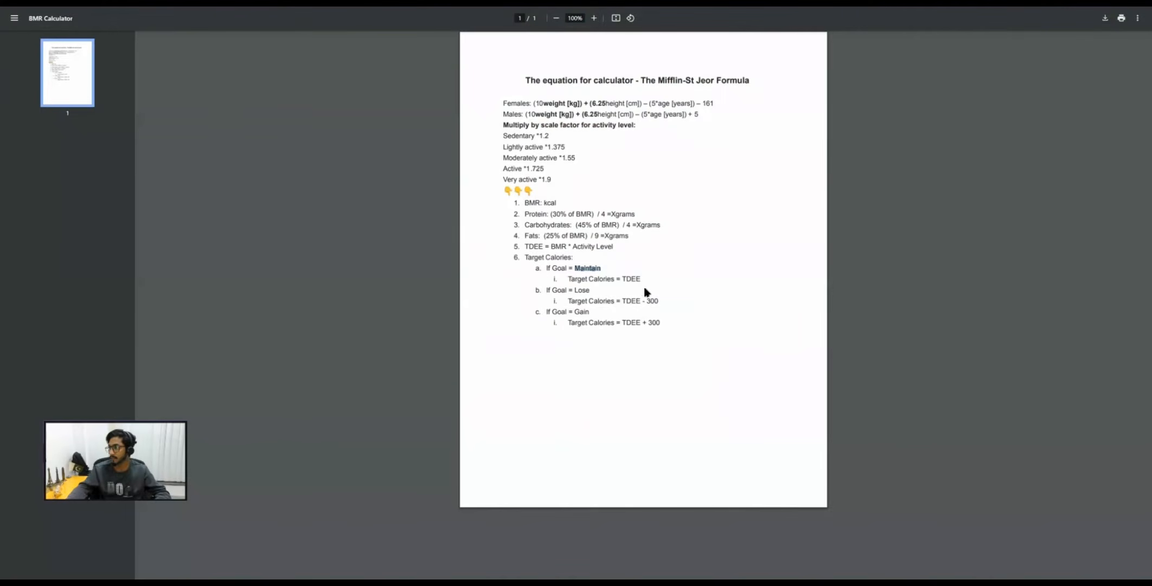
pyautogui.hotkey('ctrl', 'shift', 'Tab')
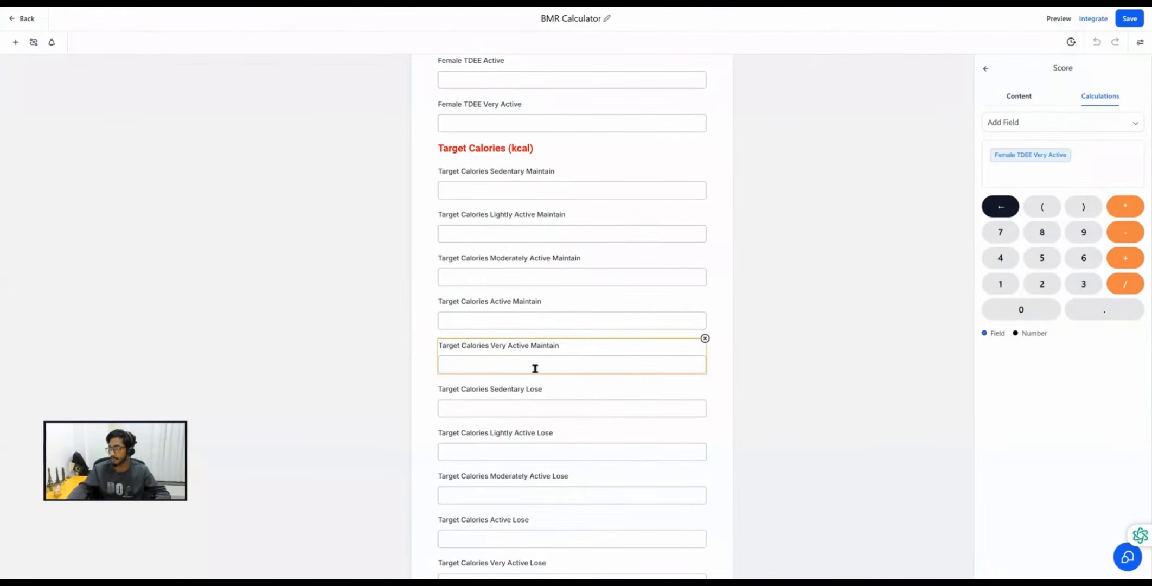
pyautogui.click(534, 403)
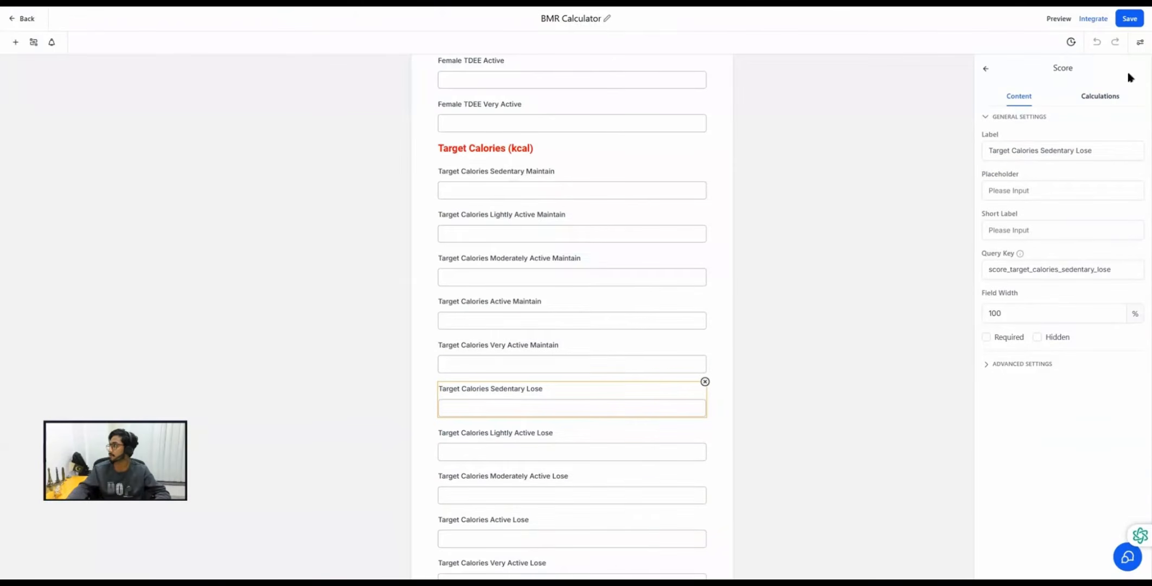
pyautogui.click(1110, 96)
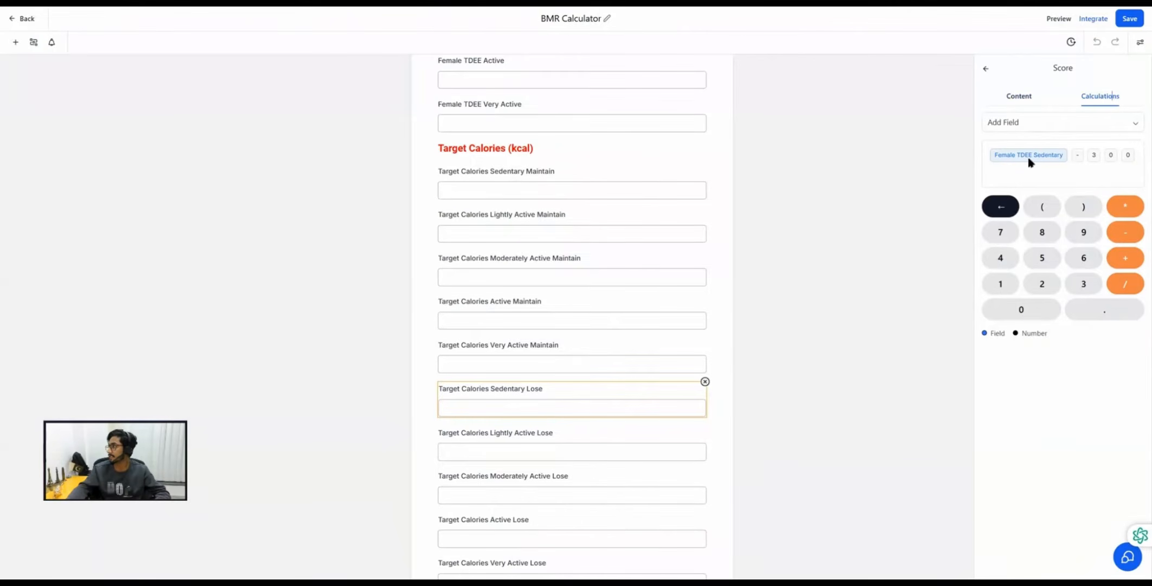
pyautogui.click(546, 412)
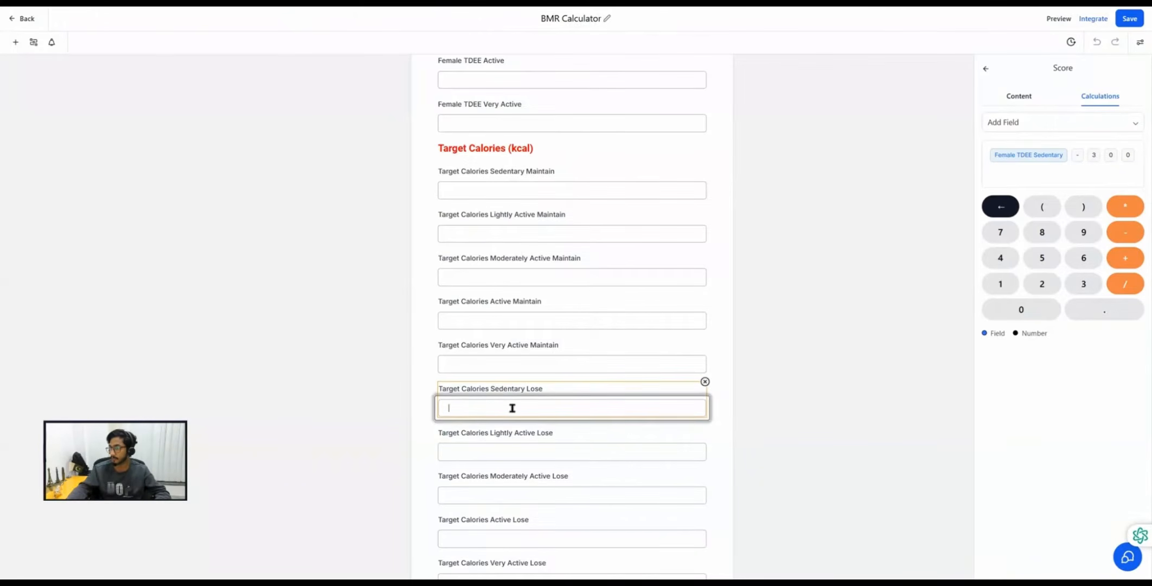
# Review the calculations of the Target Calories Lightly Active Lose and Active Lose fields.
pyautogui.click(500, 451)
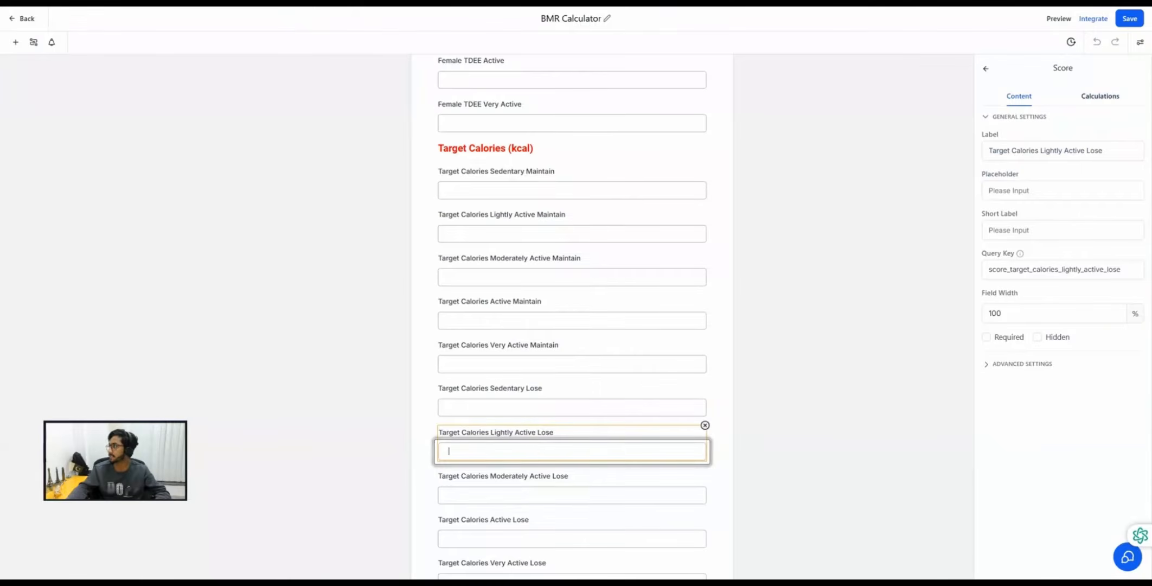
pyautogui.click(1100, 98)
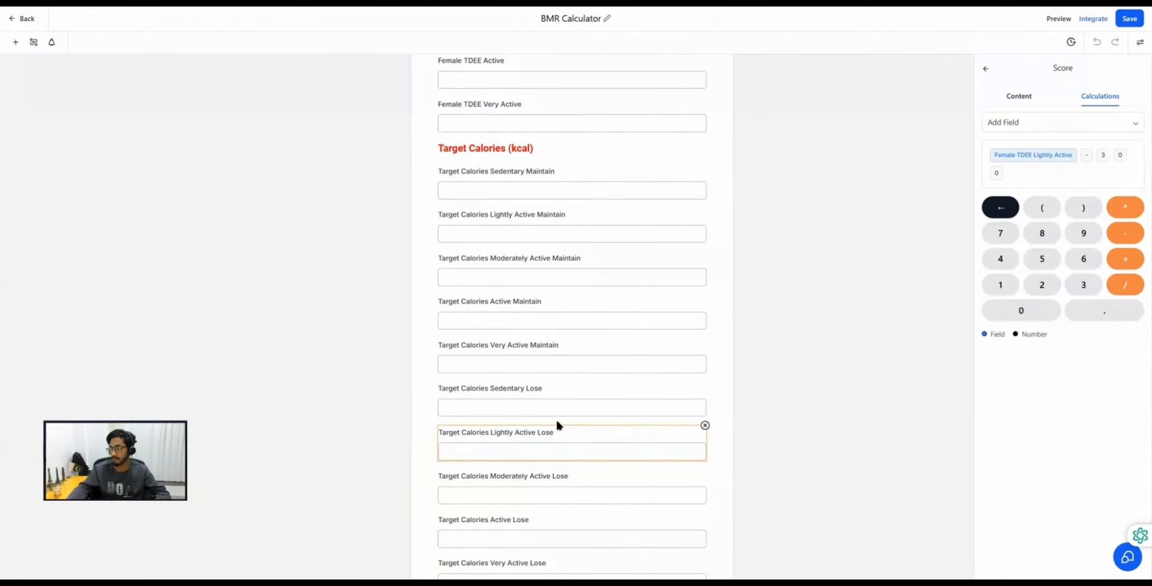
pyautogui.scroll(-3, 559, 388)
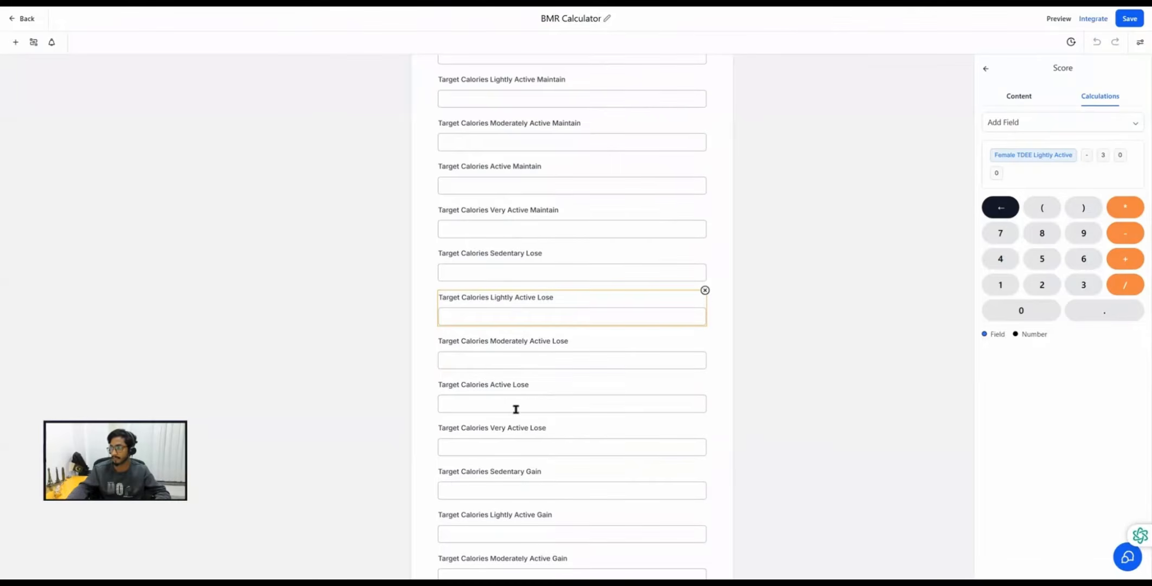
pyautogui.click(494, 401)
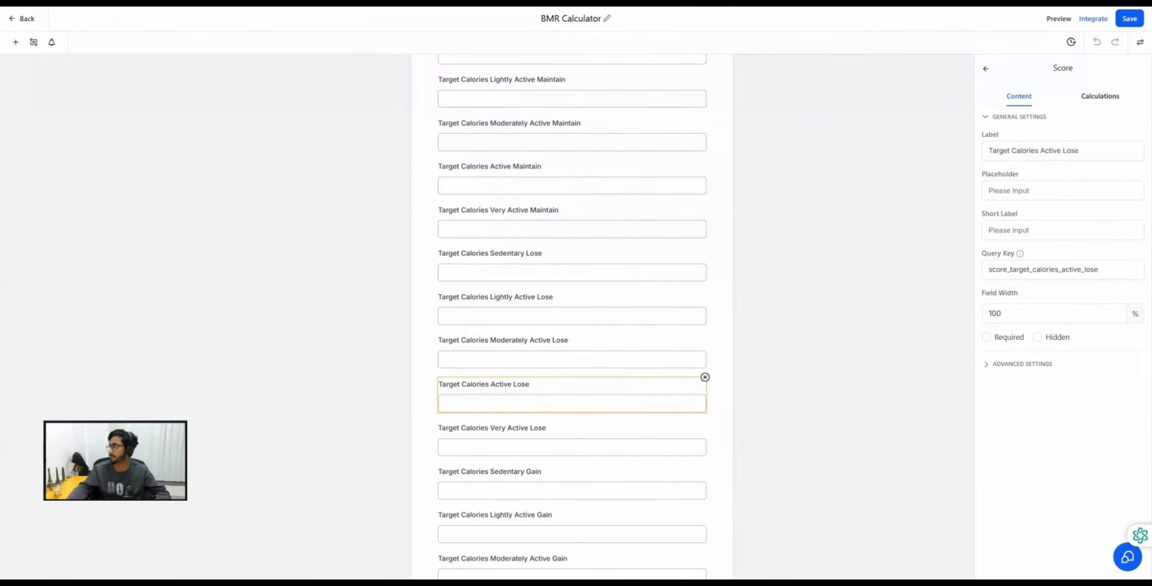
pyautogui.click(1100, 96)
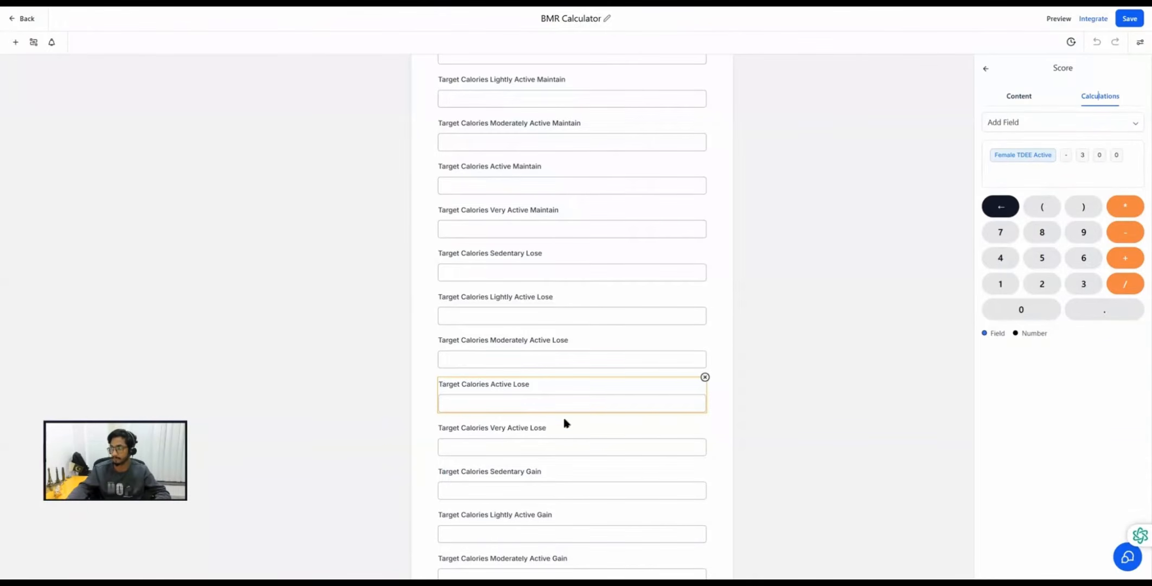
# Consult the Gain rule in the BMR Calculator PDF and inspect the calculations of the Target Calories Sedentary Gain and Moderately Active Gain fields.
pyautogui.scroll(-2, 522, 426)
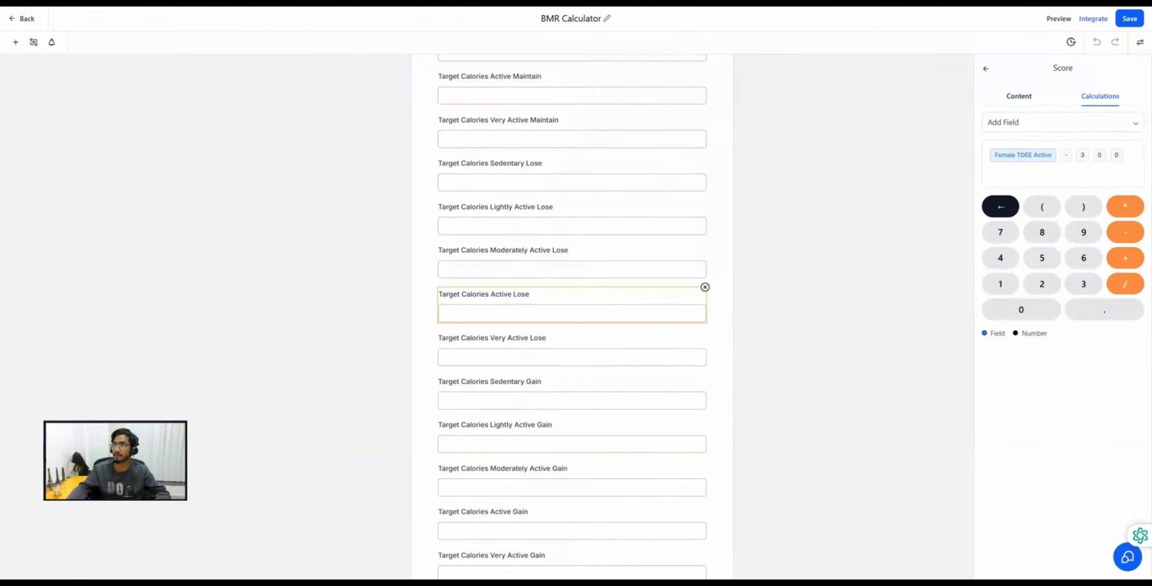
pyautogui.click(352, 3)
pyautogui.click(671, 323)
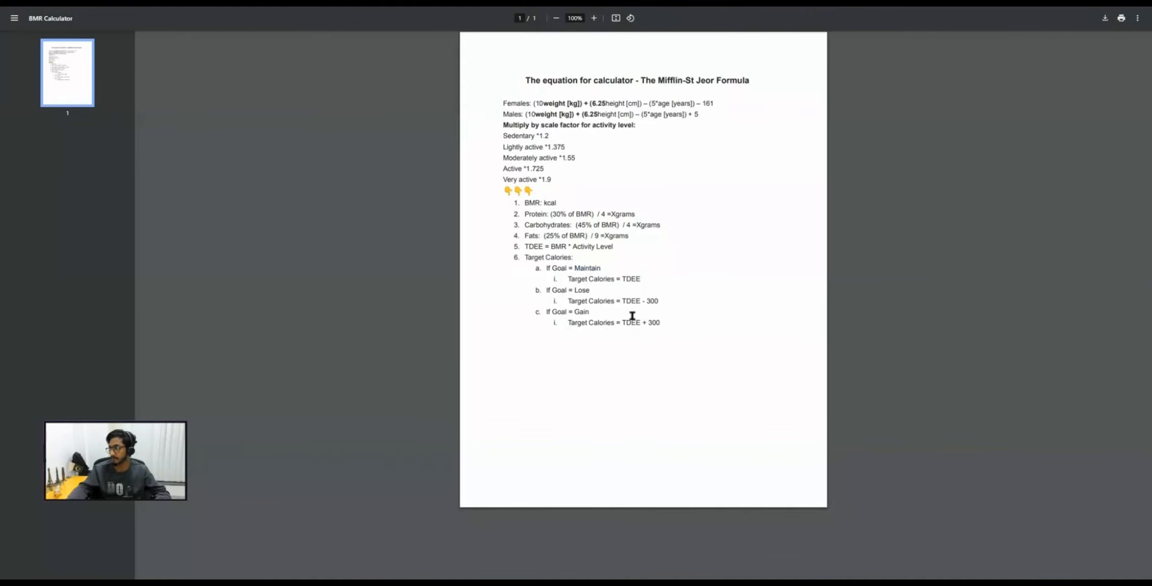
pyautogui.click(320, 2)
pyautogui.scroll(-2, 536, 412)
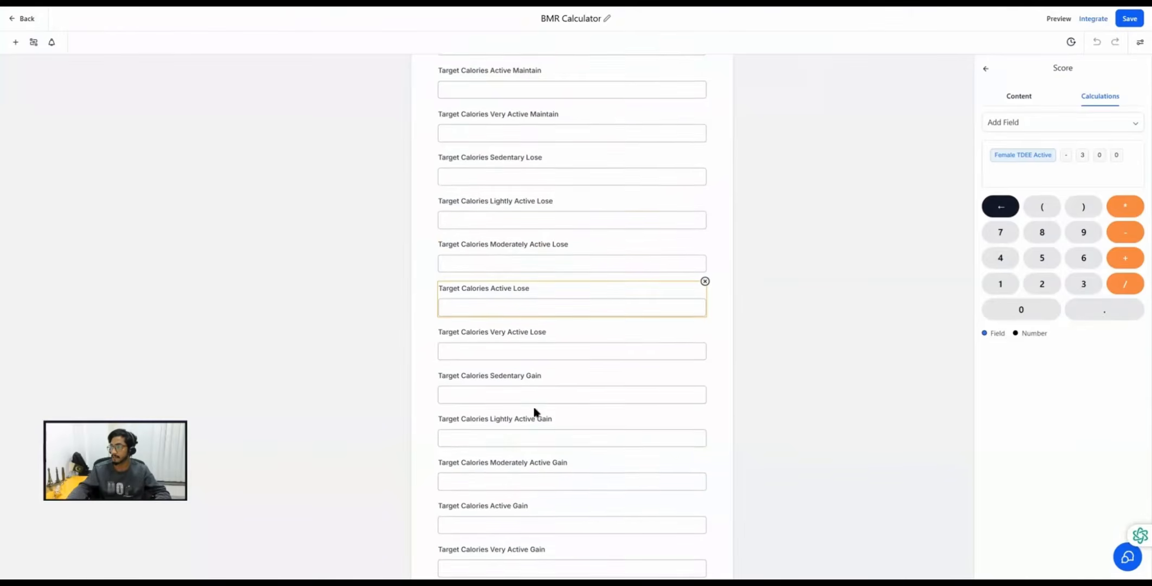
pyautogui.click(491, 325)
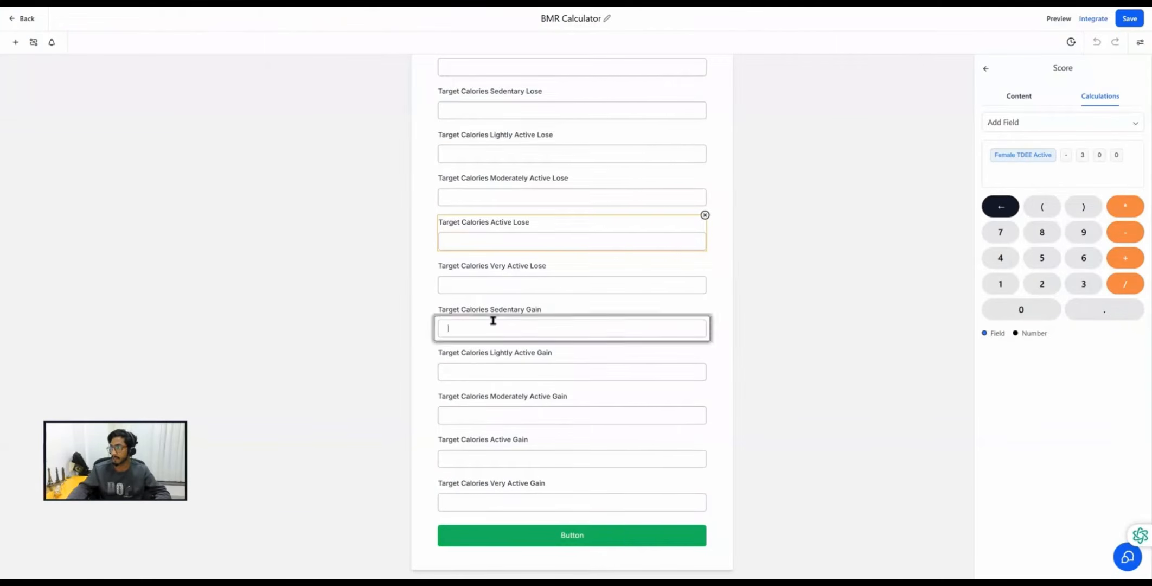
pyautogui.click(1107, 92)
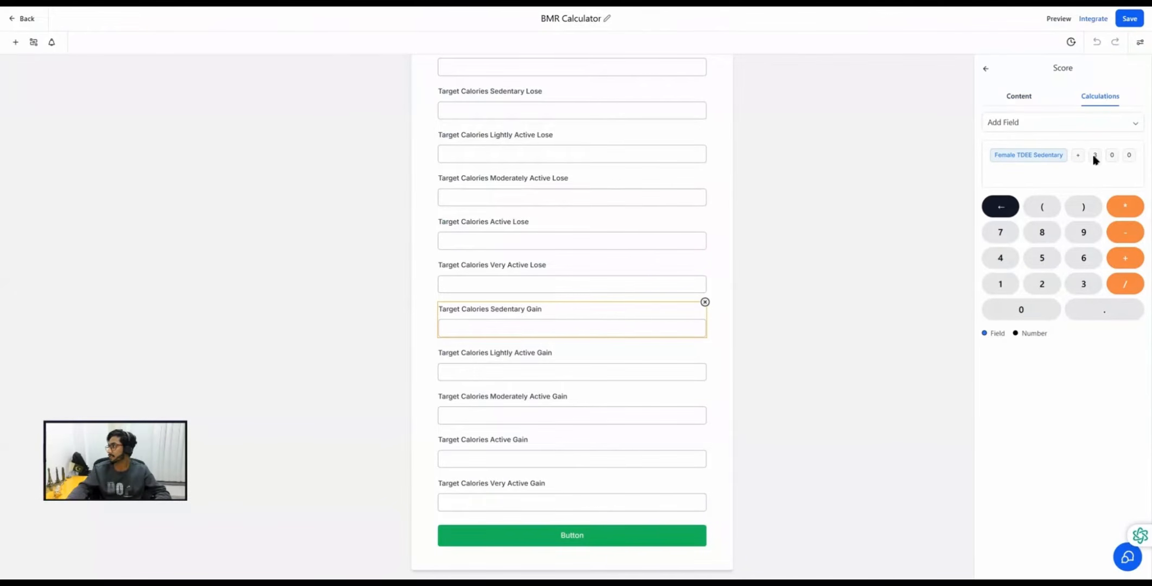
pyautogui.click(548, 416)
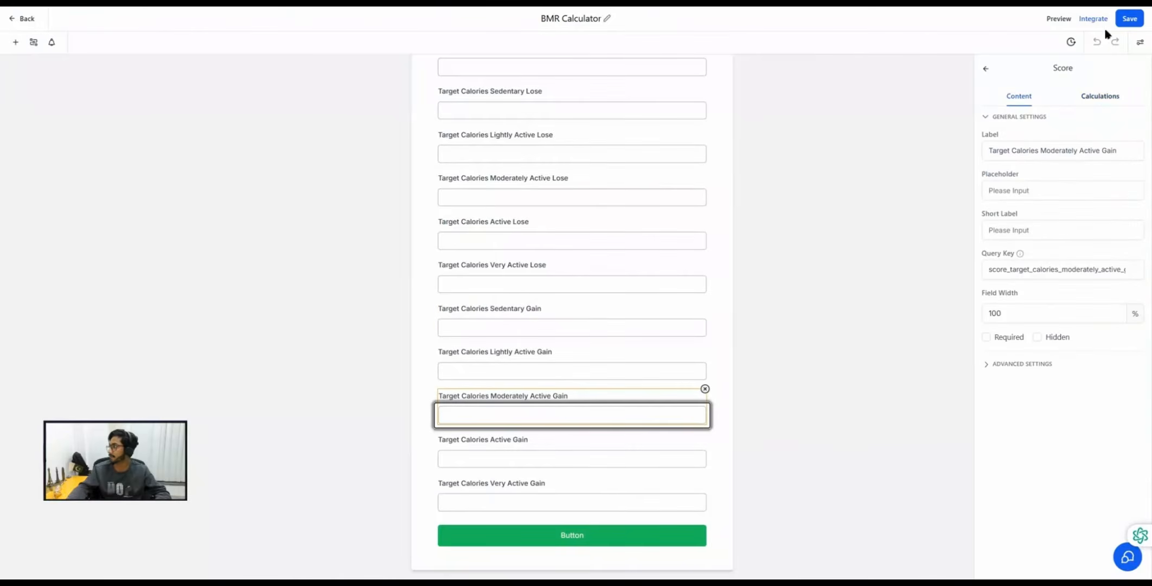
pyautogui.click(1101, 98)
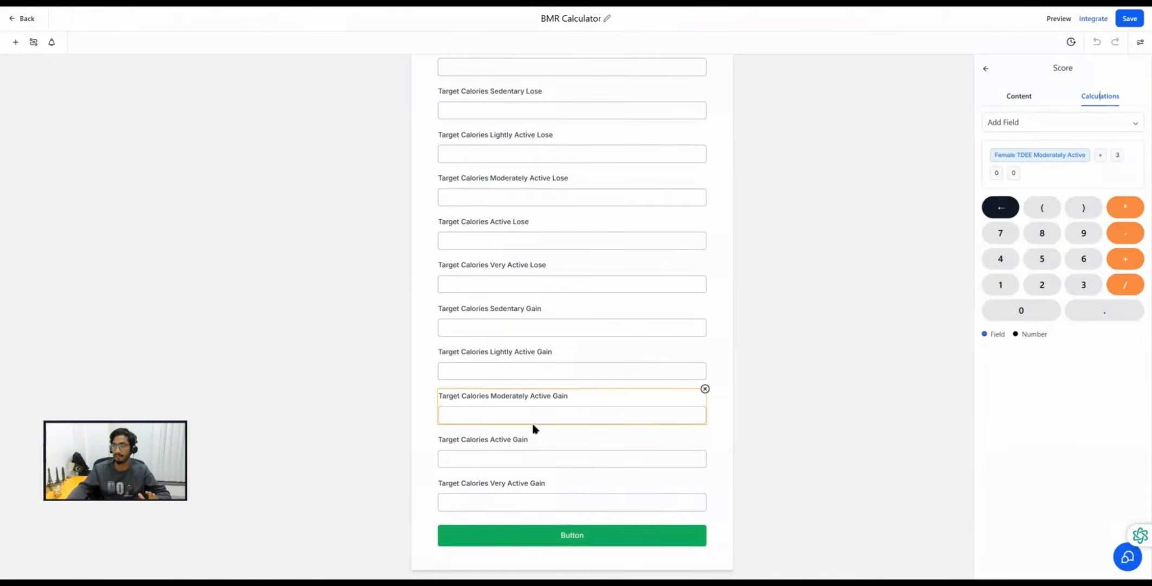
# Save the BMR Calculator form and open its preview to look over the input and BMR fields.
pyautogui.scroll(5, 532, 427)
pyautogui.scroll(15, 531, 373)
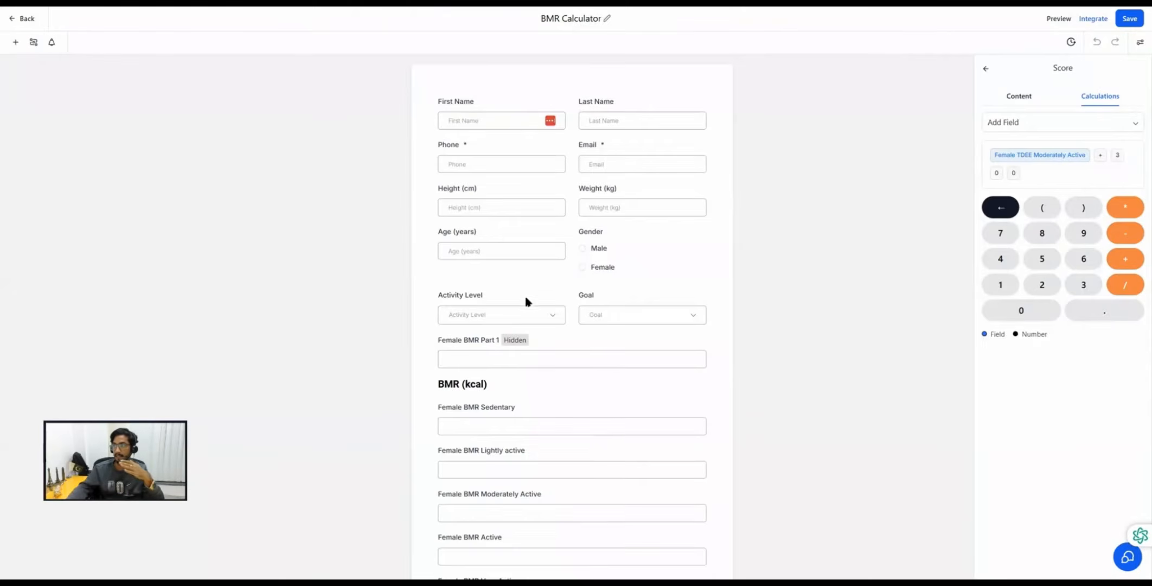
pyautogui.scroll(-2, 527, 301)
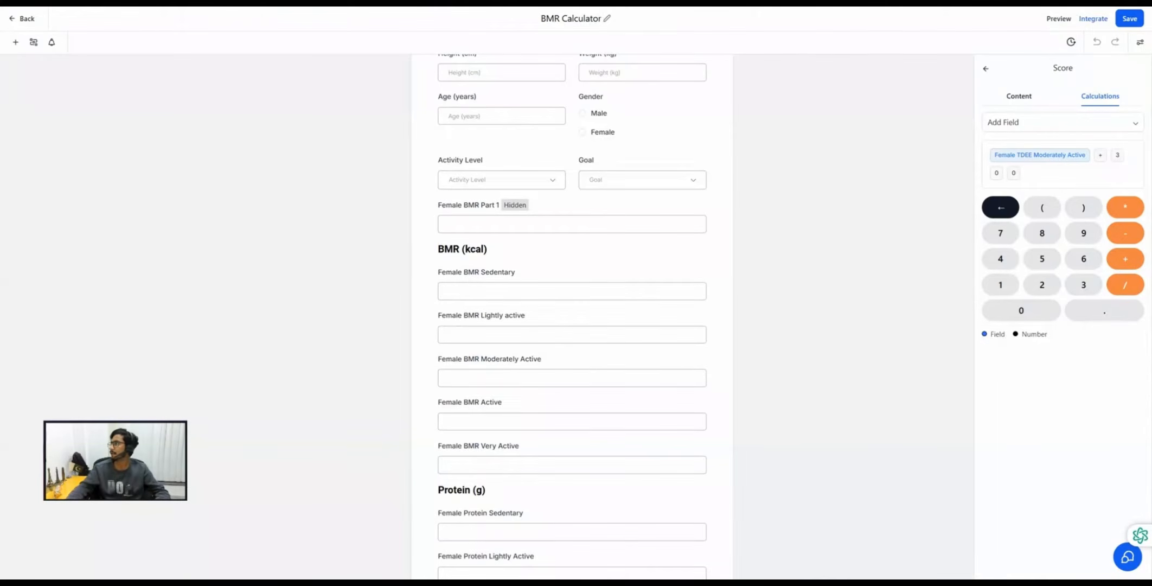
pyautogui.click(1130, 19)
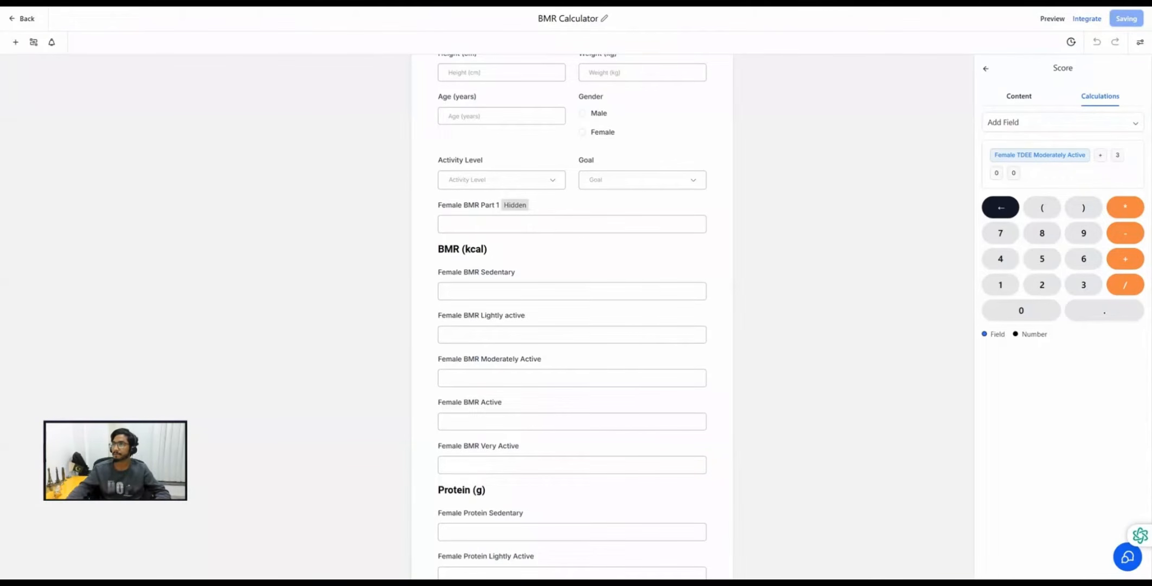
pyautogui.click(1053, 18)
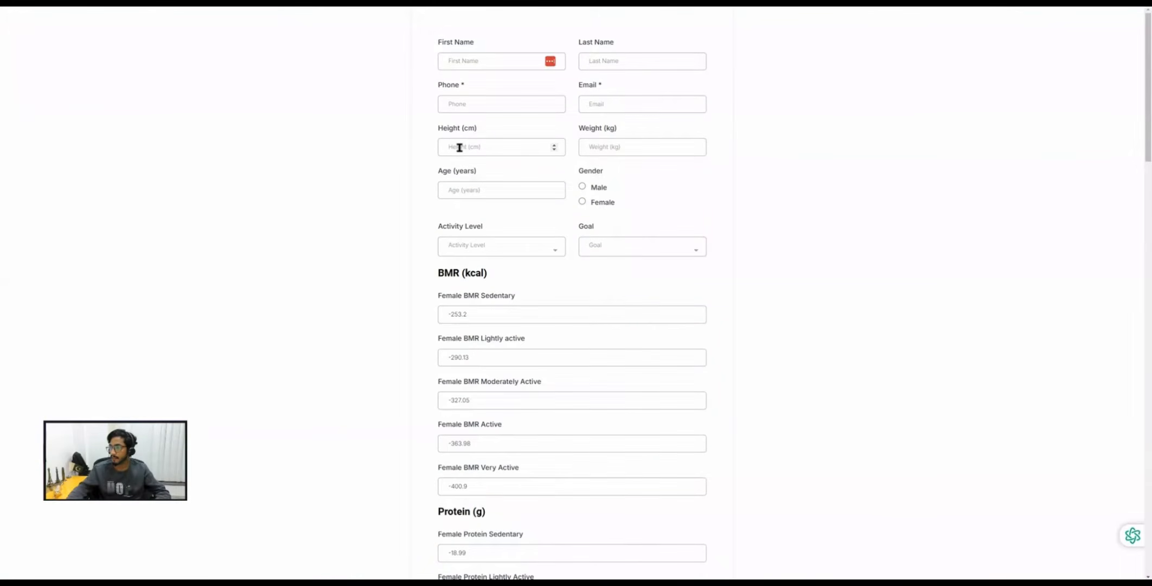
pyautogui.scroll(-3, 437, 283)
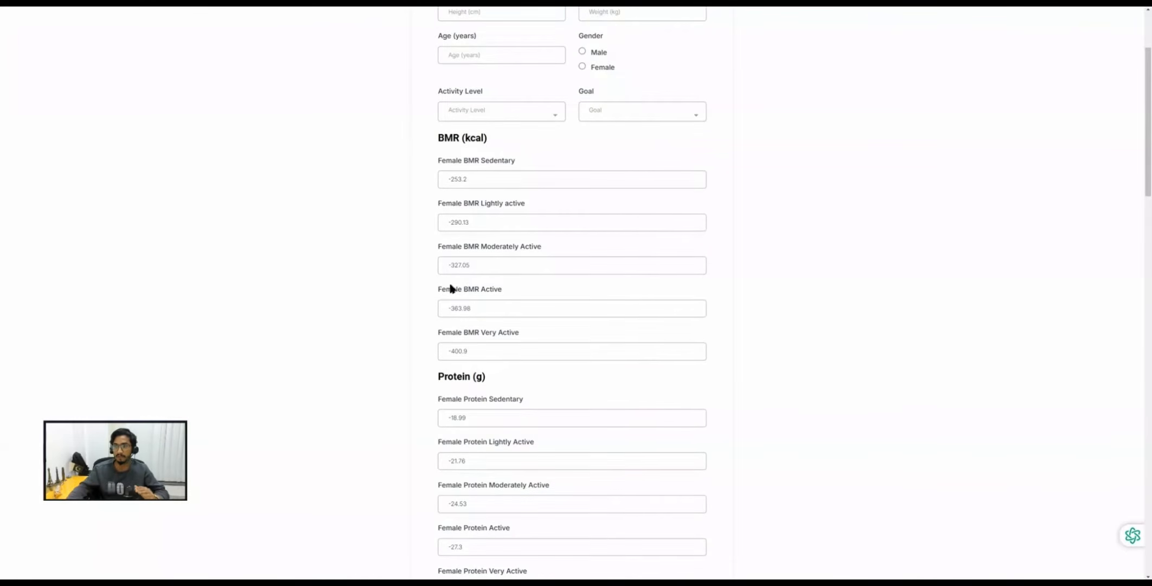
pyautogui.scroll(3, 449, 288)
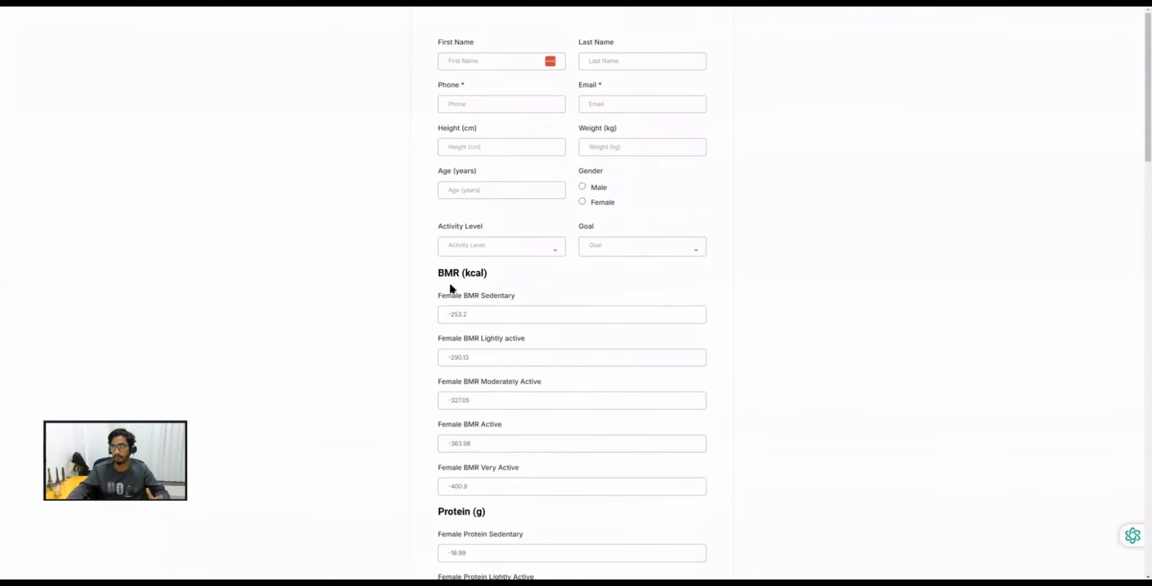
# Fill in the previewed form with height 150 cm, weight 70 kg, age 30 and gender Female.
pyautogui.click(466, 146)
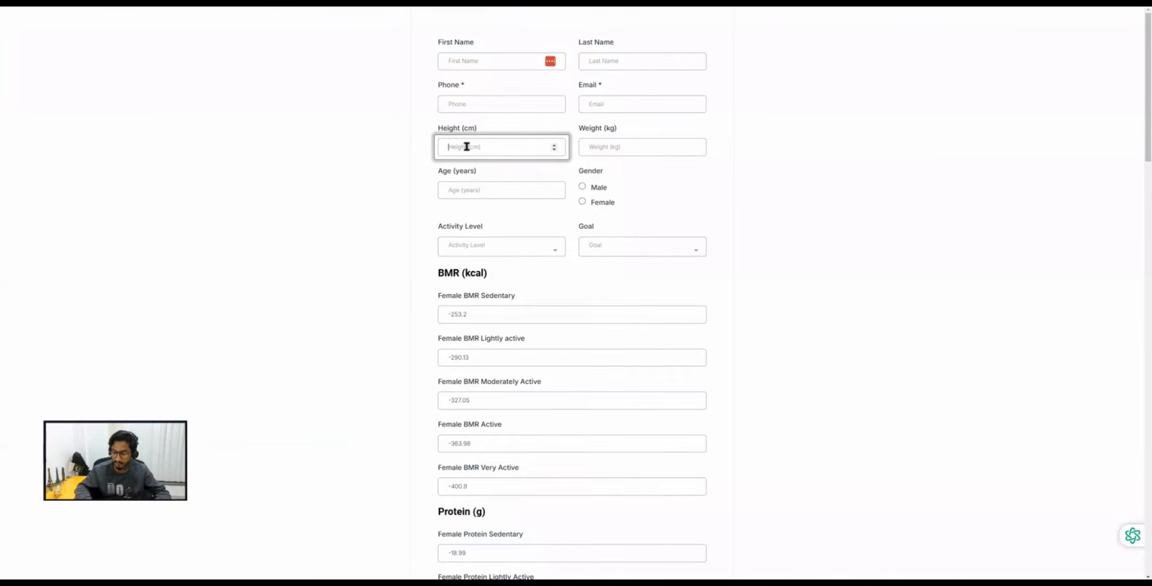
pyautogui.write('150')
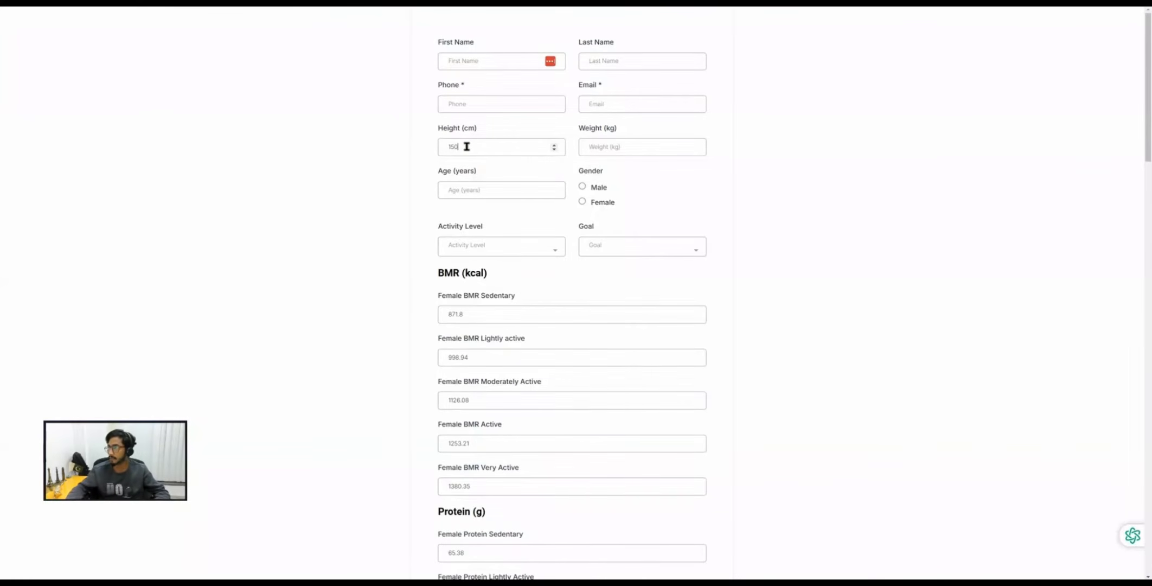
pyautogui.click(600, 143)
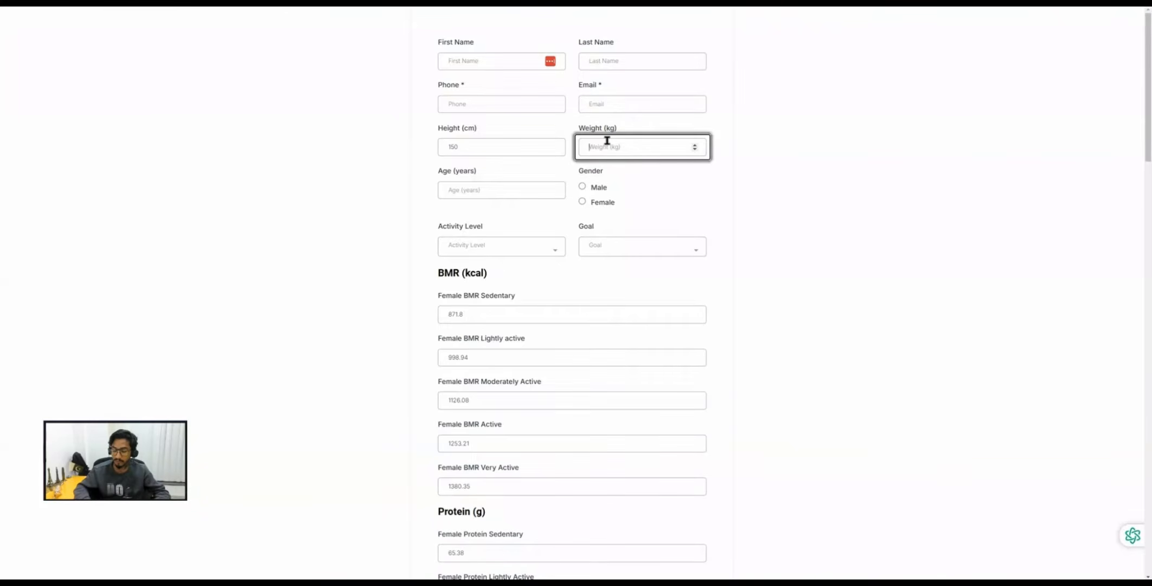
pyautogui.write('70')
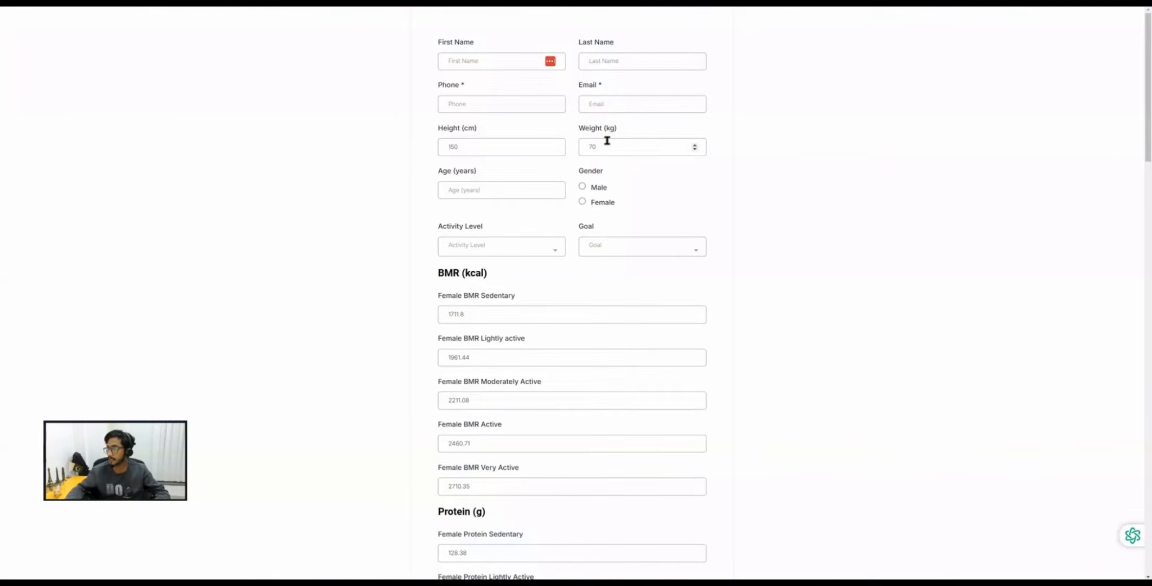
pyautogui.click(497, 184)
pyautogui.write('30')
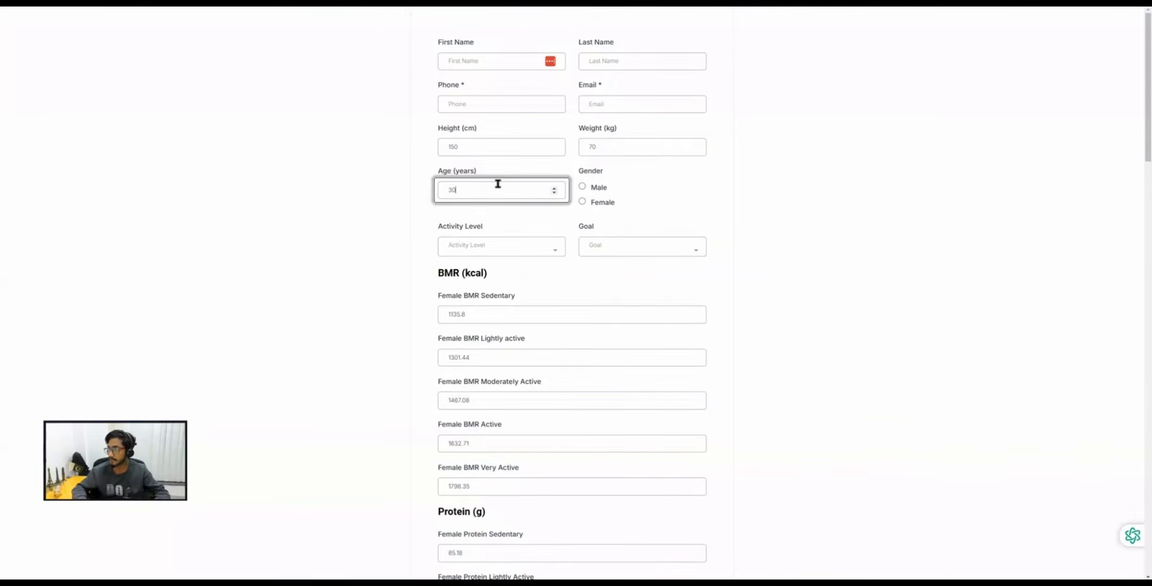
pyautogui.click(583, 202)
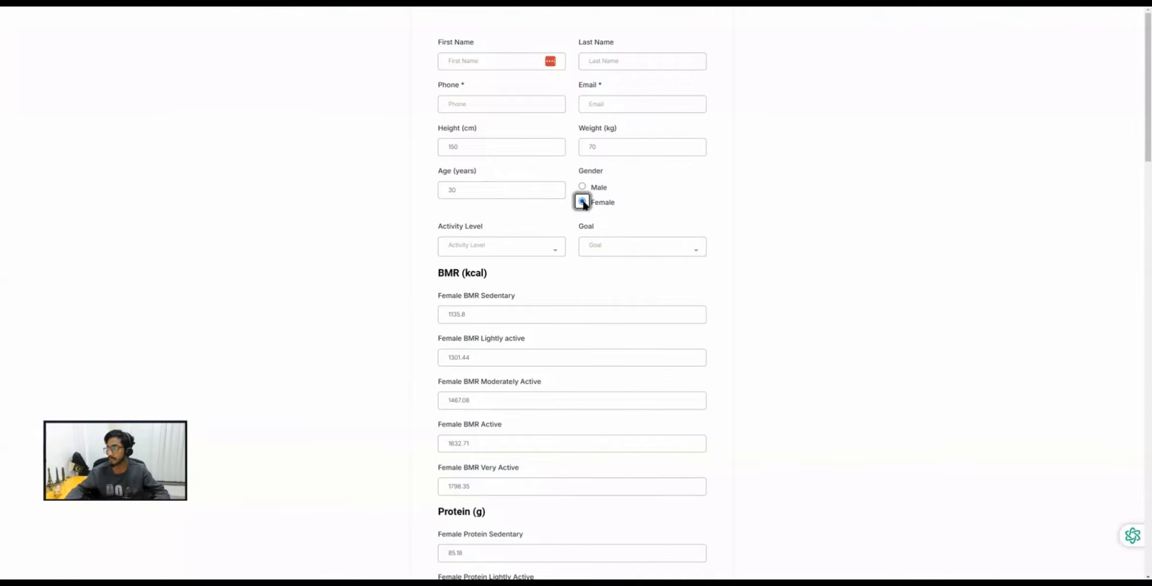
# Set the activity level to Sedentary and the goal to Maintain in the previewed form.
pyautogui.click(461, 251)
pyautogui.click(468, 273)
pyautogui.click(611, 255)
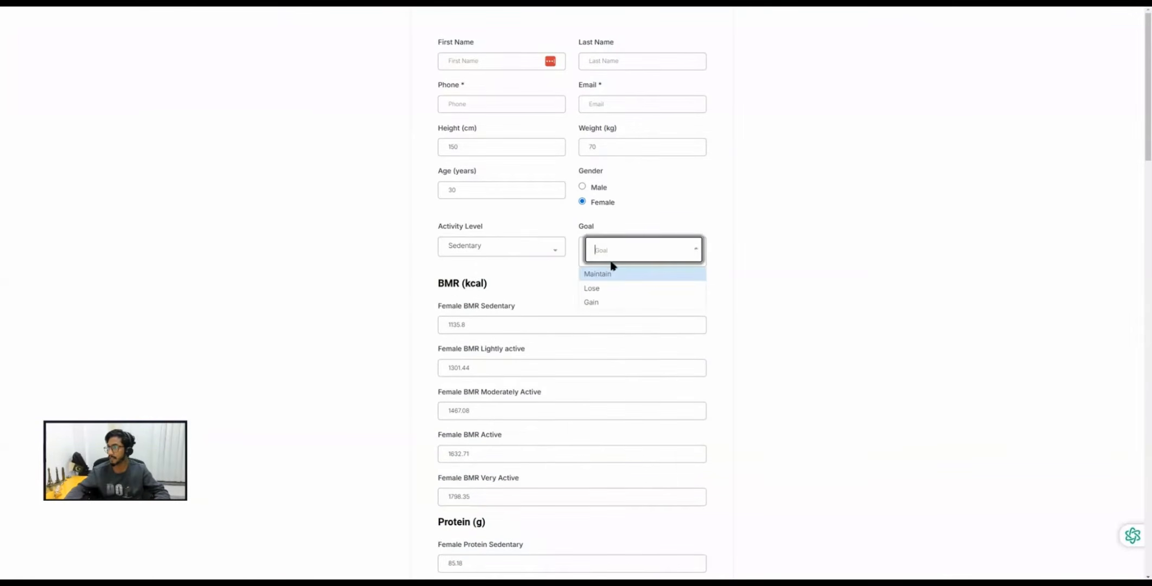
pyautogui.click(469, 292)
# Examine the BMR and Protein results in the preview, highlighting the BMR heading and the activity-level labels of the BMR fields.
pyautogui.scroll(-2, 430, 306)
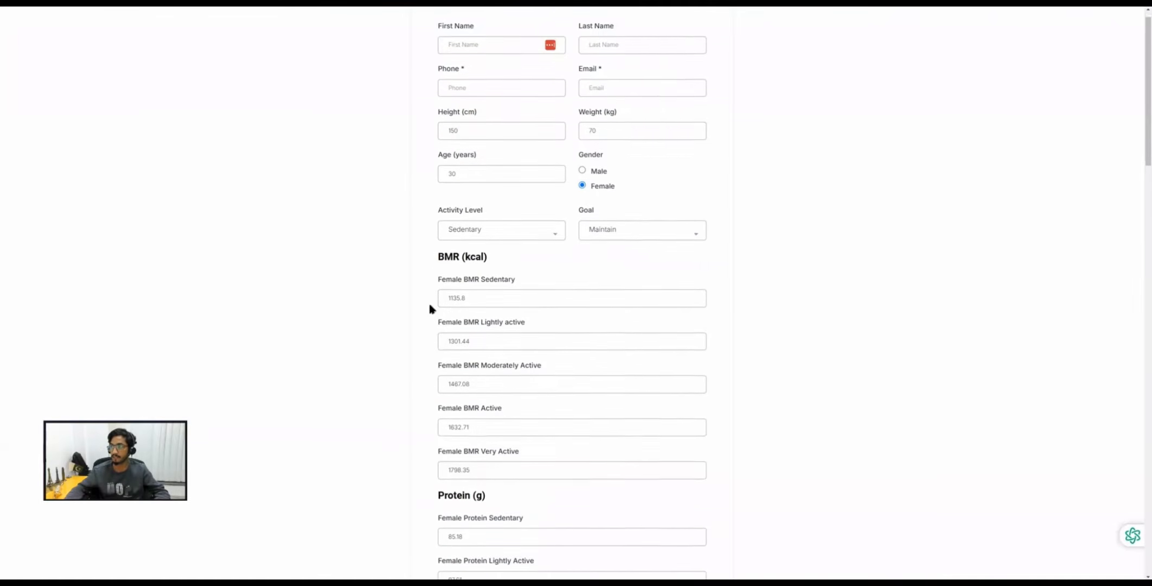
pyautogui.scroll(-2, 464, 253)
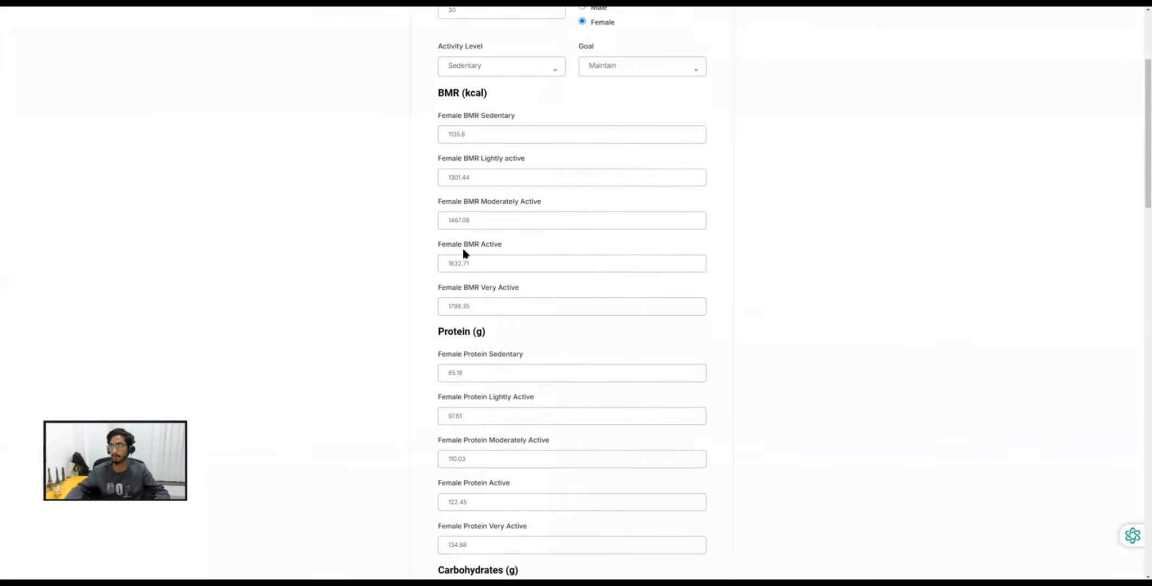
pyautogui.scroll(2, 456, 219)
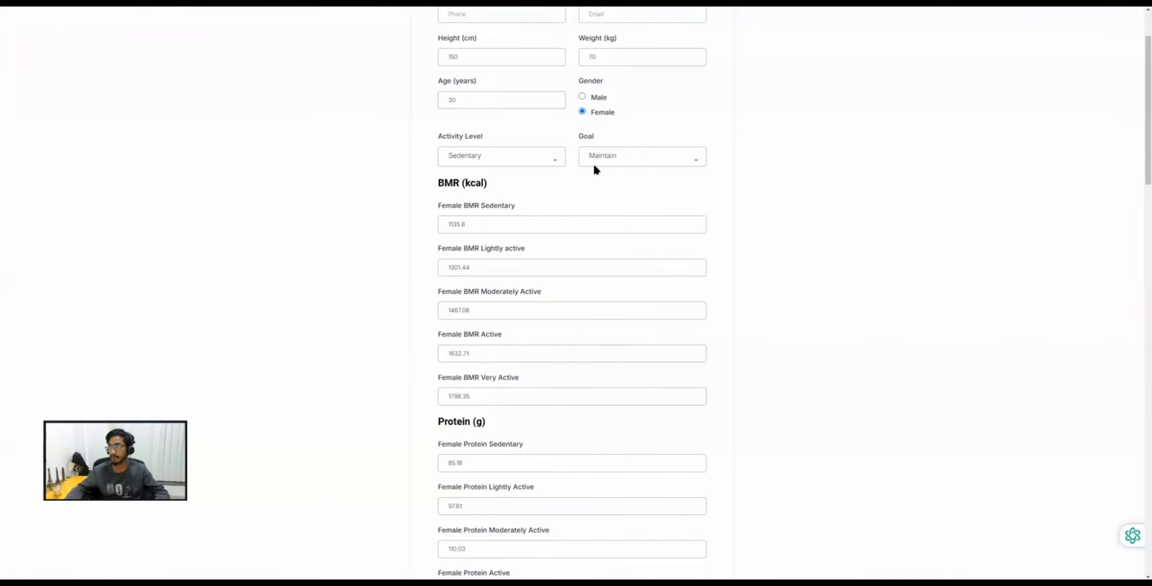
pyautogui.moveTo(525, 212); pyautogui.dragTo(439, 209)
pyautogui.moveTo(495, 254); pyautogui.dragTo(480, 259)
pyautogui.moveTo(542, 291); pyautogui.dragTo(481, 293)
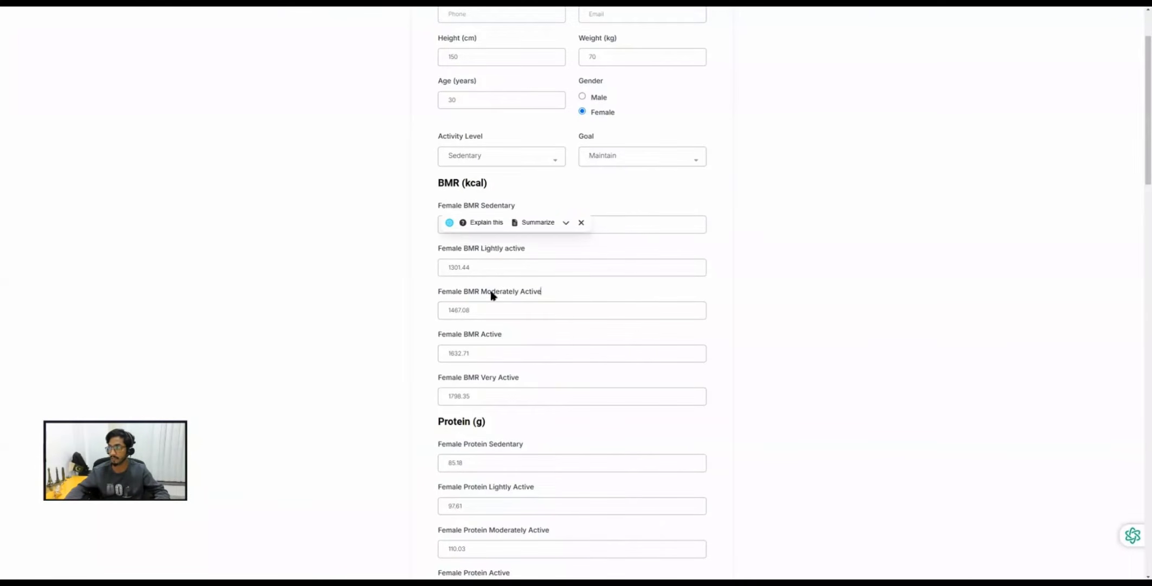
pyautogui.moveTo(519, 377); pyautogui.dragTo(451, 378)
pyautogui.doubleClick(448, 183)
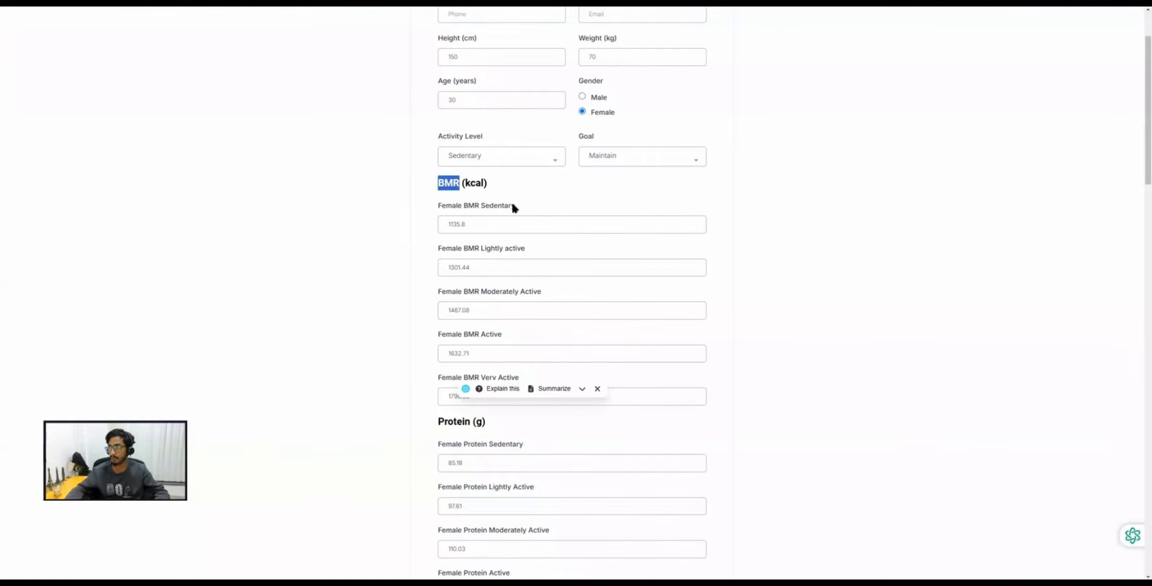
# Examine the previewed results matching the chosen activity level and goal, highlighting the Sedentary BMR and Protein labels and the Sedentary Maintain target calories label.
pyautogui.moveTo(513, 206); pyautogui.dragTo(455, 208)
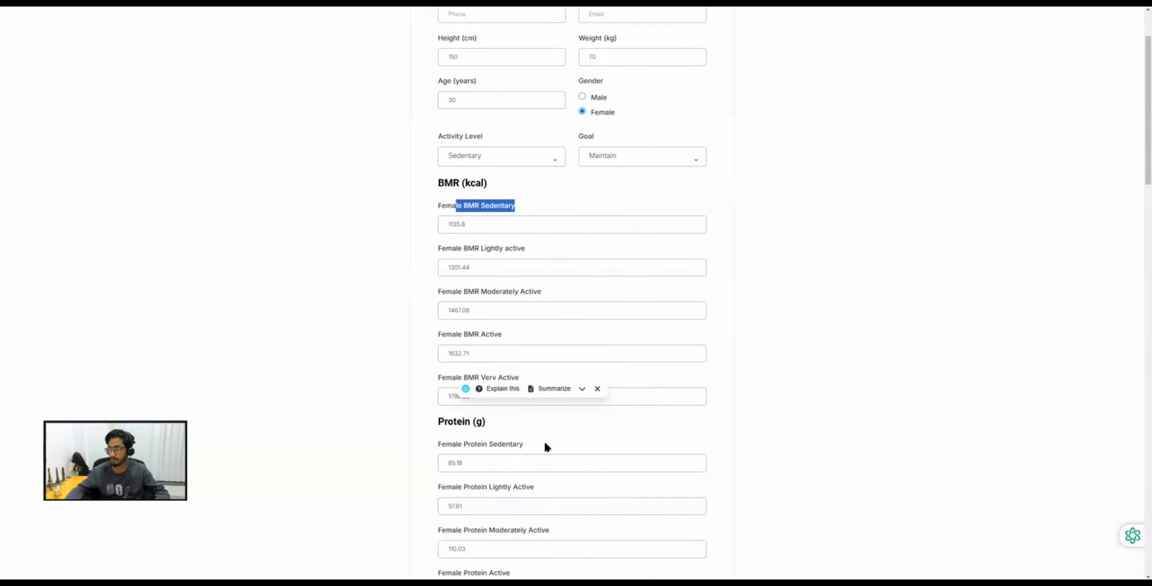
pyautogui.moveTo(524, 444); pyautogui.dragTo(428, 445)
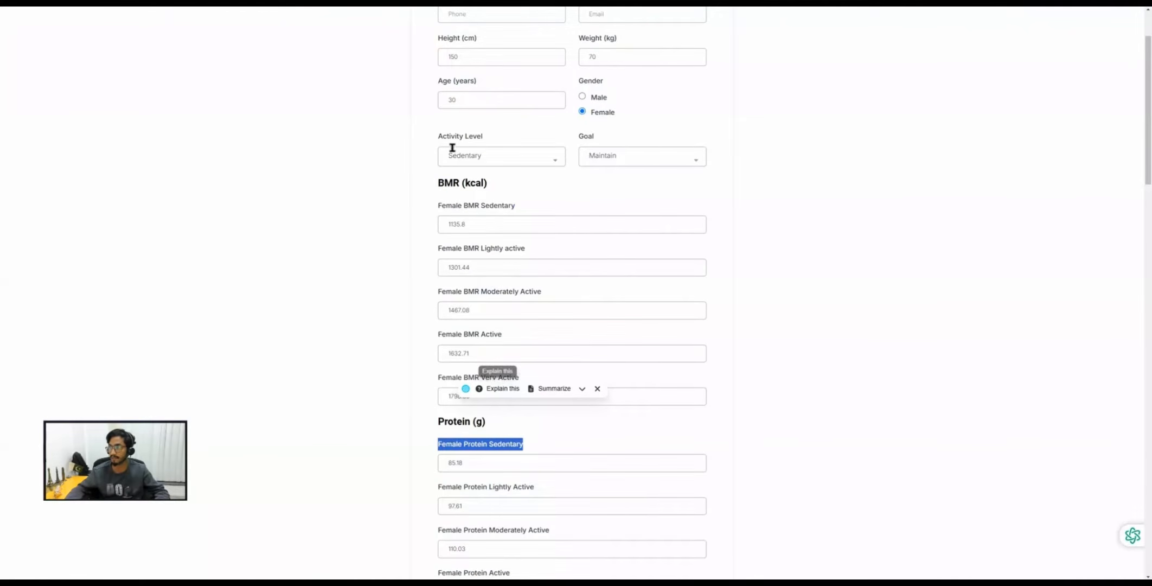
pyautogui.scroll(-4, 507, 445)
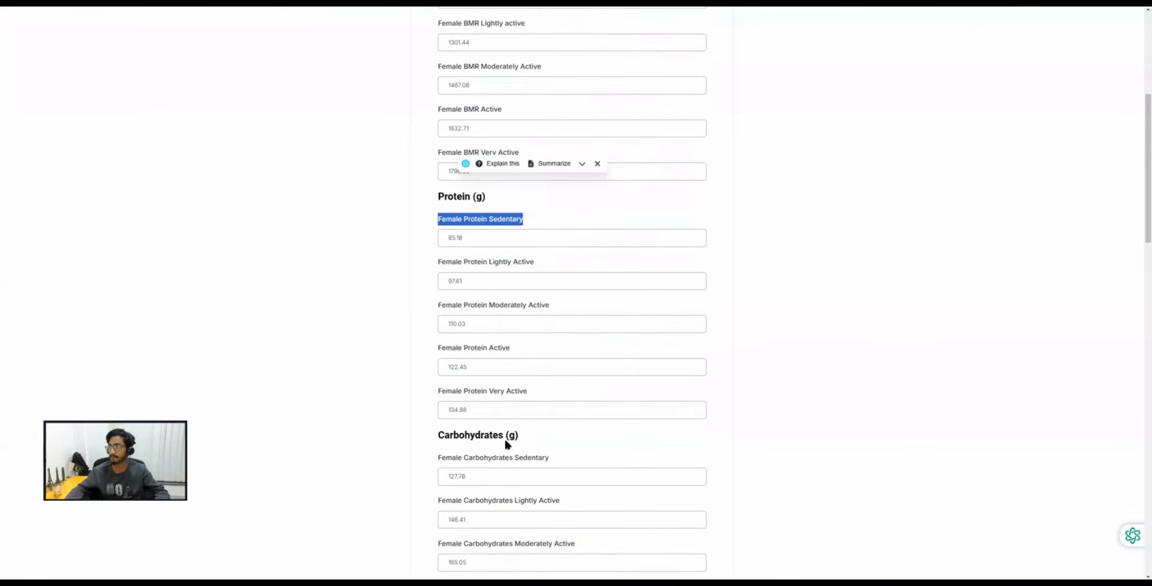
pyautogui.scroll(4, 508, 440)
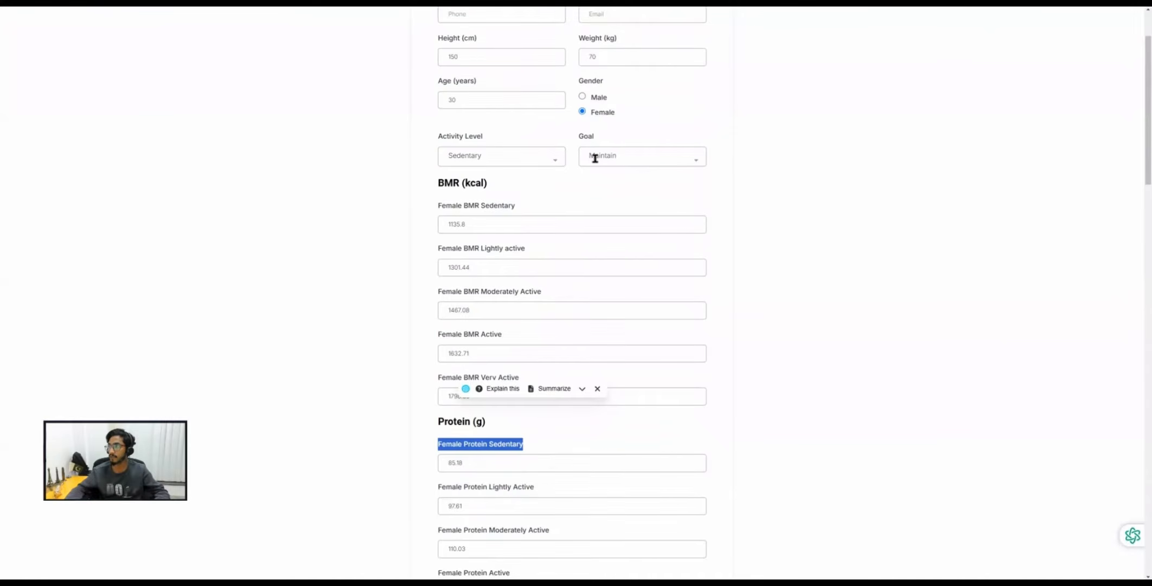
pyautogui.scroll(-1, 516, 342)
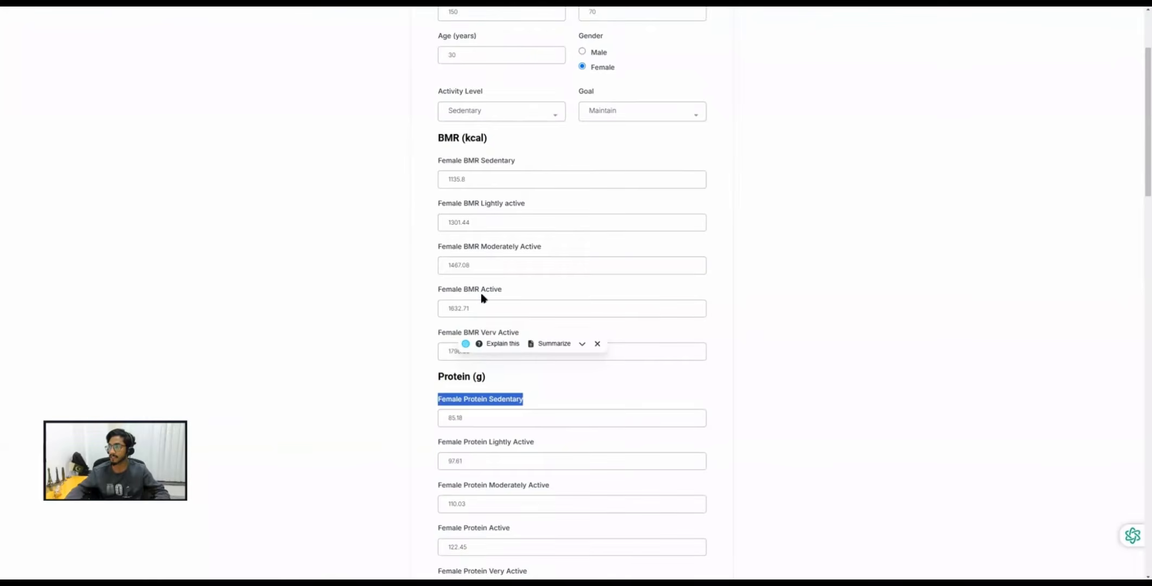
pyautogui.scroll(-20, 481, 295)
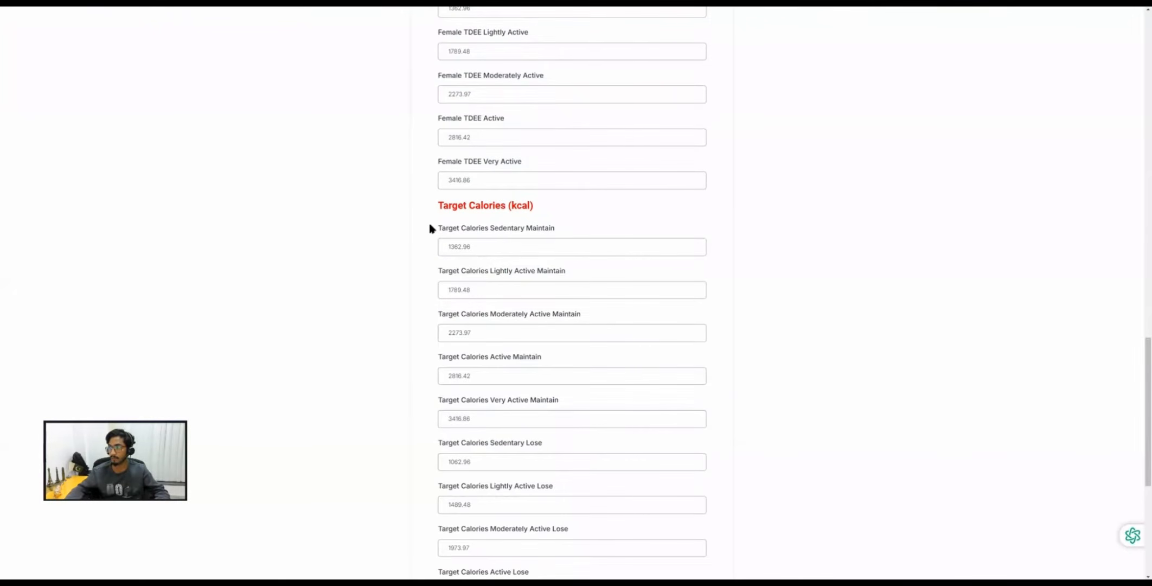
pyautogui.moveTo(491, 228); pyautogui.dragTo(558, 232)
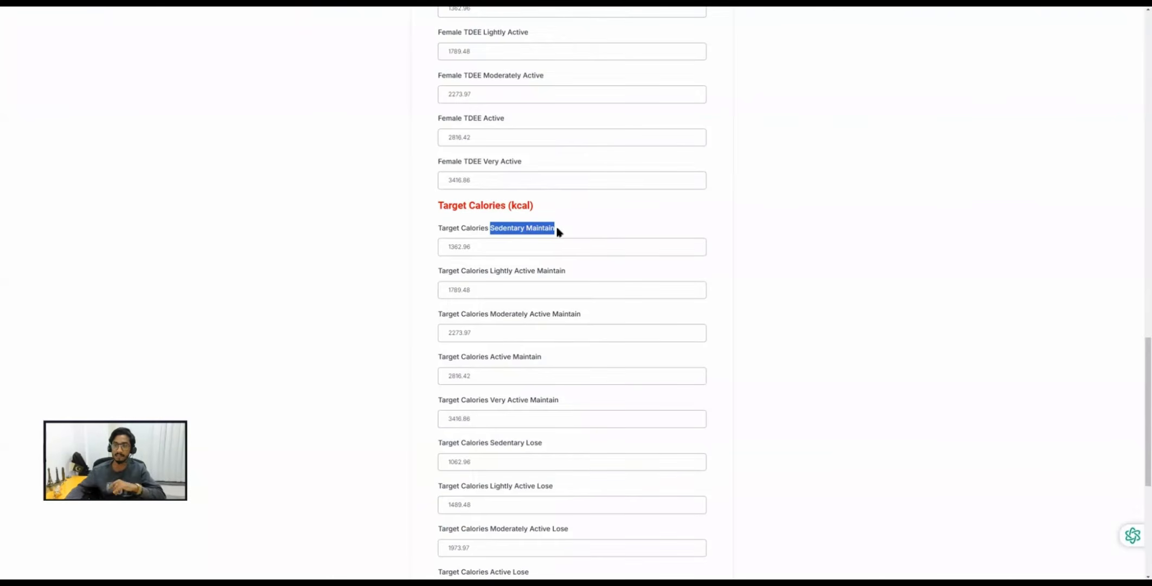
pyautogui.scroll(20, 547, 228)
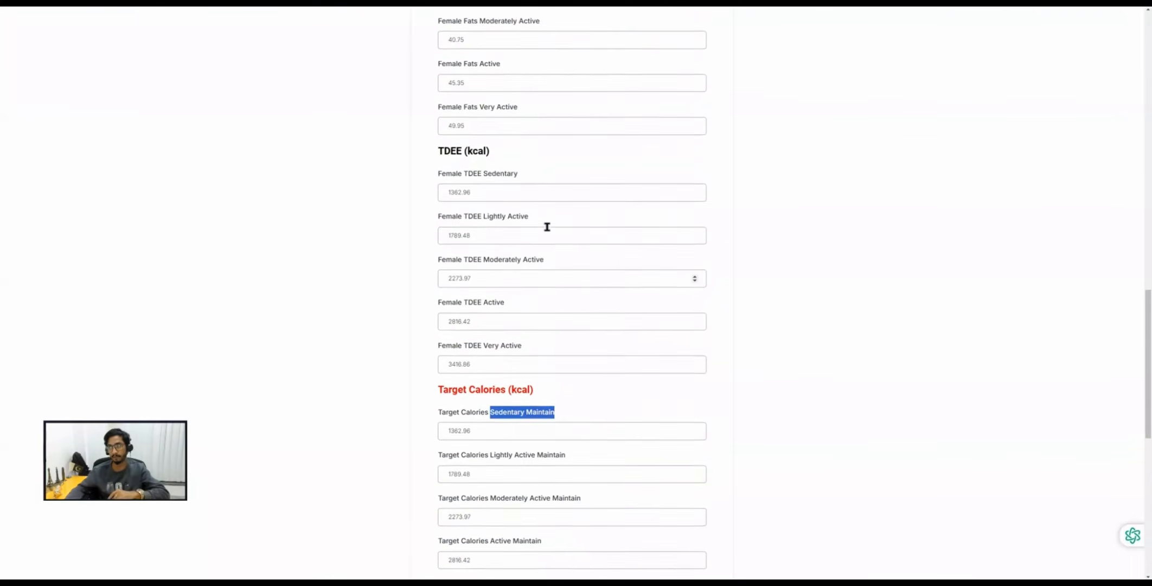
pyautogui.scroll(3, 547, 227)
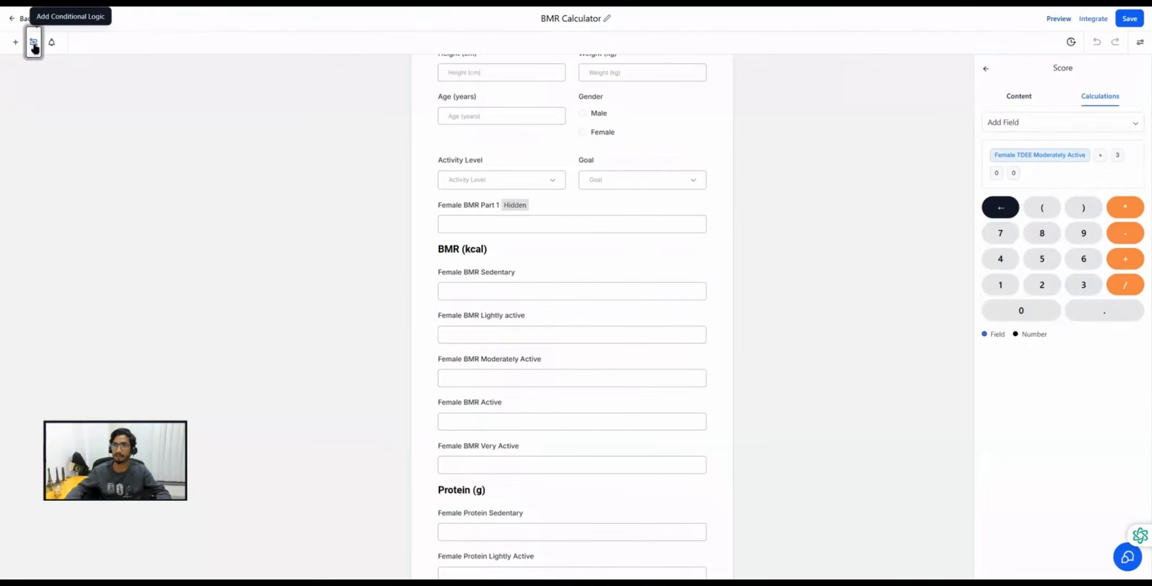
# View the condition types offered in the form builder's conditional logic dialog, and close it without adding a condition.
pyautogui.click(33, 43)
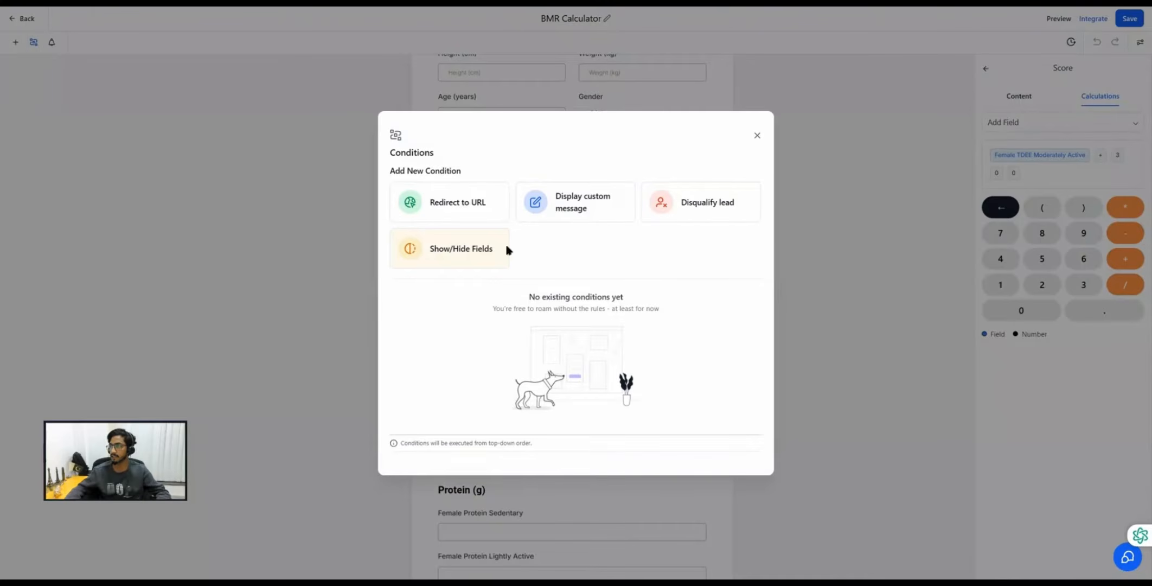
pyautogui.click(757, 137)
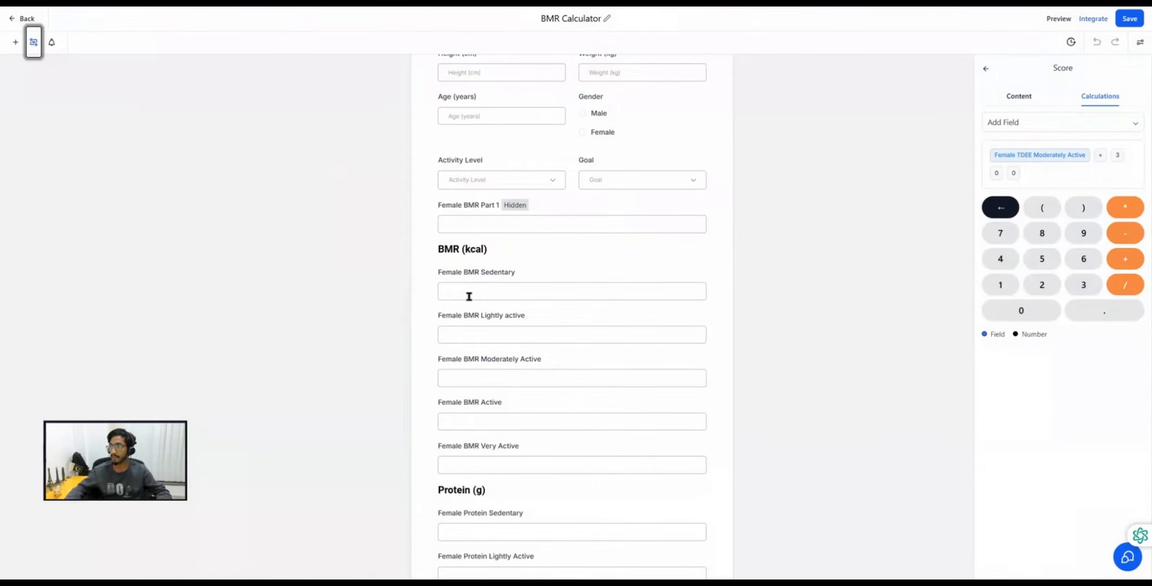
# Mark the Female BMR Sedentary, Lightly active, Moderately Active and Active score fields as hidden.
pyautogui.click(491, 288)
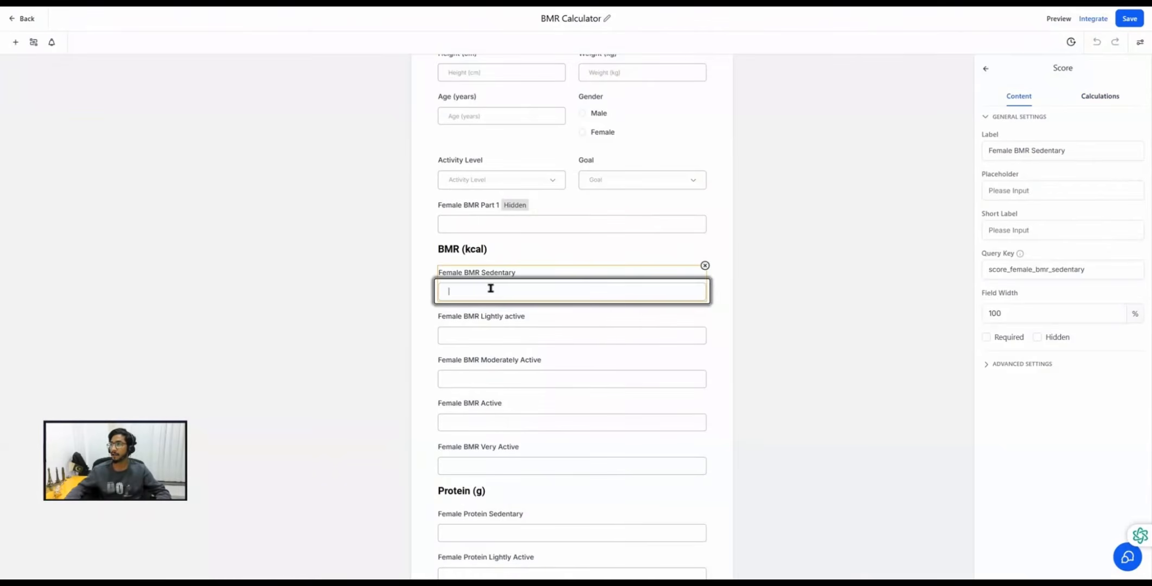
pyautogui.click(1038, 337)
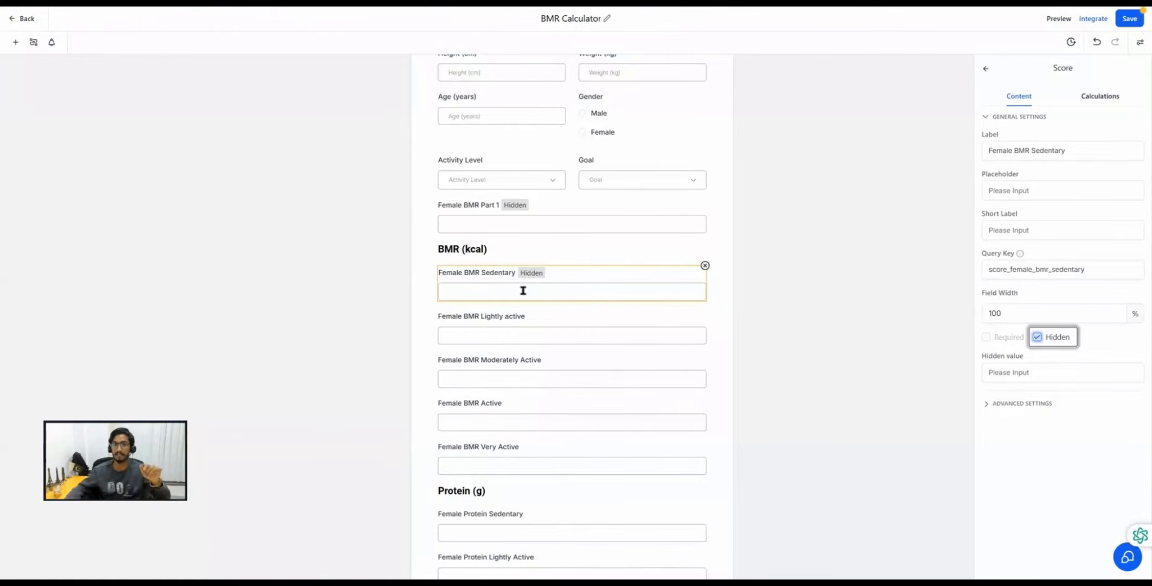
pyautogui.click(490, 339)
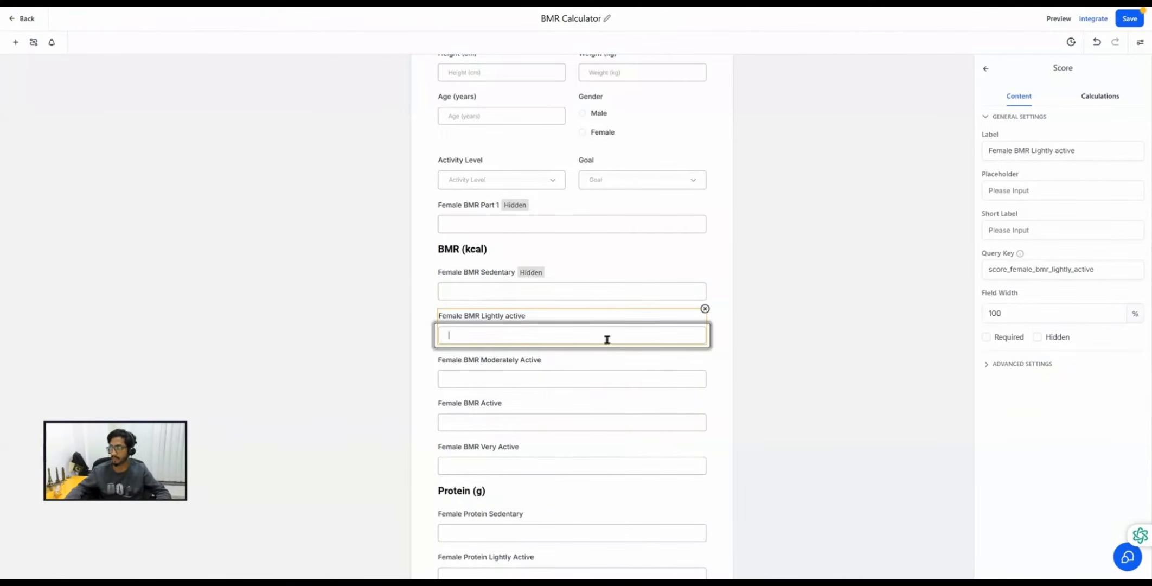
pyautogui.click(1037, 337)
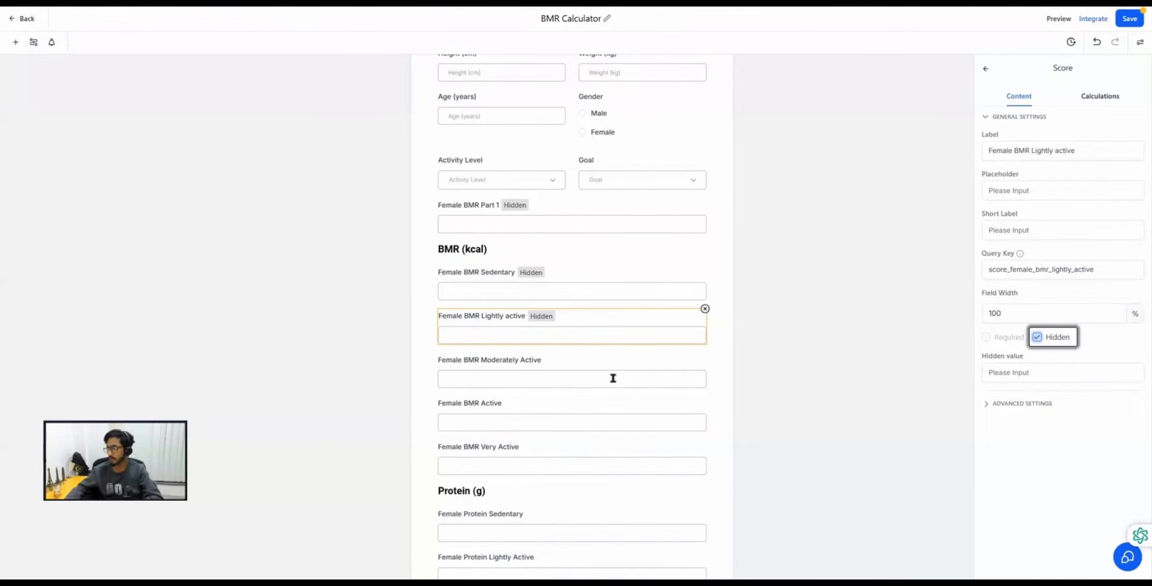
pyautogui.click(538, 381)
pyautogui.click(1037, 337)
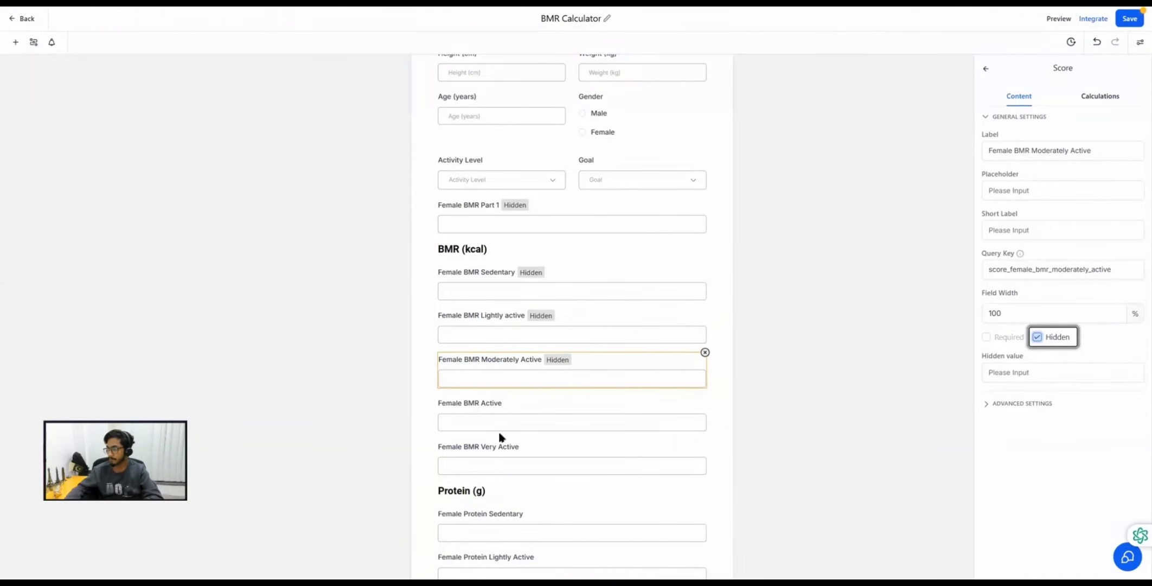
pyautogui.scroll(-2, 501, 416)
pyautogui.click(513, 342)
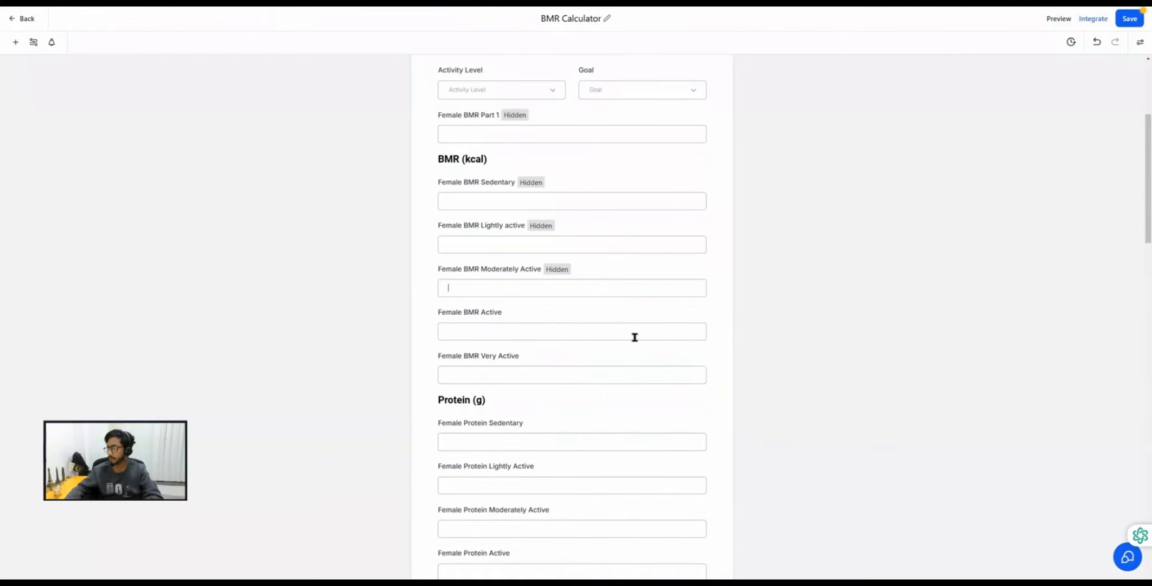
pyautogui.click(575, 335)
pyautogui.click(1037, 337)
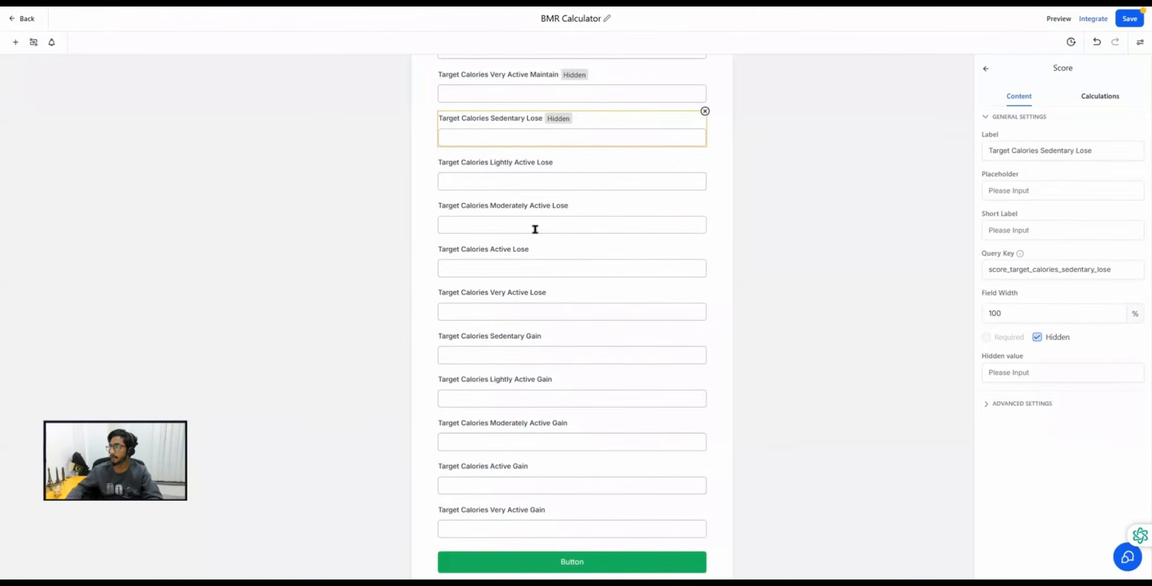
# Mark the Target Calories Lightly Active Lose, Moderately Active Lose, Active Lose and Very Active Lose fields as hidden.
pyautogui.click(567, 176)
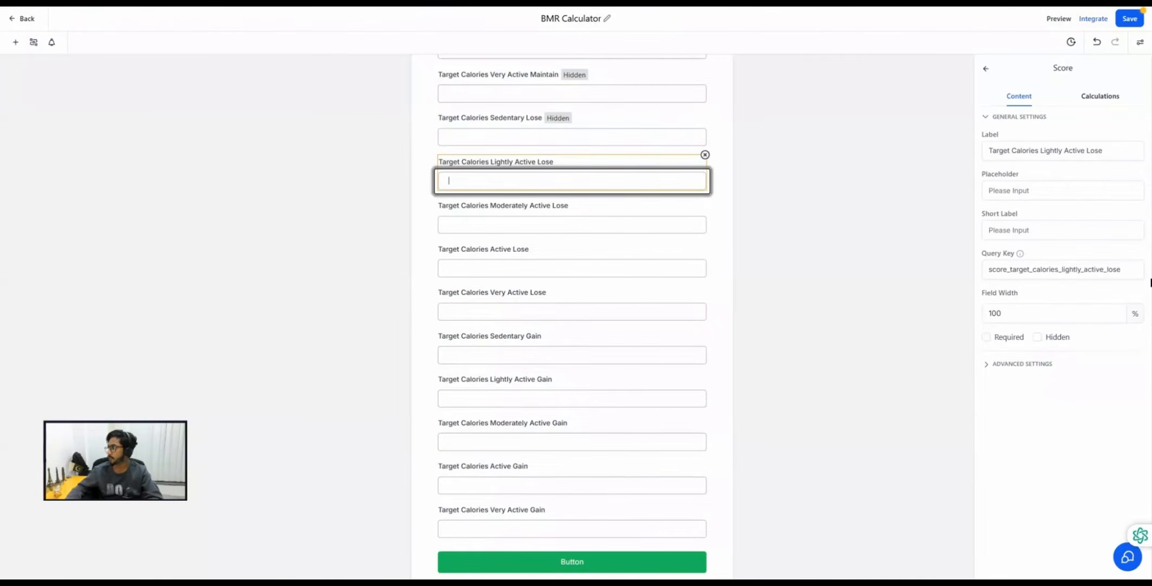
pyautogui.click(1035, 337)
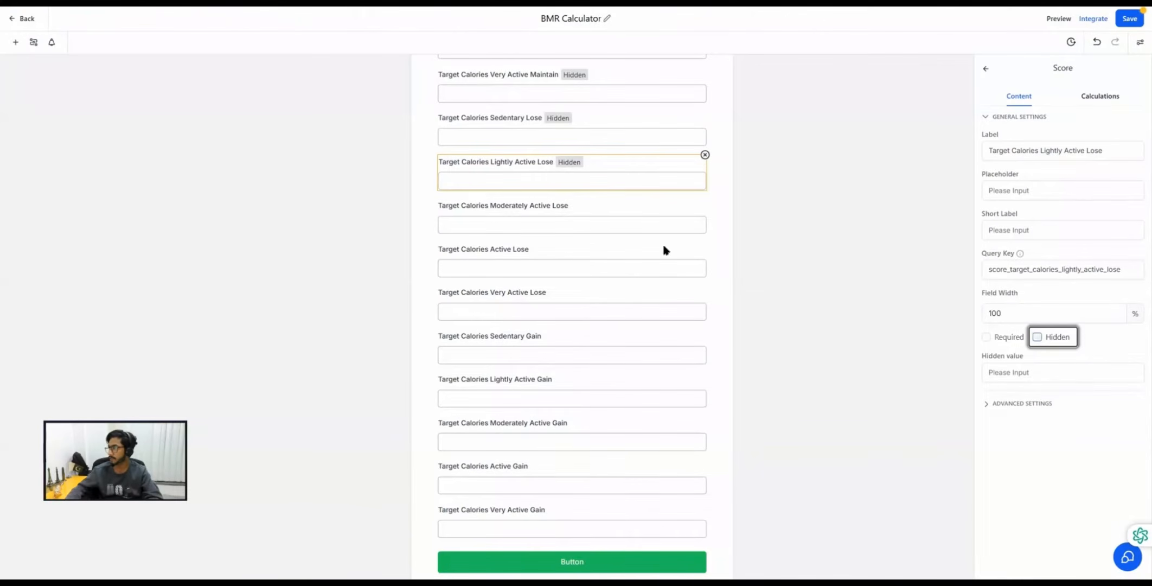
pyautogui.click(594, 230)
pyautogui.click(1036, 337)
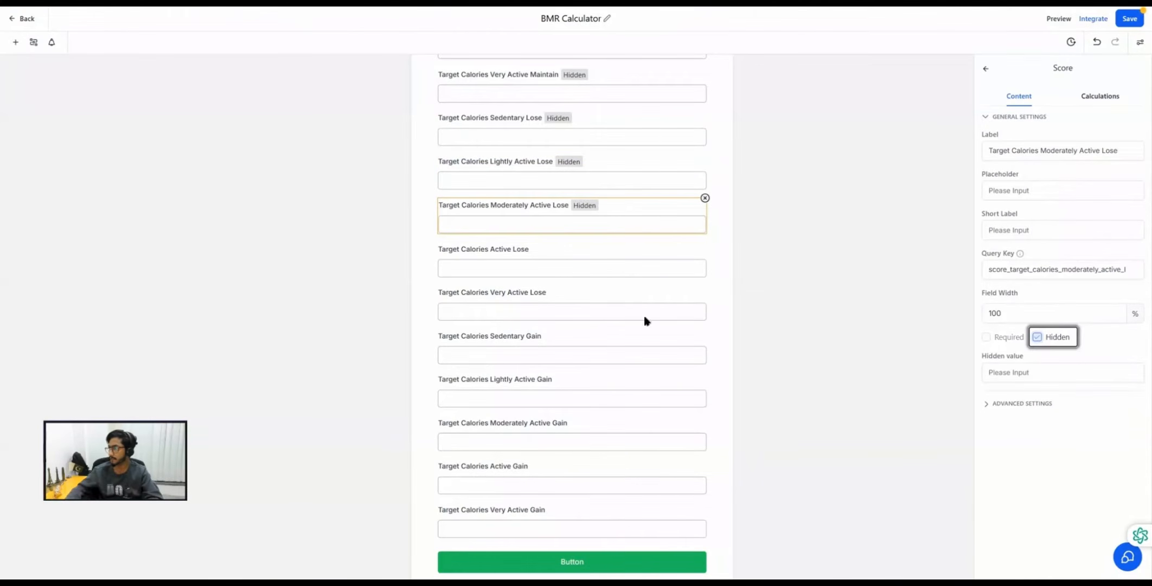
pyautogui.click(496, 266)
pyautogui.click(1036, 337)
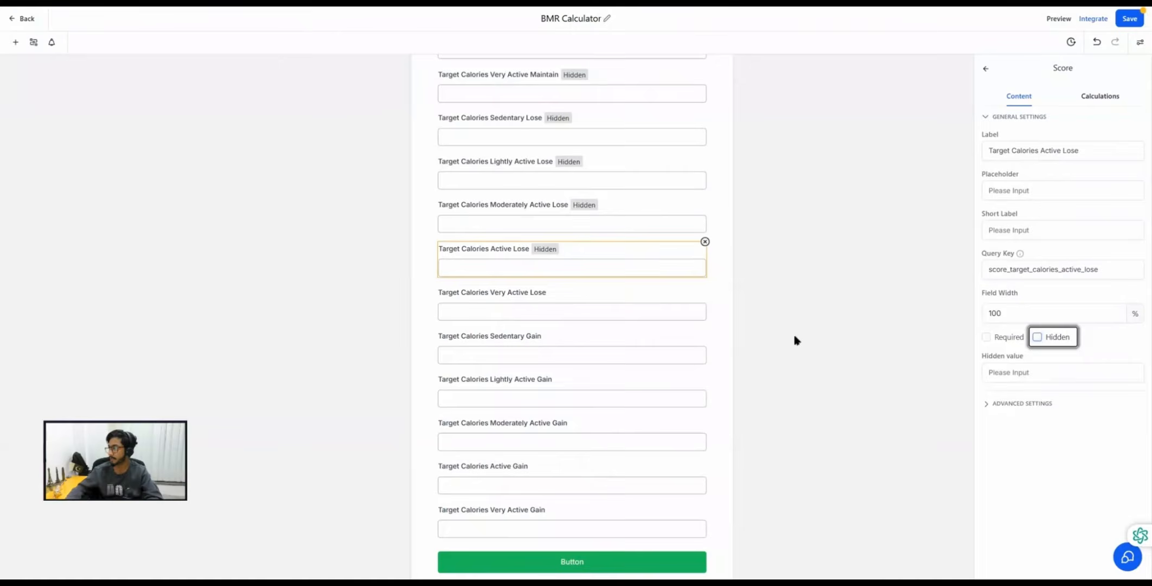
pyautogui.click(553, 314)
pyautogui.click(1038, 337)
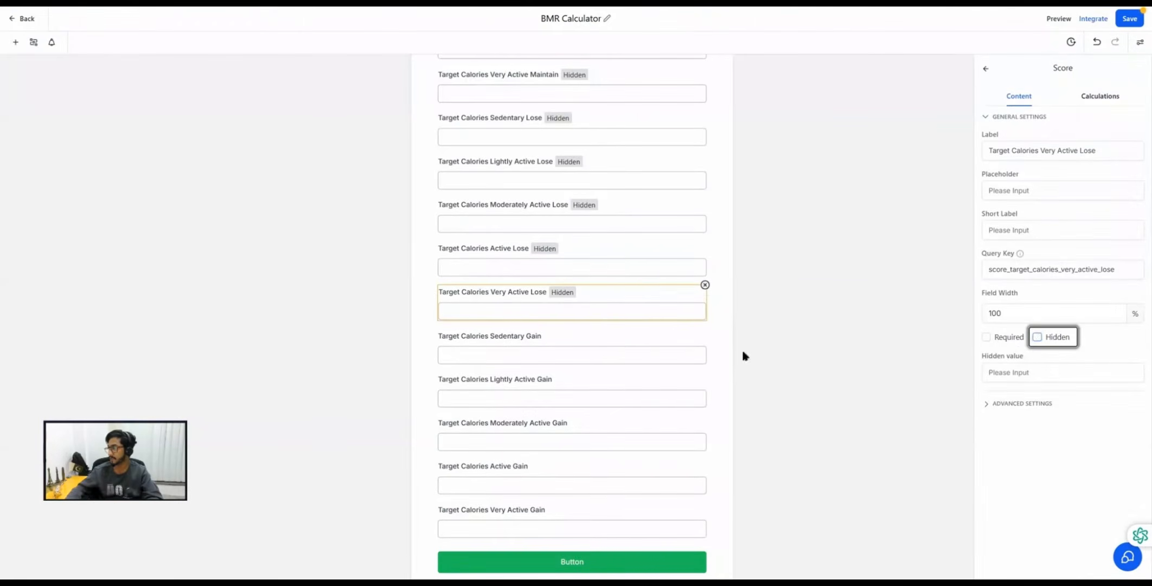
# Mark the Target Calories Sedentary Gain and Lightly Active Gain fields as hidden.
pyautogui.click(556, 352)
pyautogui.click(1037, 337)
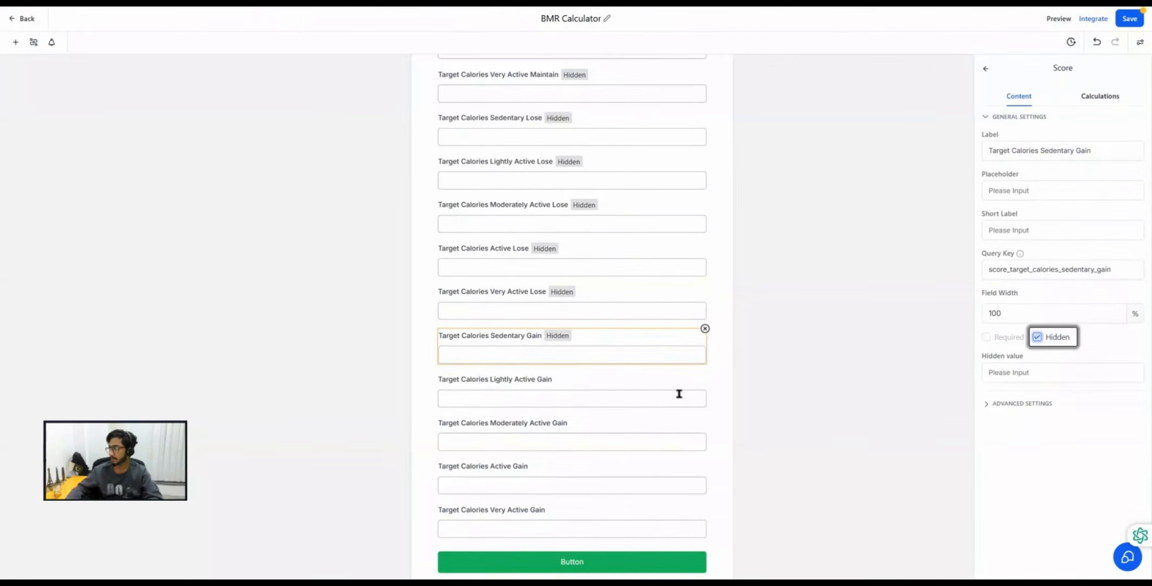
pyautogui.click(680, 398)
pyautogui.click(1037, 337)
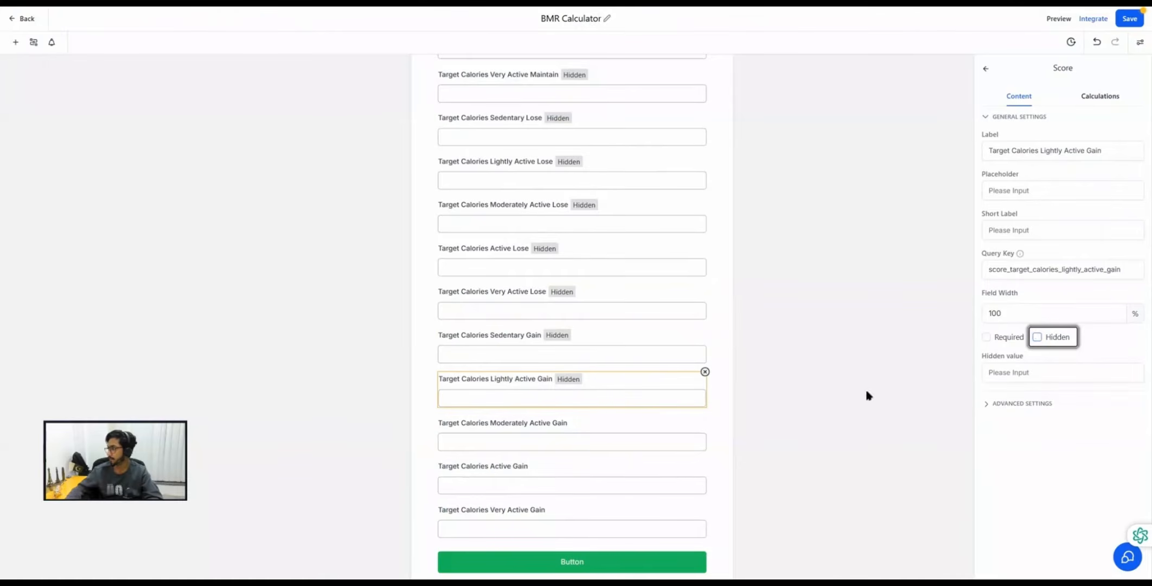
# Mark the Target Calories Moderately Active Gain, Active Gain and Very Active Gain fields as hidden and save the form.
pyautogui.click(545, 440)
pyautogui.click(1038, 337)
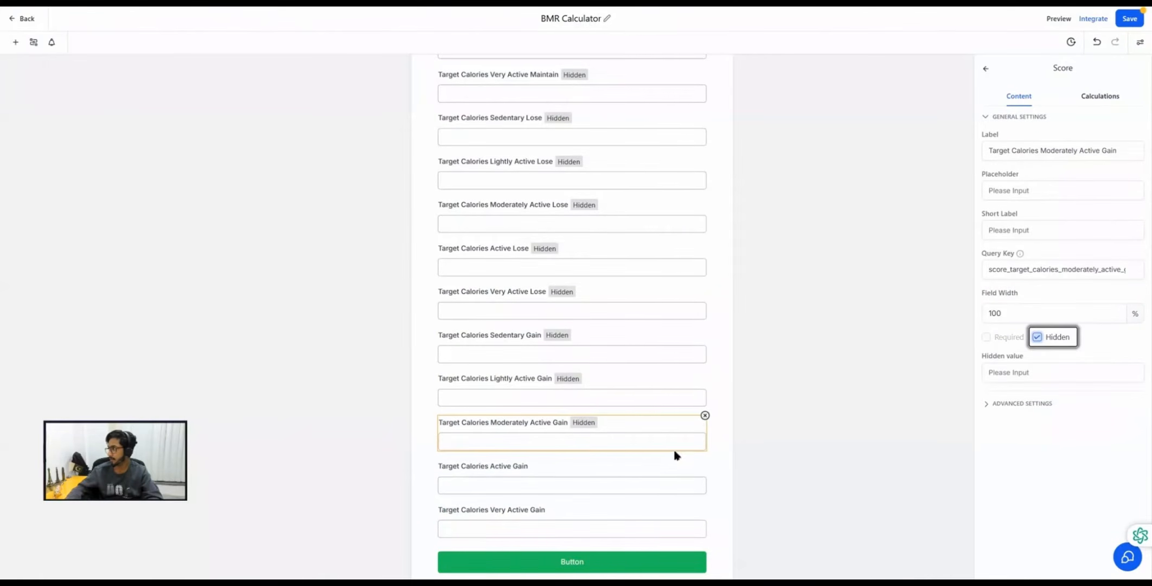
pyautogui.click(513, 524)
pyautogui.click(566, 481)
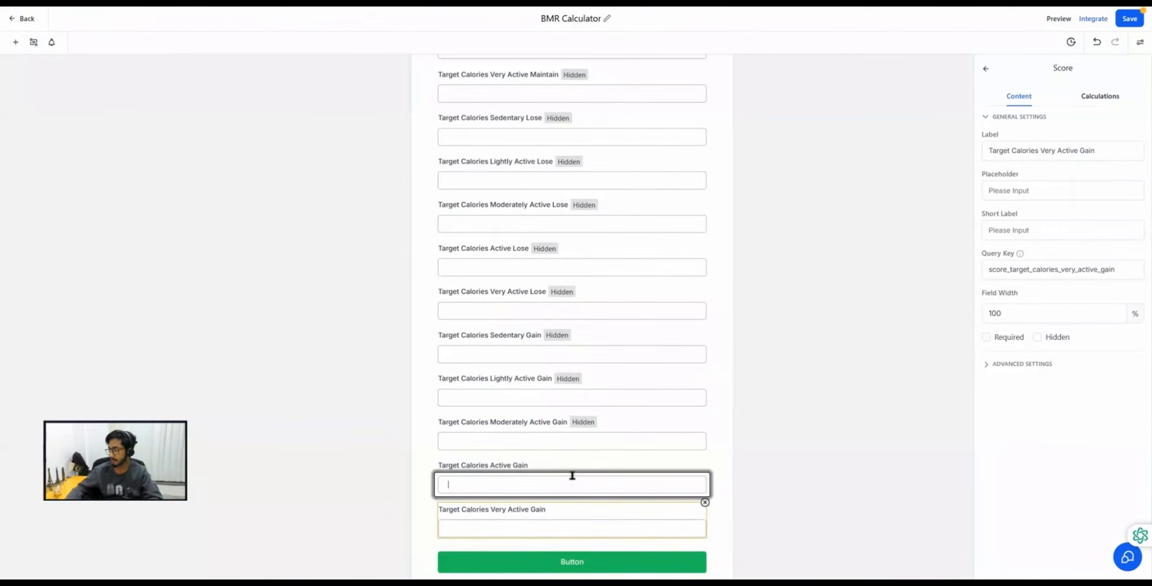
pyautogui.click(1038, 337)
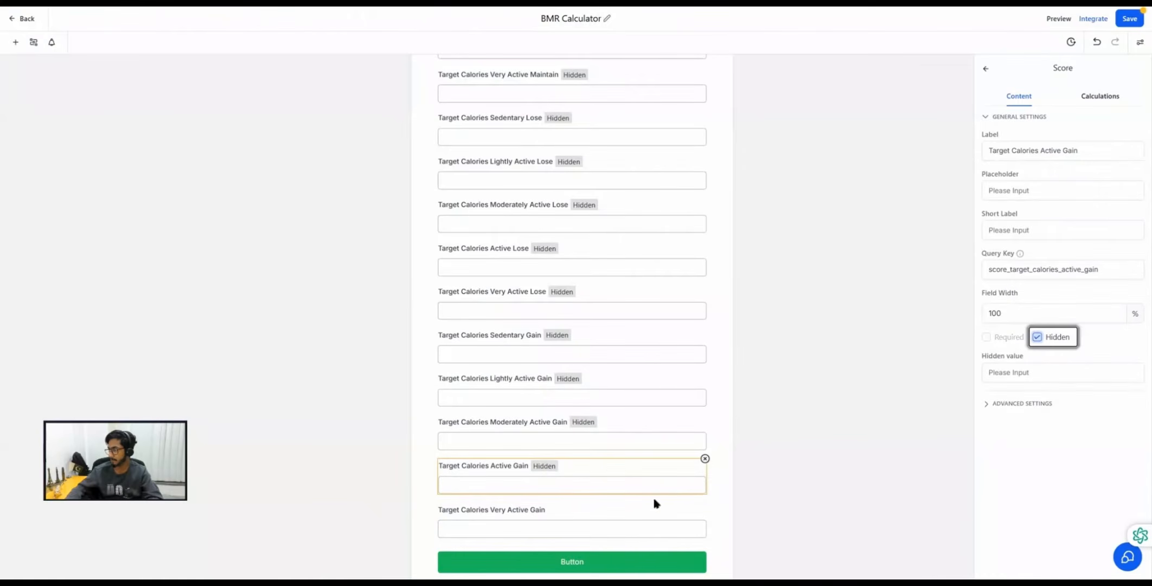
pyautogui.click(621, 532)
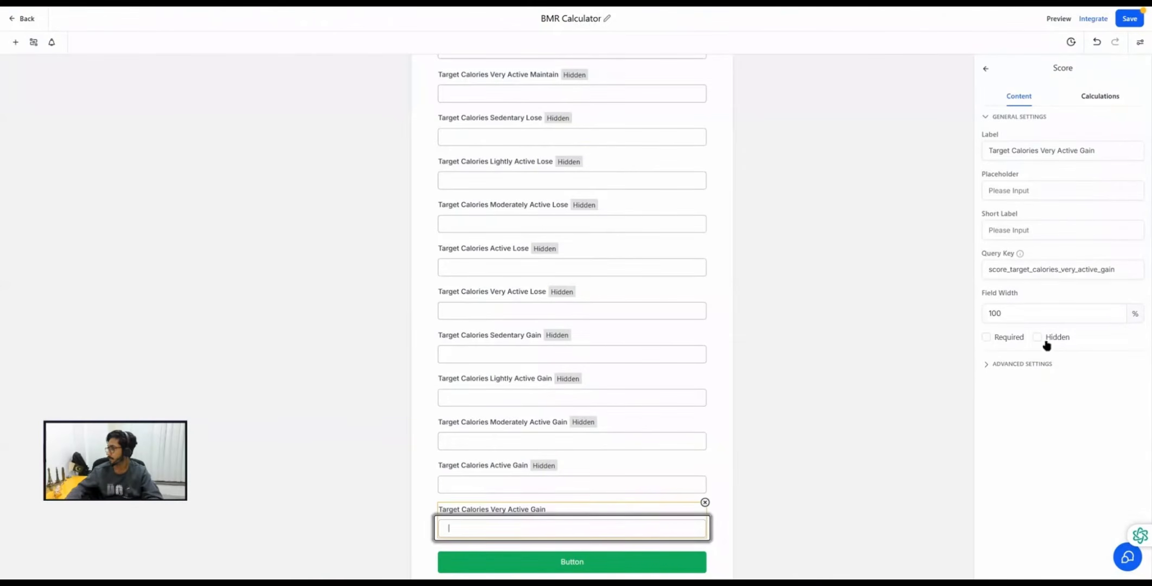
pyautogui.click(1045, 342)
pyautogui.click(1130, 19)
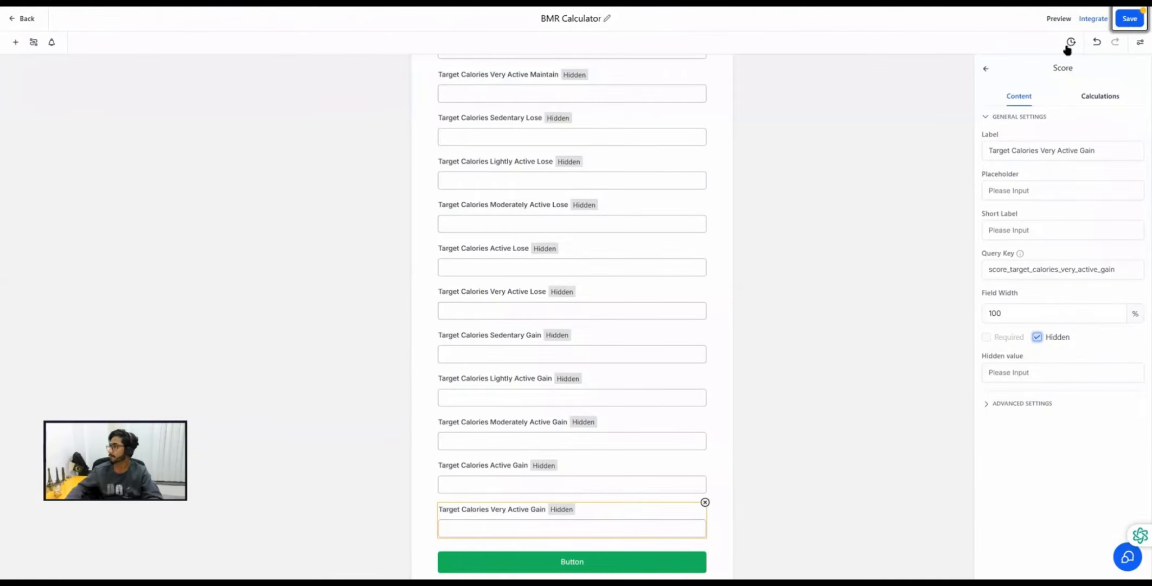
# Mark the Target Calories Maintain fields as hidden for the Sedentary, Lightly Active, Moderately Active, Active and Very Active levels.
pyautogui.click(567, 508)
pyautogui.scroll(7, 567, 506)
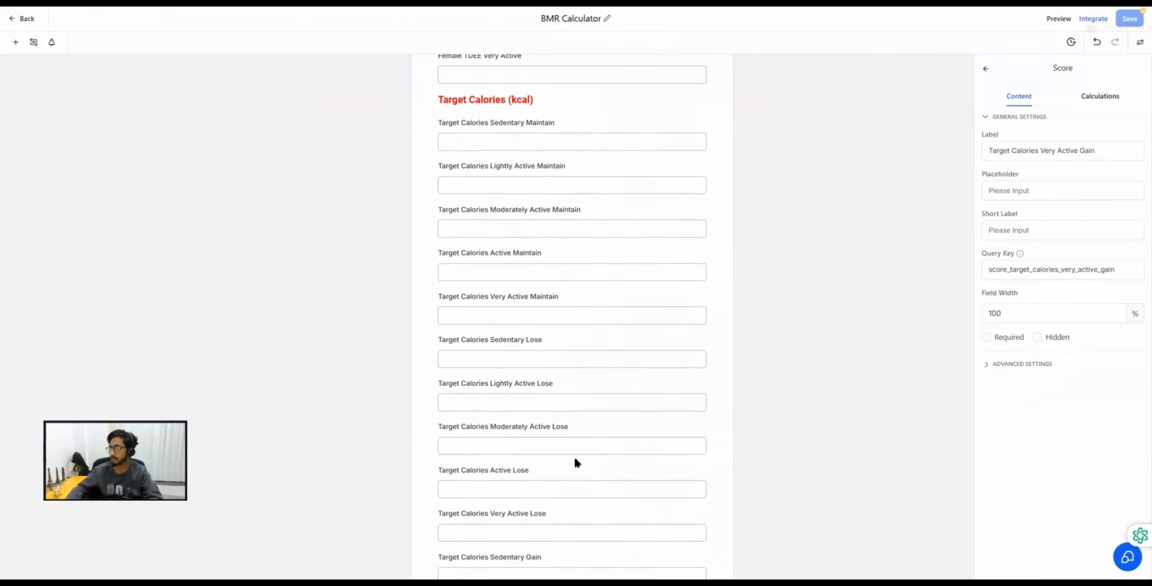
pyautogui.click(491, 409)
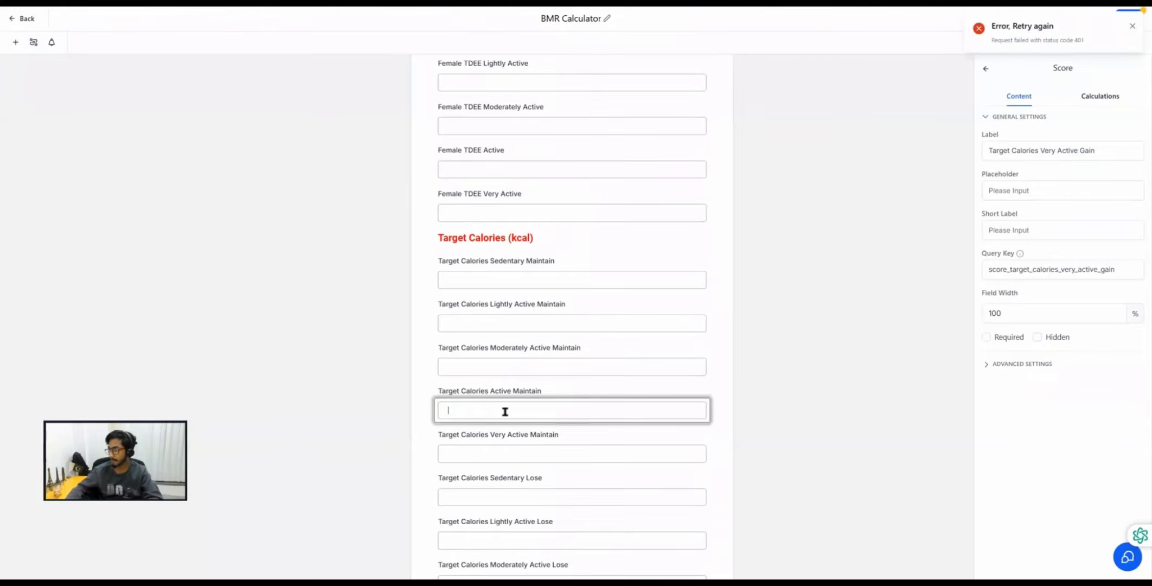
pyautogui.click(1037, 337)
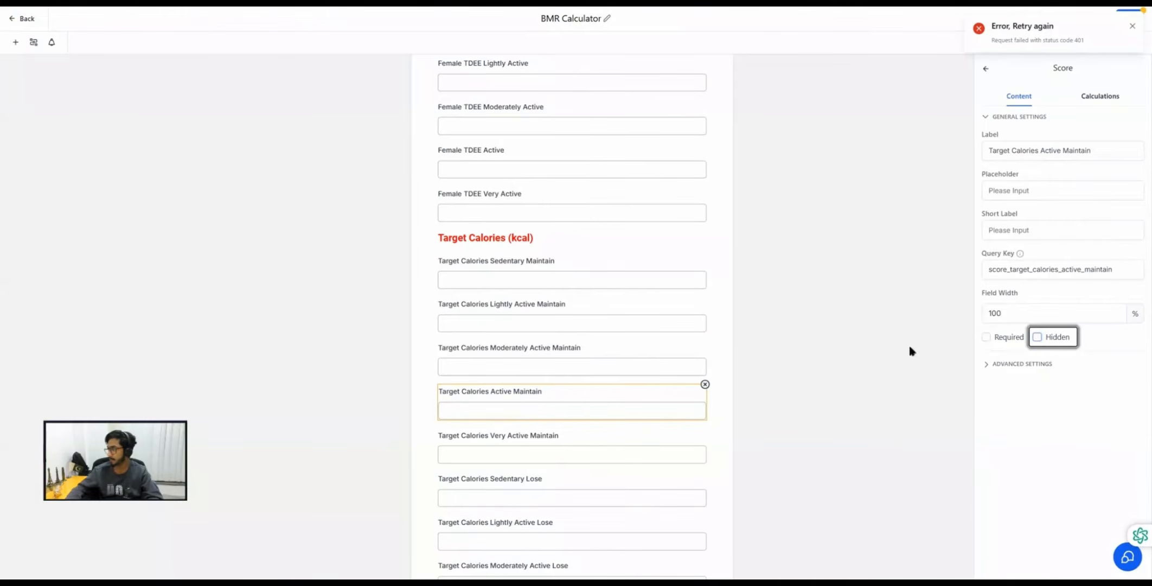
pyautogui.click(599, 366)
pyautogui.click(1038, 337)
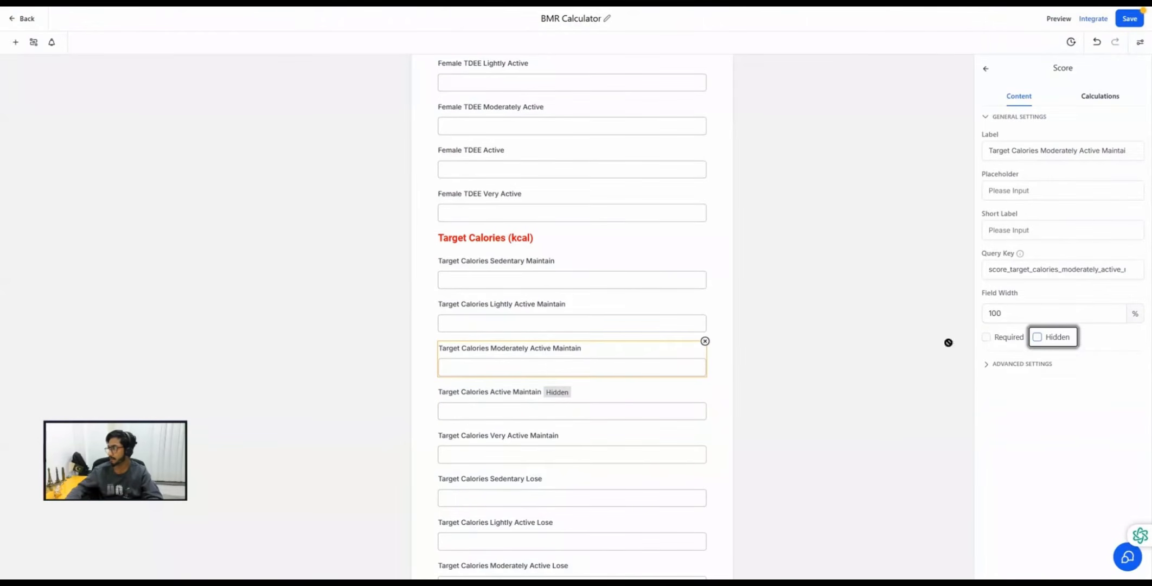
pyautogui.click(593, 322)
pyautogui.click(1038, 337)
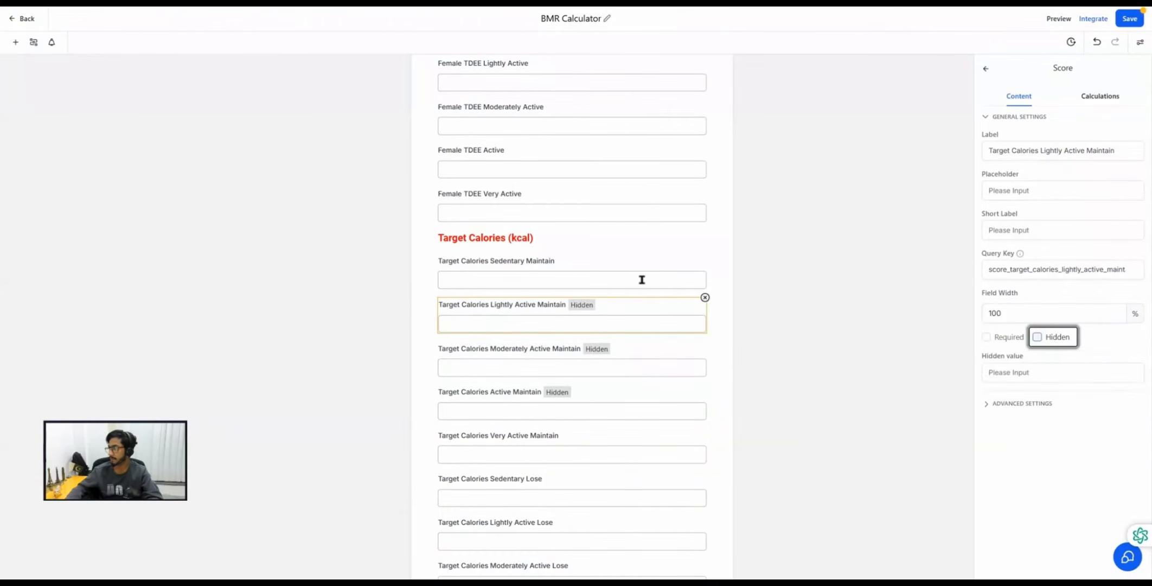
pyautogui.click(651, 280)
pyautogui.click(1037, 337)
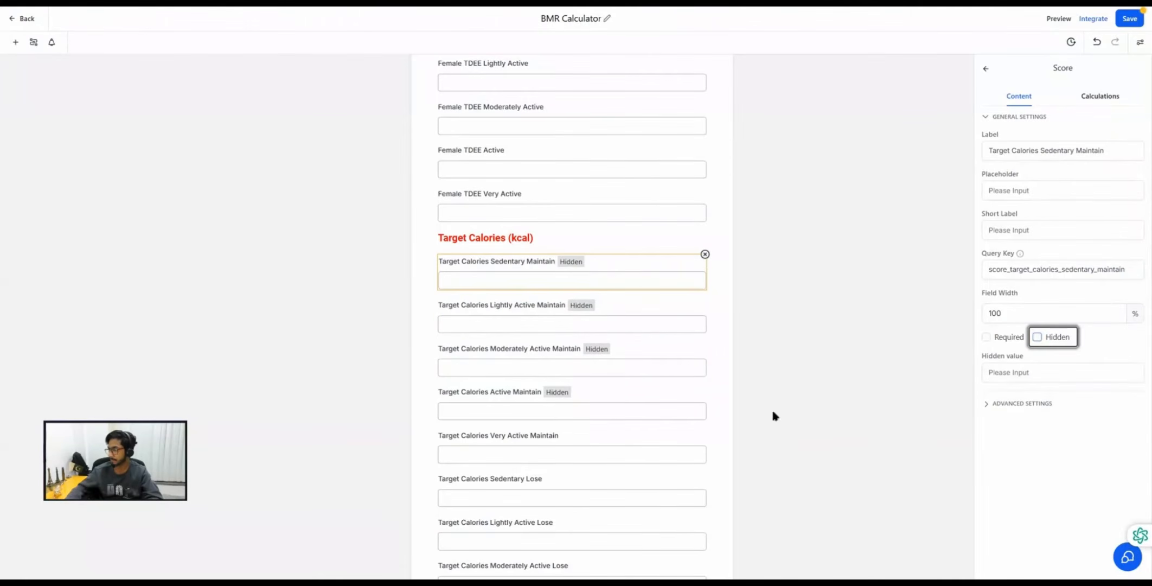
pyautogui.click(548, 449)
pyautogui.click(1038, 337)
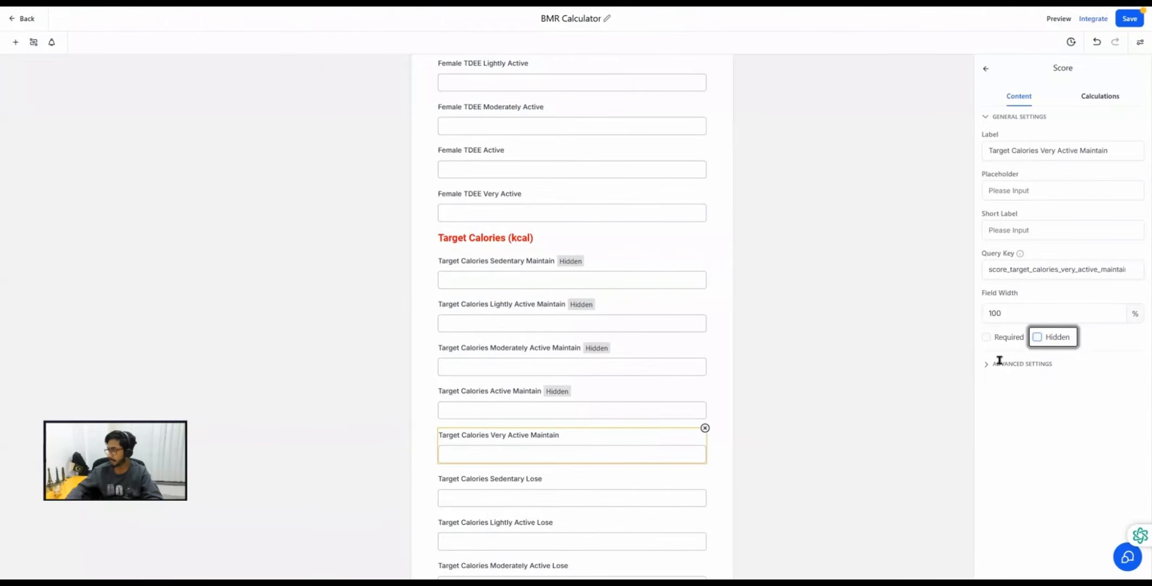
# Mark the Target Calories Lose fields as hidden for the Sedentary, Lightly Active, Moderately Active, Active and Very Active levels.
pyautogui.click(588, 500)
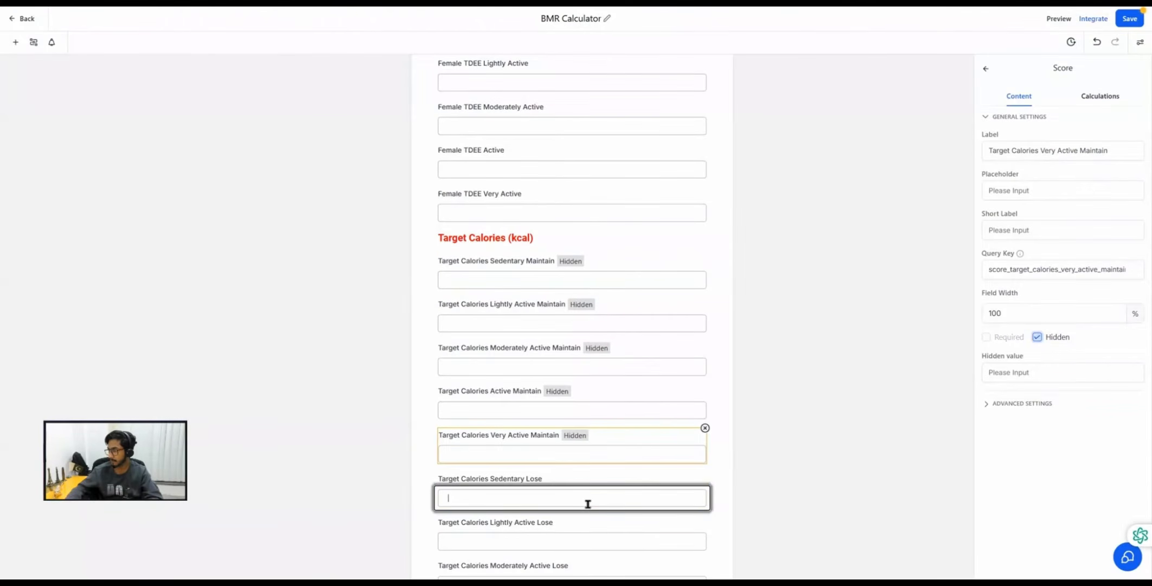
pyautogui.click(1038, 337)
pyautogui.scroll(-2, 526, 464)
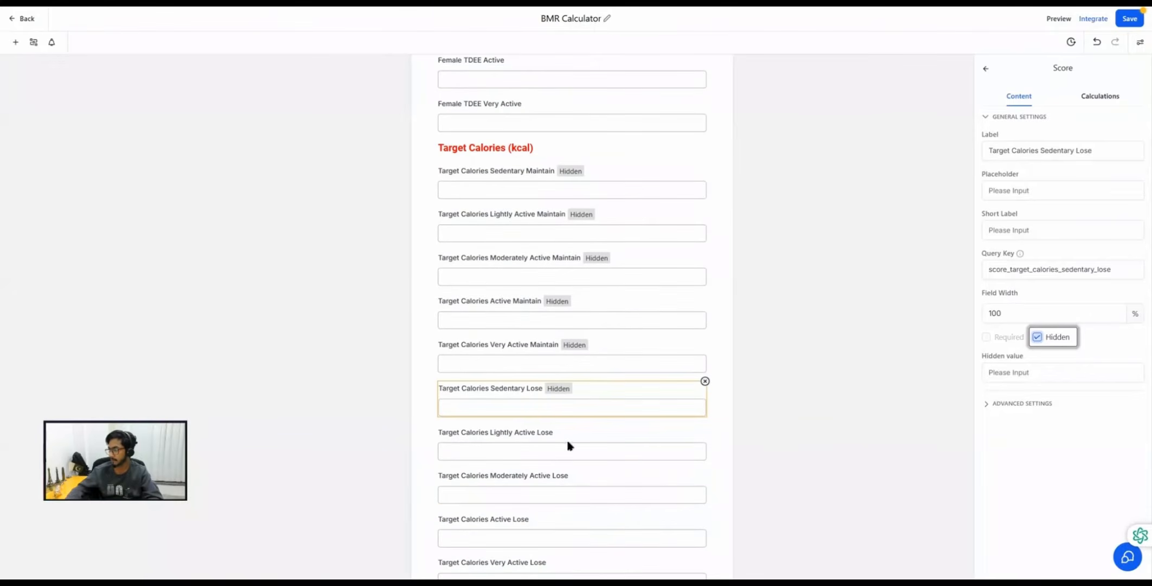
pyautogui.click(561, 451)
pyautogui.click(1038, 337)
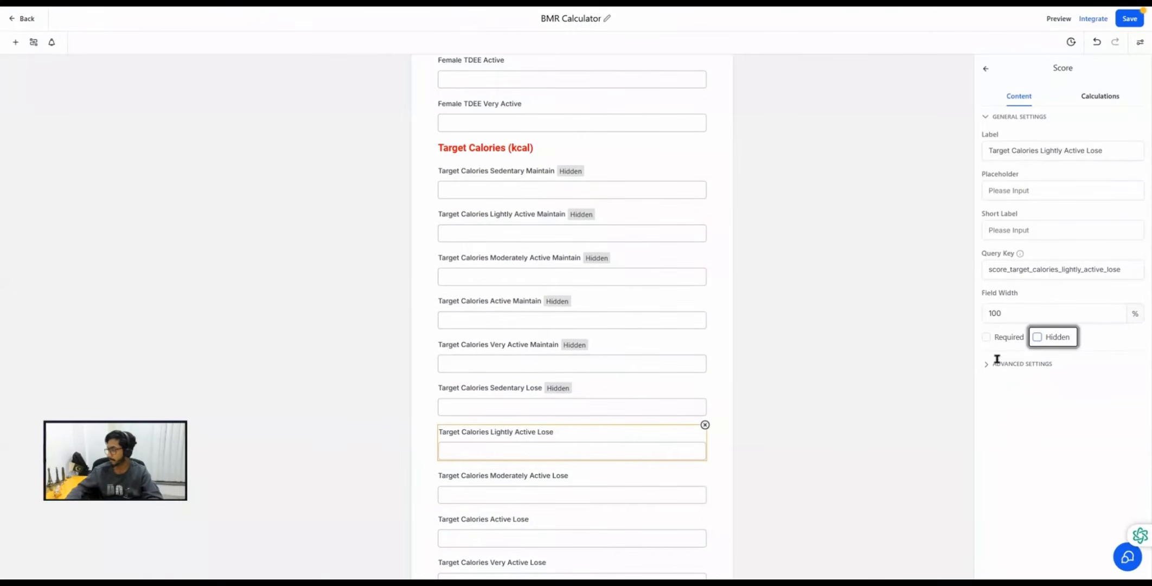
pyautogui.click(541, 491)
pyautogui.click(1037, 338)
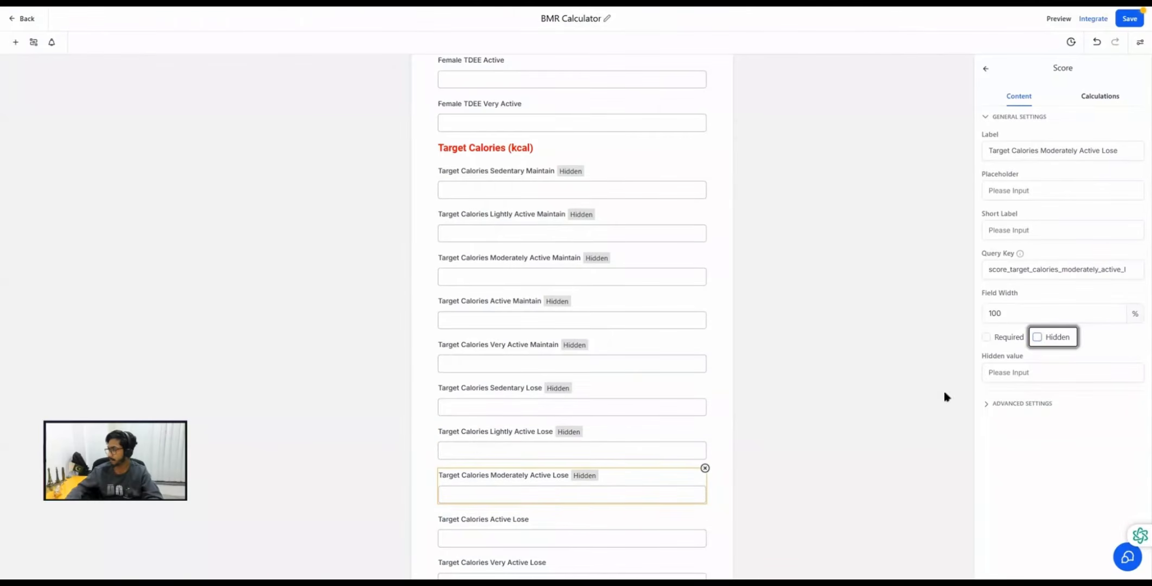
pyautogui.click(558, 538)
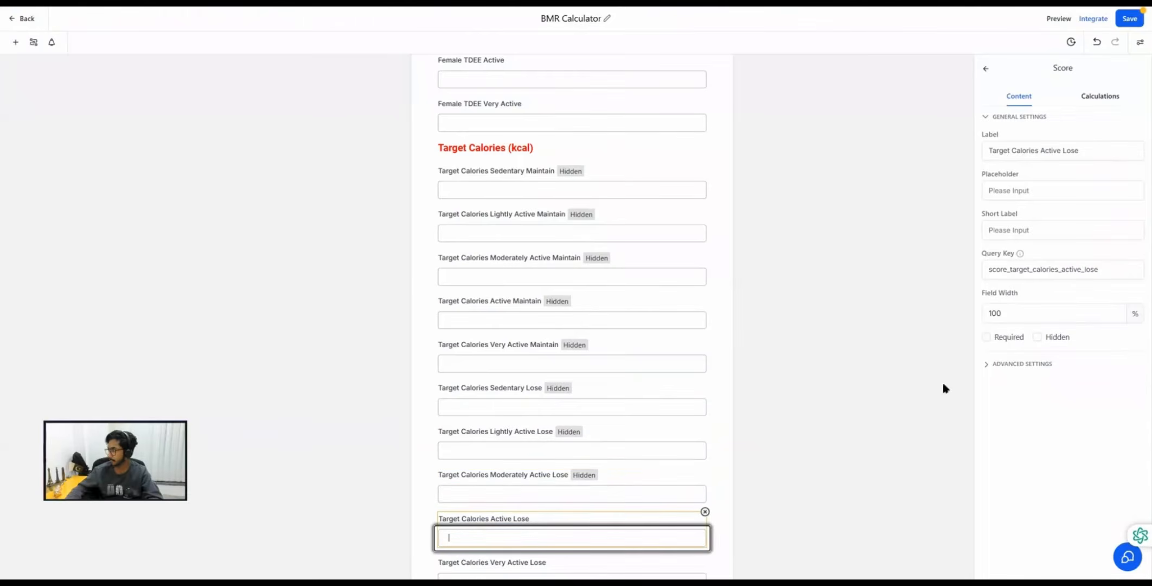
pyautogui.click(1038, 336)
pyautogui.scroll(-3, 602, 443)
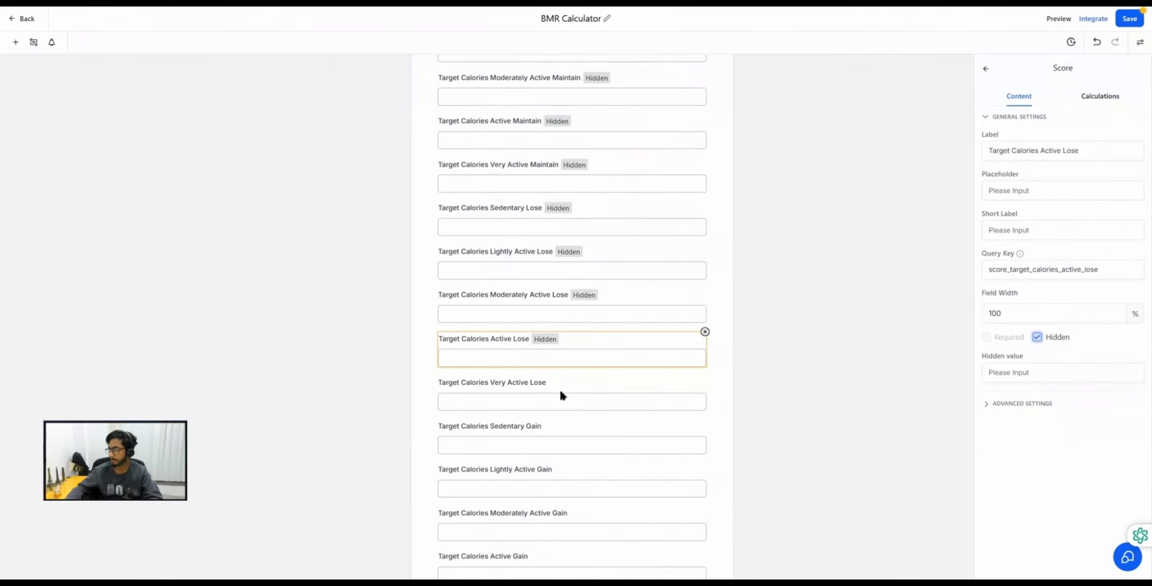
pyautogui.click(552, 400)
pyautogui.click(1037, 337)
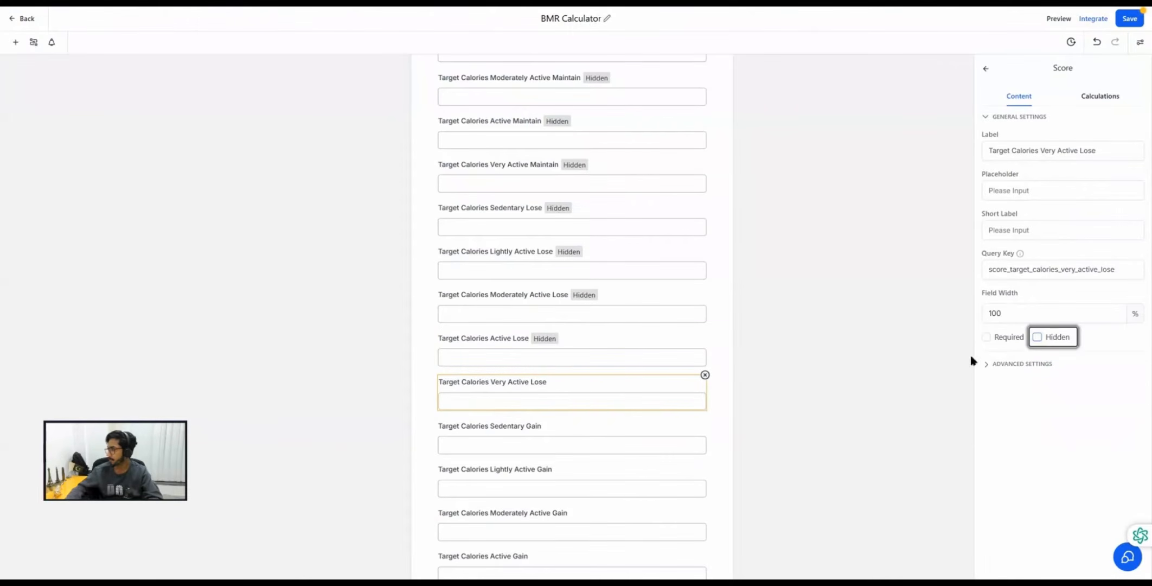
# Mark the Target Calories Gain fields as hidden for the Sedentary, Lightly Active, Moderately Active, Active and Very Active levels.
pyautogui.click(525, 446)
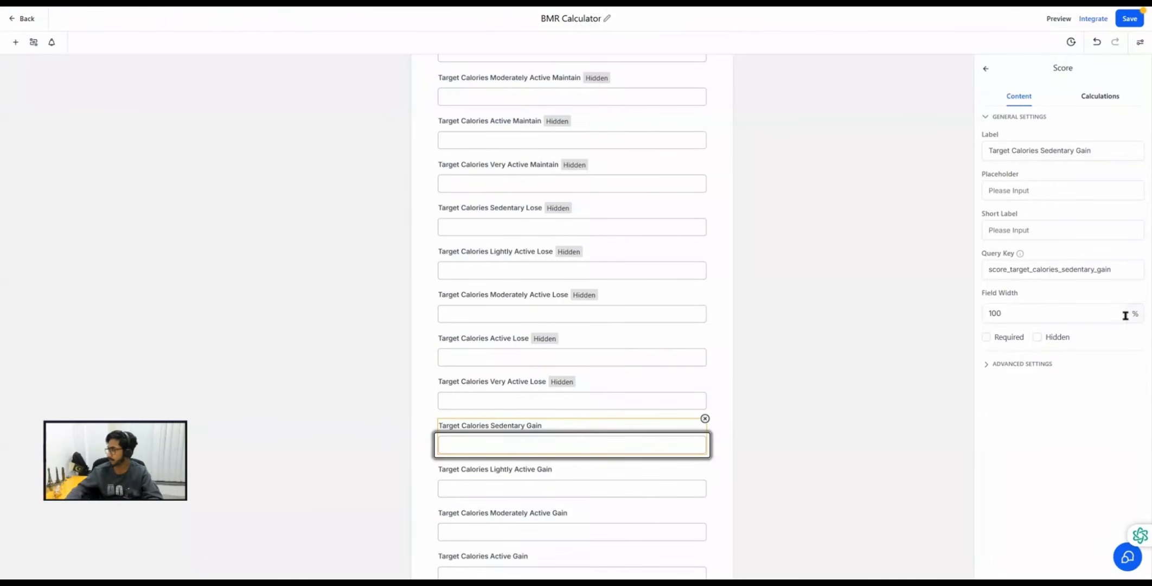
pyautogui.click(1037, 337)
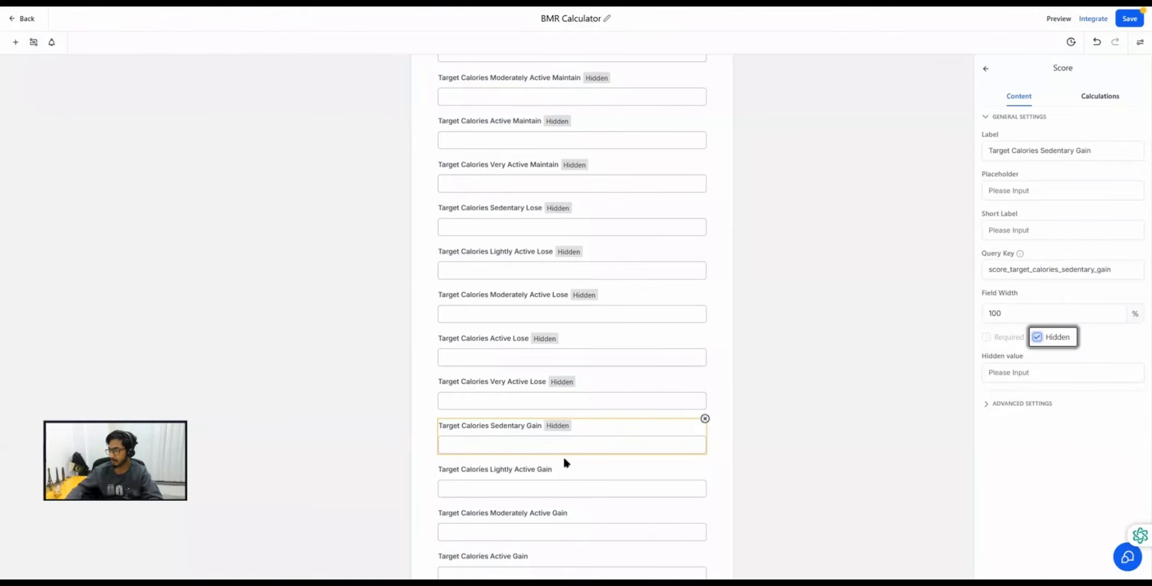
pyautogui.click(586, 482)
pyautogui.click(1037, 337)
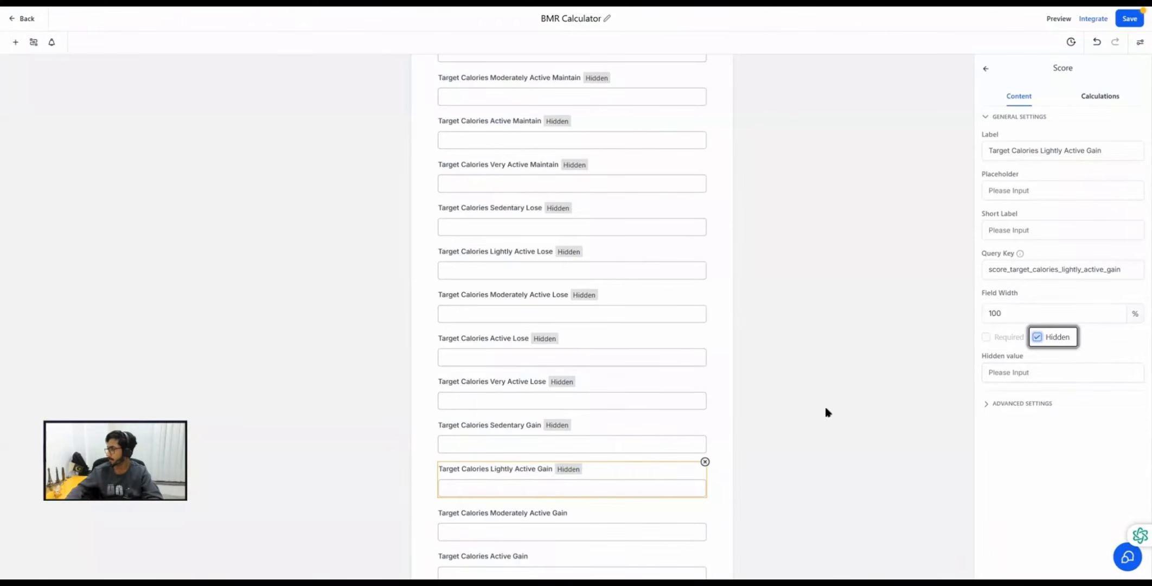
pyautogui.scroll(-3, 572, 434)
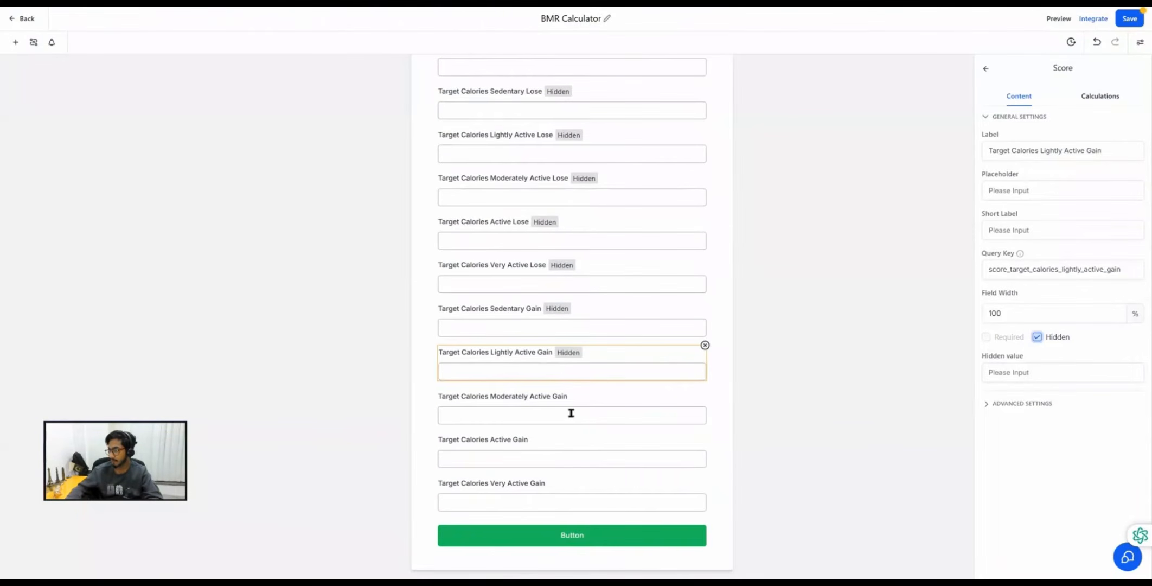
pyautogui.click(545, 504)
pyautogui.click(1053, 339)
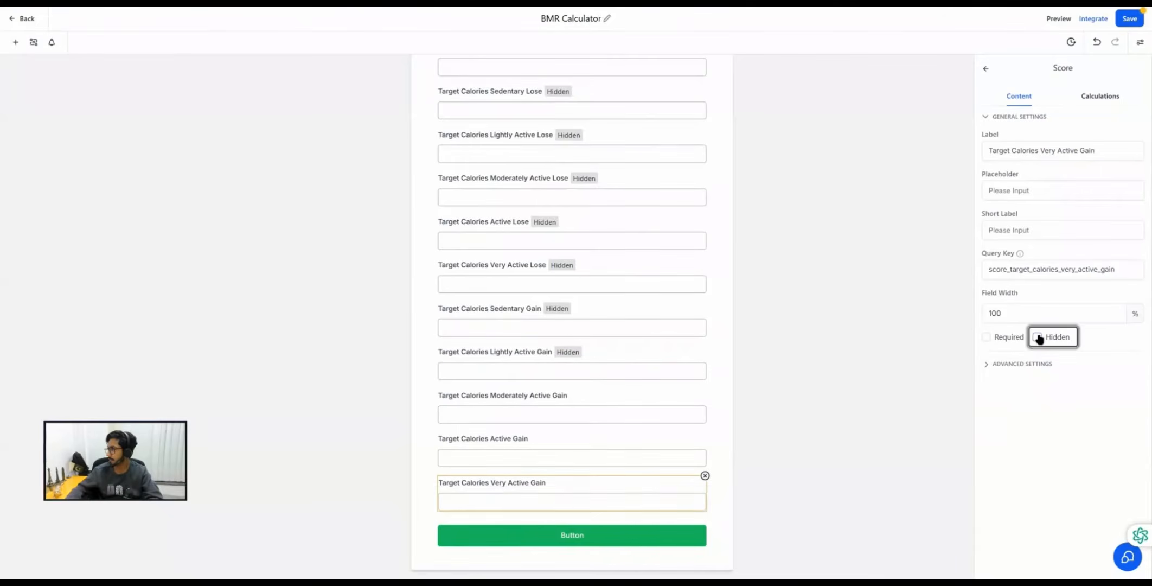
pyautogui.click(560, 438)
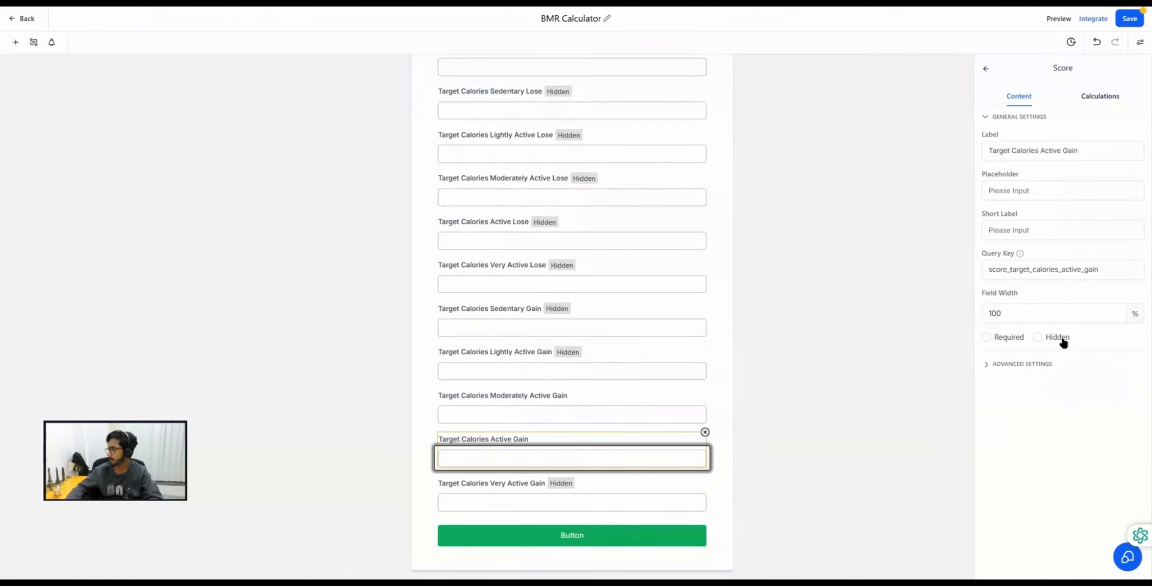
pyautogui.click(1037, 337)
pyautogui.click(597, 404)
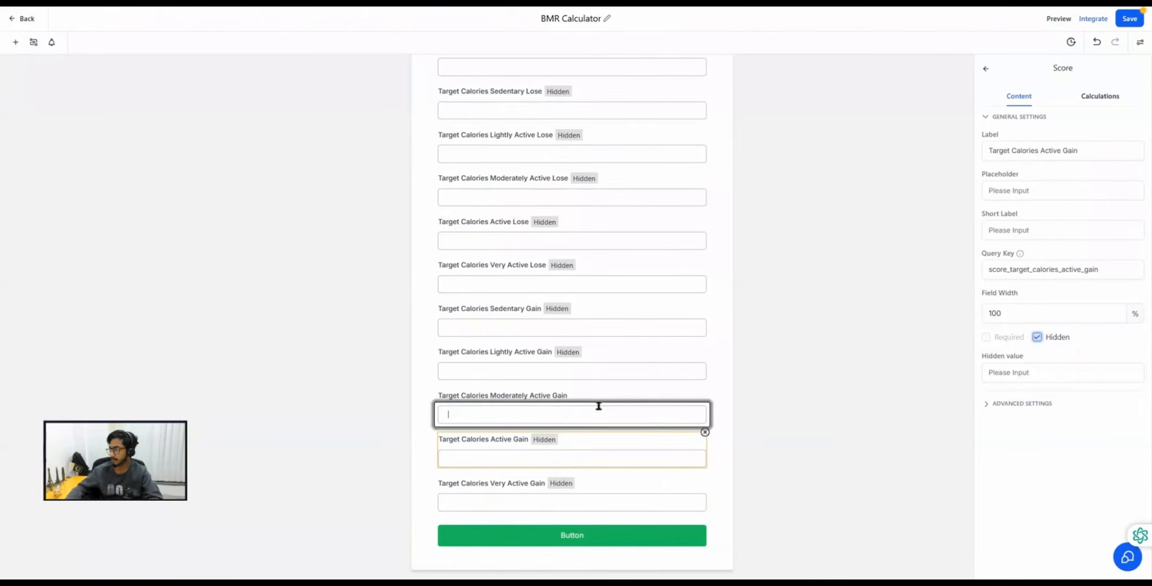
pyautogui.click(1037, 337)
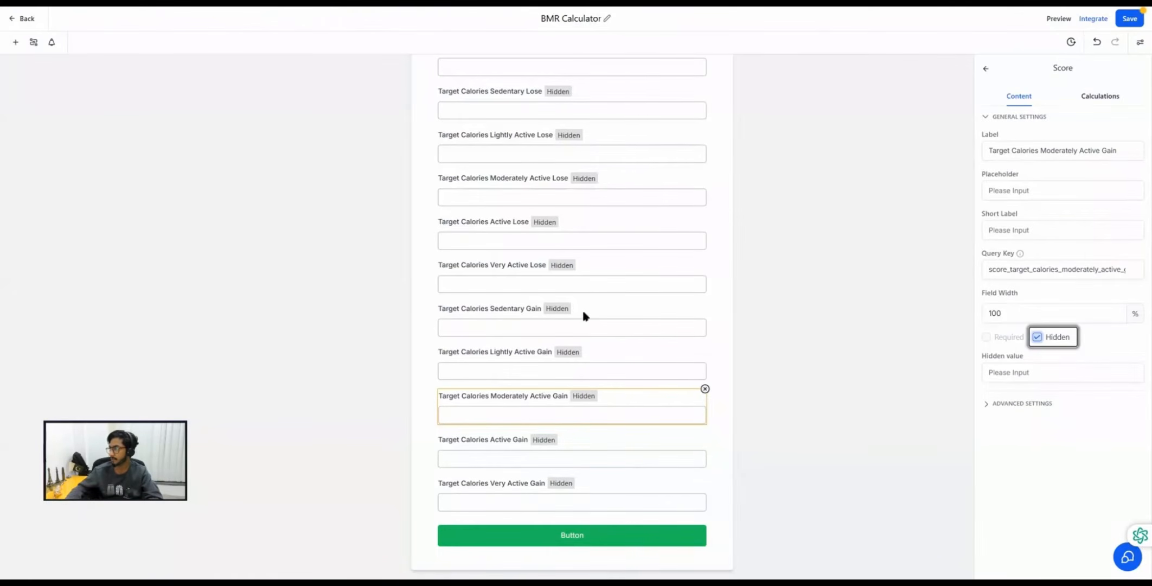
# Mark the Female TDEE fields as hidden for the Very Active, Active, Moderately Active, Lightly Active and Sedentary levels.
pyautogui.scroll(5, 580, 247)
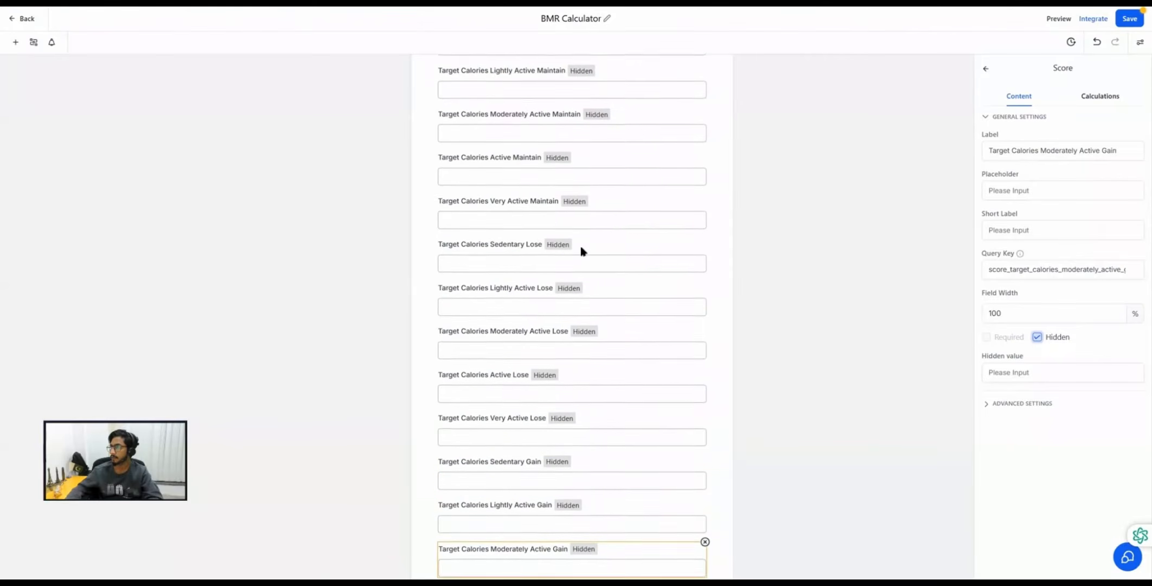
pyautogui.scroll(3, 580, 251)
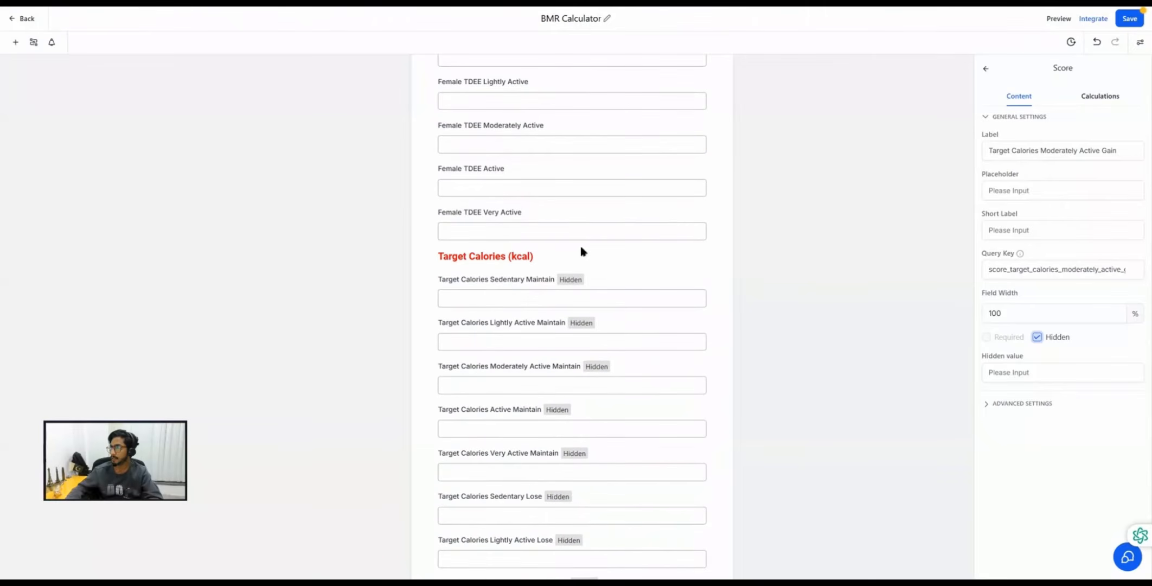
pyautogui.click(580, 228)
pyautogui.click(1037, 337)
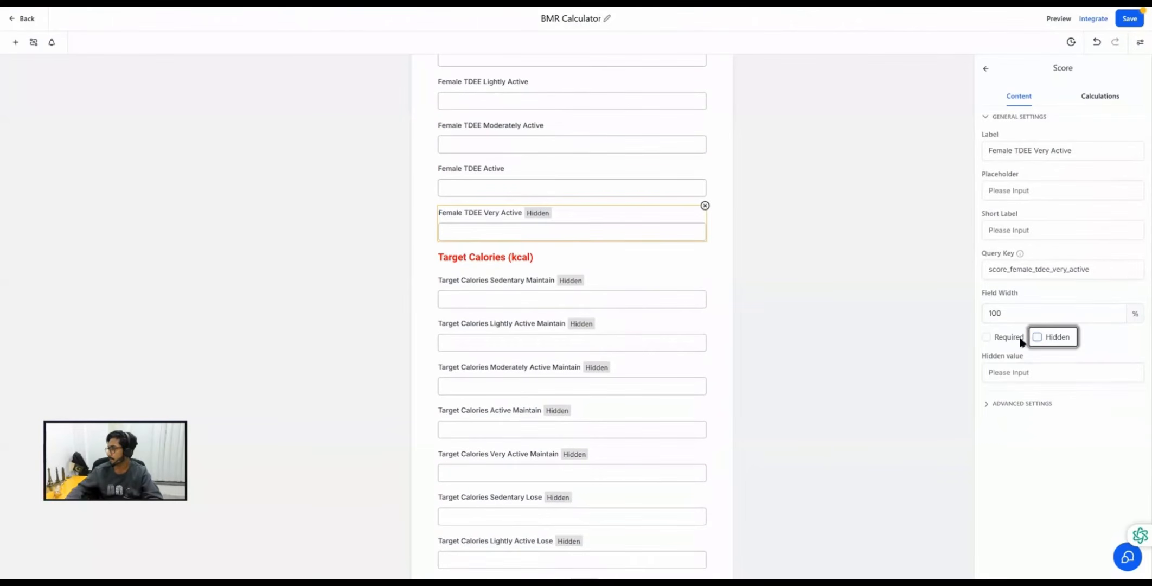
pyautogui.click(551, 188)
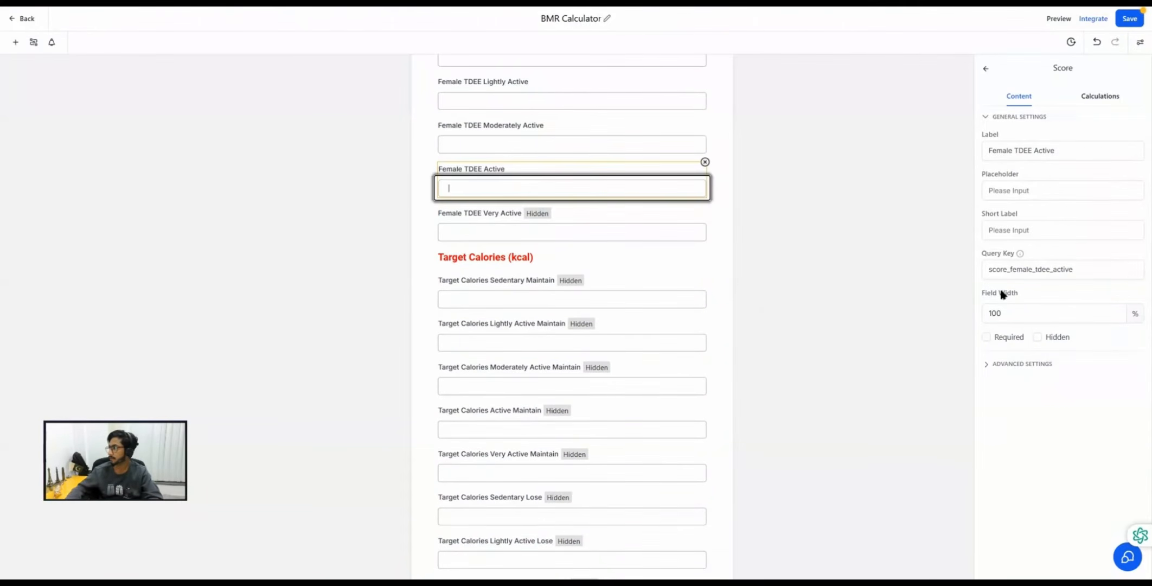
pyautogui.click(1038, 337)
pyautogui.click(618, 148)
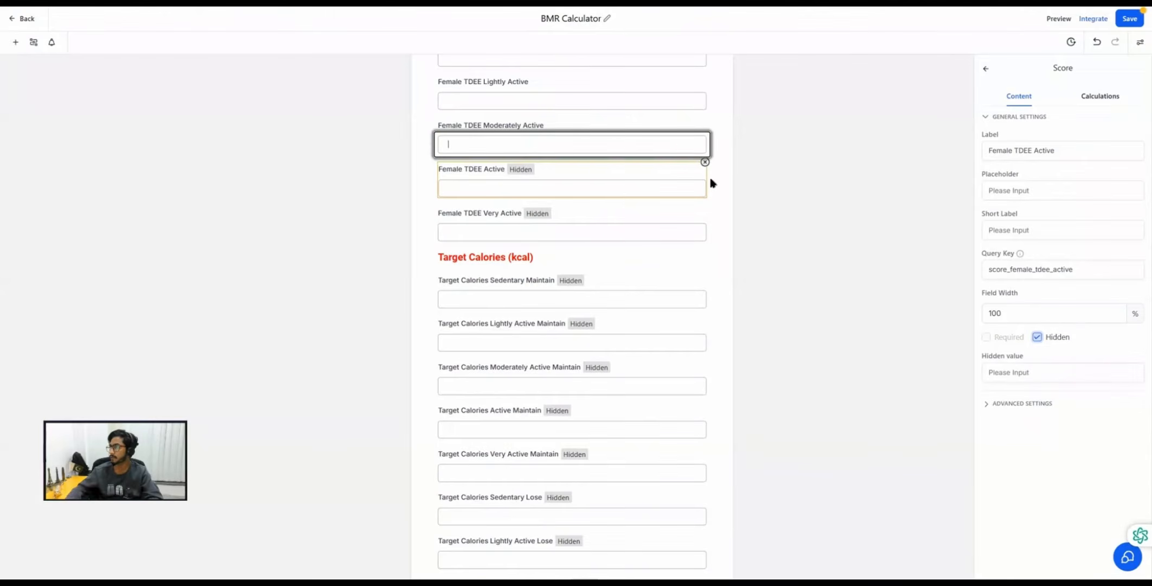
pyautogui.click(1038, 337)
pyautogui.scroll(3, 641, 183)
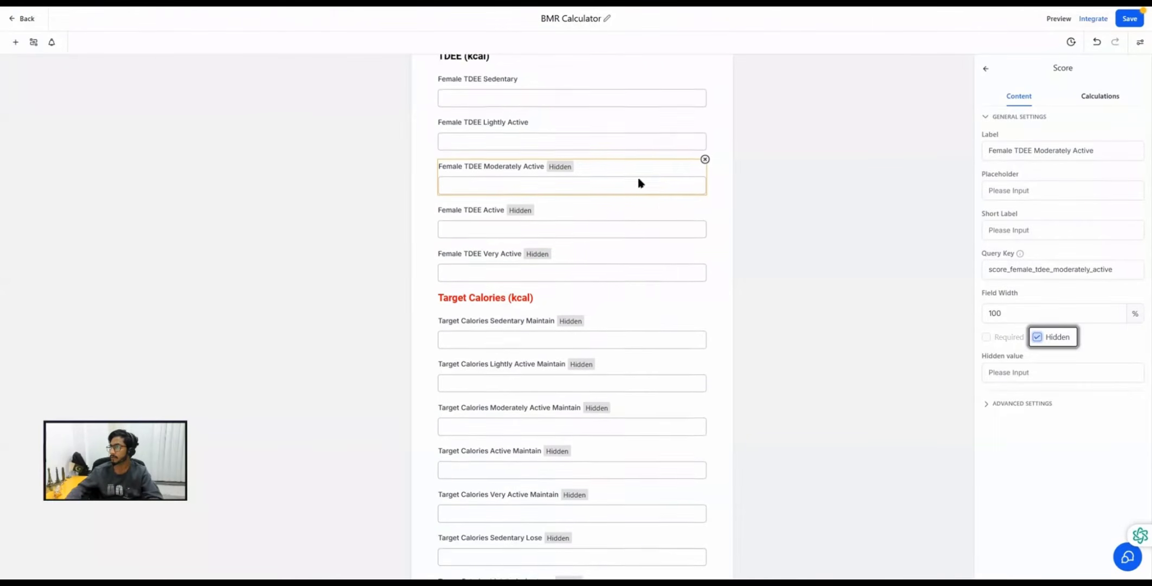
pyautogui.click(544, 187)
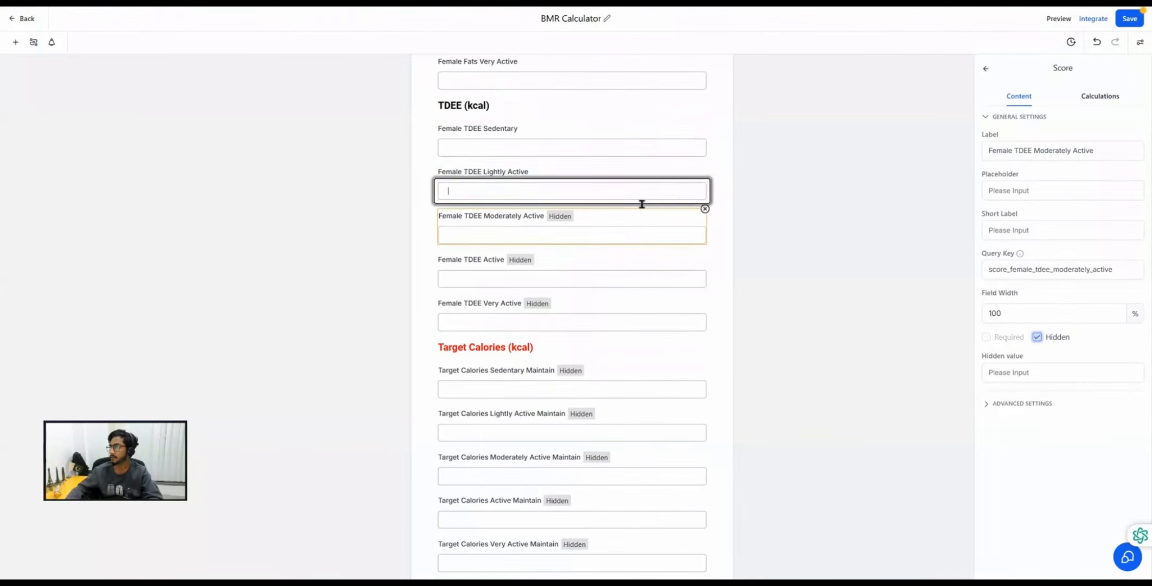
pyautogui.click(1037, 337)
pyautogui.click(539, 149)
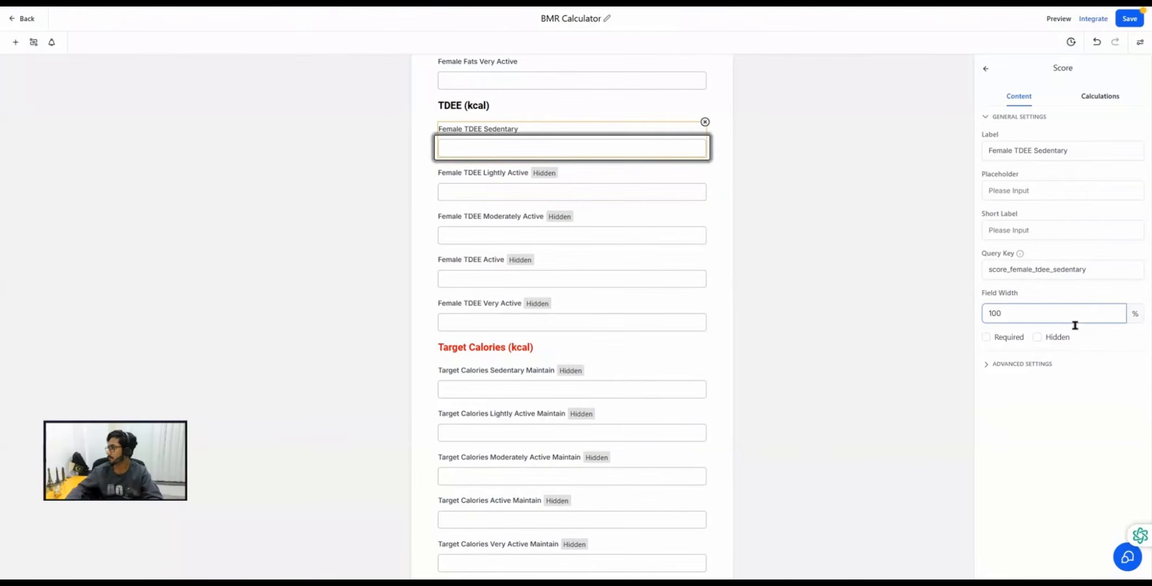
pyautogui.click(1038, 337)
# Mark the Female Fats fields as hidden for the Very Active, Active, Moderately Active, Lightly Active and Sedentary levels.
pyautogui.scroll(7, 630, 237)
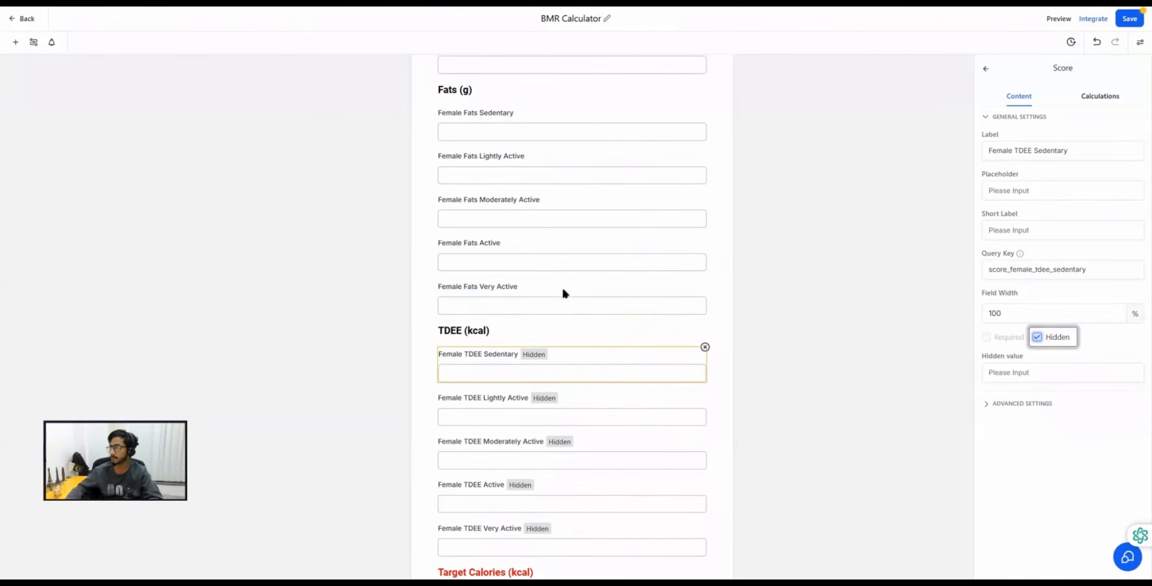
pyautogui.click(524, 307)
pyautogui.click(1037, 337)
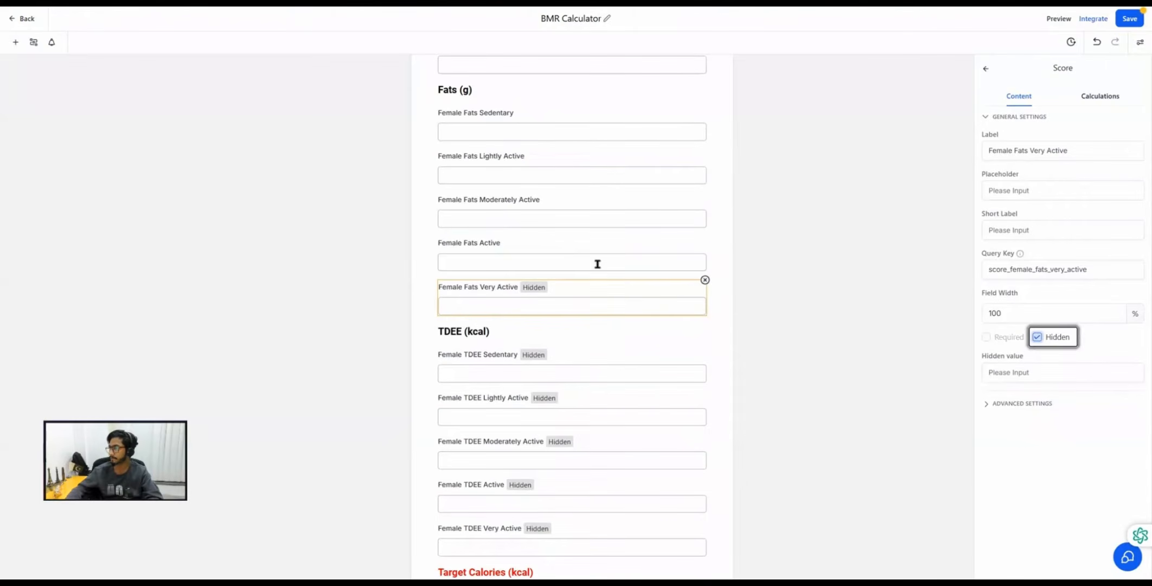
pyautogui.click(551, 258)
pyautogui.click(1037, 337)
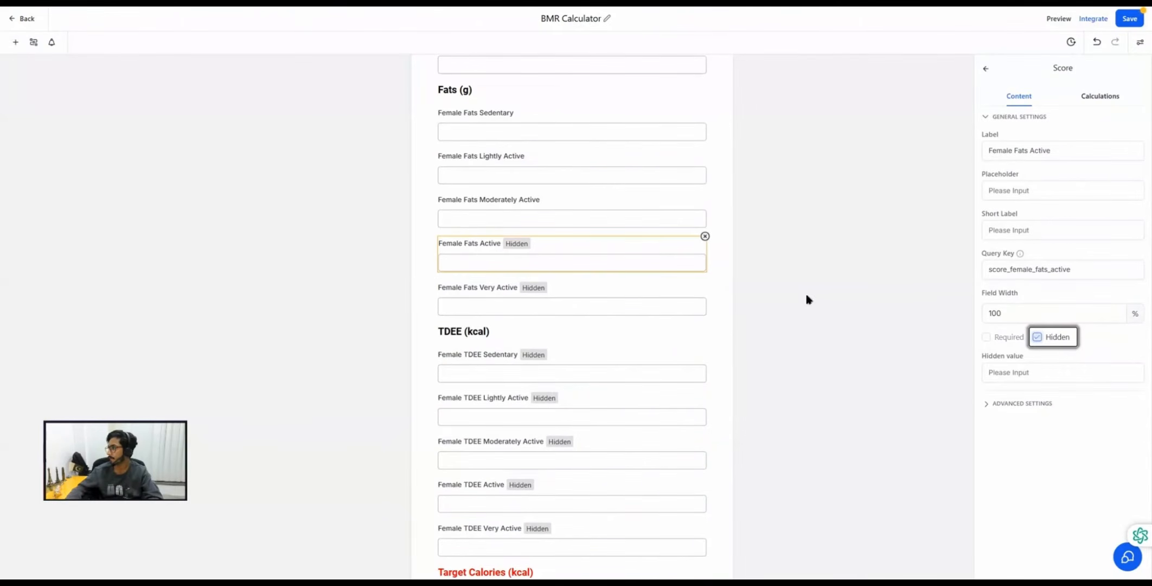
pyautogui.click(529, 218)
pyautogui.click(1035, 326)
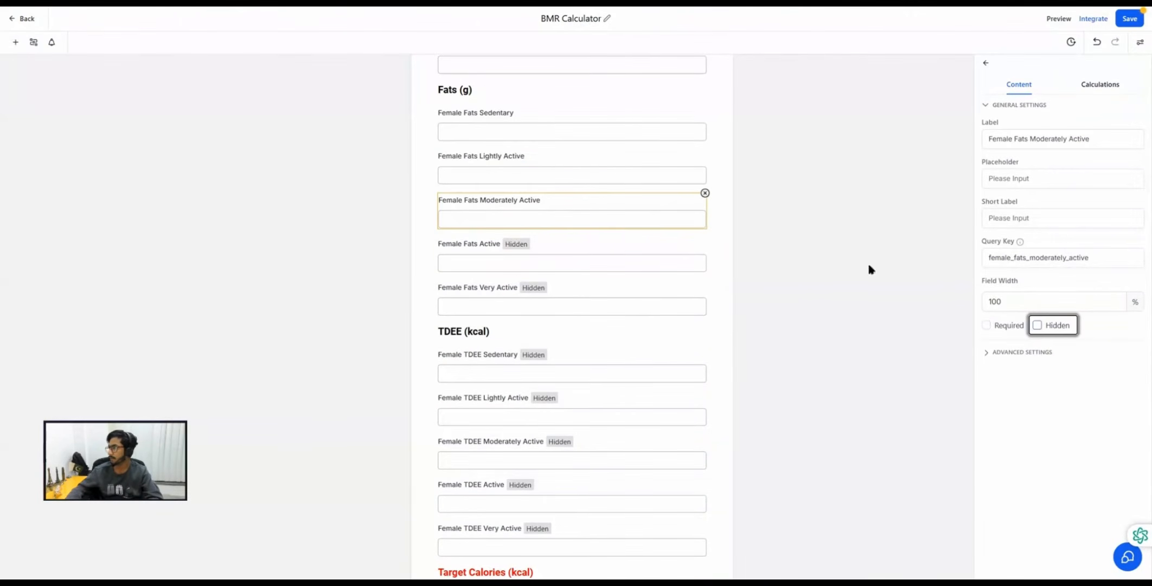
pyautogui.click(610, 176)
pyautogui.click(1038, 326)
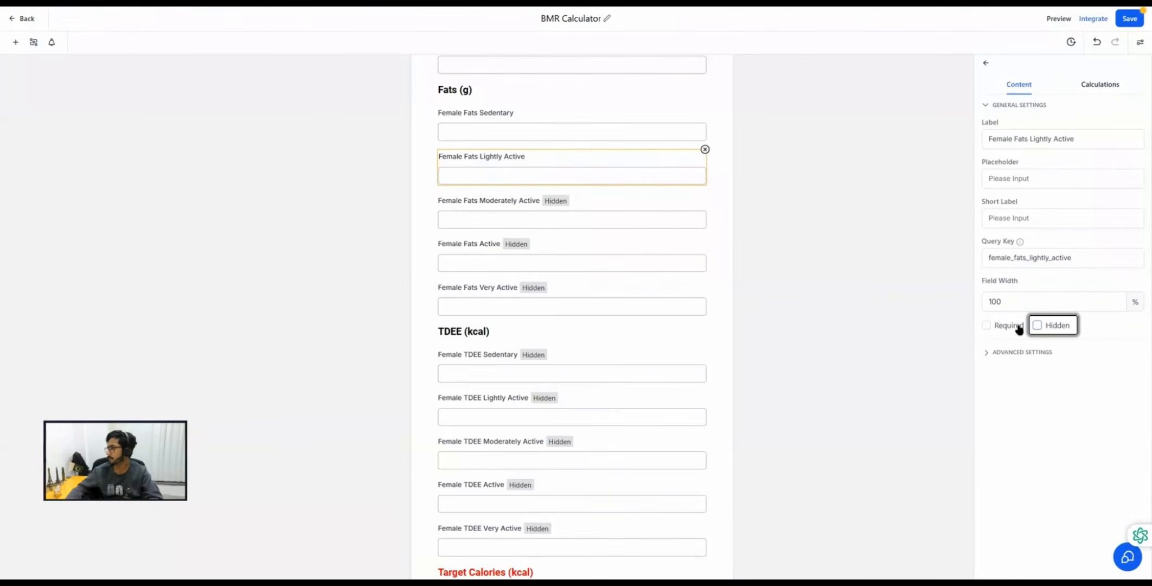
pyautogui.click(518, 129)
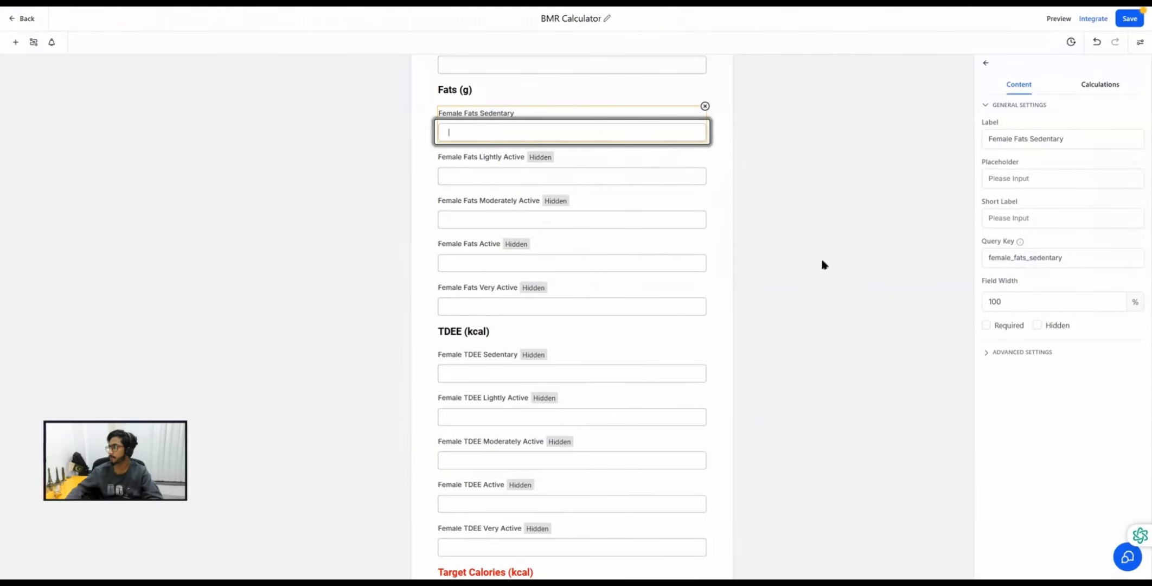
pyautogui.click(1038, 325)
# Mark the Female Carbohydrates fields as hidden for the Very Active, Moderately Active, Active, Lightly Active and Sedentary levels.
pyautogui.scroll(2, 567, 255)
pyautogui.scroll(3, 567, 257)
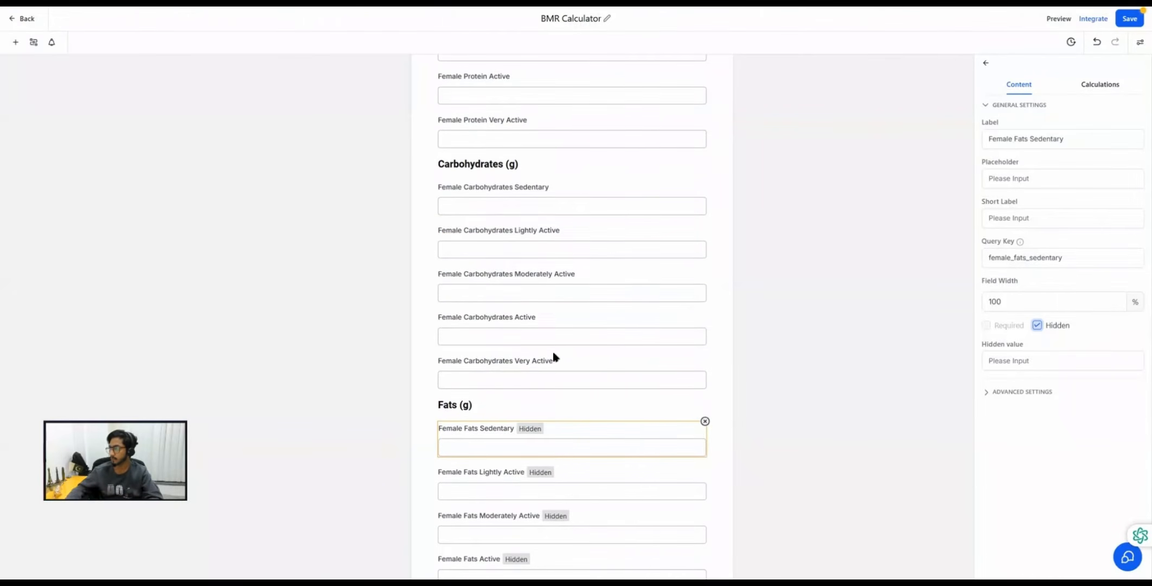
pyautogui.click(553, 337)
pyautogui.click(625, 384)
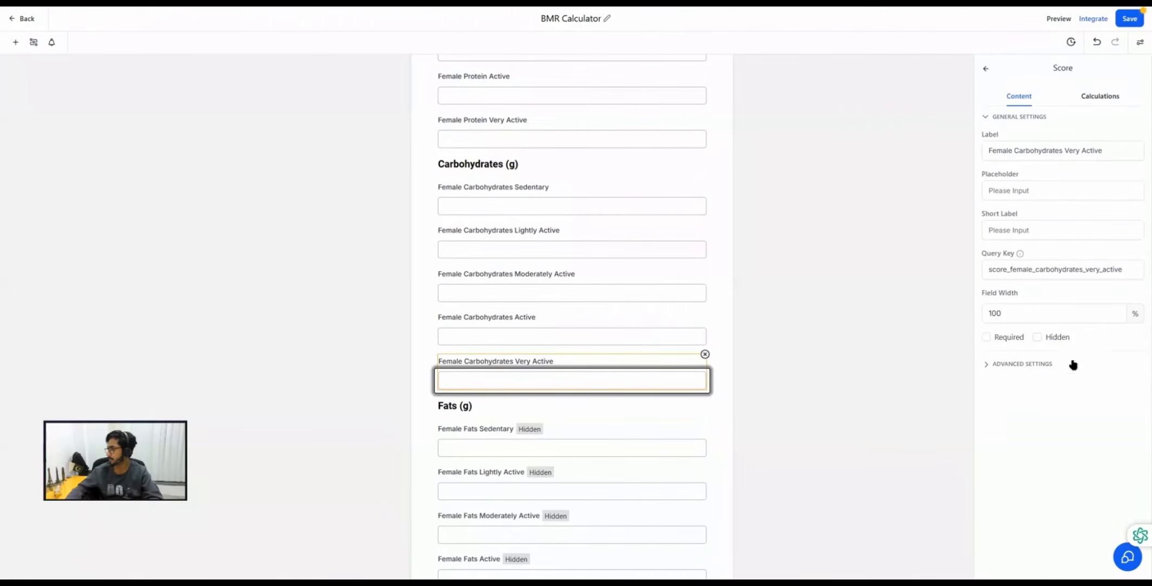
pyautogui.click(1037, 337)
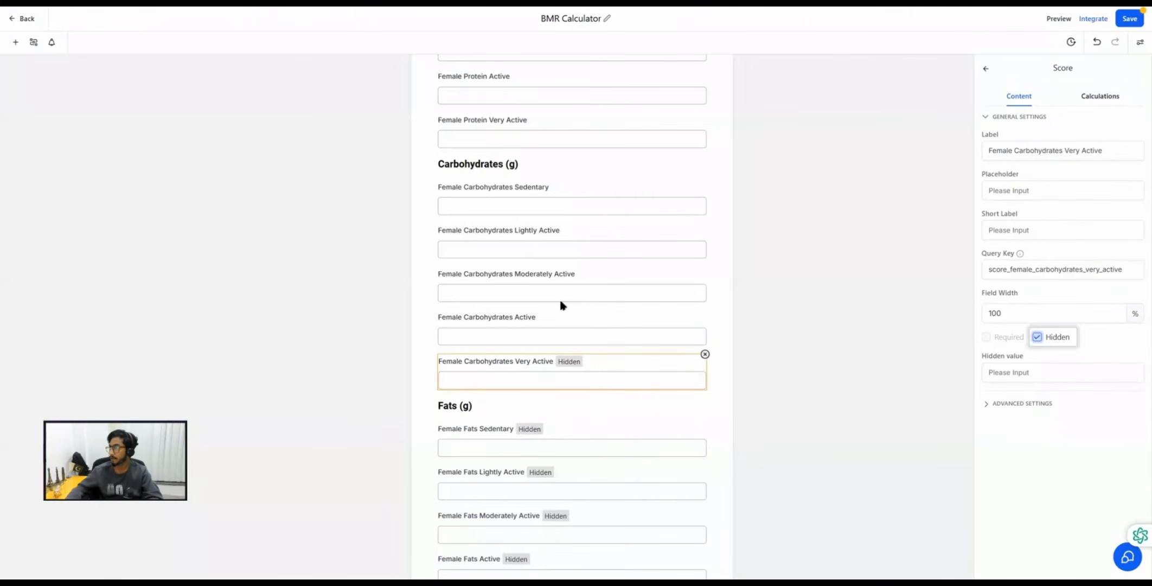
pyautogui.click(489, 296)
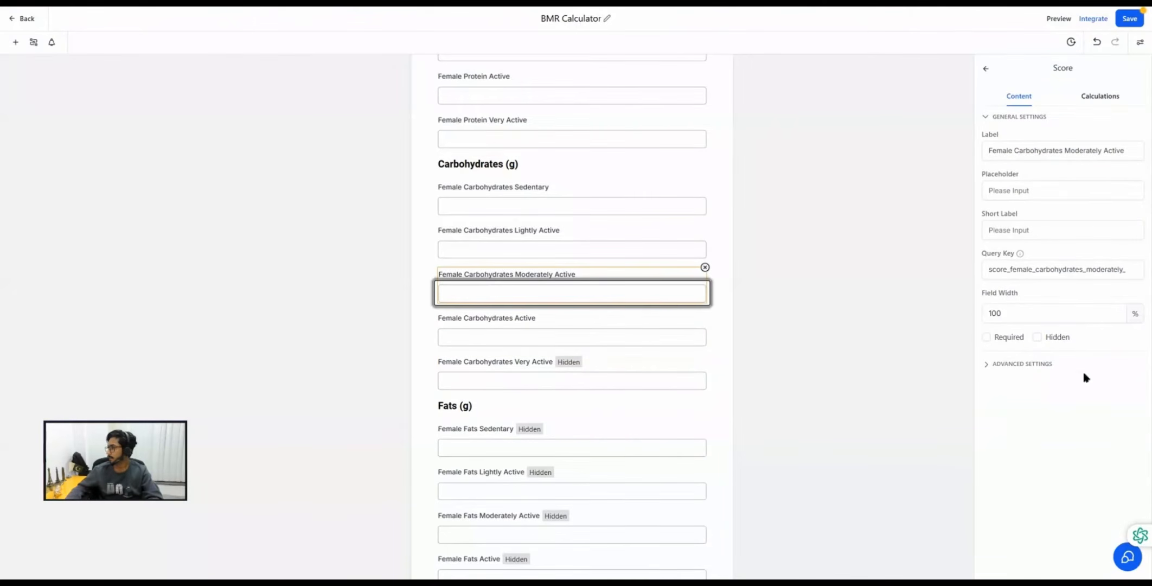
pyautogui.click(1037, 337)
pyautogui.click(556, 330)
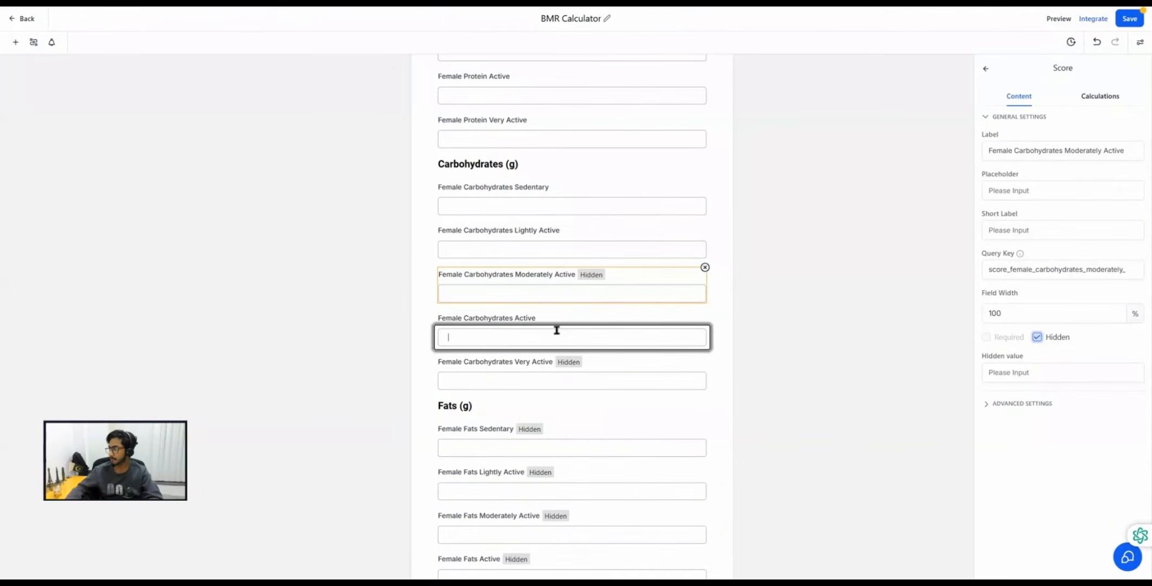
pyautogui.click(1038, 338)
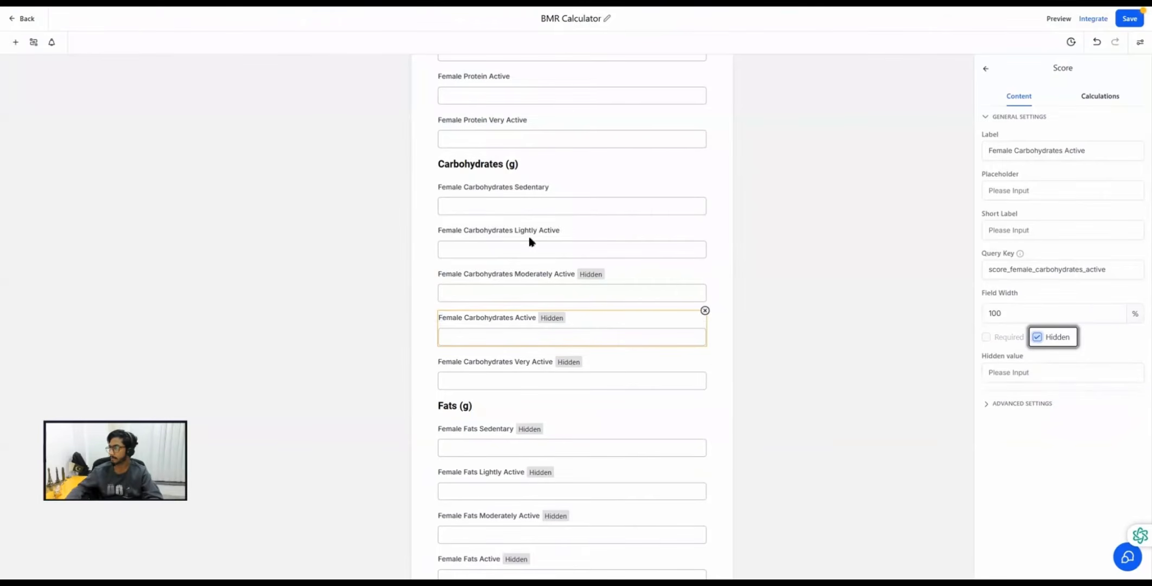
pyautogui.click(530, 242)
pyautogui.click(1038, 337)
pyautogui.click(619, 204)
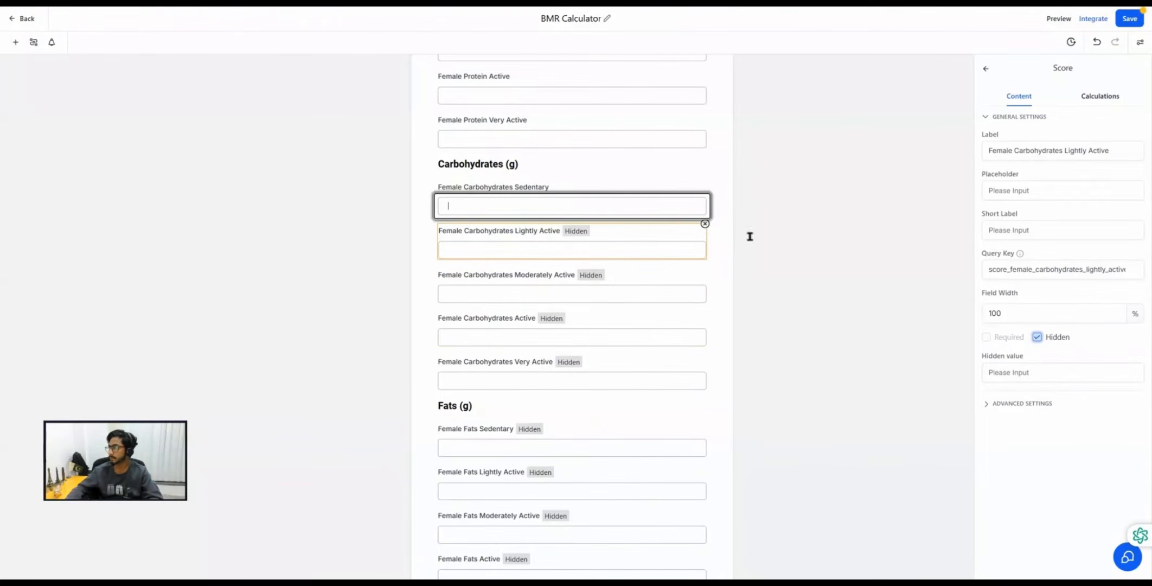
pyautogui.click(1037, 337)
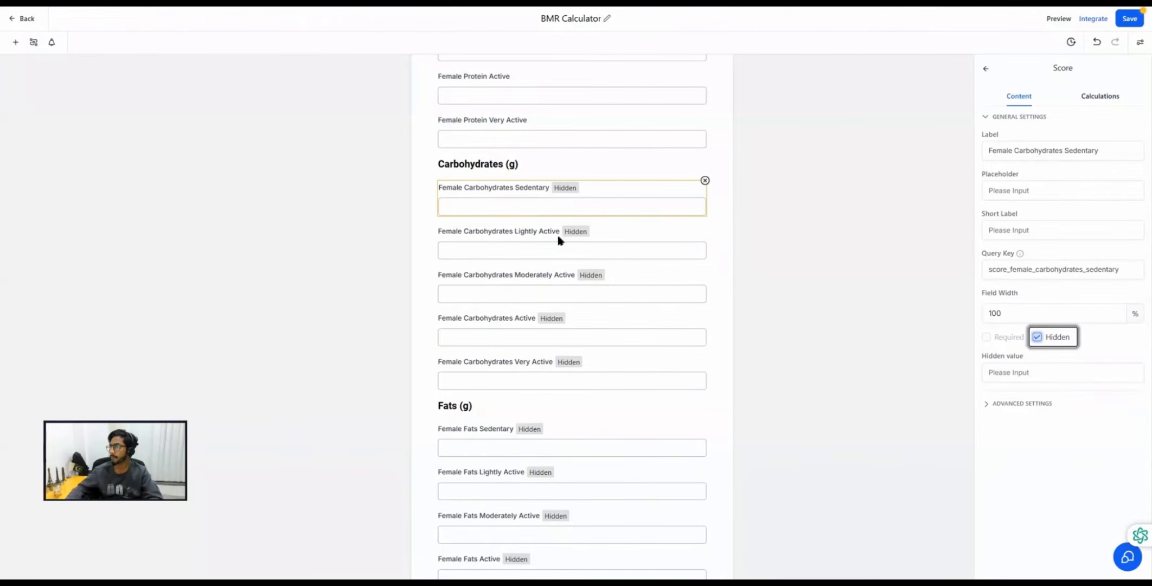
# Mark the Female Protein fields as hidden for the Very Active, Active, Moderately Active, Lightly Active and Sedentary levels.
pyautogui.scroll(1, 558, 250)
pyautogui.scroll(2, 559, 266)
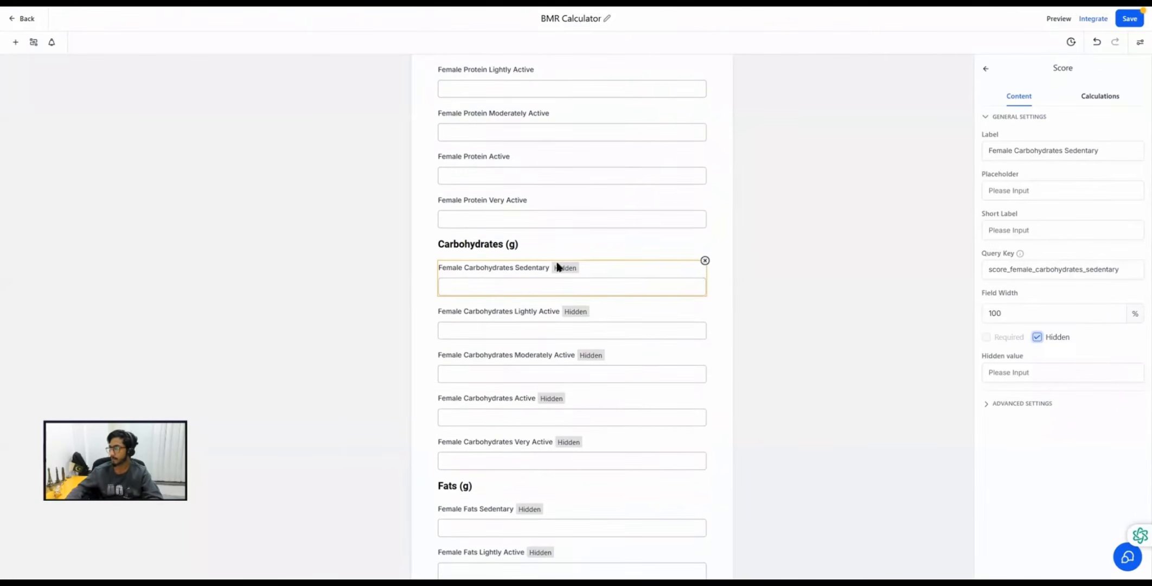
pyautogui.click(508, 271)
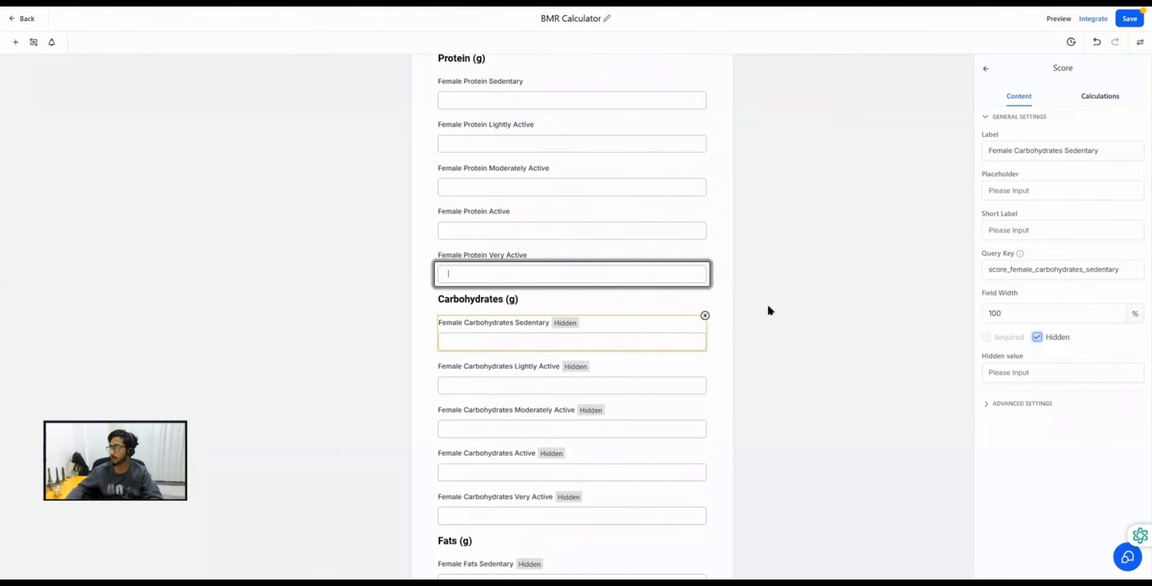
pyautogui.click(1052, 337)
pyautogui.click(536, 231)
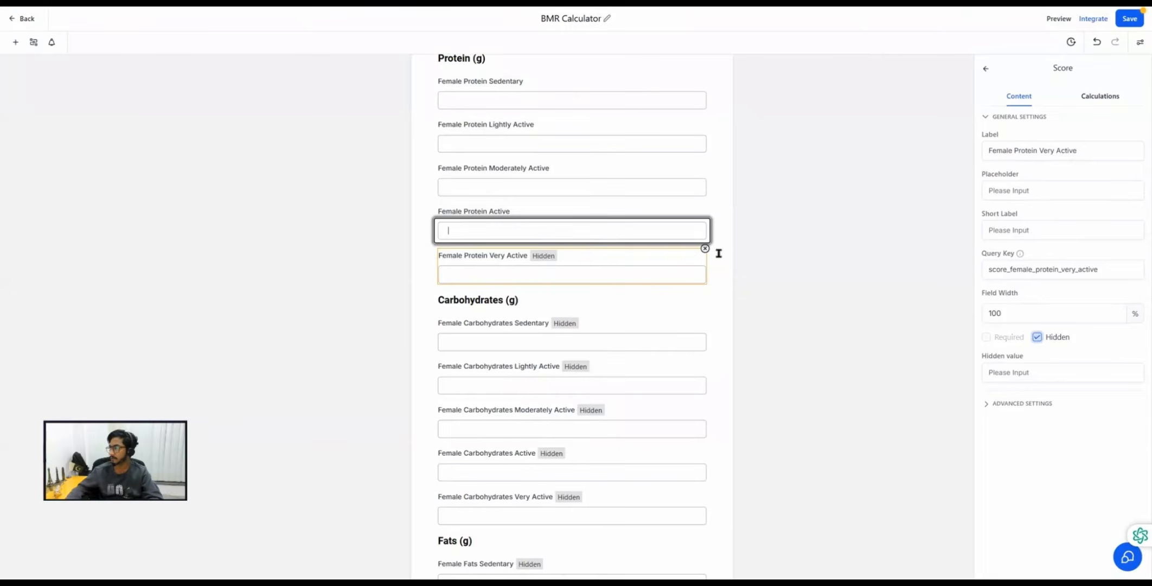
pyautogui.click(1050, 337)
pyautogui.click(592, 186)
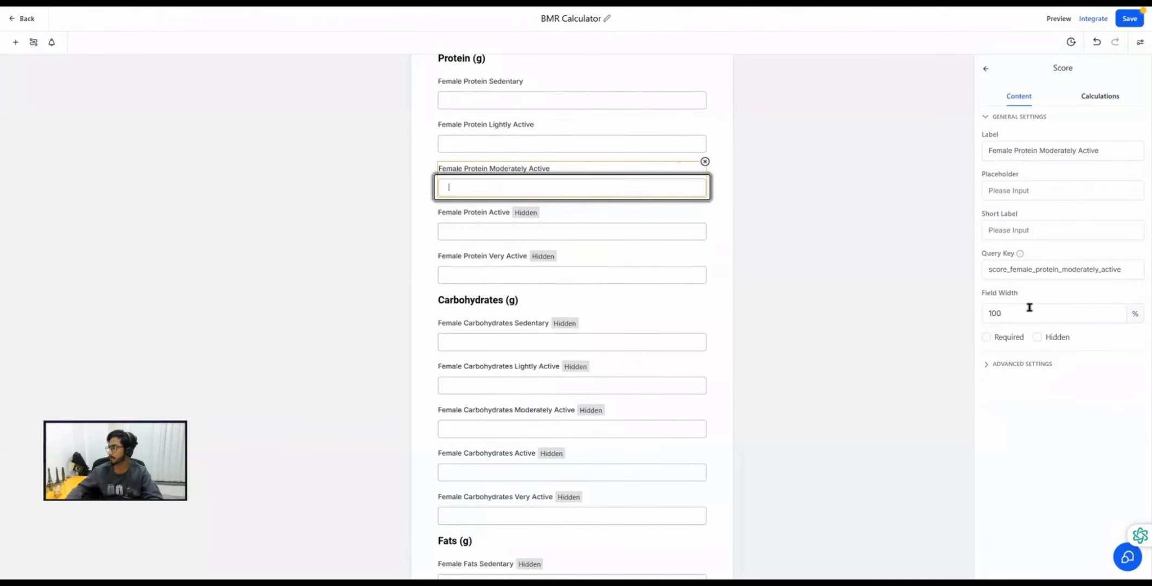
pyautogui.click(1039, 338)
pyautogui.click(545, 138)
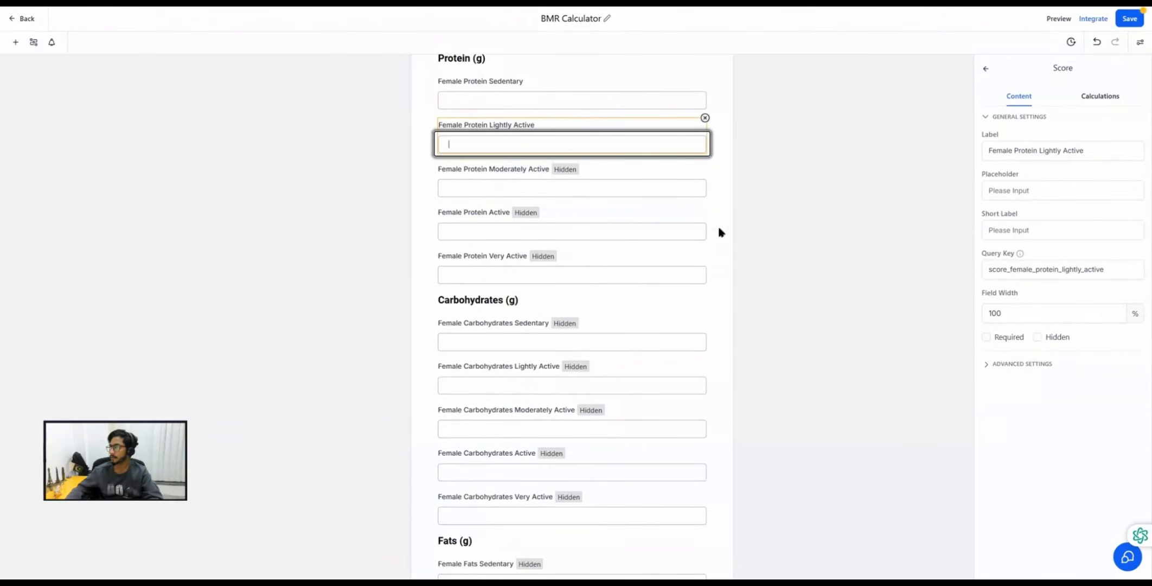
pyautogui.click(1037, 338)
pyautogui.scroll(3, 624, 262)
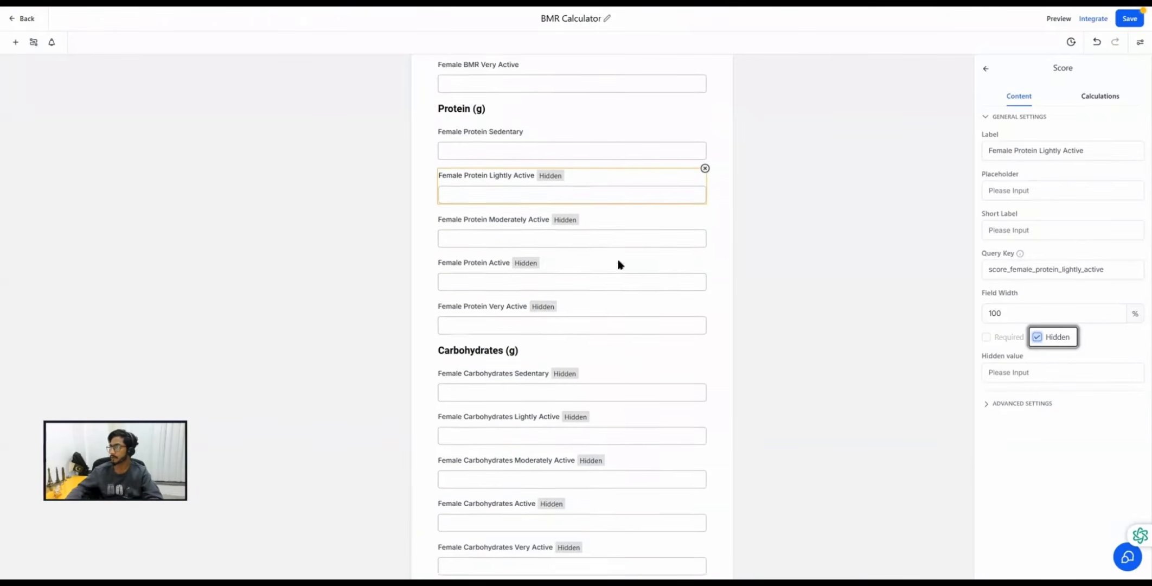
pyautogui.click(535, 241)
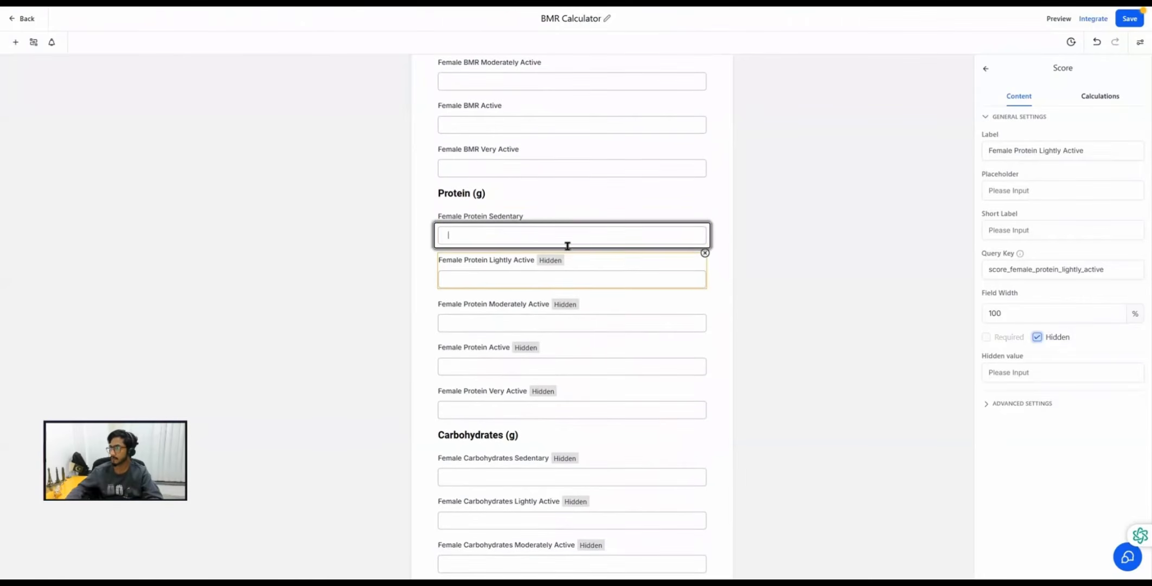
pyautogui.click(1038, 338)
# Mark the Female BMR fields as hidden for the Very Active, Active, Lightly Active and Moderately Active levels.
pyautogui.click(499, 164)
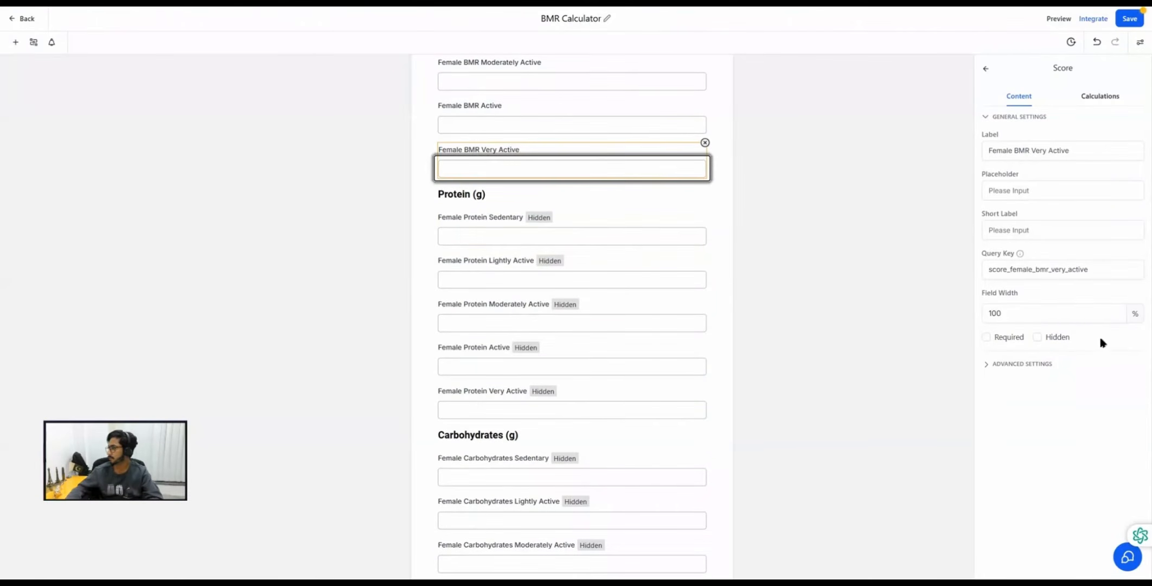
pyautogui.click(1038, 338)
pyautogui.scroll(3, 631, 193)
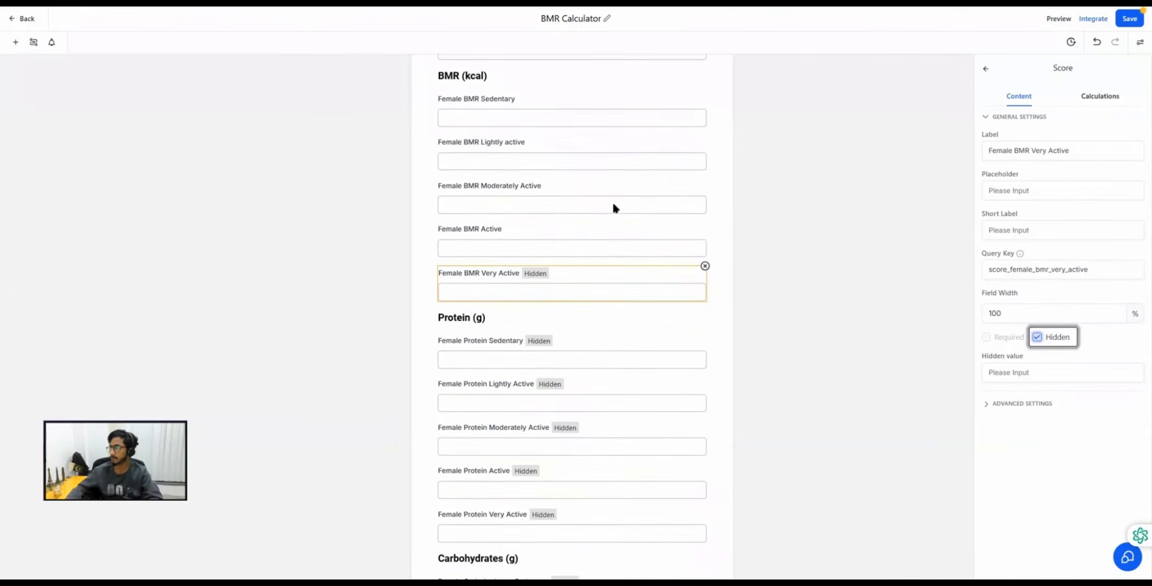
pyautogui.click(561, 256)
pyautogui.click(1037, 337)
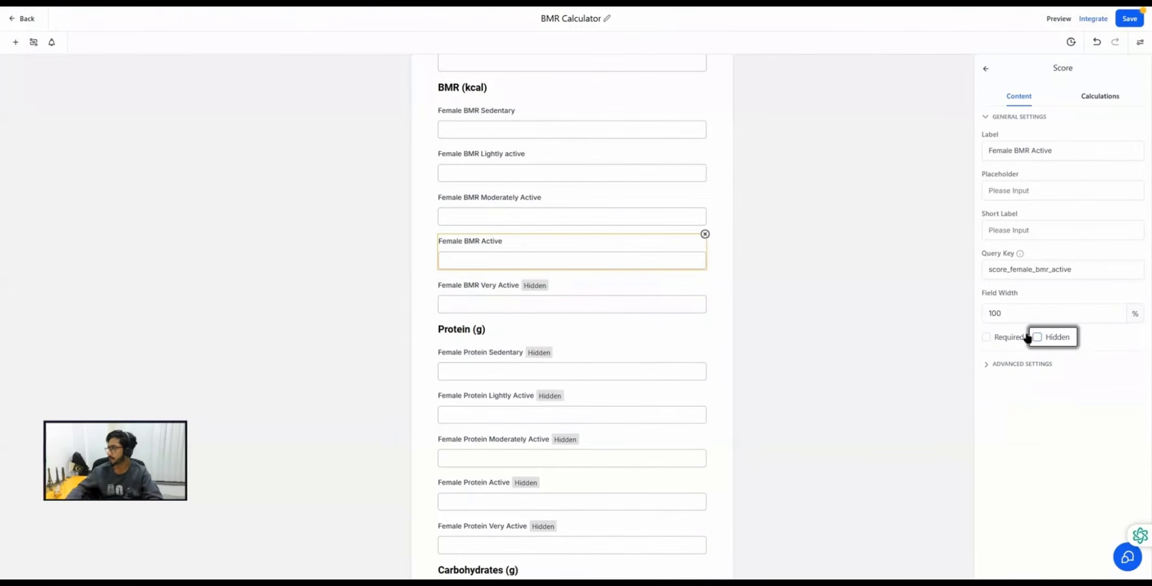
pyautogui.click(580, 170)
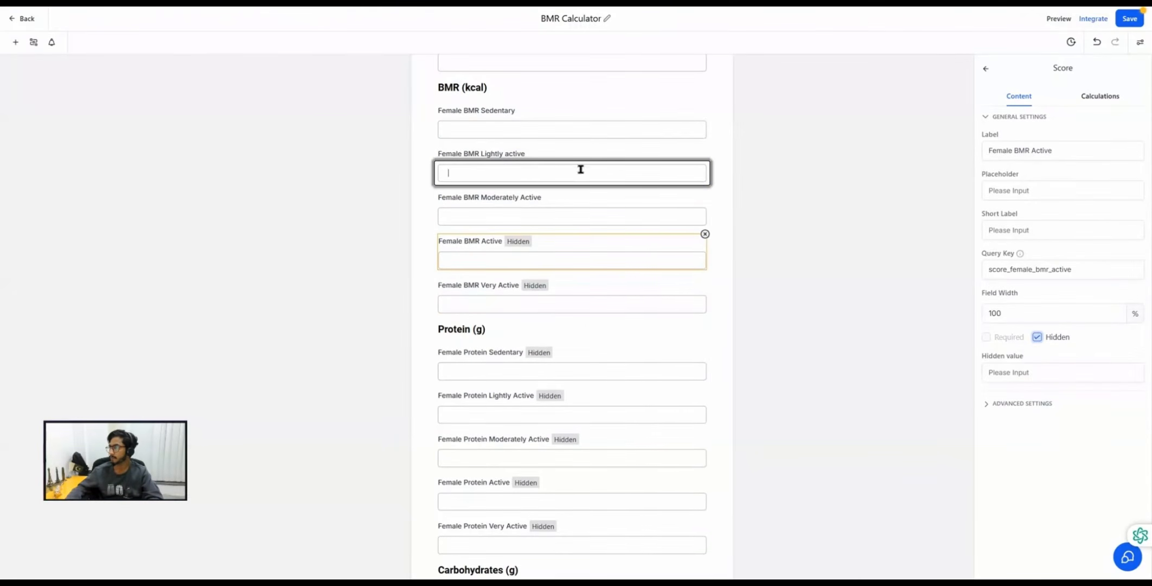
pyautogui.click(1037, 337)
pyautogui.click(533, 219)
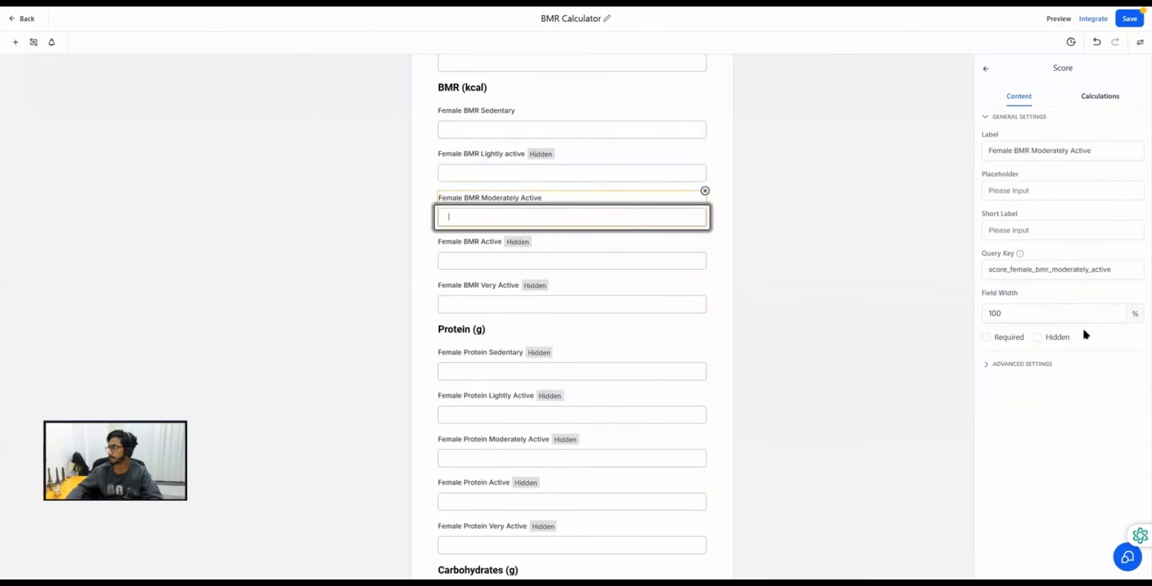
pyautogui.click(1036, 337)
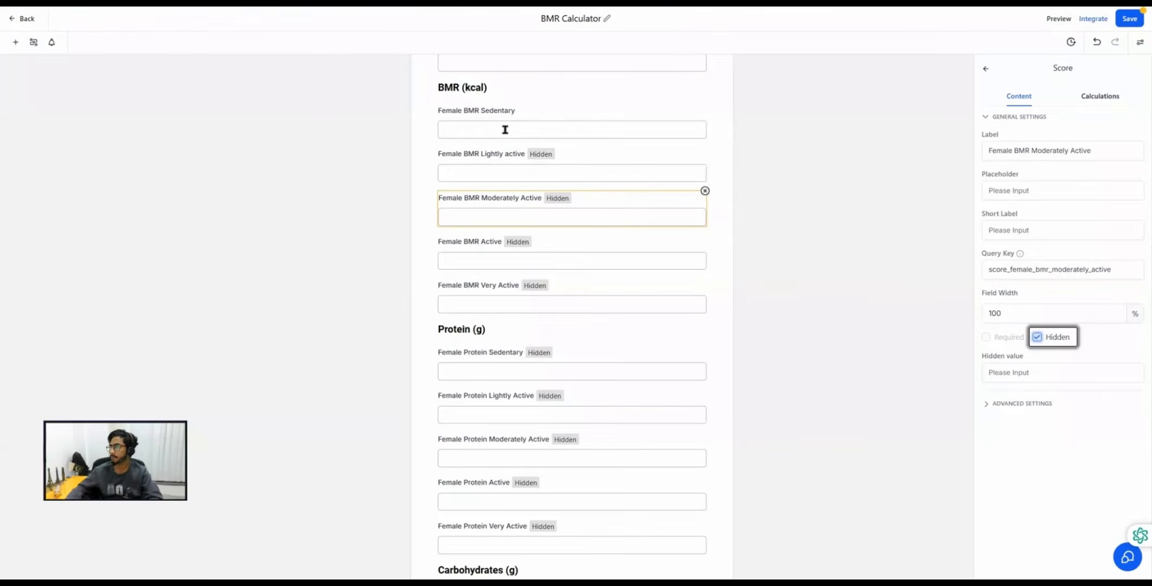
# Mark the Female BMR Sedentary field as hidden and save the form.
pyautogui.click(505, 130)
pyautogui.click(1036, 337)
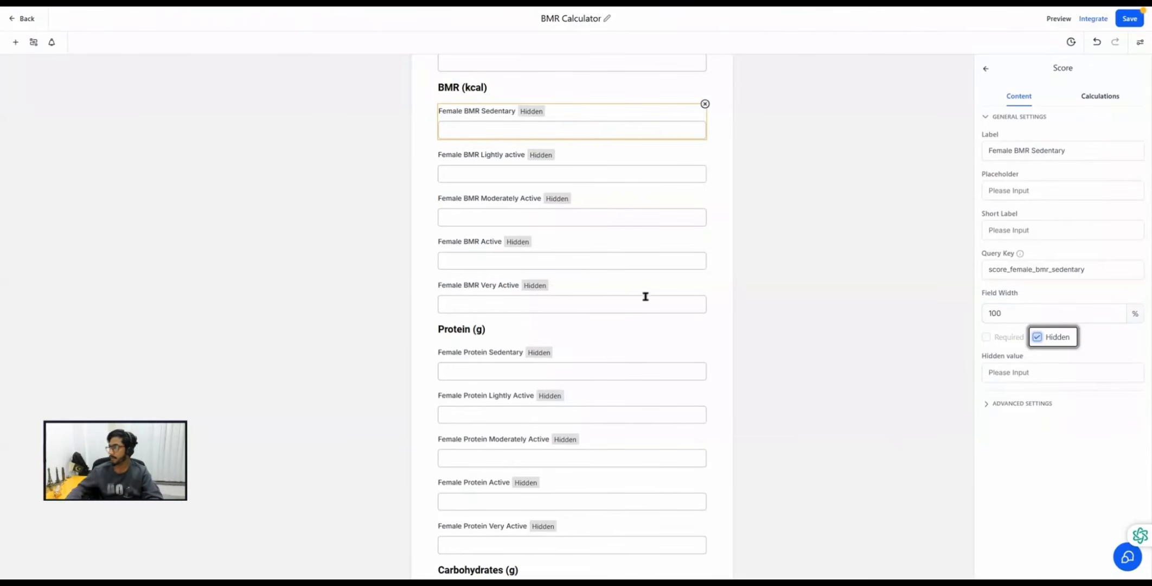
pyautogui.scroll(3, 574, 268)
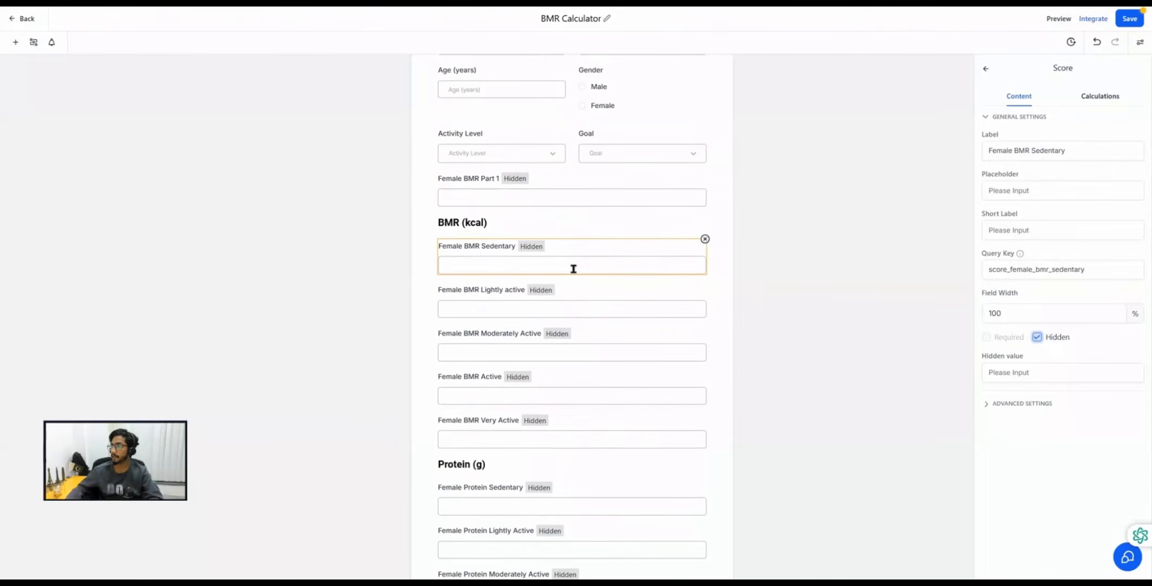
pyautogui.click(1133, 25)
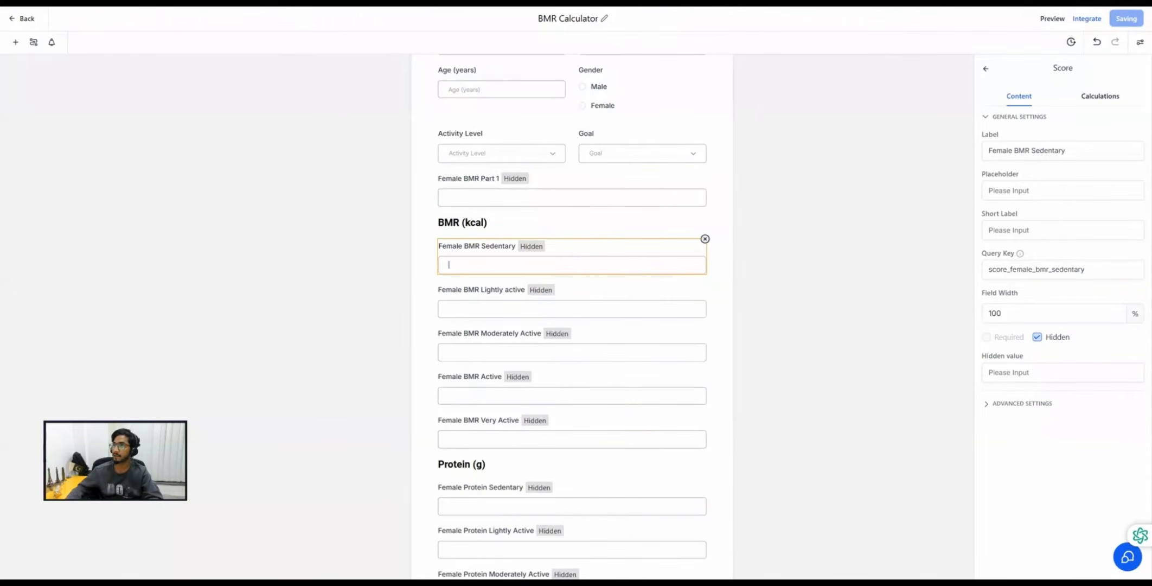
# Switch to the live form page, reload it, and enter a height of 150 cm and a weight of 70 kg.
pyautogui.click(309, 2)
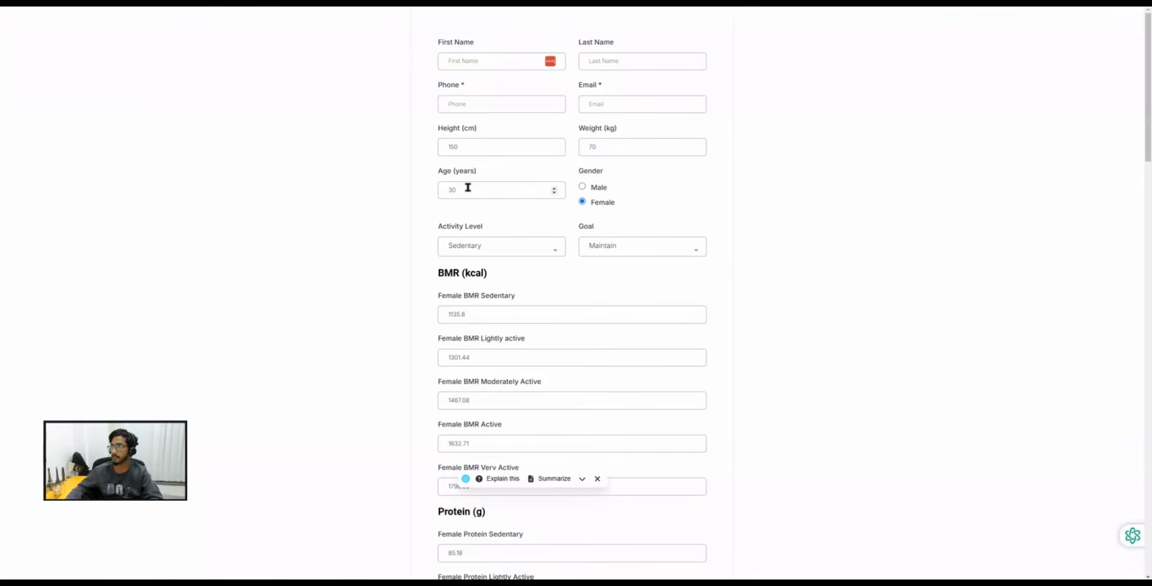
pyautogui.hotkey('ctrl', 'r')
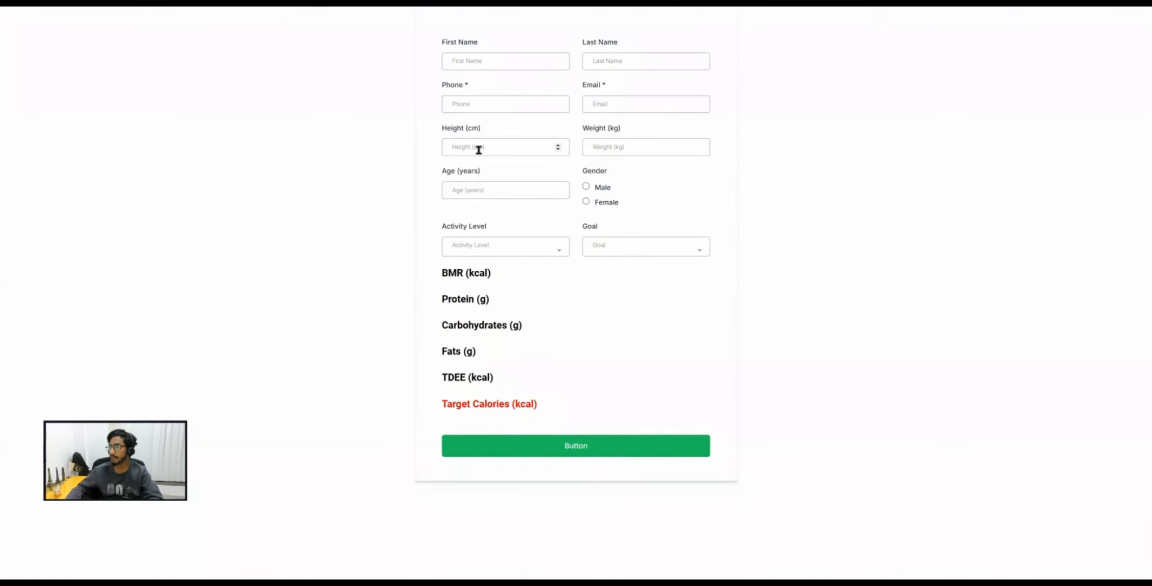
pyautogui.click(479, 150)
pyautogui.write('1')
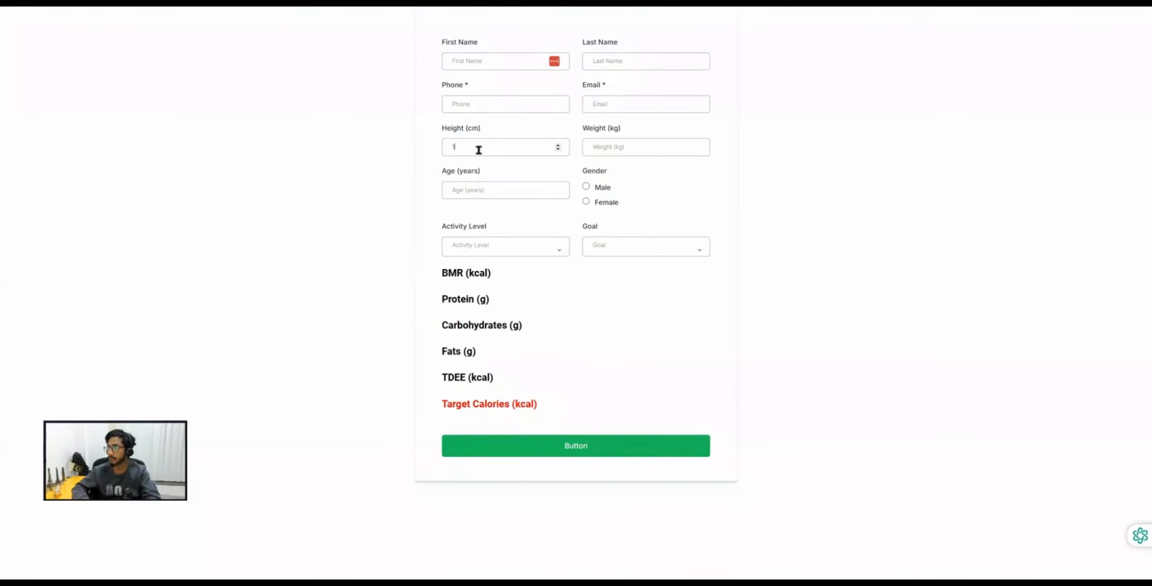
pyautogui.write('50')
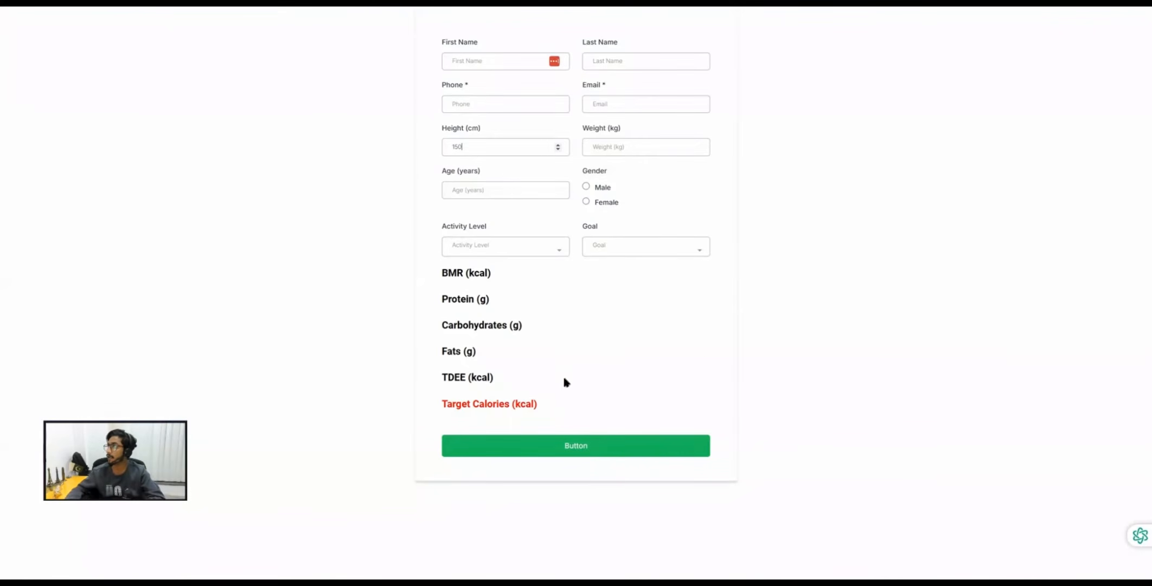
pyautogui.click(610, 150)
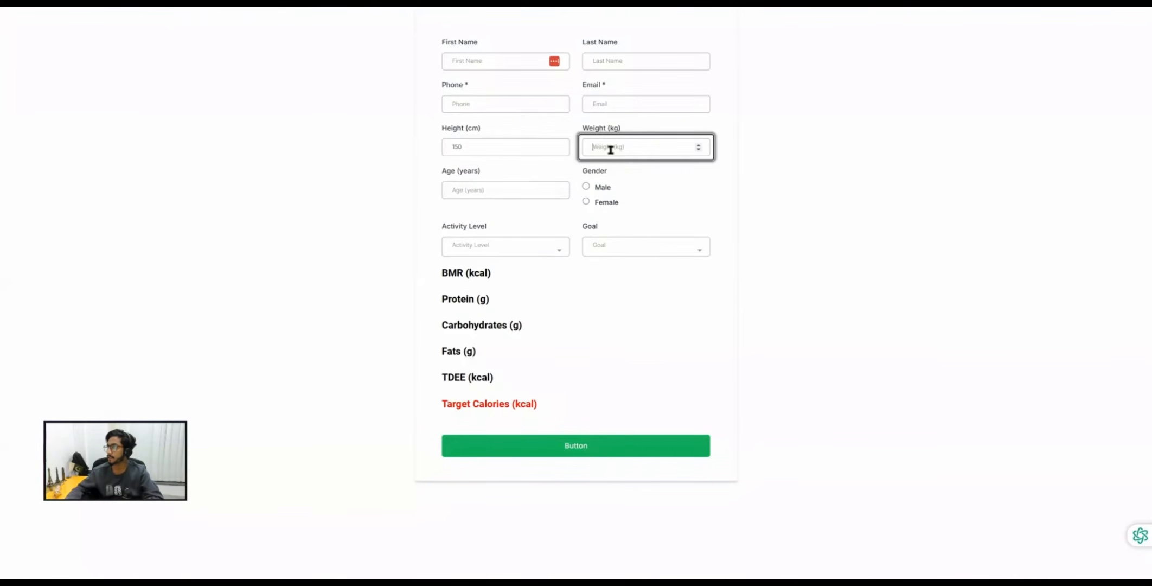
pyautogui.write('70')
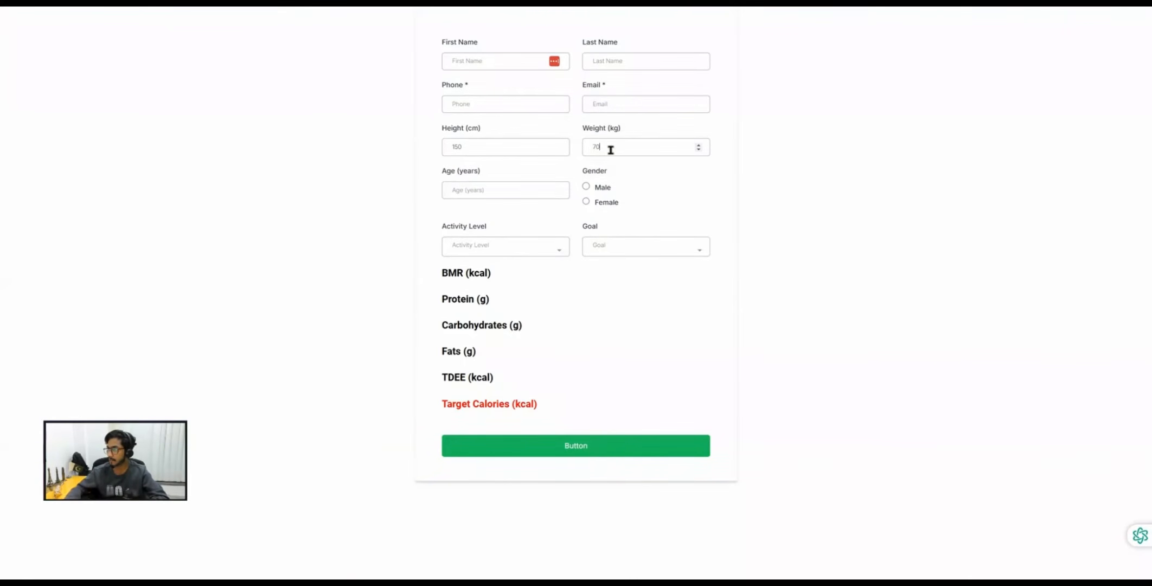
# Complete the test entry with age 30, gender Female, activity level Sedentary and a goal.
pyautogui.click(444, 185)
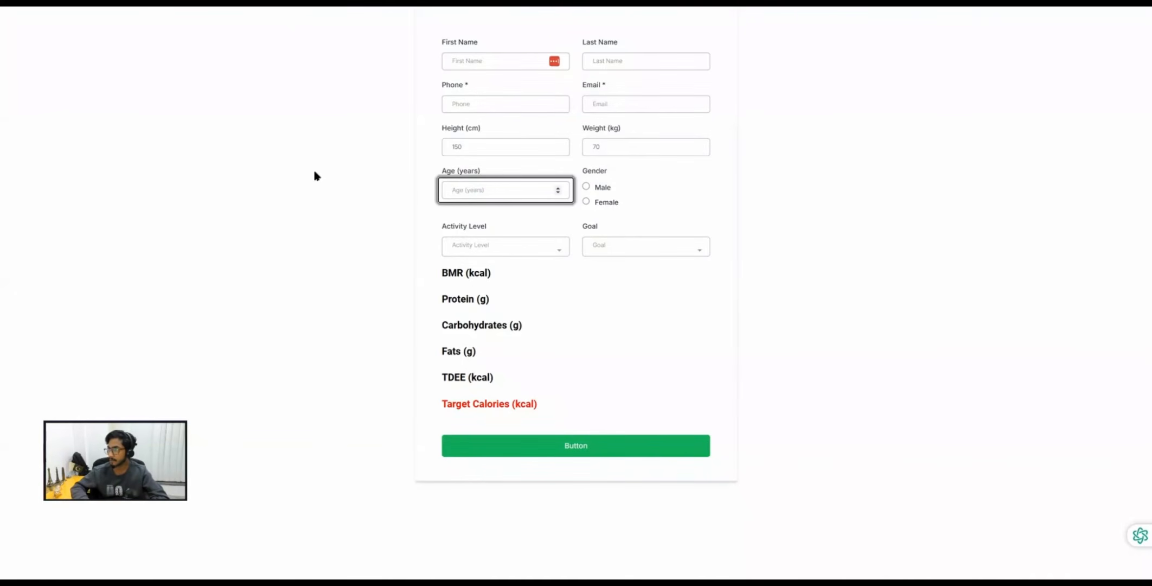
pyautogui.write('30')
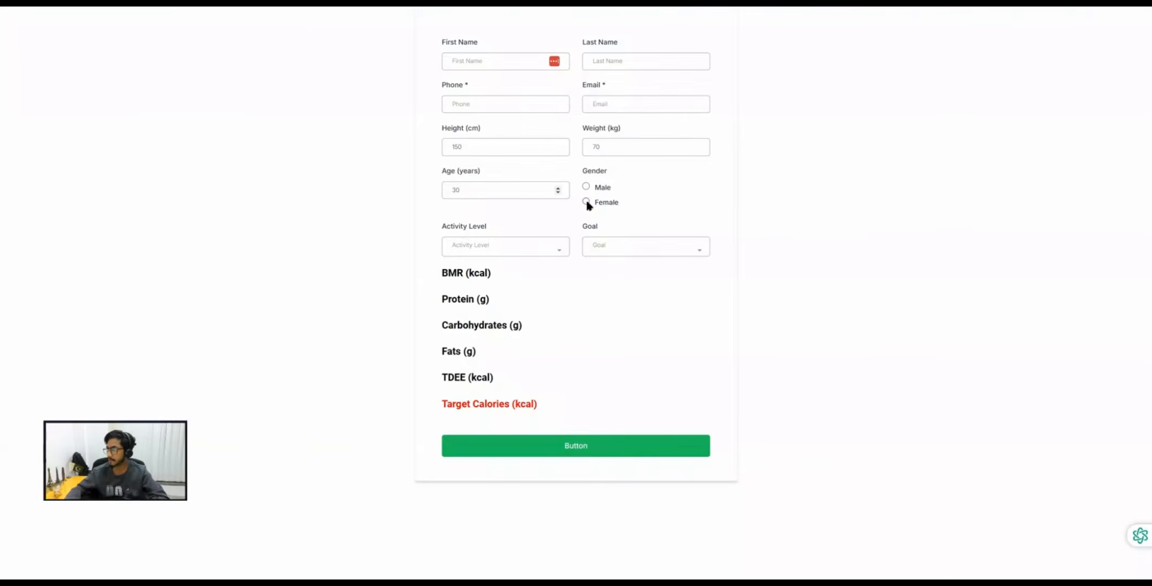
pyautogui.click(475, 248)
pyautogui.click(473, 277)
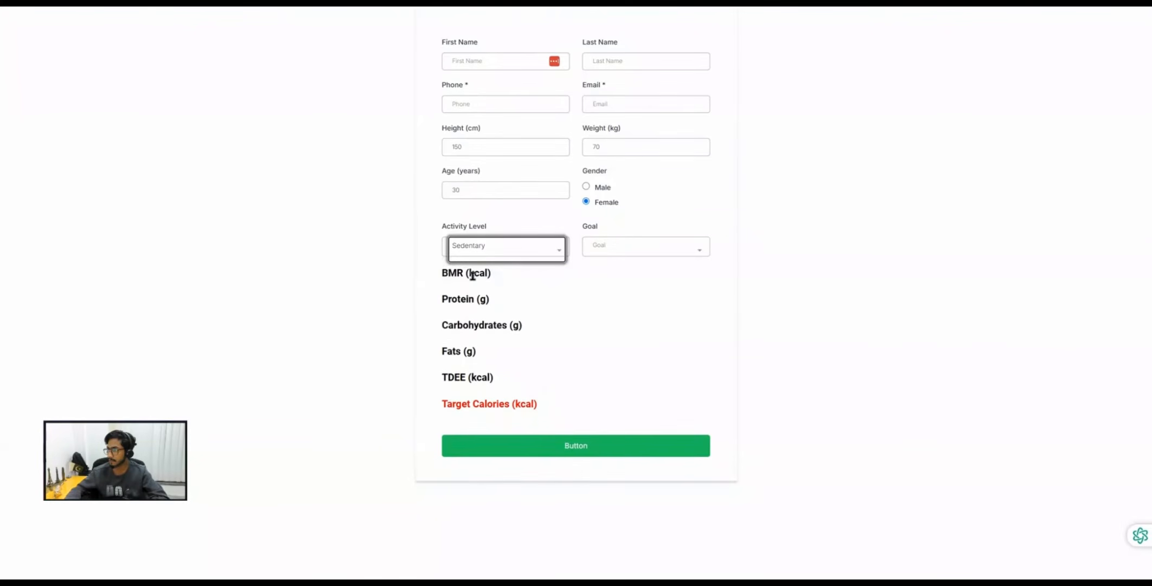
pyautogui.click(617, 252)
pyautogui.click(601, 277)
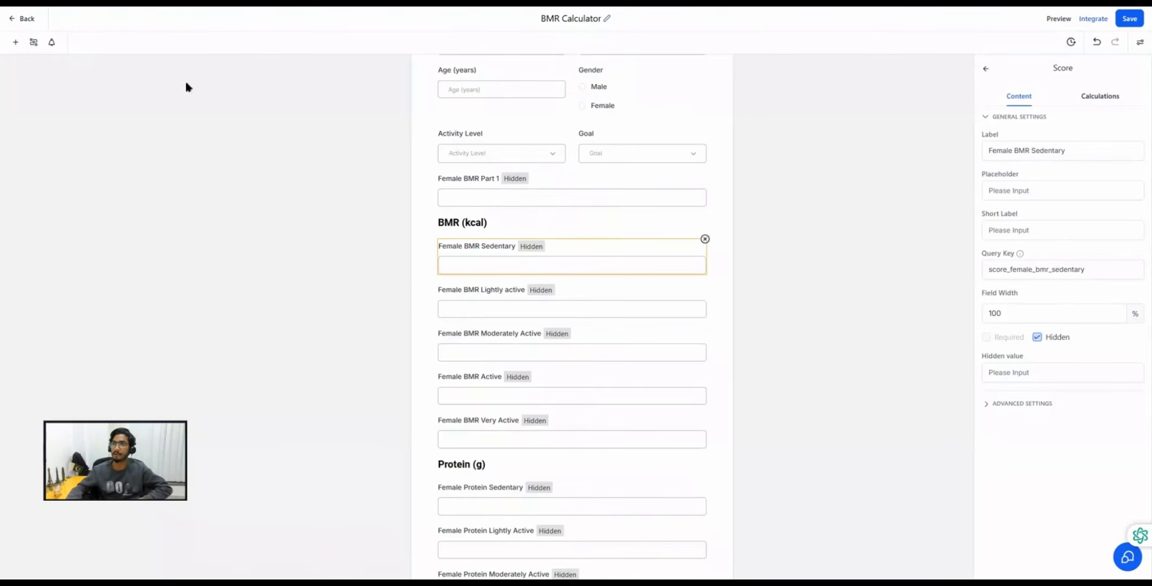
# Back in the form editor, create a Show/Hide Fields condition with the criterion First Name Is Filled.
pyautogui.click(34, 42)
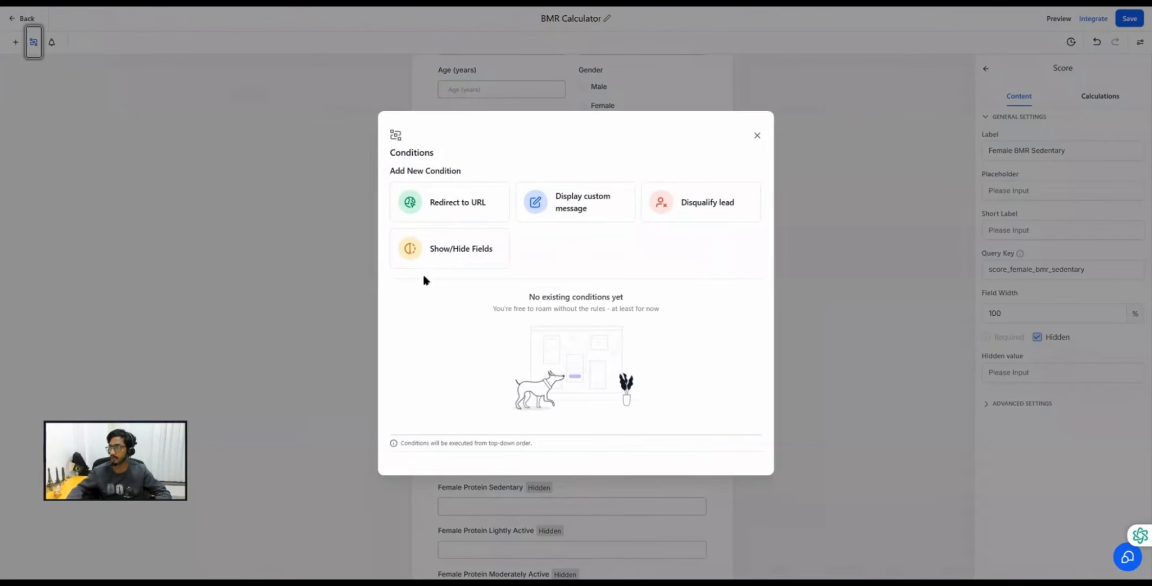
pyautogui.click(458, 250)
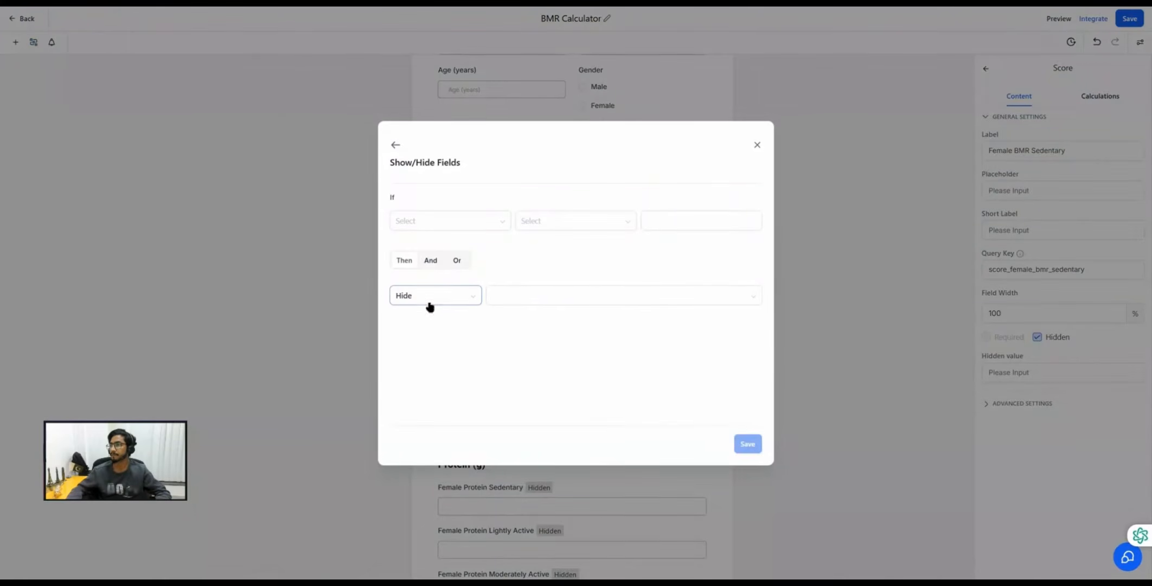
pyautogui.click(423, 223)
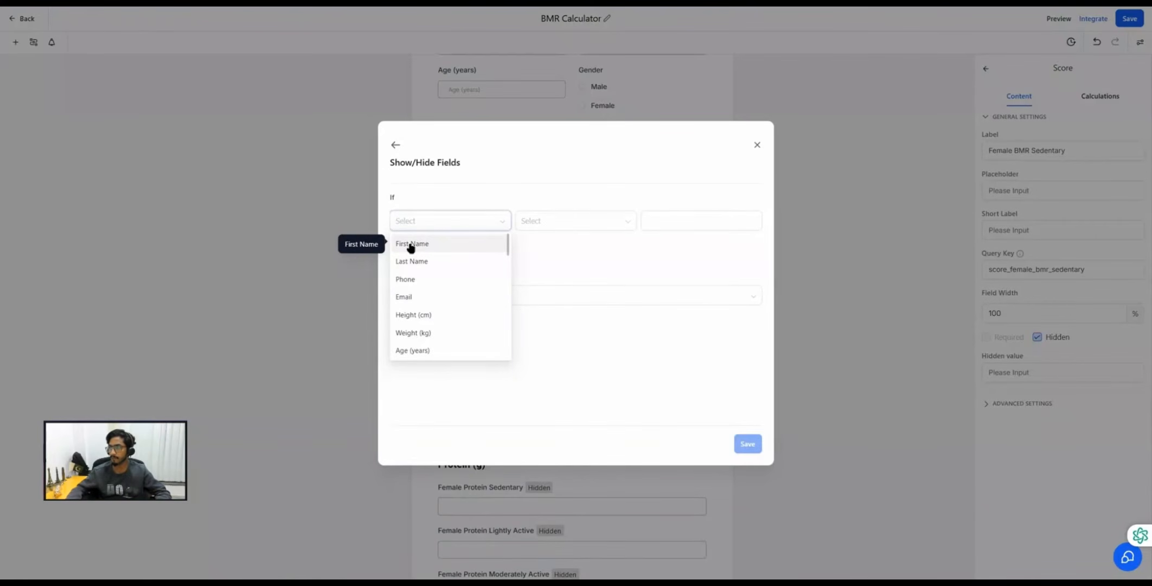
pyautogui.click(410, 246)
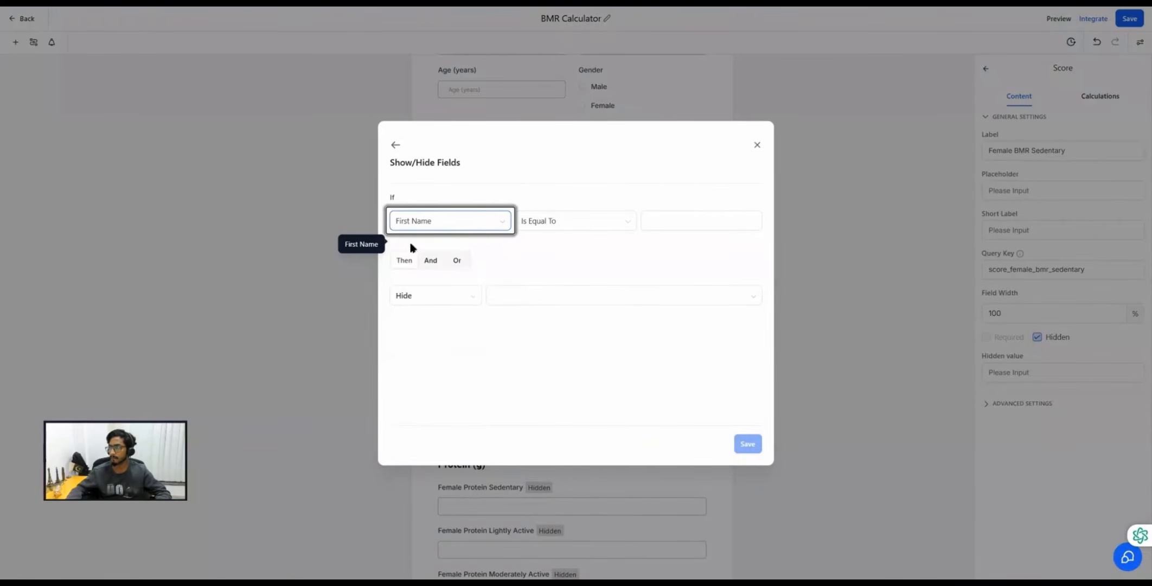
pyautogui.click(554, 223)
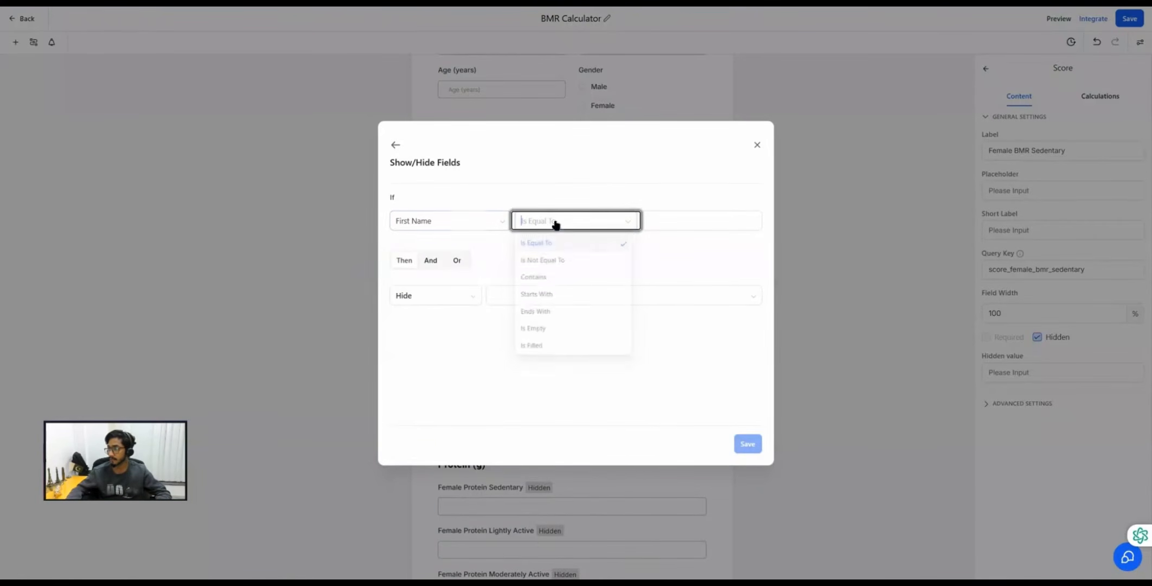
pyautogui.click(534, 348)
# Add an And criterion requiring that Last Name Is Filled.
pyautogui.click(429, 260)
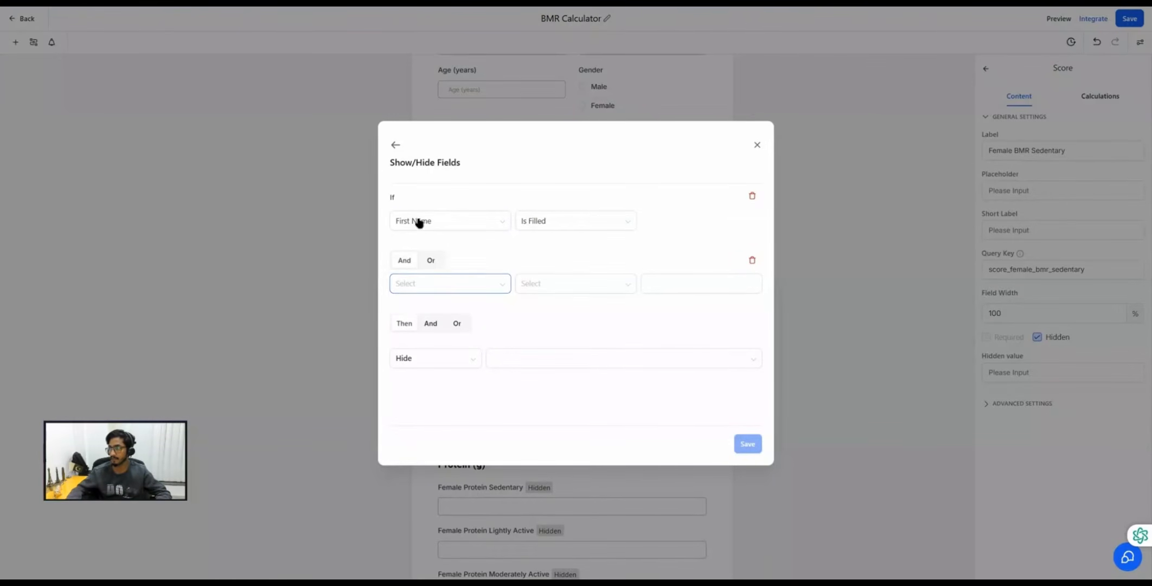
pyautogui.click(414, 285)
pyautogui.click(422, 326)
pyautogui.click(553, 286)
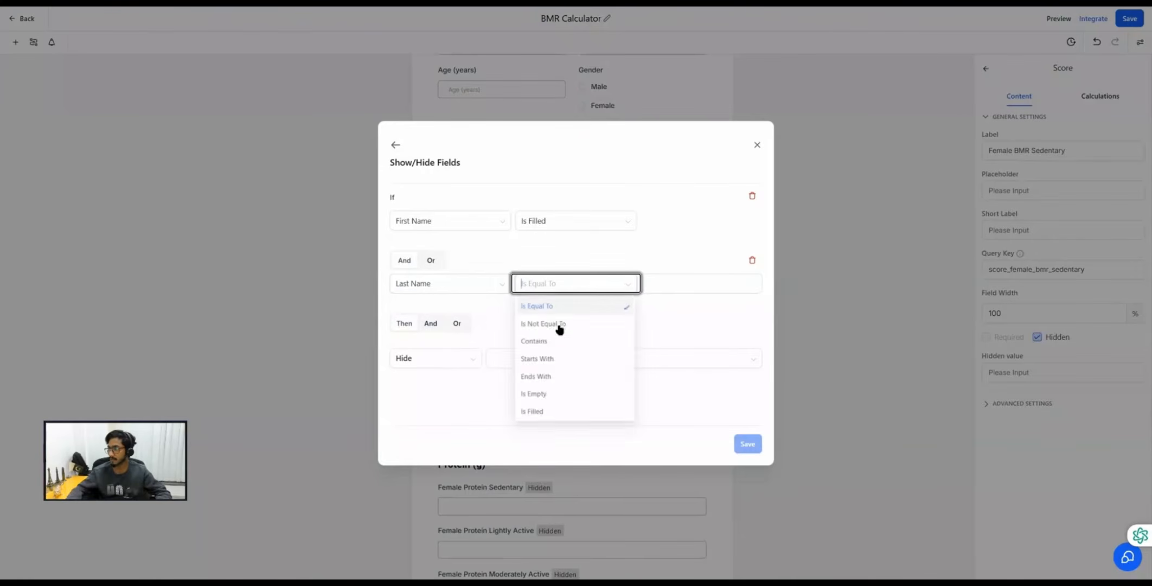
pyautogui.click(542, 414)
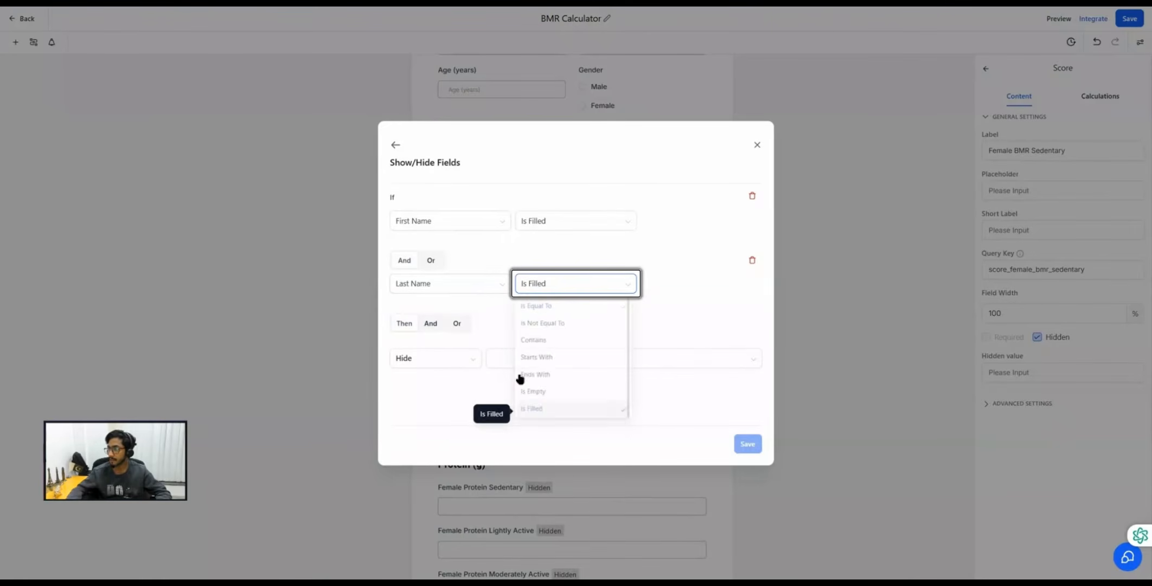
# Add an And criterion requiring that Email Is Filled.
pyautogui.click(431, 324)
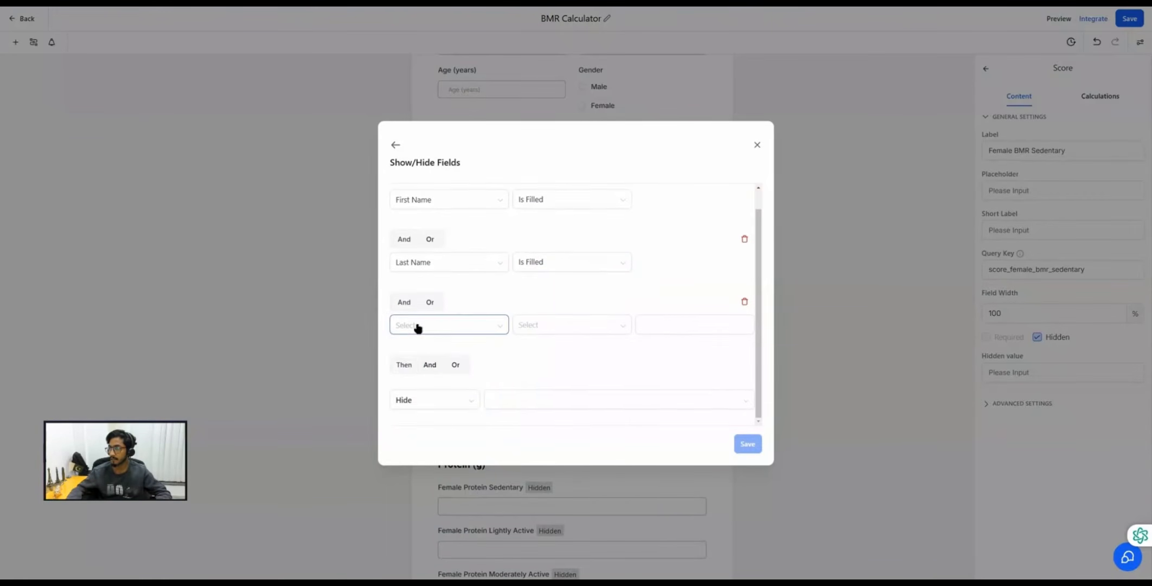
pyautogui.click(416, 325)
pyautogui.click(408, 403)
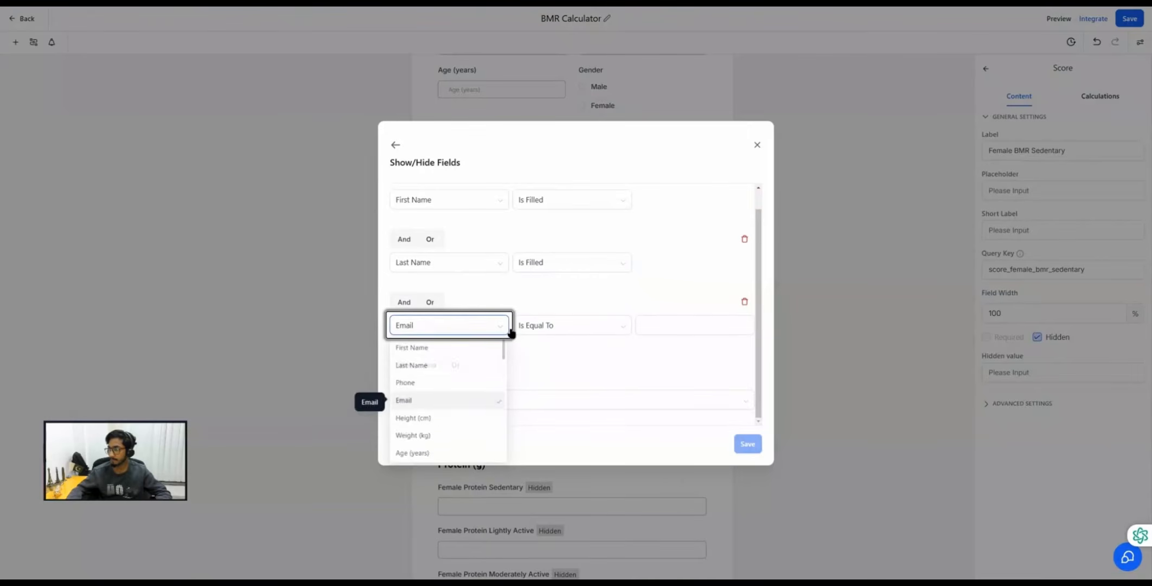
pyautogui.click(580, 327)
pyautogui.click(533, 455)
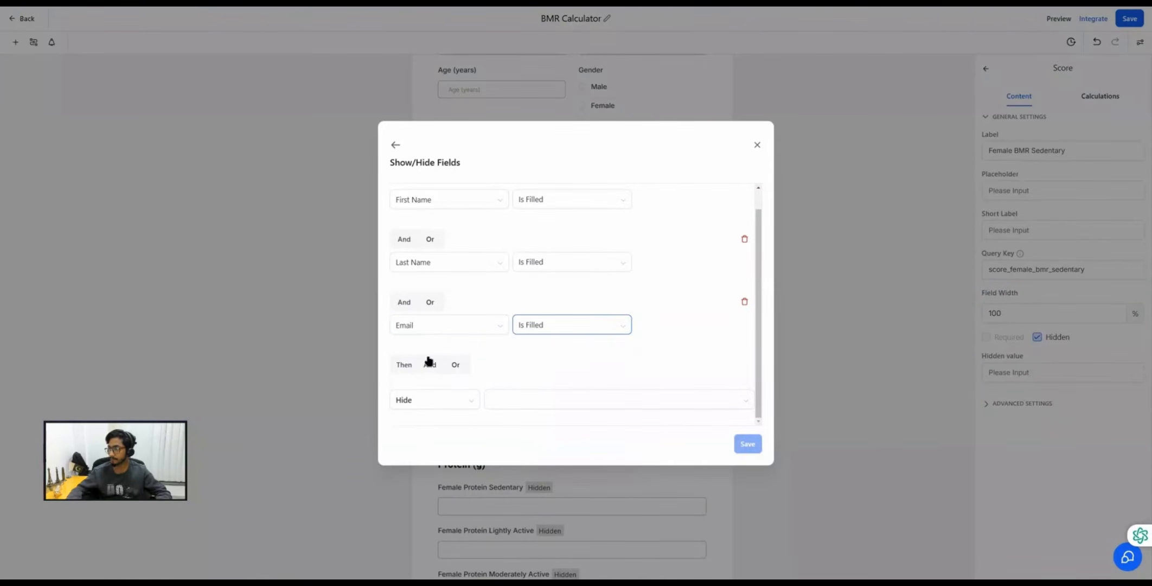
# Add an And criterion requiring that Phone Is Filled.
pyautogui.click(431, 370)
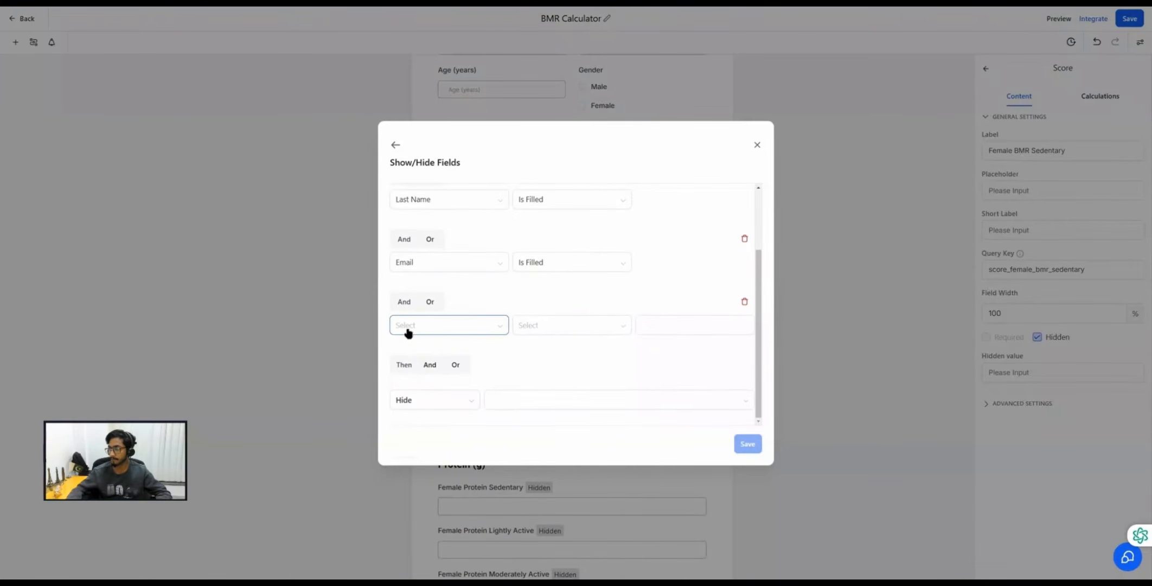
pyautogui.click(404, 327)
pyautogui.click(404, 384)
pyautogui.click(564, 326)
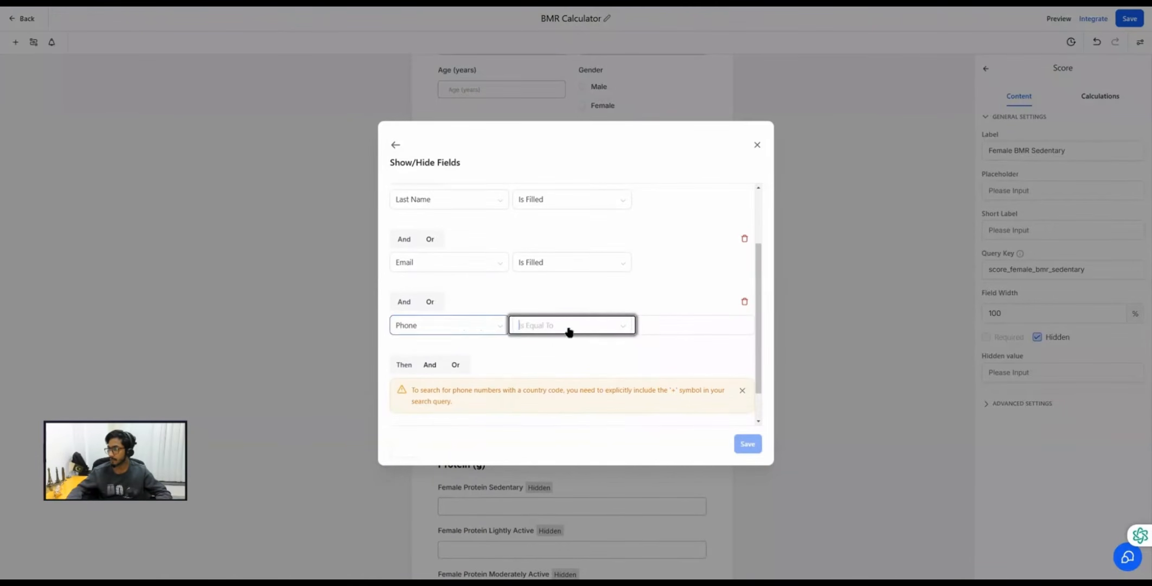
pyautogui.click(549, 459)
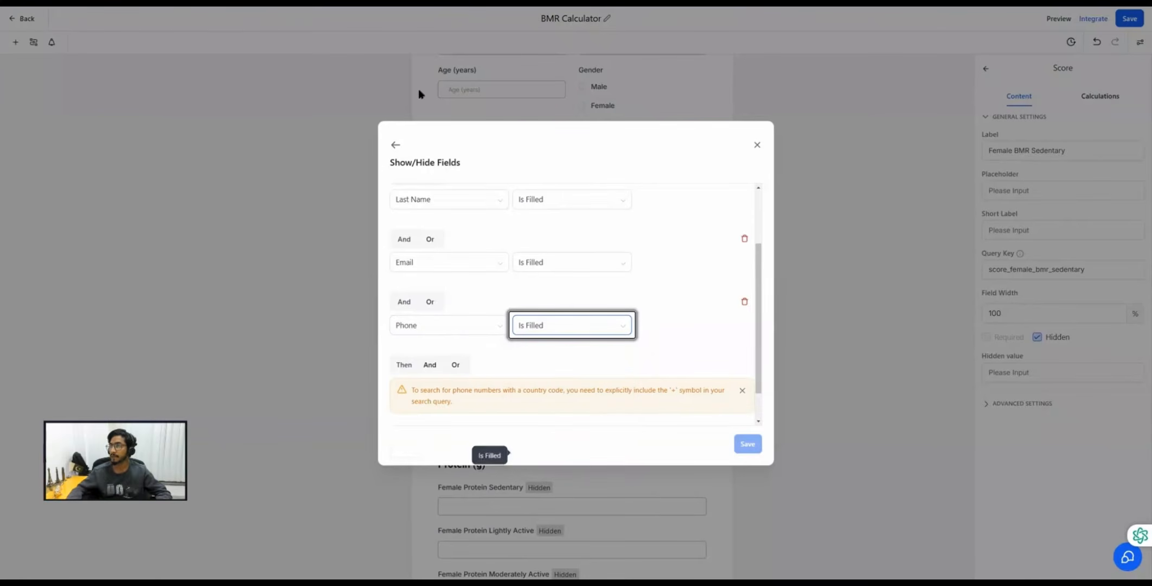
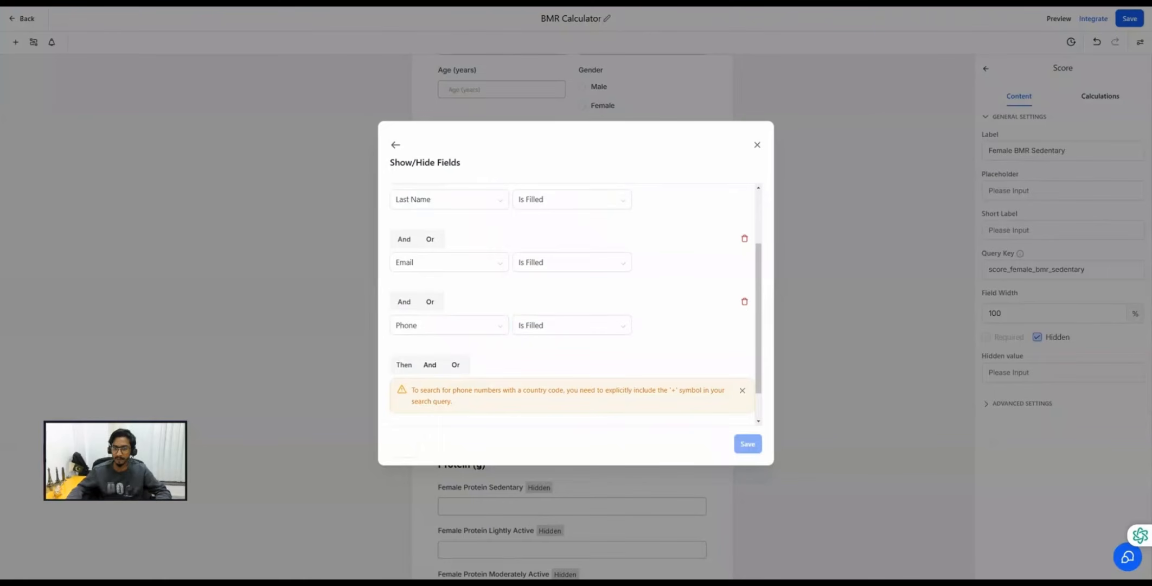
# Delete the First Name, Last Name and Email criteria from the condition.
pyautogui.scroll(2, 545, 256)
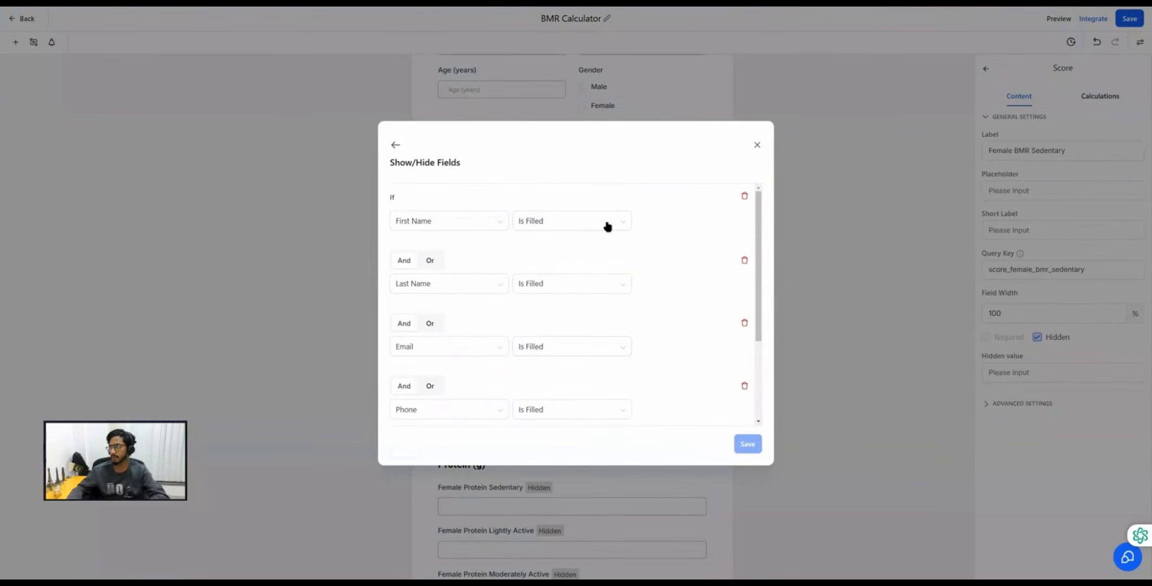
pyautogui.click(744, 197)
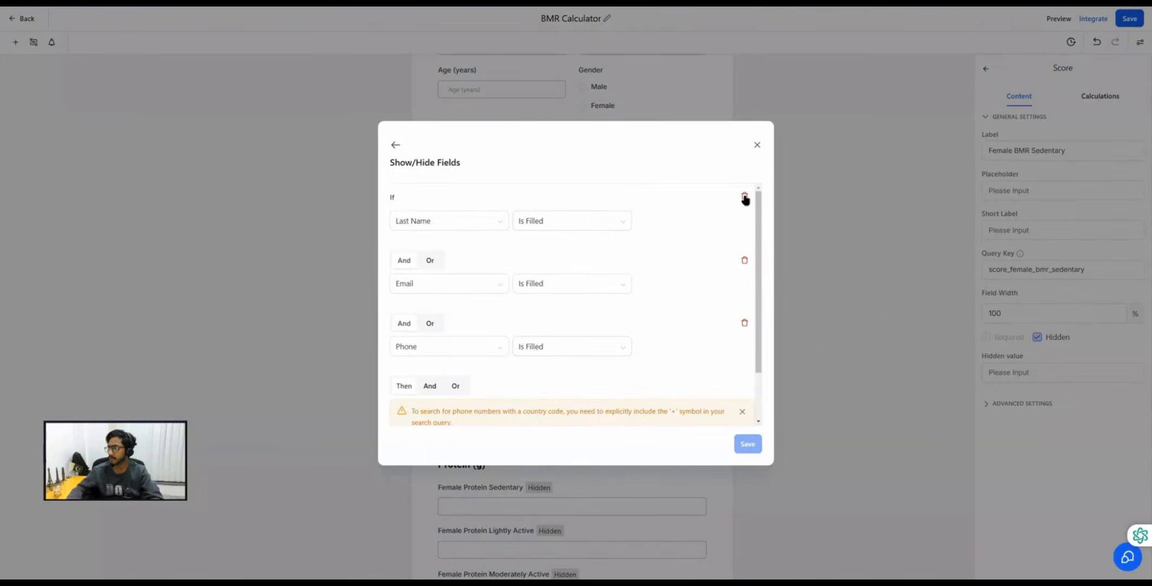
pyautogui.click(744, 197)
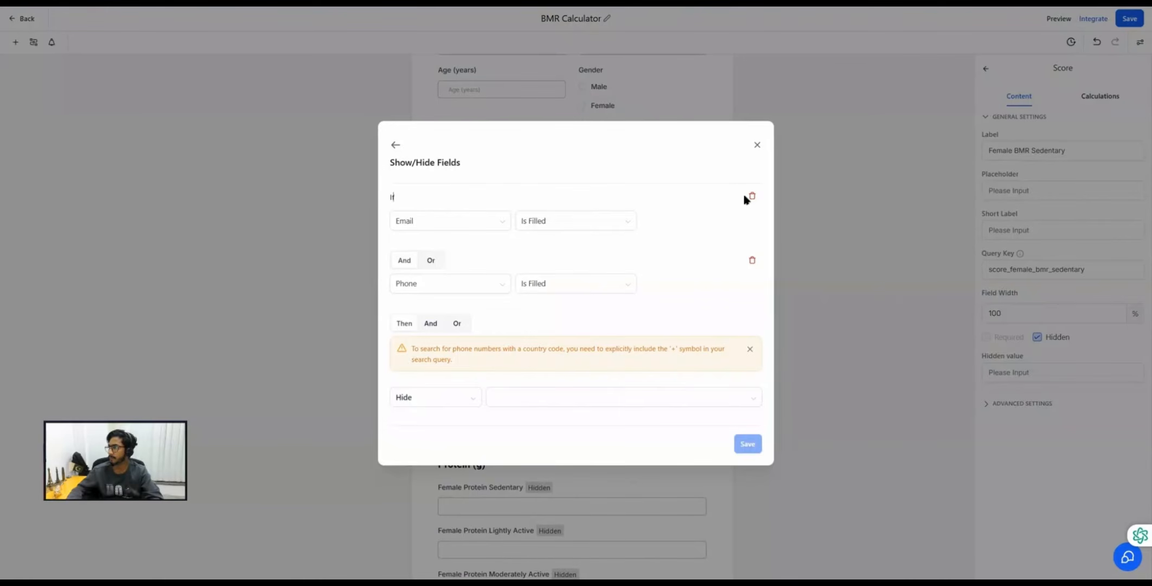
pyautogui.click(752, 196)
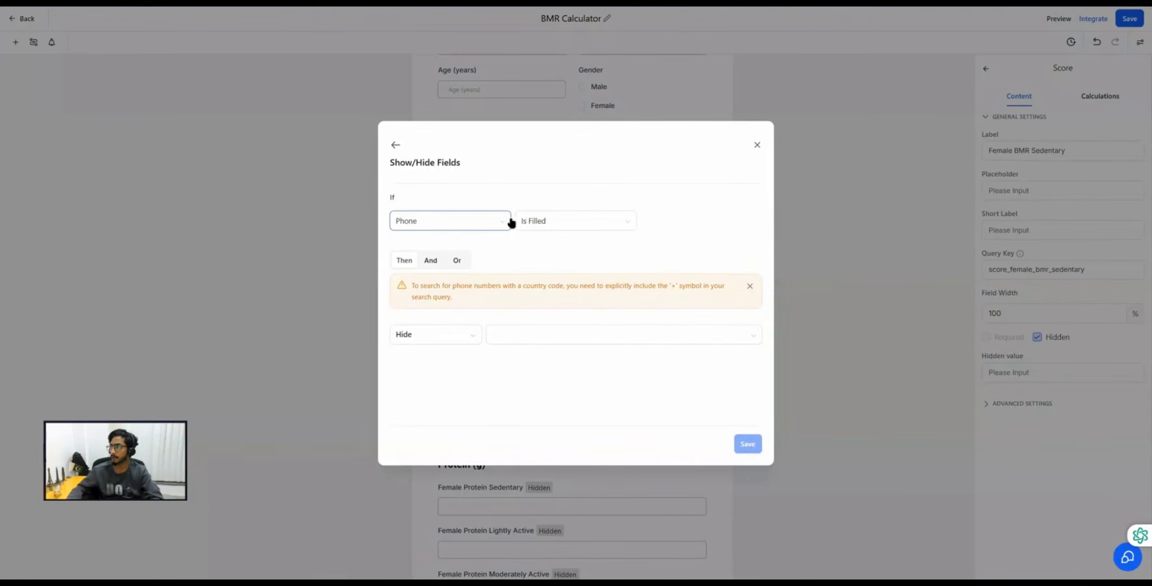
# Change the remaining Phone criterion to Height (cm) Is Filled.
pyautogui.click(419, 220)
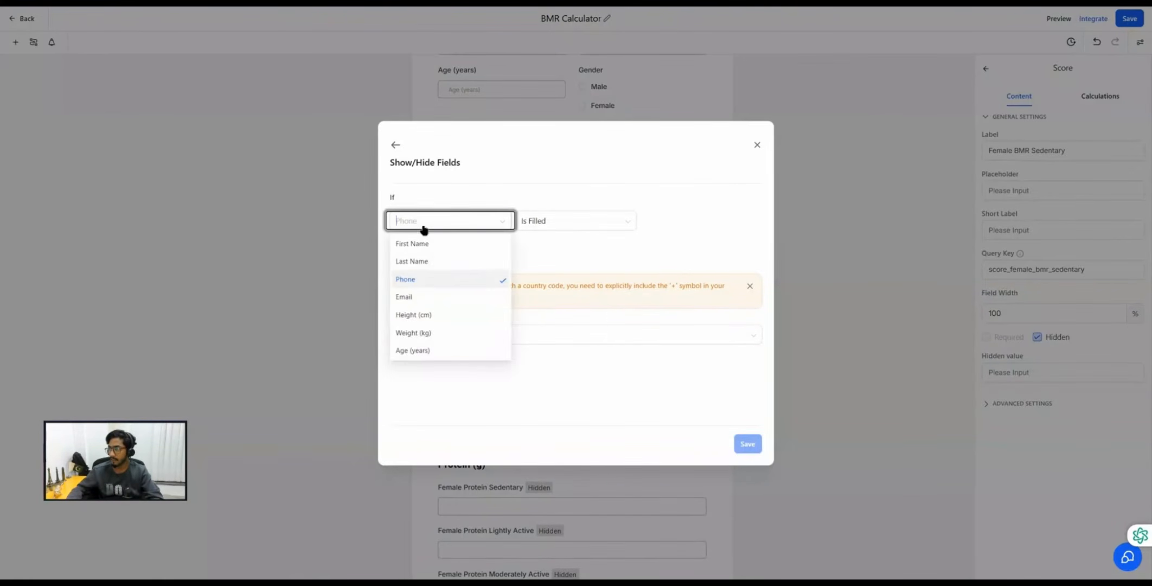
pyautogui.click(423, 317)
pyautogui.click(541, 223)
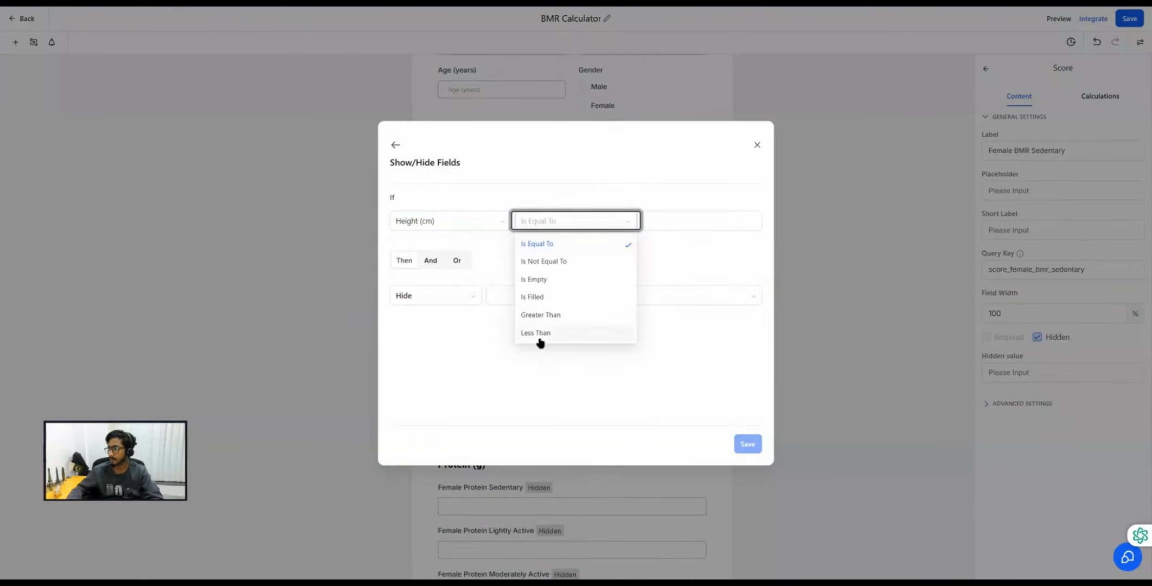
pyautogui.click(537, 297)
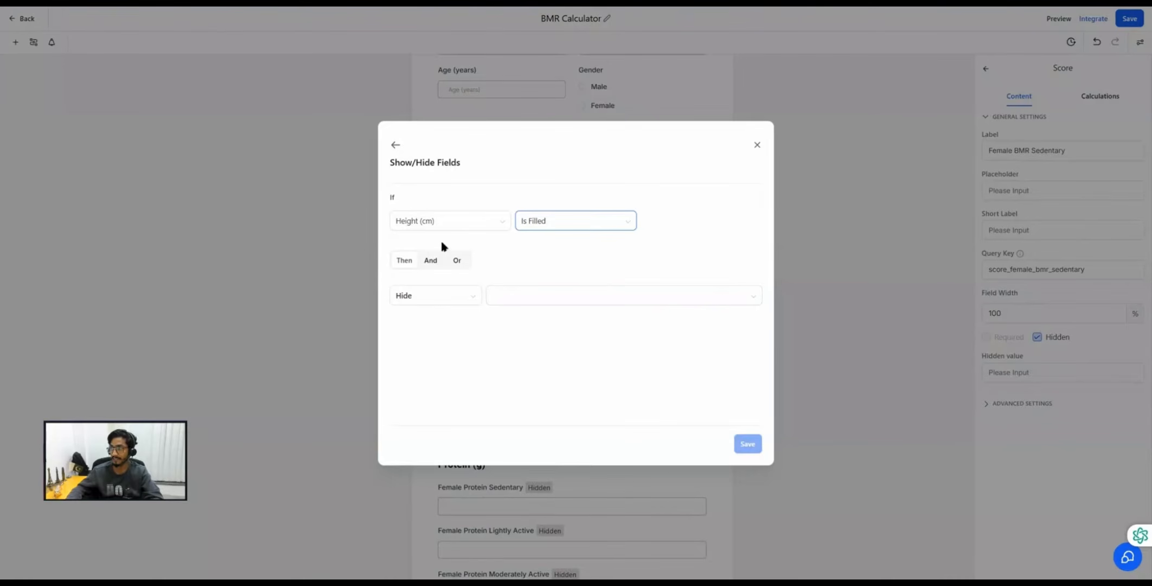
# Add an And criterion requiring that Weight (kg) Is Filled.
pyautogui.click(430, 260)
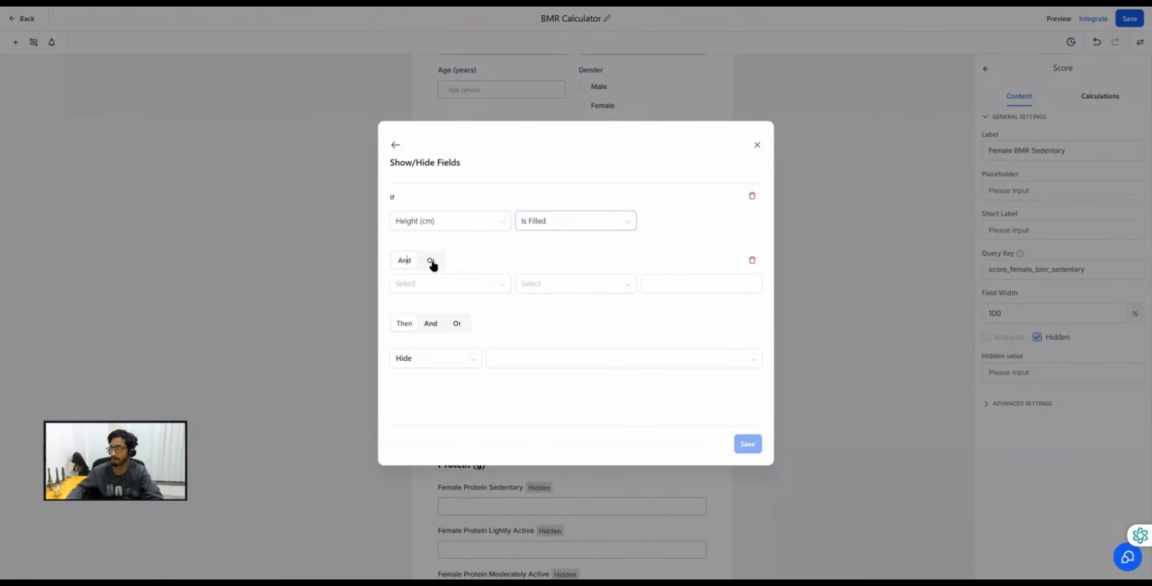
pyautogui.click(394, 283)
pyautogui.click(388, 394)
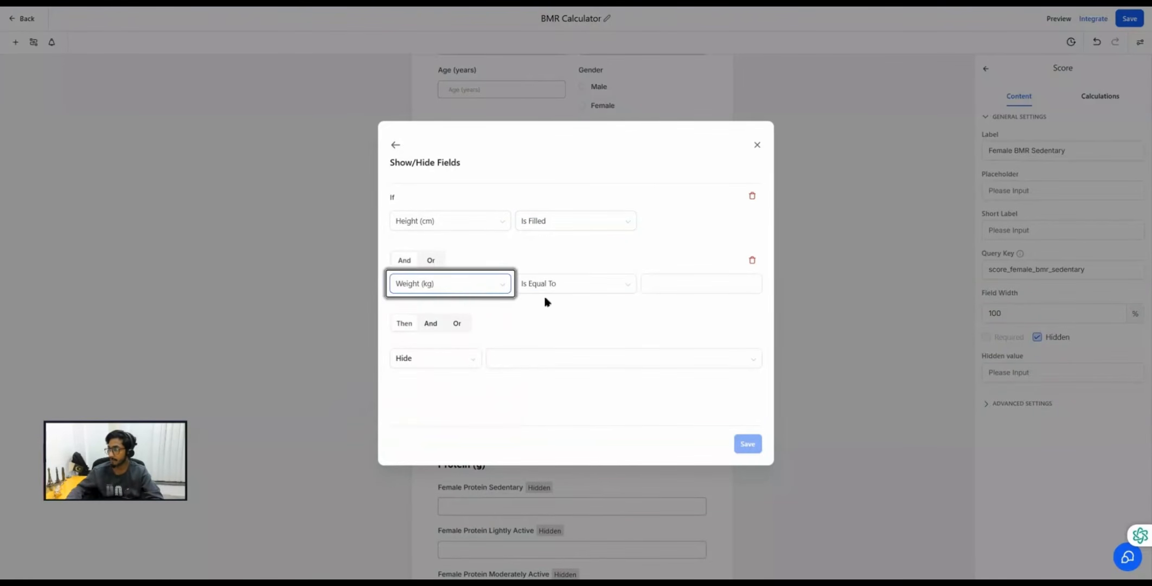
pyautogui.click(560, 293)
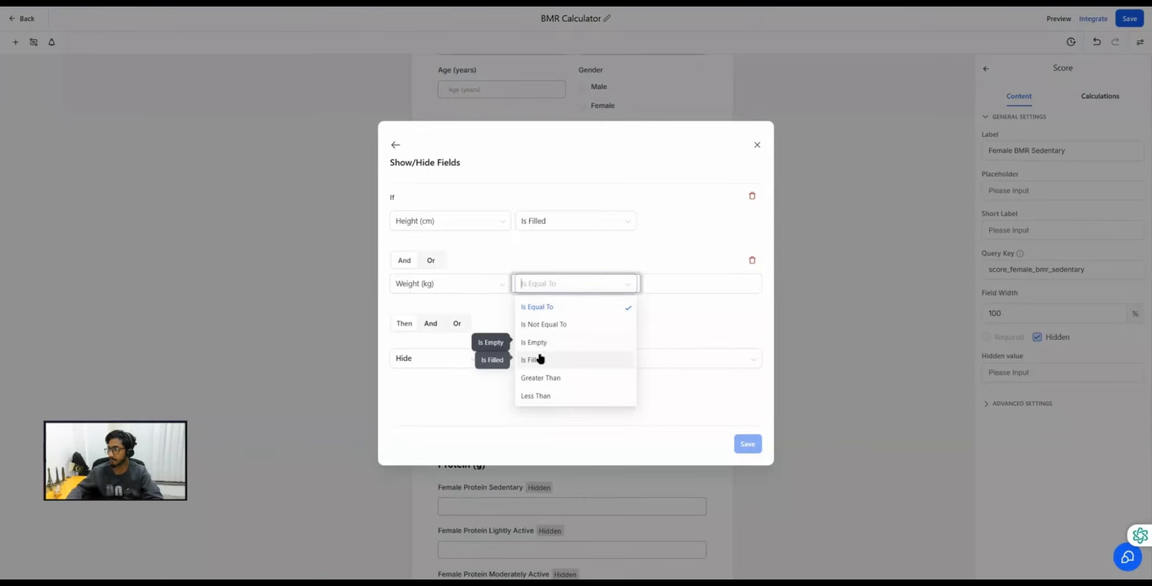
pyautogui.click(539, 359)
# Add an And criterion requiring that Age (years) Is Filled.
pyautogui.click(430, 323)
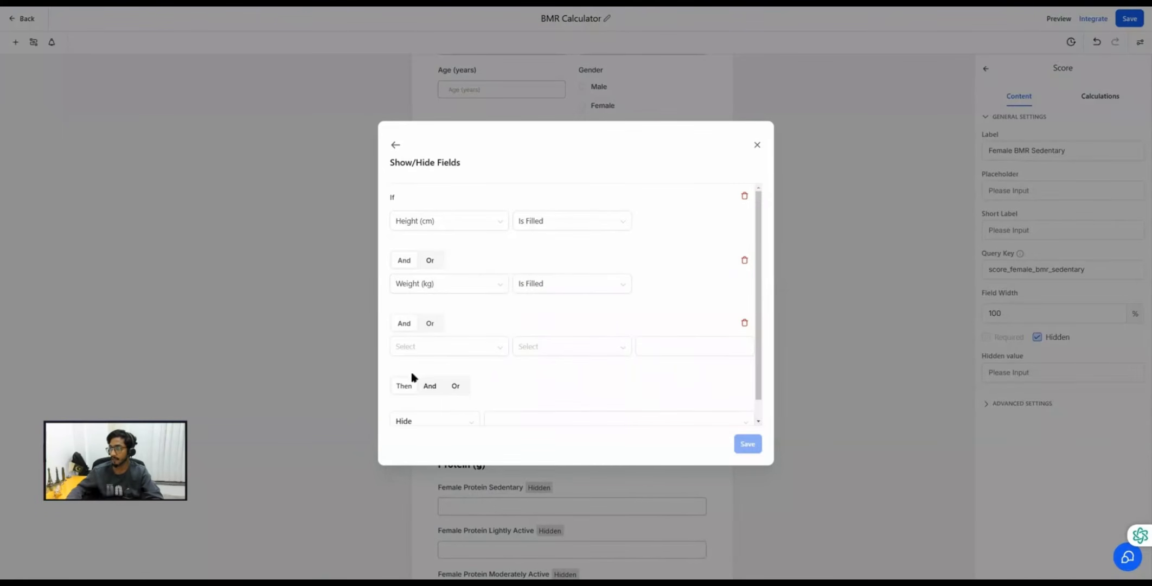
pyautogui.click(413, 348)
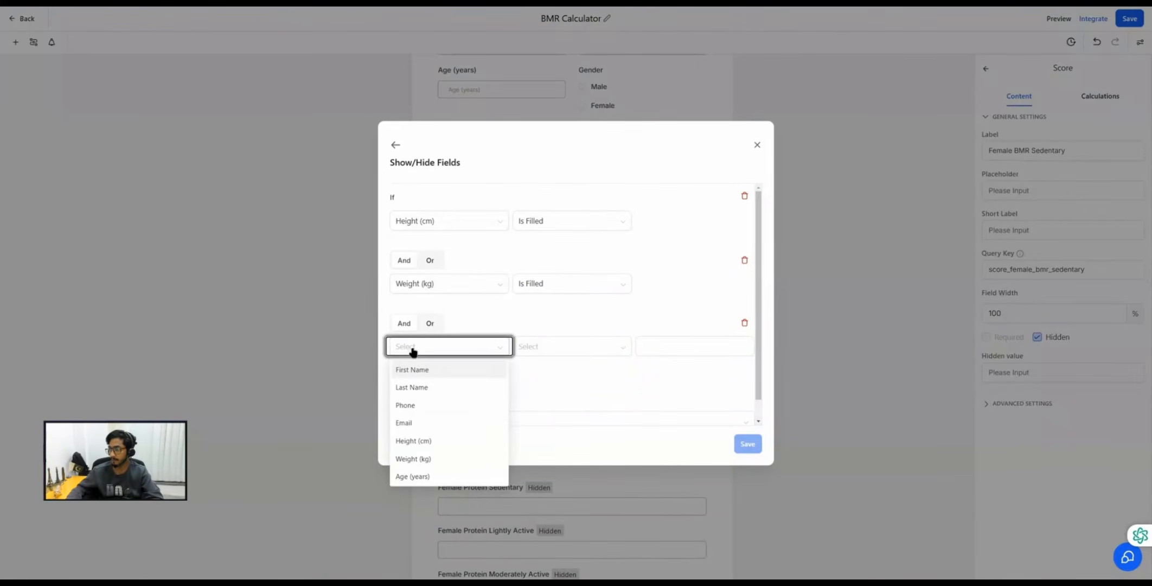
pyautogui.click(415, 476)
pyautogui.click(571, 348)
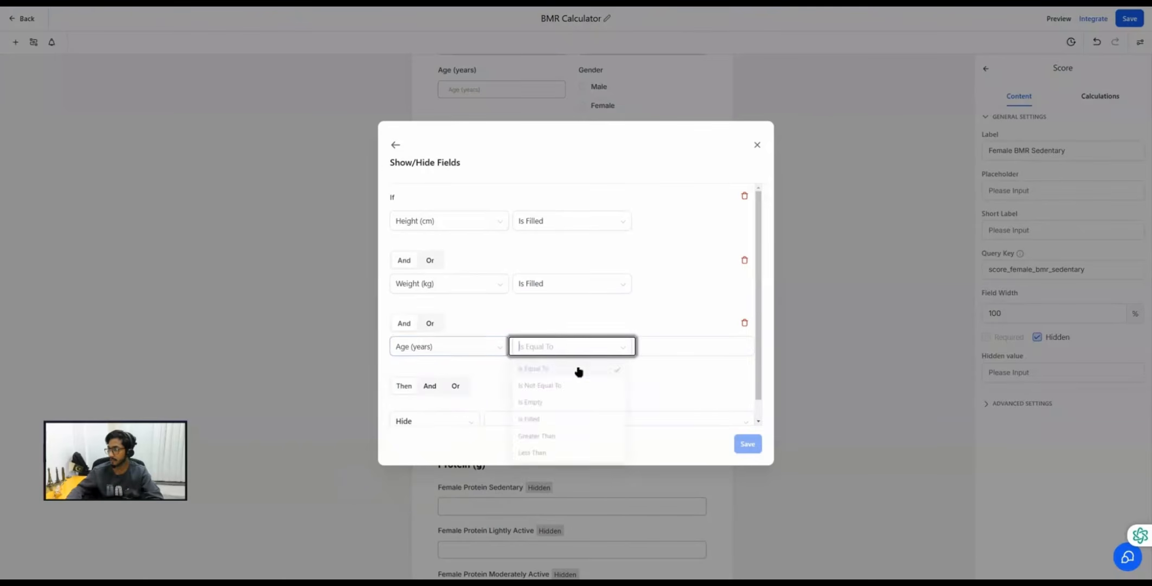
pyautogui.click(535, 420)
# Add an And criterion requiring that Gender Is Equal To Female.
pyautogui.scroll(-1, 478, 350)
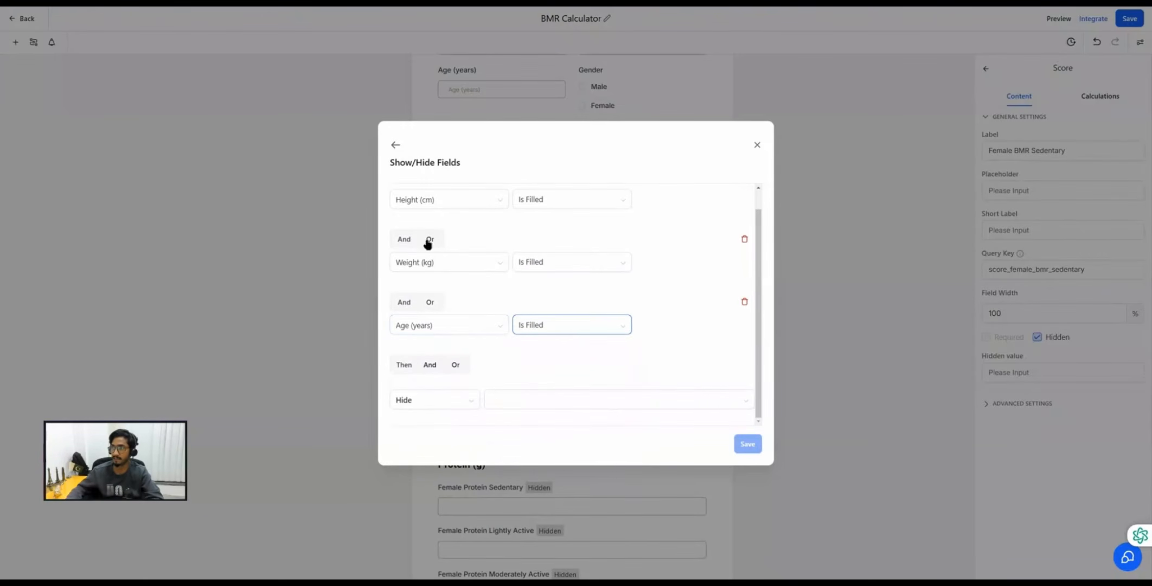
pyautogui.click(432, 366)
pyautogui.scroll(-3, 434, 326)
pyautogui.click(416, 327)
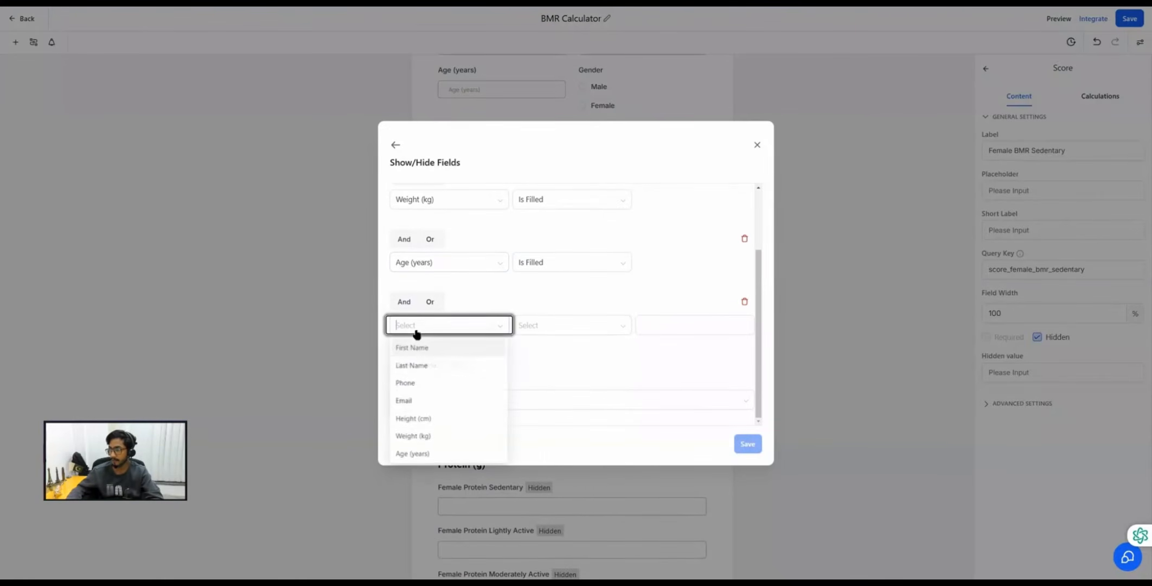
pyautogui.scroll(-1, 430, 437)
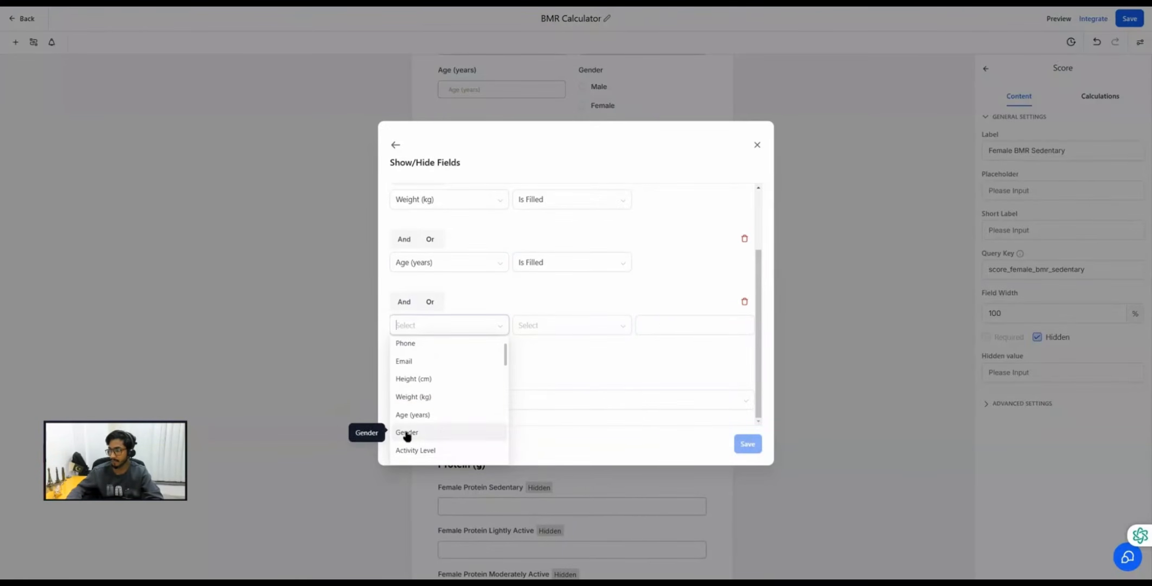
pyautogui.click(407, 433)
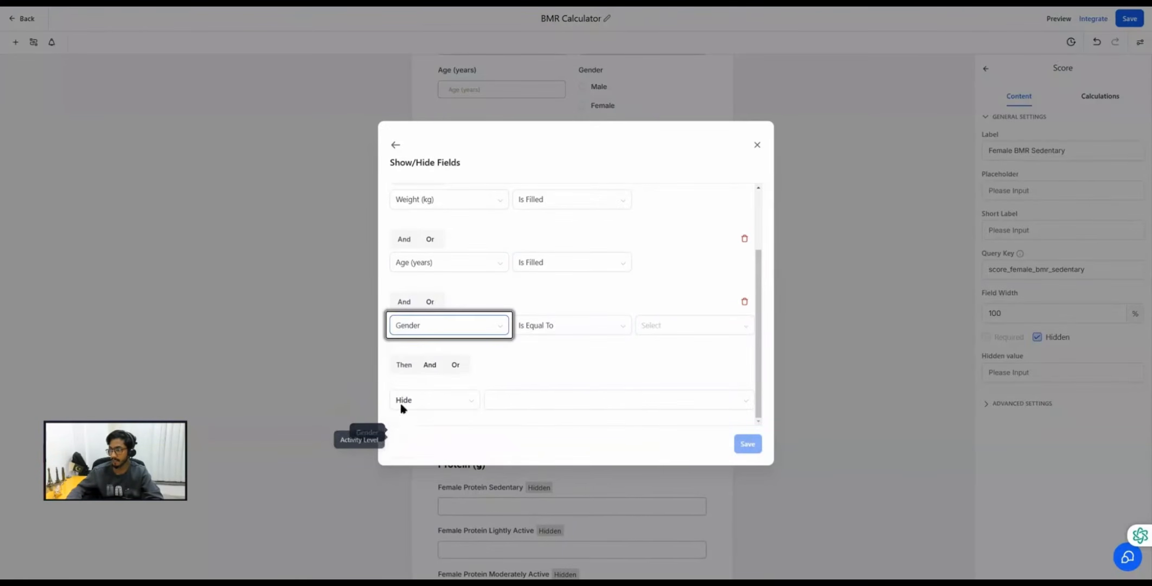
pyautogui.click(554, 328)
pyautogui.click(673, 328)
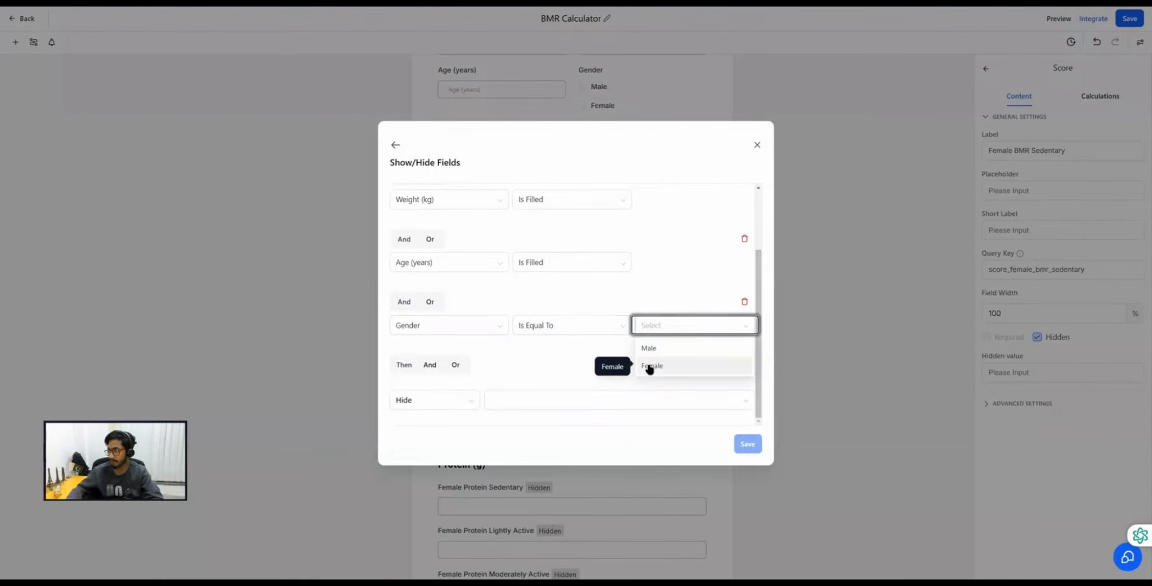
pyautogui.click(656, 365)
# Add an And criterion requiring that Activity Level Is Equal To Sedentary.
pyautogui.click(430, 365)
pyautogui.scroll(-2, 443, 309)
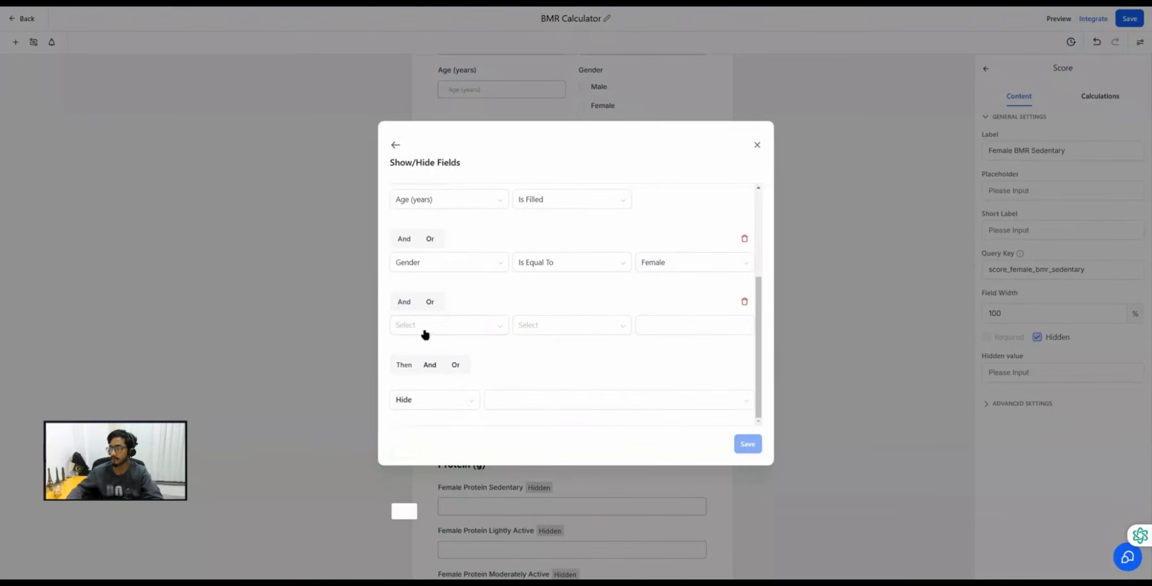
pyautogui.click(412, 328)
pyautogui.scroll(-2, 412, 444)
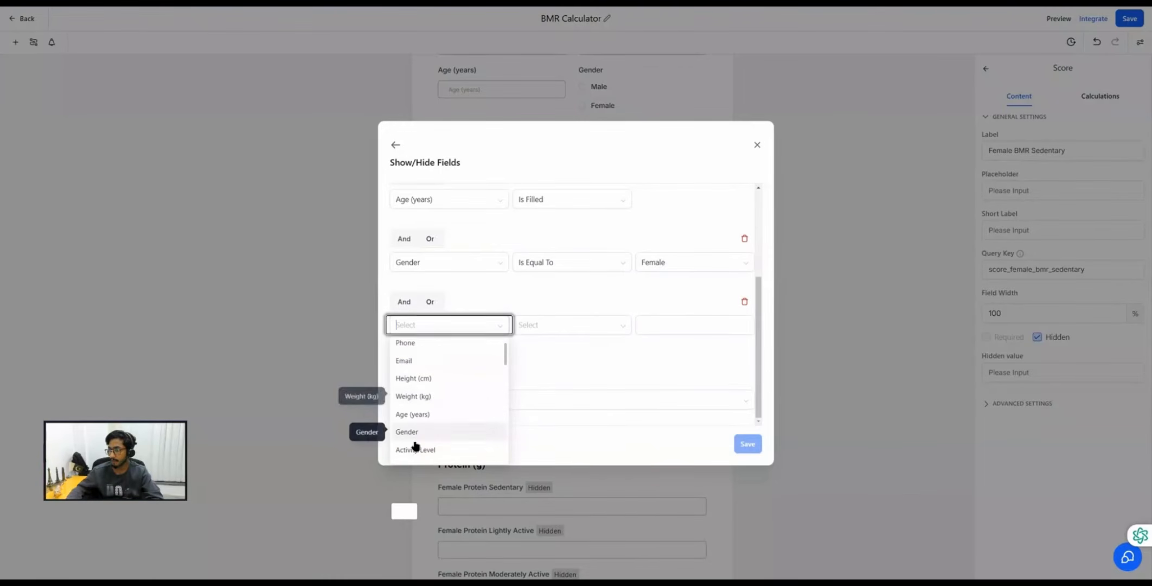
pyautogui.click(412, 450)
pyautogui.click(651, 328)
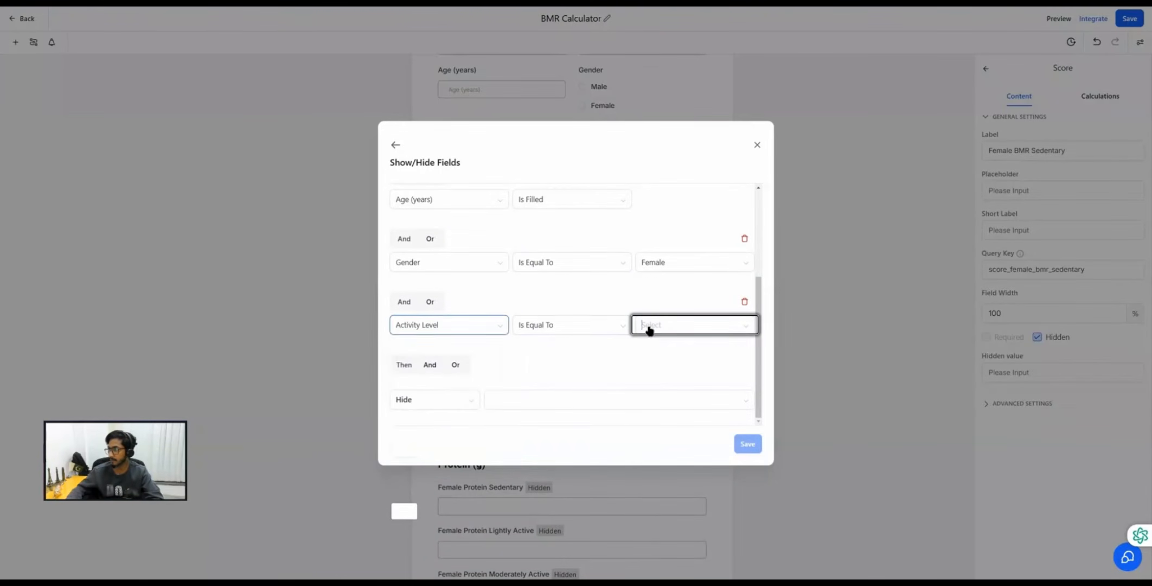
pyautogui.click(654, 350)
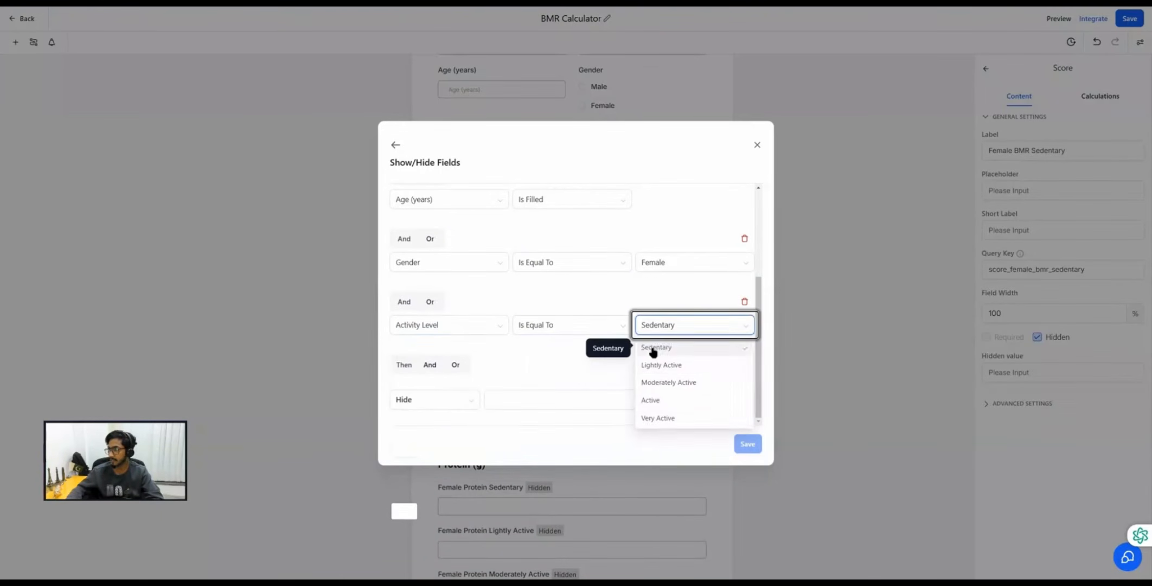
pyautogui.click(430, 365)
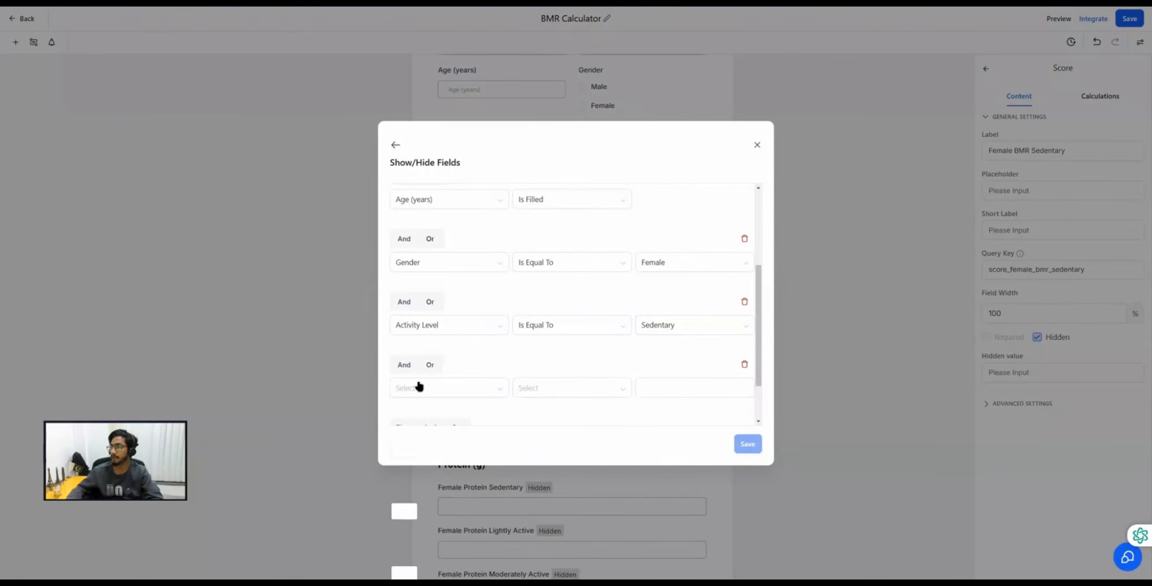
pyautogui.click(419, 387)
pyautogui.scroll(-3, 430, 374)
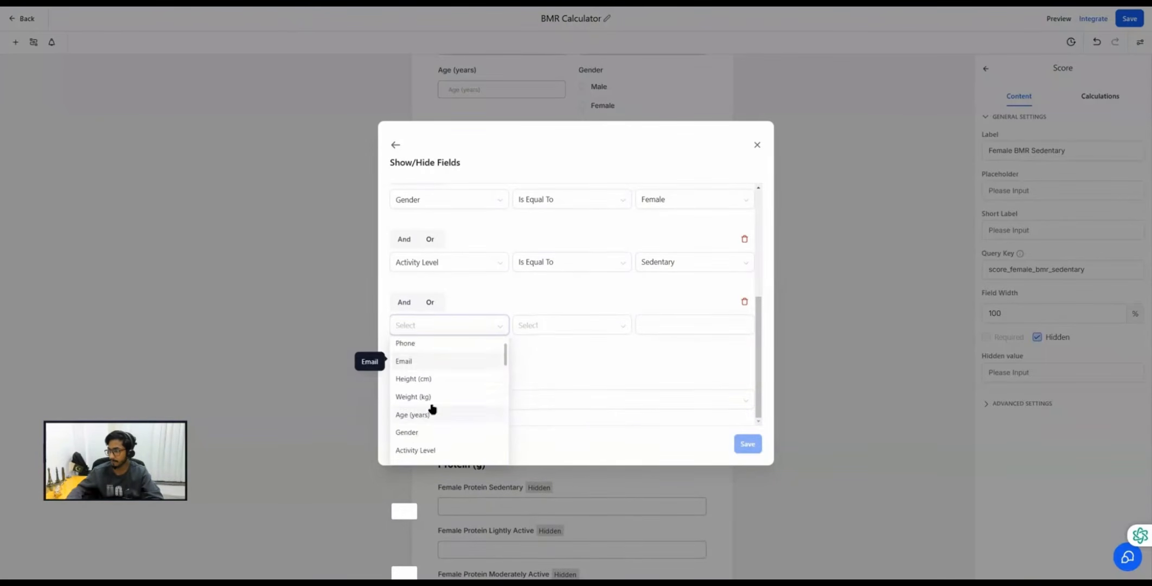
pyautogui.scroll(-3, 432, 409)
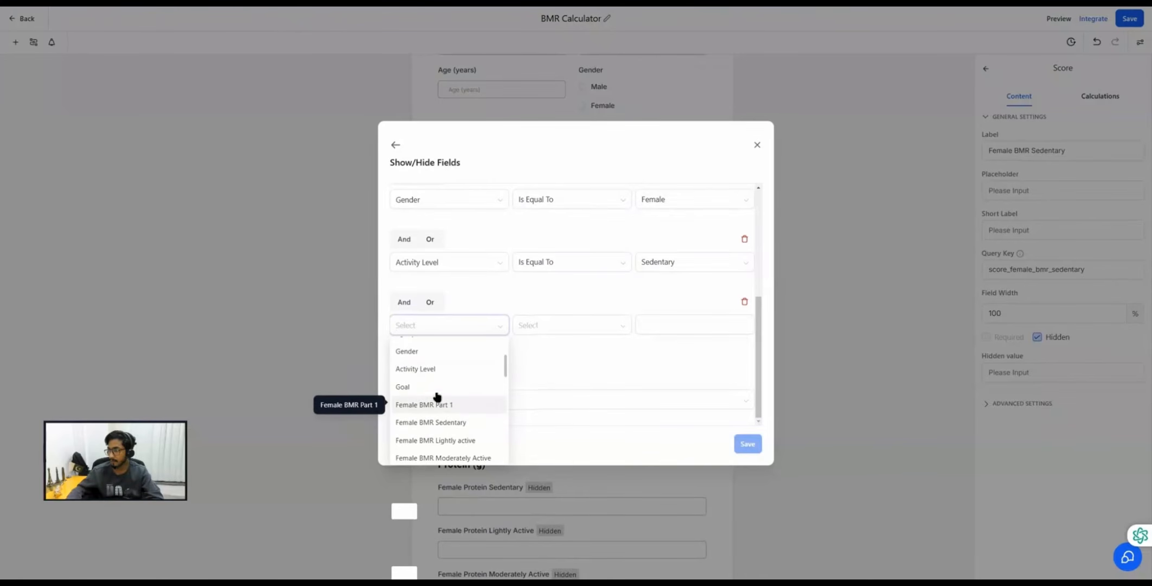
pyautogui.click(384, 279)
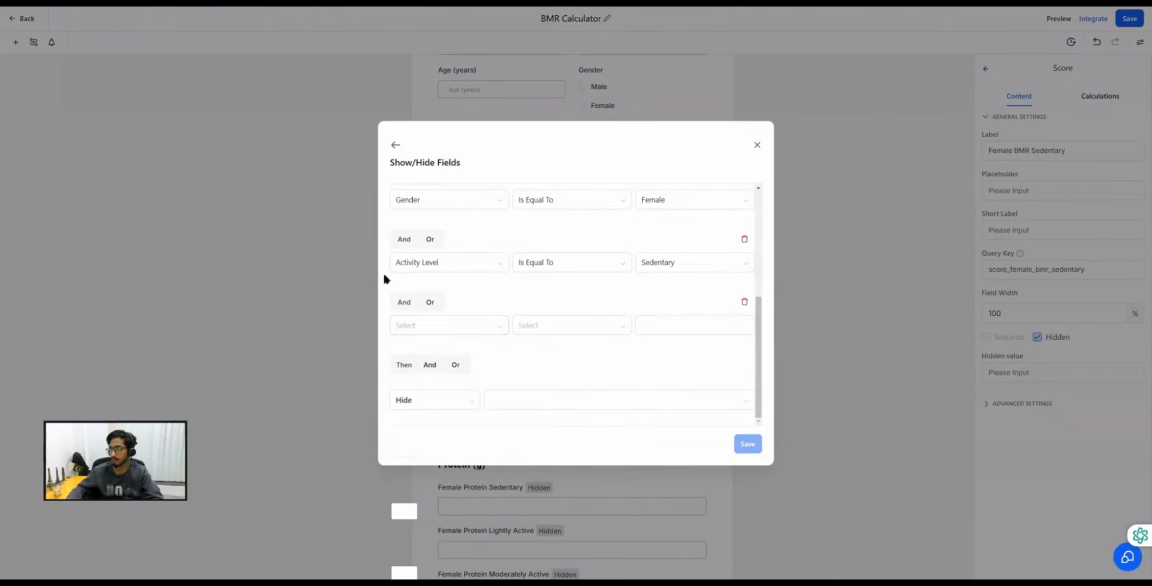
pyautogui.click(745, 302)
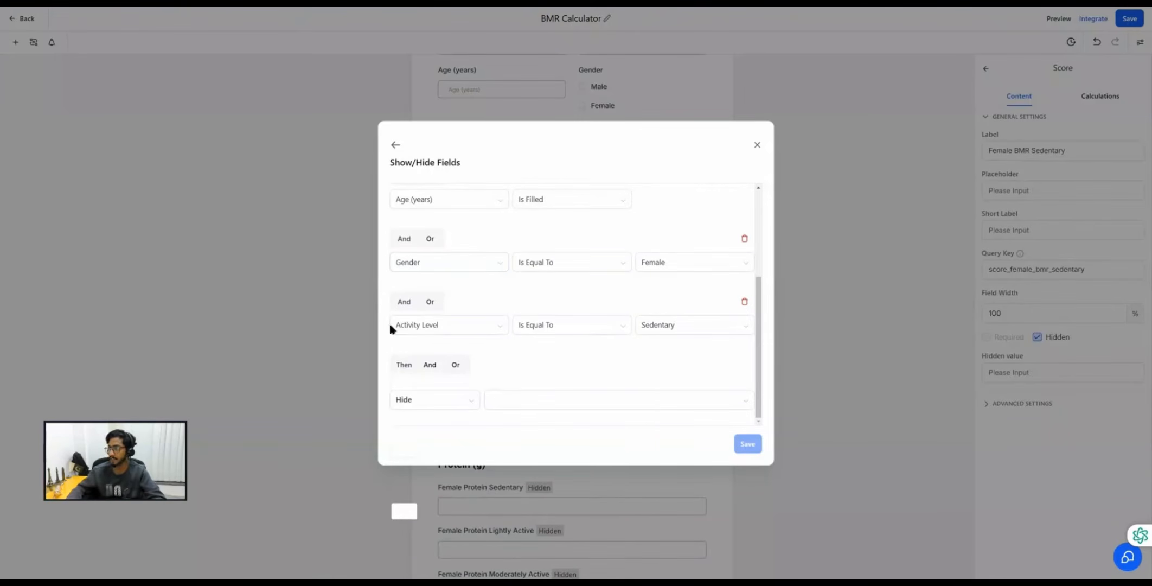
# Set the condition's action to Show Multiple and choose the Female BMR Sedentary and Female Protein Sedentary fields.
pyautogui.click(420, 402)
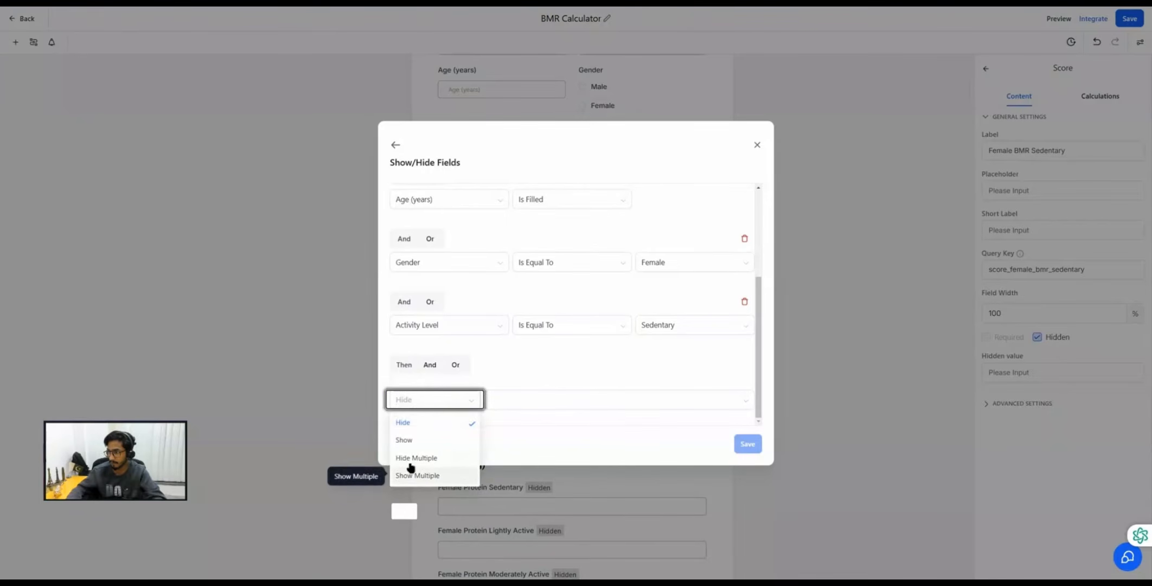
pyautogui.click(416, 476)
pyautogui.click(530, 407)
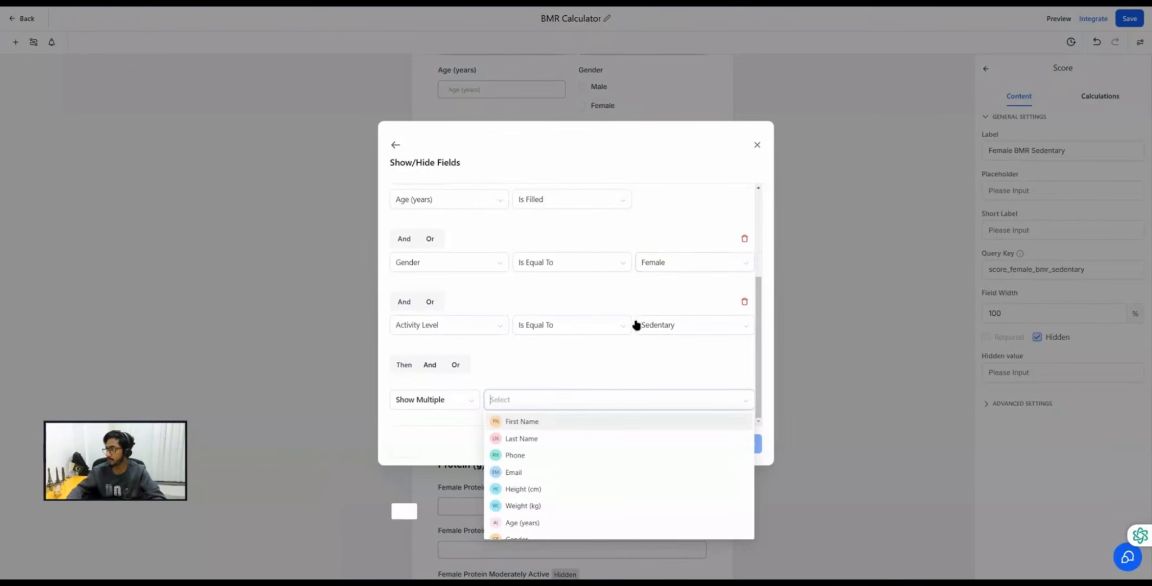
pyautogui.scroll(-3, 536, 453)
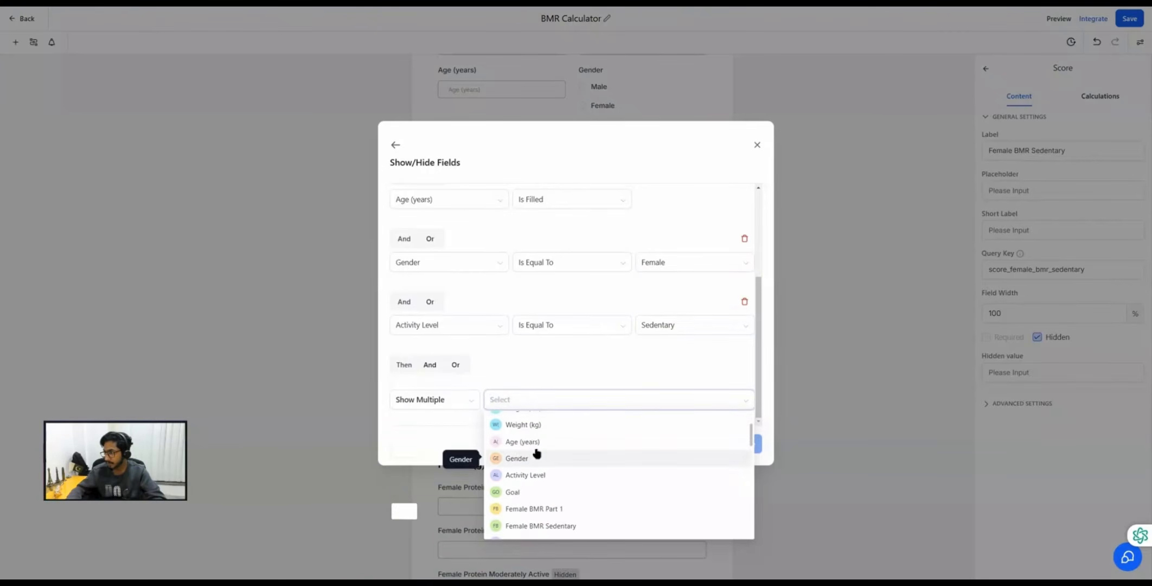
pyautogui.scroll(-1, 536, 453)
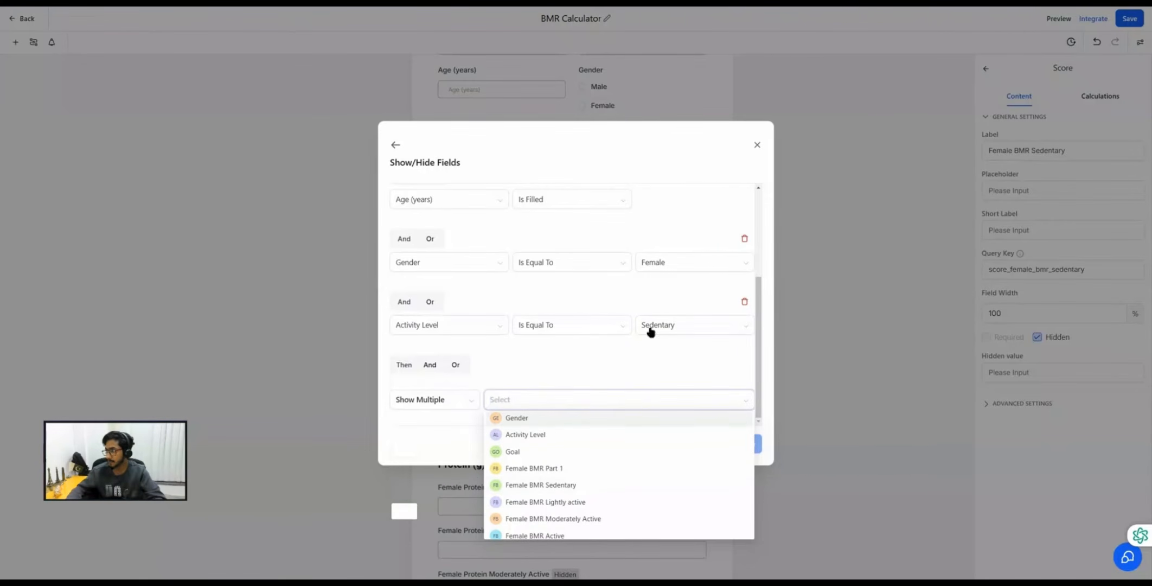
pyautogui.click(540, 484)
pyautogui.scroll(-3, 534, 496)
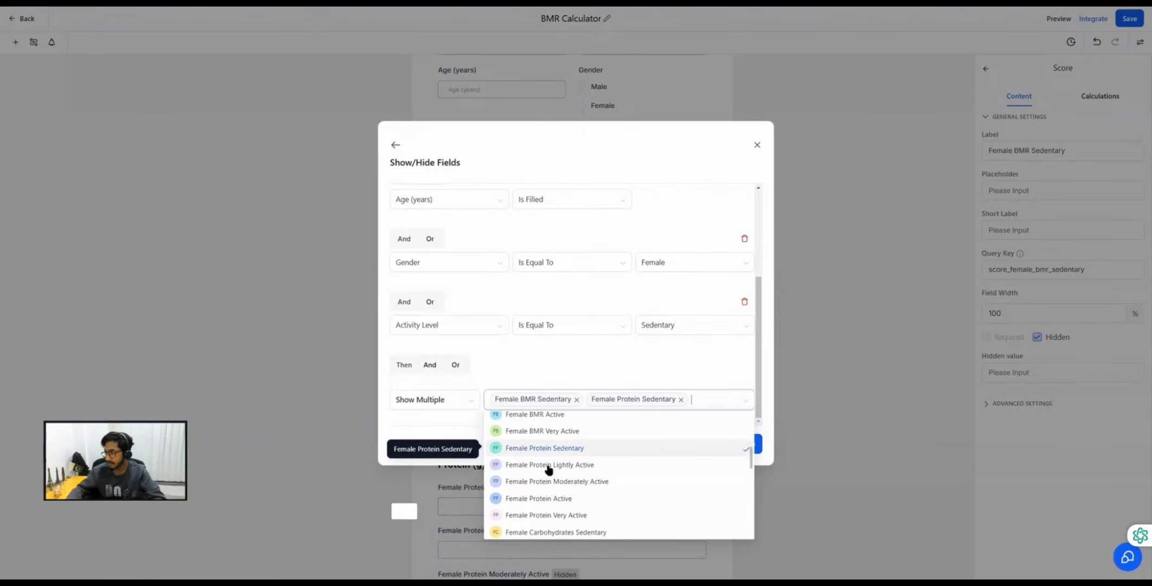
# Add Female Carbohydrates Sedentary, Female Fats Sedentary and Female TDEE Sedentary to the fields the condition shows.
pyautogui.scroll(-2, 542, 480)
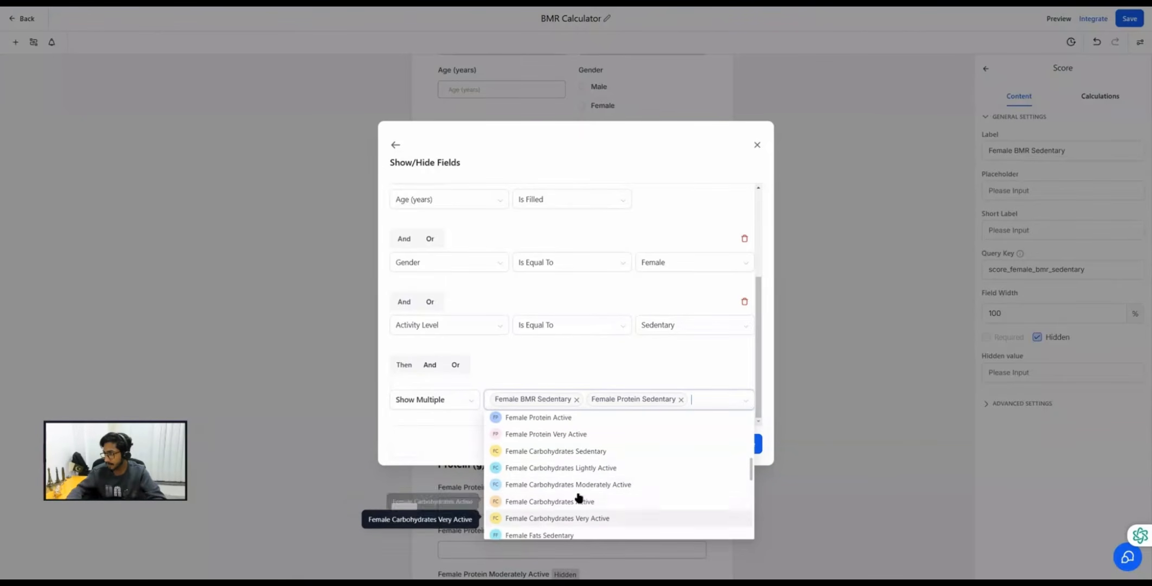
pyautogui.click(564, 452)
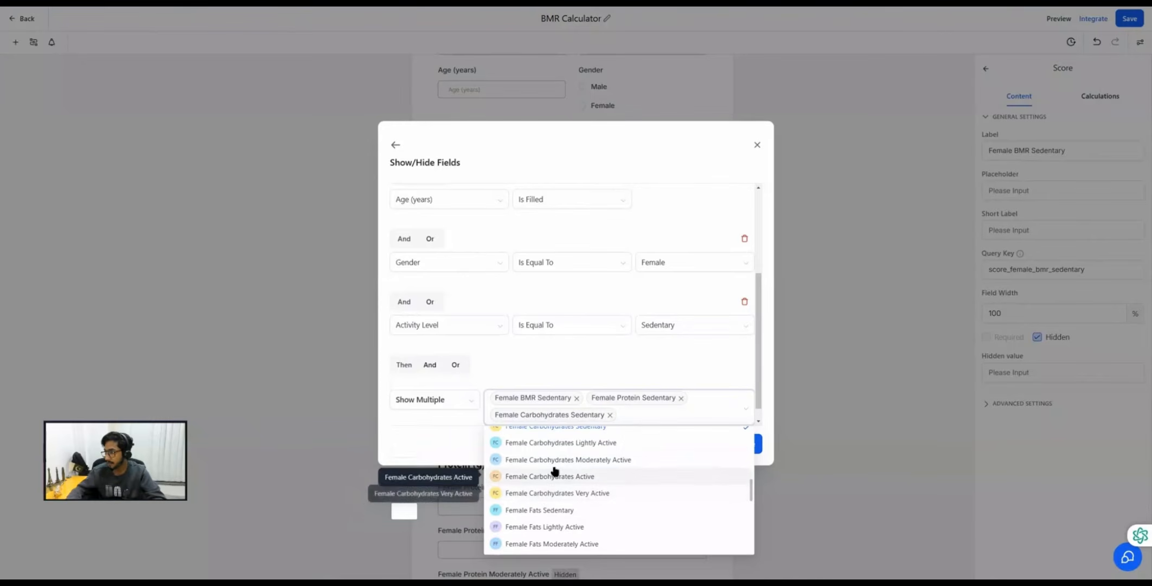
pyautogui.scroll(-1, 554, 470)
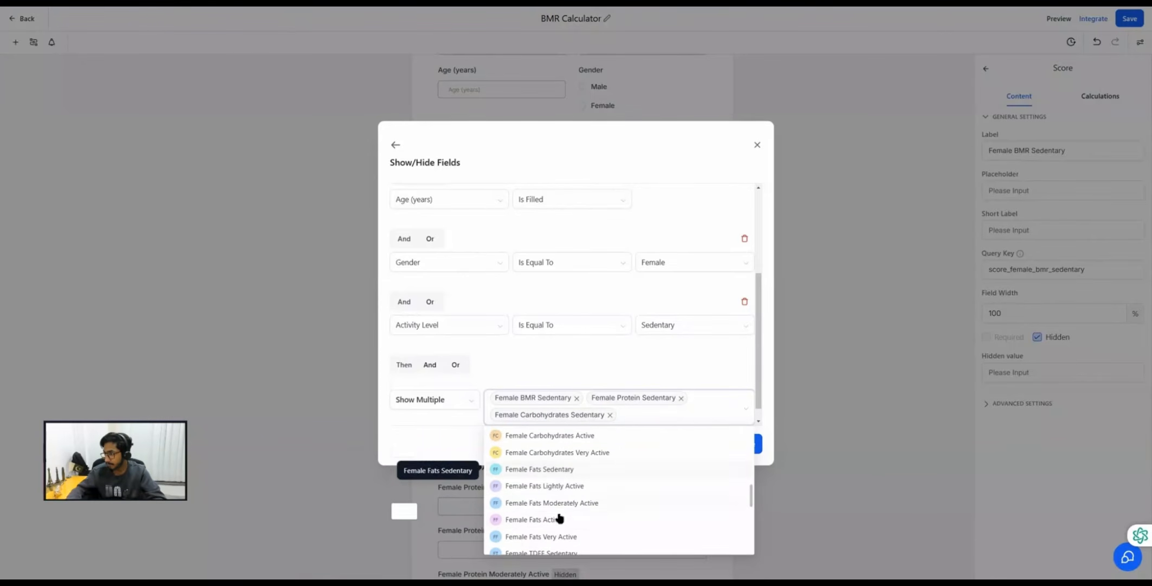
pyautogui.click(560, 472)
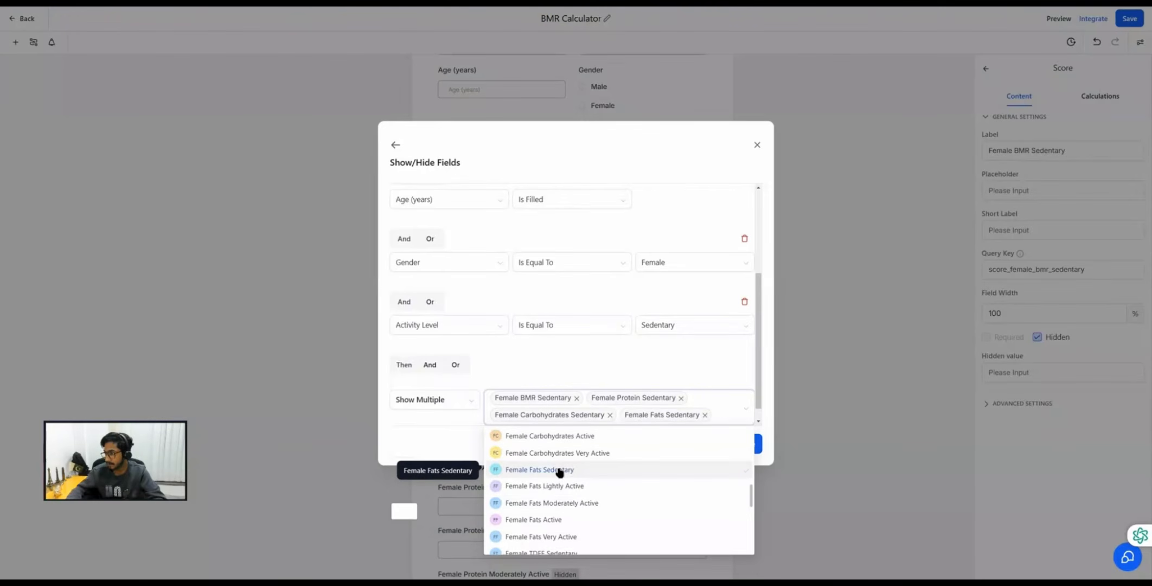
pyautogui.scroll(-2, 560, 472)
pyautogui.scroll(-1, 559, 472)
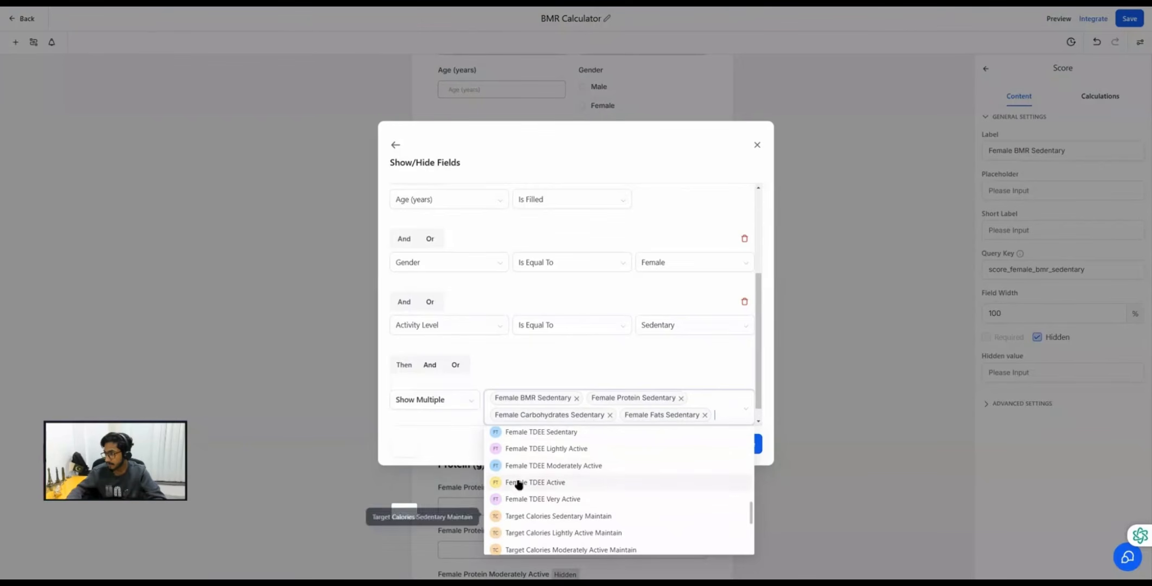
pyautogui.click(541, 434)
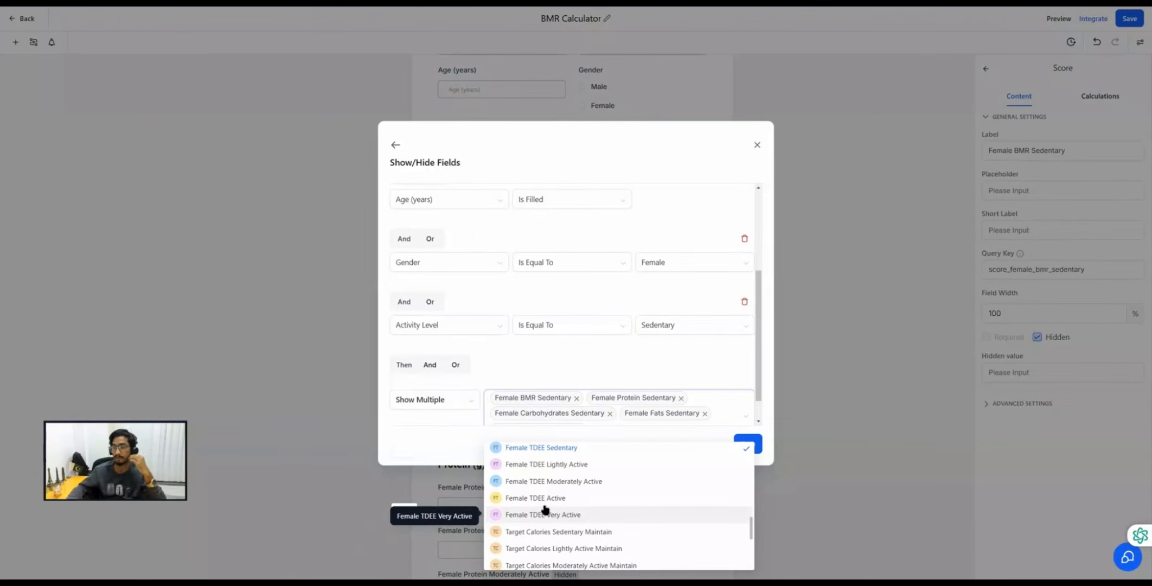
pyautogui.click(404, 381)
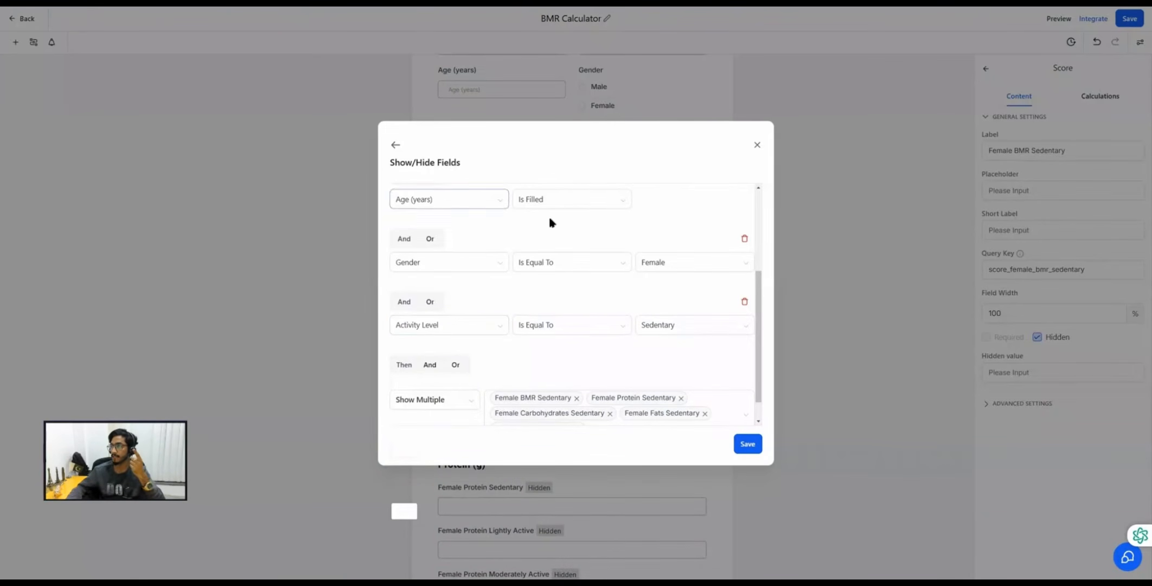
pyautogui.scroll(3, 543, 222)
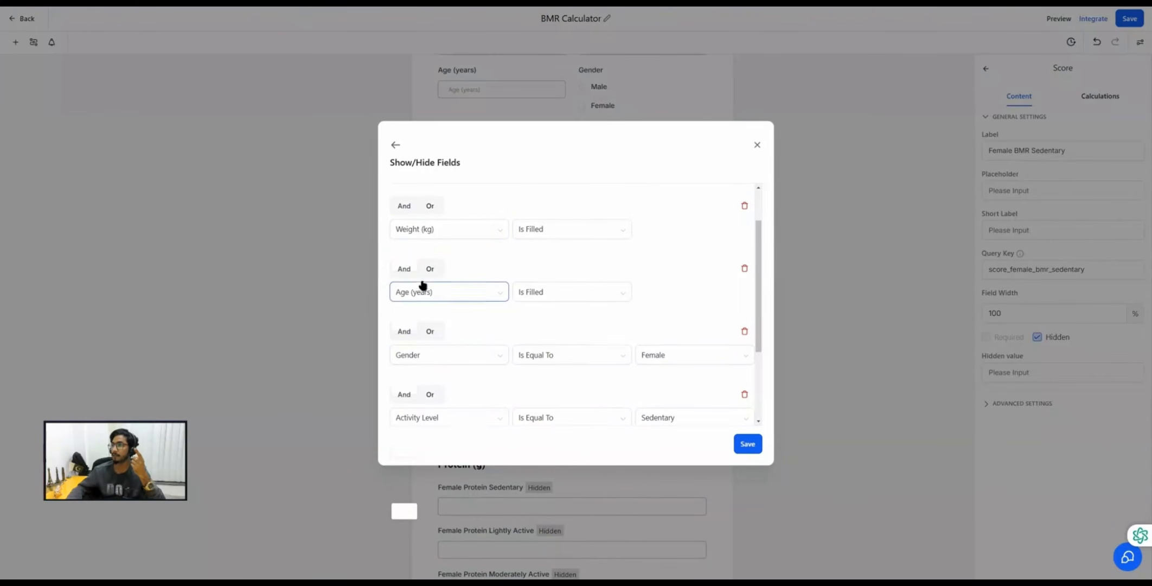
pyautogui.scroll(2, 420, 288)
pyautogui.scroll(-2, 417, 326)
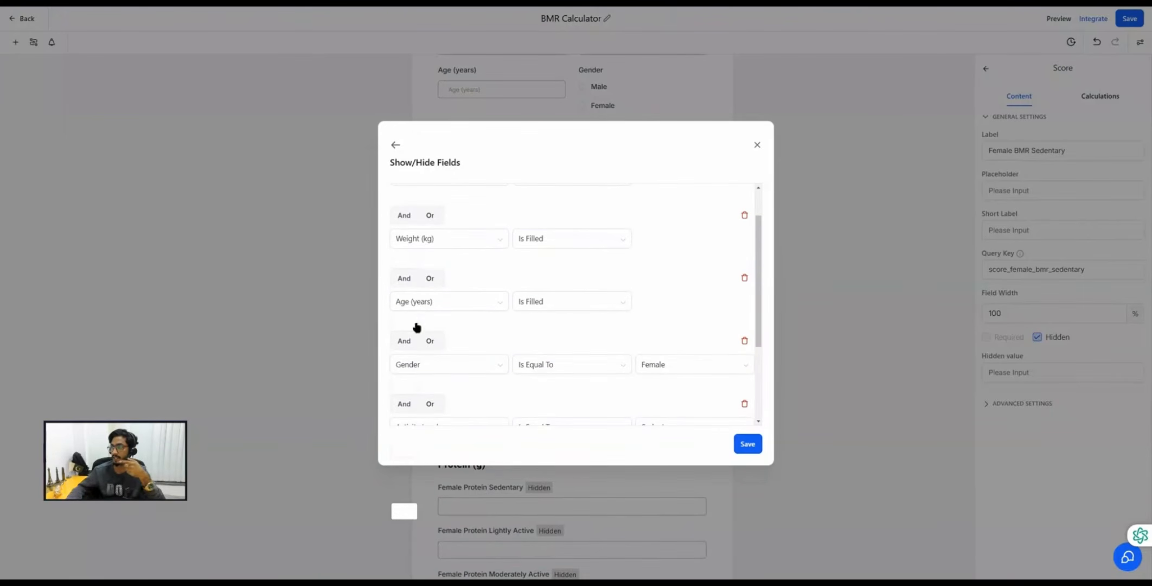
pyautogui.scroll(-4, 513, 313)
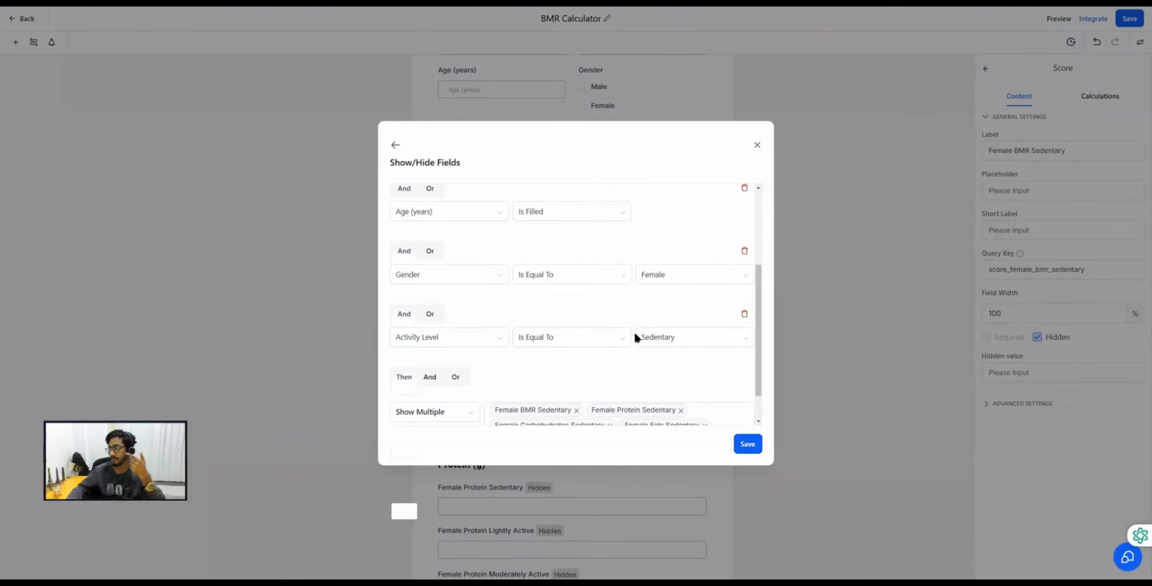
# Save the finished condition and start another Show/Hide Fields condition requiring that Height (cm) Is Filled.
pyautogui.scroll(-2, 667, 346)
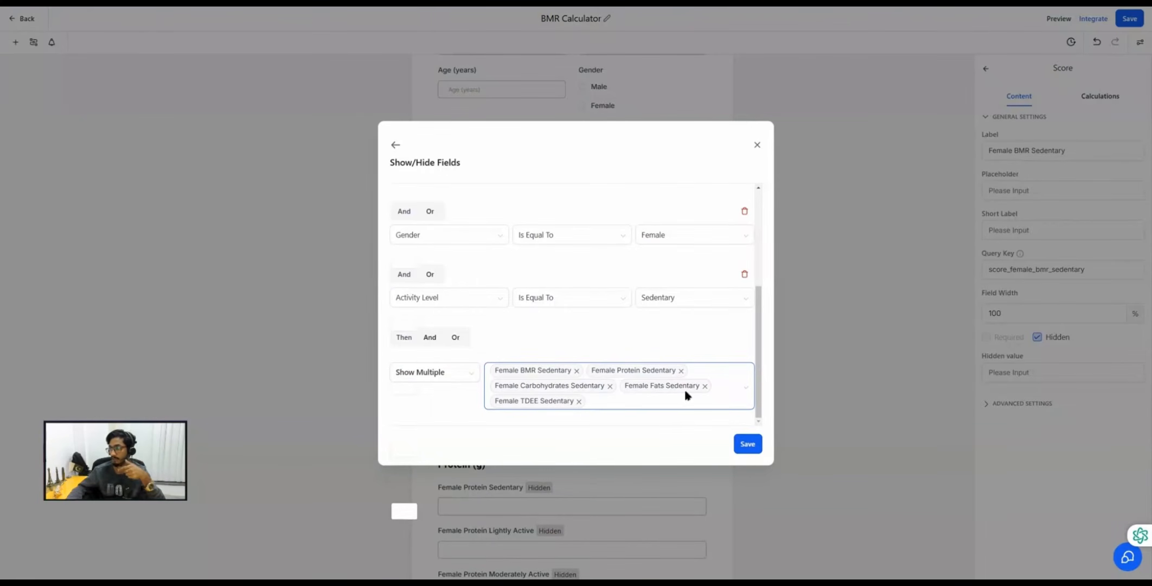
pyautogui.click(748, 443)
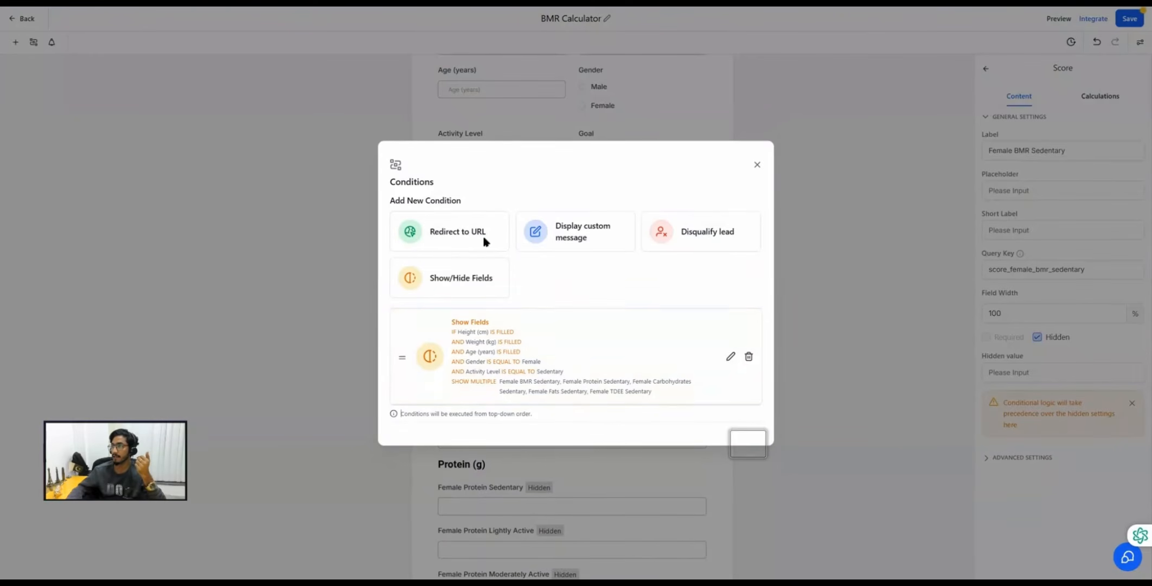
pyautogui.click(468, 279)
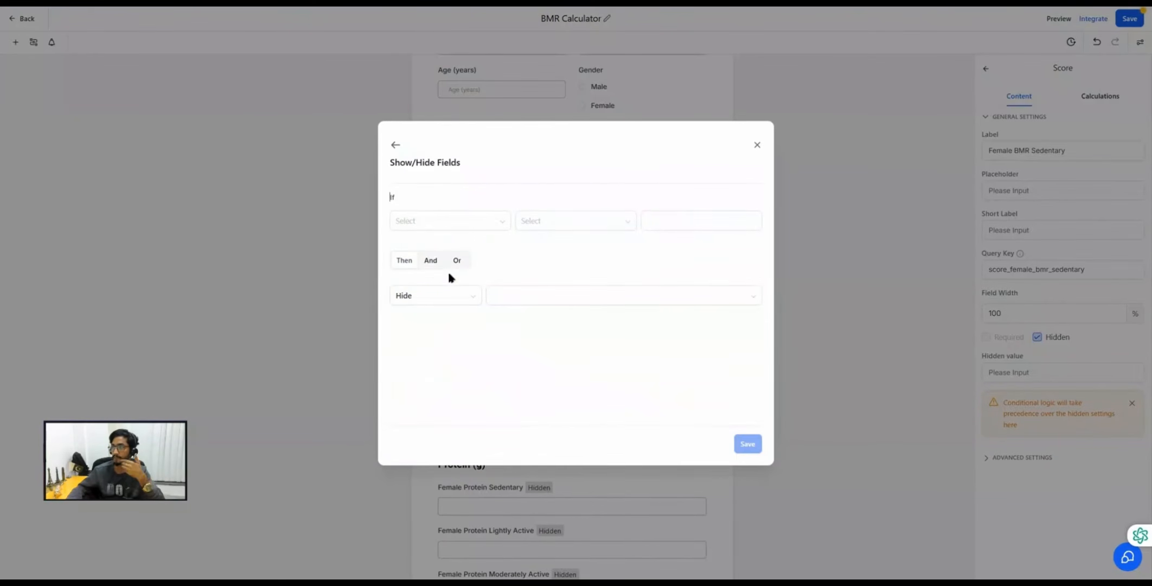
pyautogui.click(402, 225)
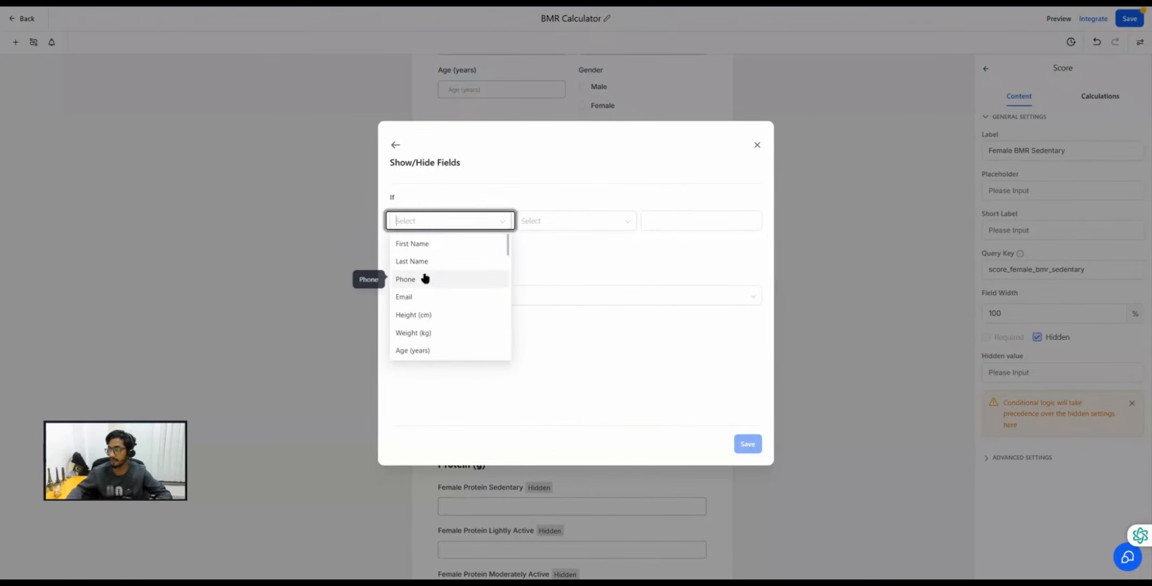
pyautogui.click(415, 313)
pyautogui.click(556, 232)
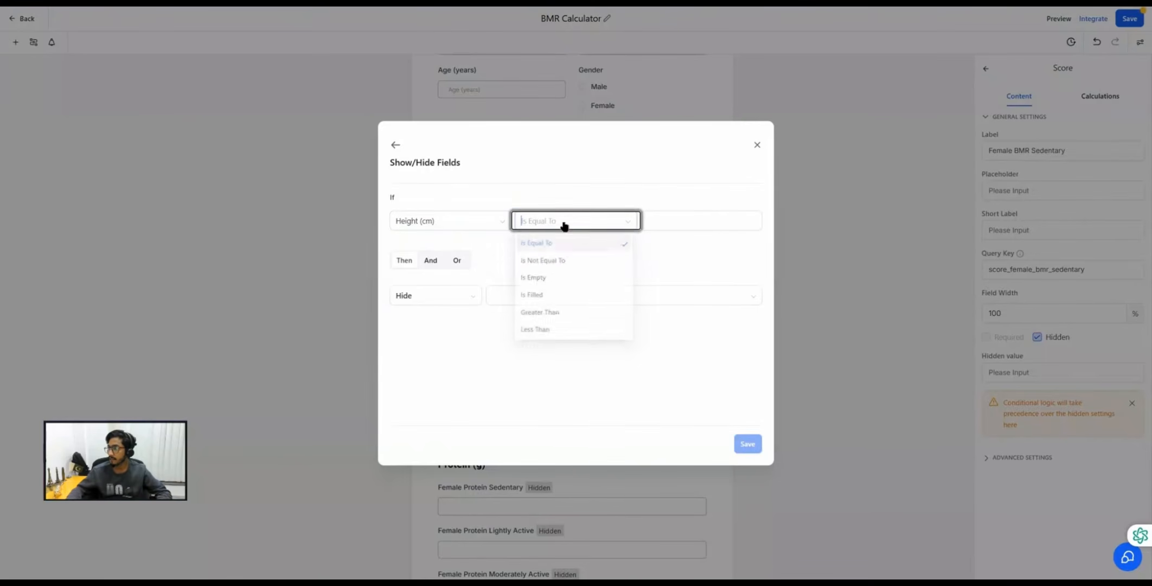
pyautogui.click(542, 296)
# Add an And criterion requiring that Weight (kg) Is Filled.
pyautogui.click(437, 261)
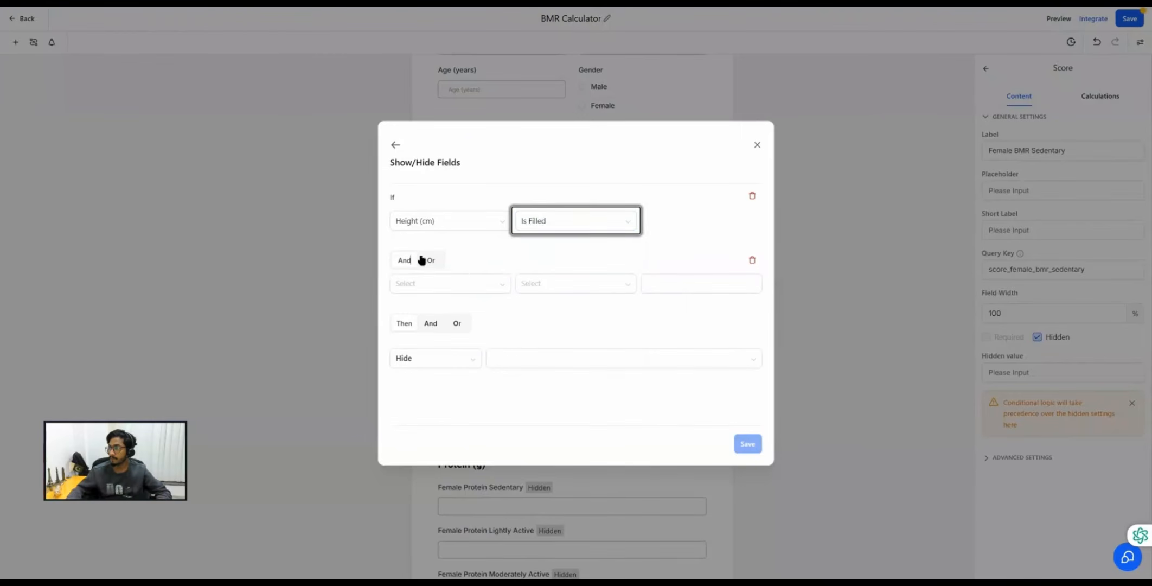
pyautogui.click(426, 283)
pyautogui.click(414, 396)
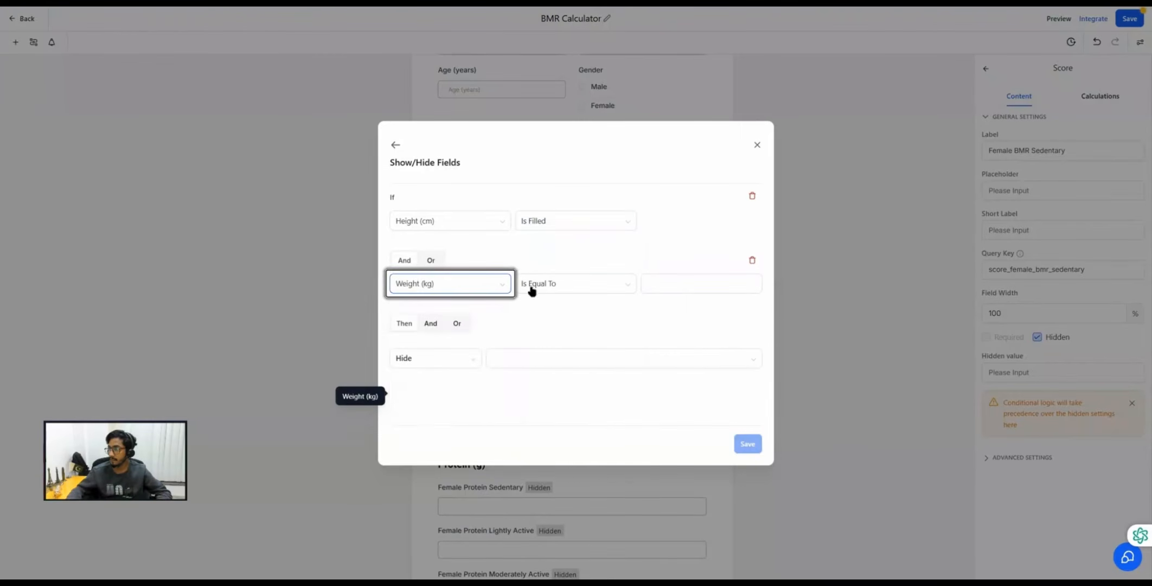
pyautogui.click(535, 287)
pyautogui.click(529, 361)
pyautogui.click(529, 360)
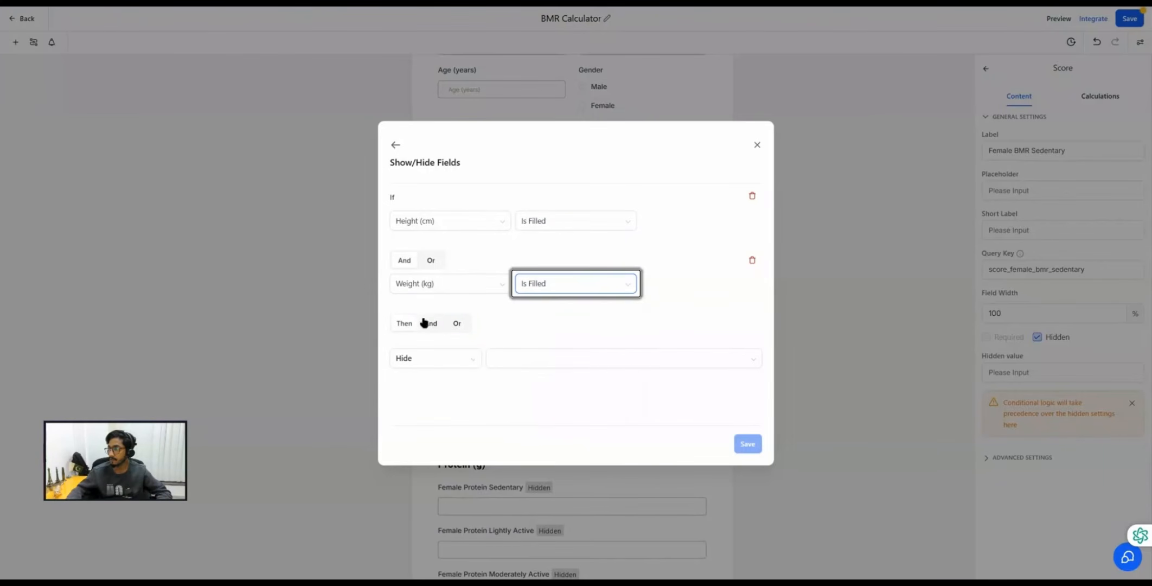
# Add an And criterion requiring that Age (years) Is Filled.
pyautogui.click(430, 323)
pyautogui.click(401, 345)
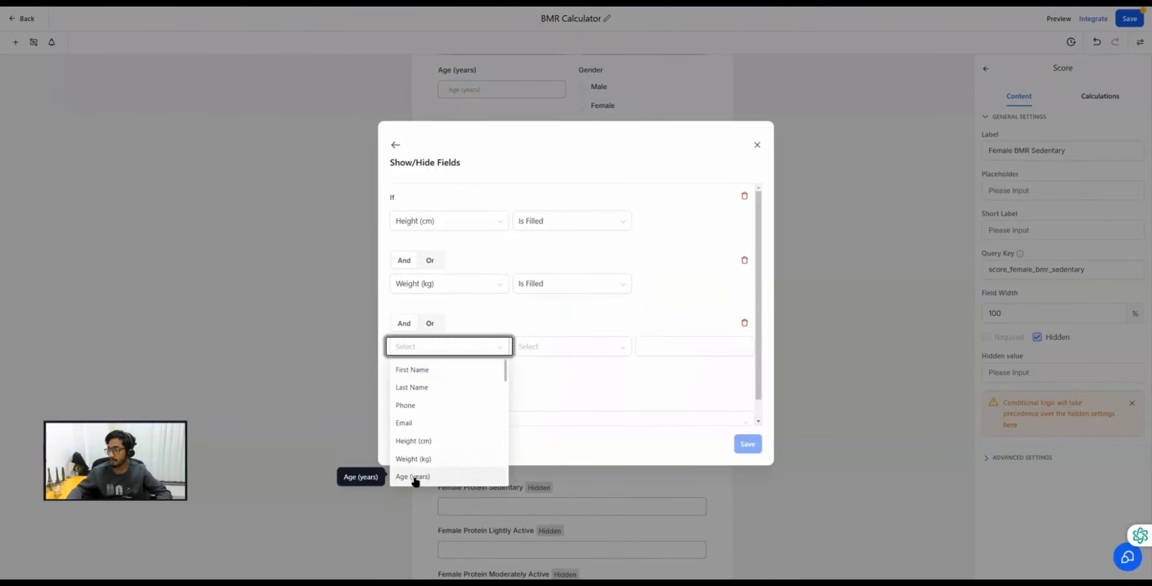
pyautogui.click(413, 476)
pyautogui.click(552, 345)
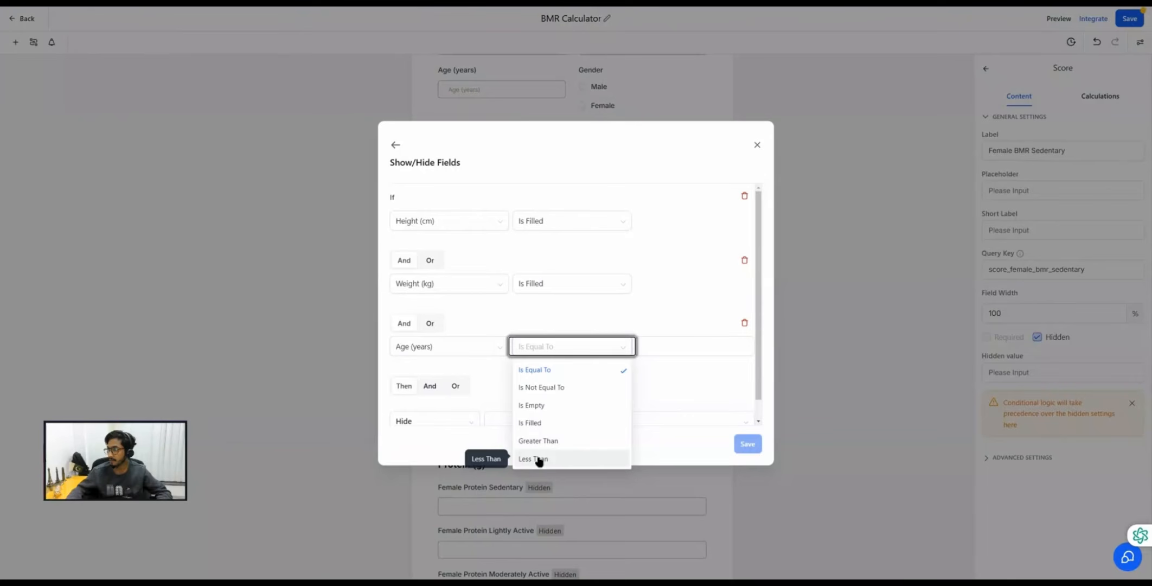
pyautogui.click(531, 423)
# Add an And criterion to the second condition requiring that Gender Is Equal To Female.
pyautogui.scroll(-1, 426, 369)
pyautogui.click(428, 370)
pyautogui.scroll(-2, 427, 328)
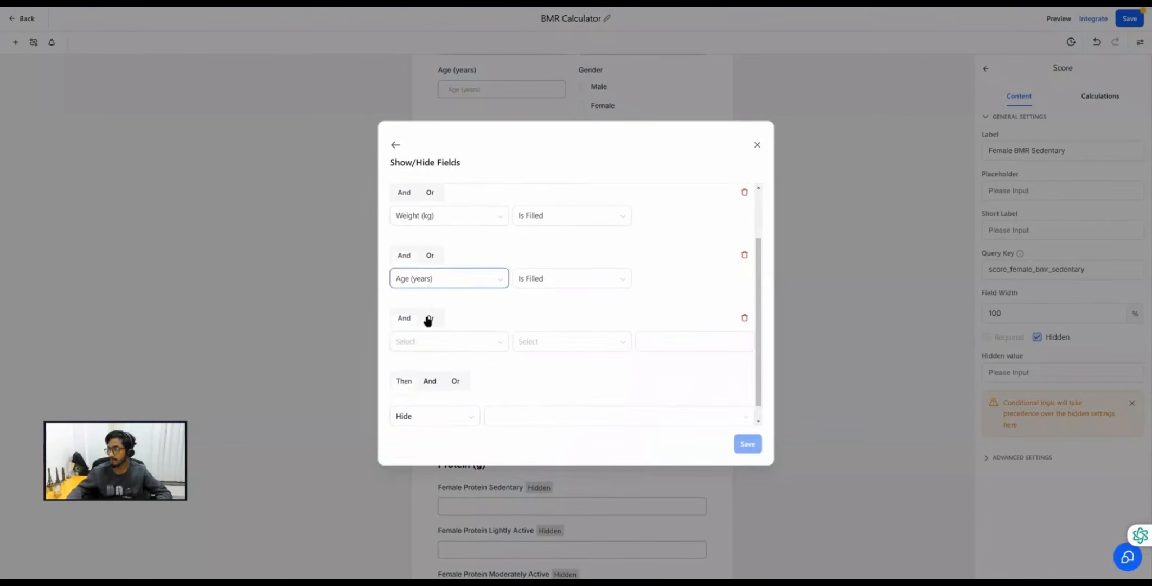
pyautogui.click(412, 326)
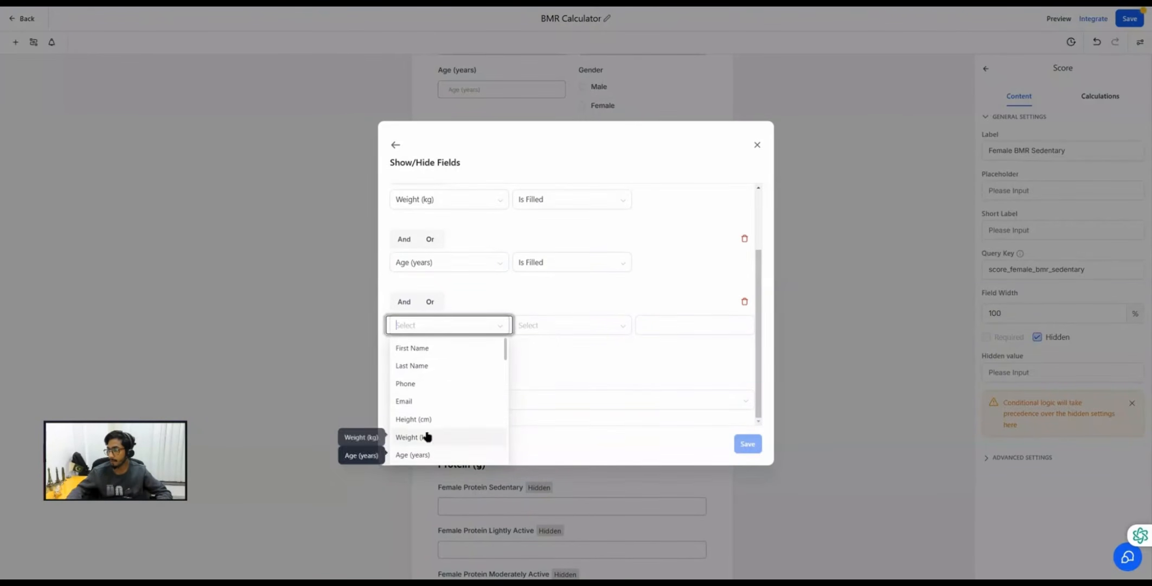
pyautogui.scroll(-2, 427, 437)
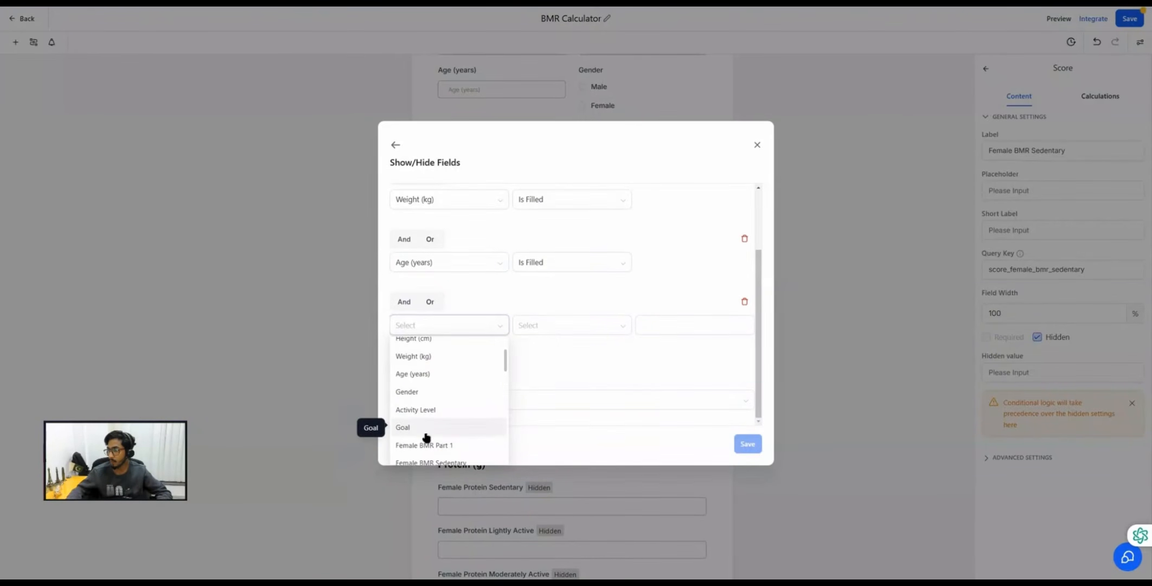
pyautogui.click(408, 392)
pyautogui.click(642, 333)
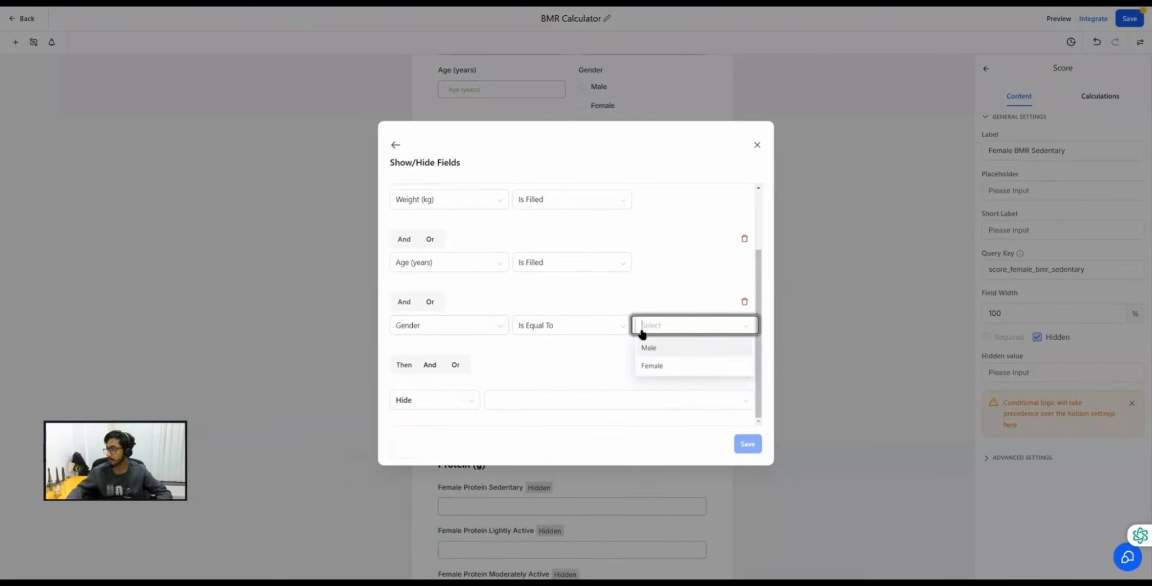
pyautogui.click(650, 363)
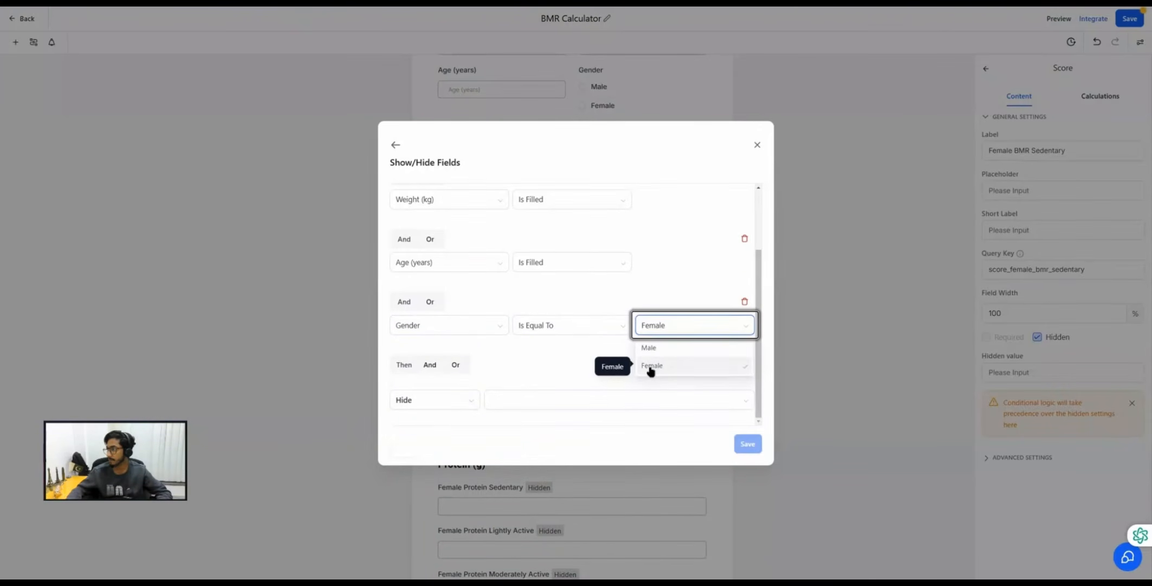
# Add an And criterion to the second condition requiring that Activity Level Is Equal To Sedentary.
pyautogui.click(428, 363)
pyautogui.scroll(-1, 418, 331)
pyautogui.click(406, 326)
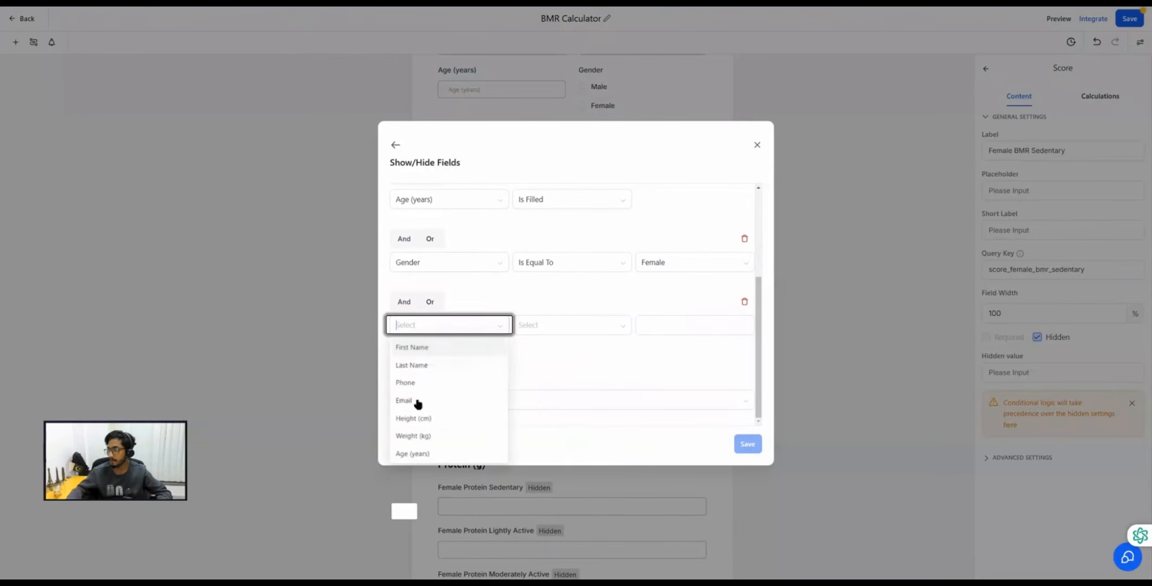
pyautogui.scroll(-1, 413, 445)
pyautogui.click(416, 450)
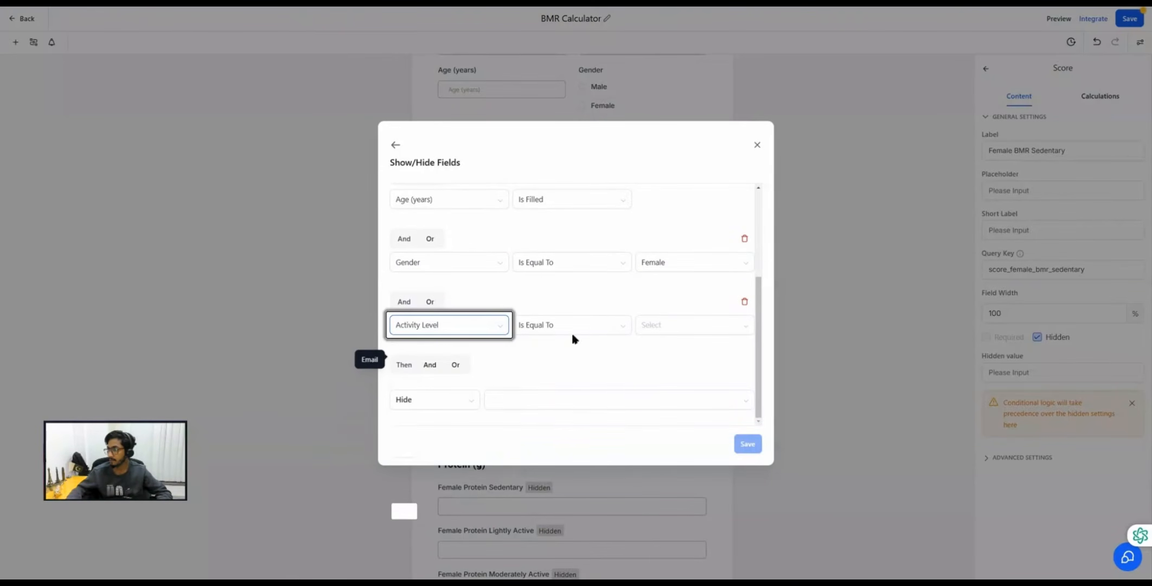
pyautogui.click(661, 325)
pyautogui.click(661, 349)
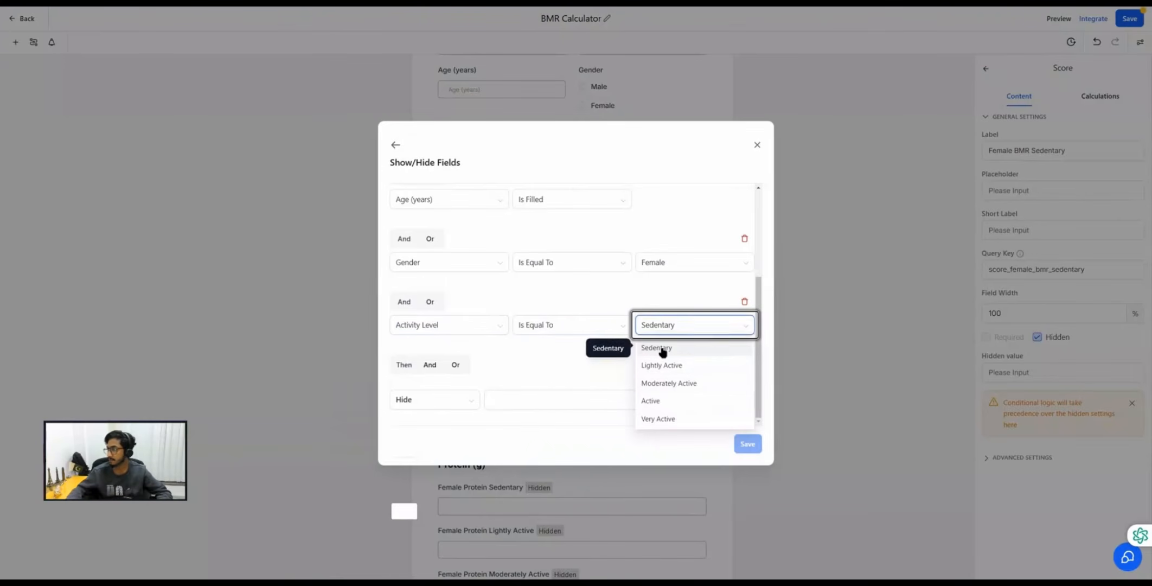
# Add an And criterion requiring that Goal Is Equal To Maintain.
pyautogui.click(430, 365)
pyautogui.scroll(-1, 398, 334)
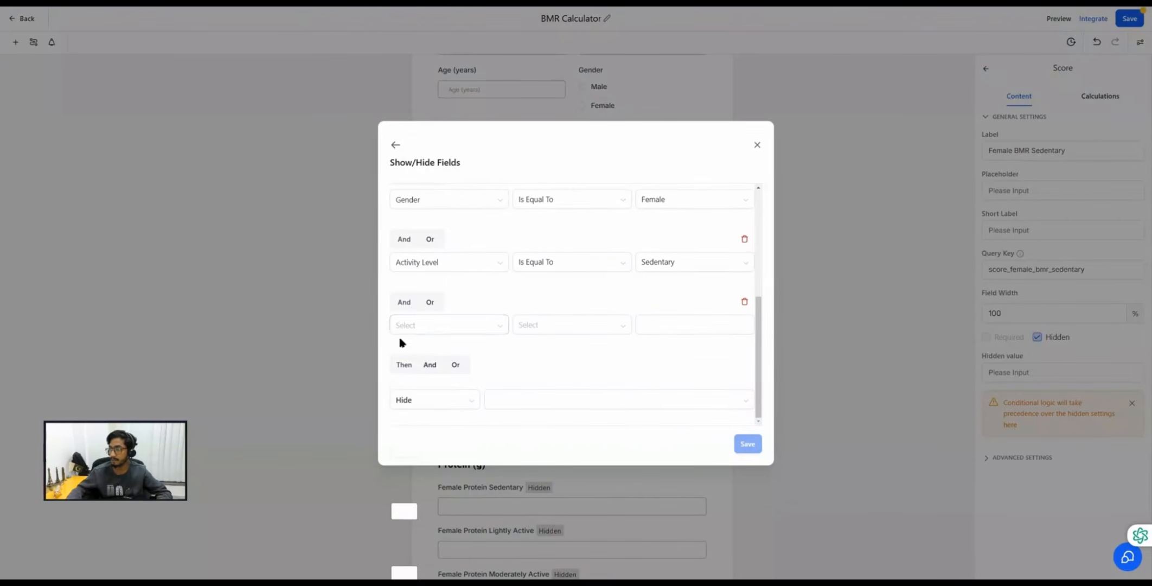
pyautogui.click(414, 325)
pyautogui.scroll(-3, 423, 448)
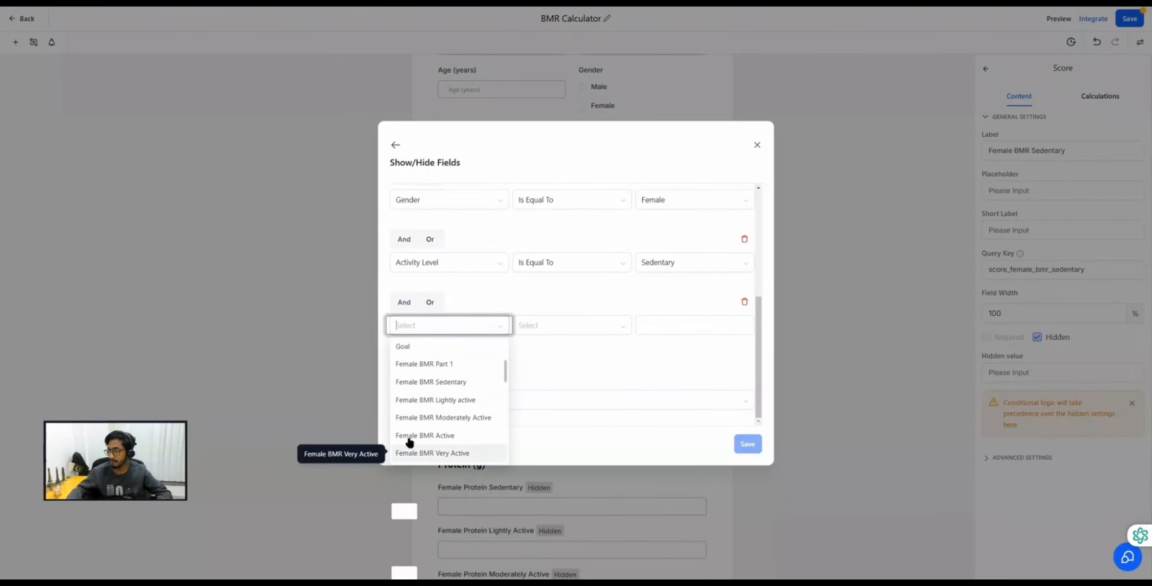
pyautogui.click(407, 347)
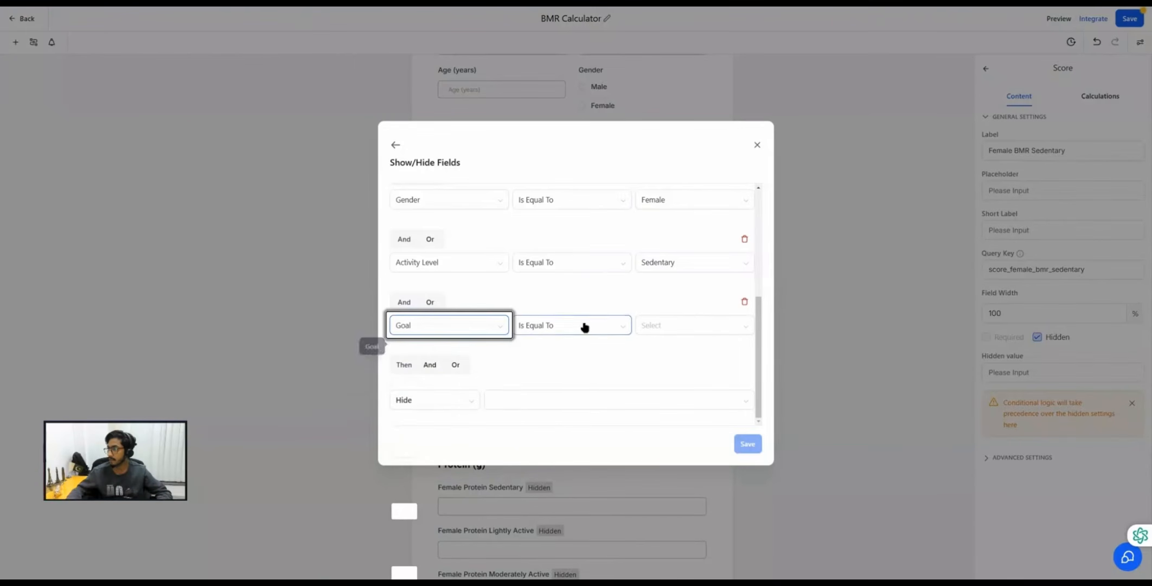
pyautogui.click(662, 328)
pyautogui.click(645, 352)
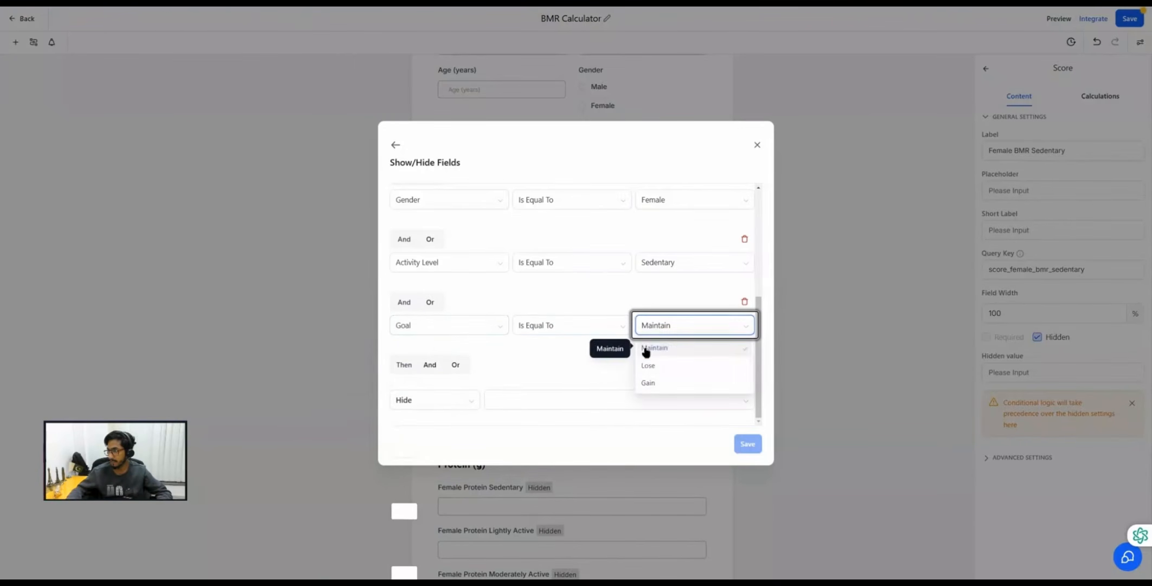
# Set the condition's action to Show and choose the Target Calories Sedentary Maintain field.
pyautogui.click(412, 401)
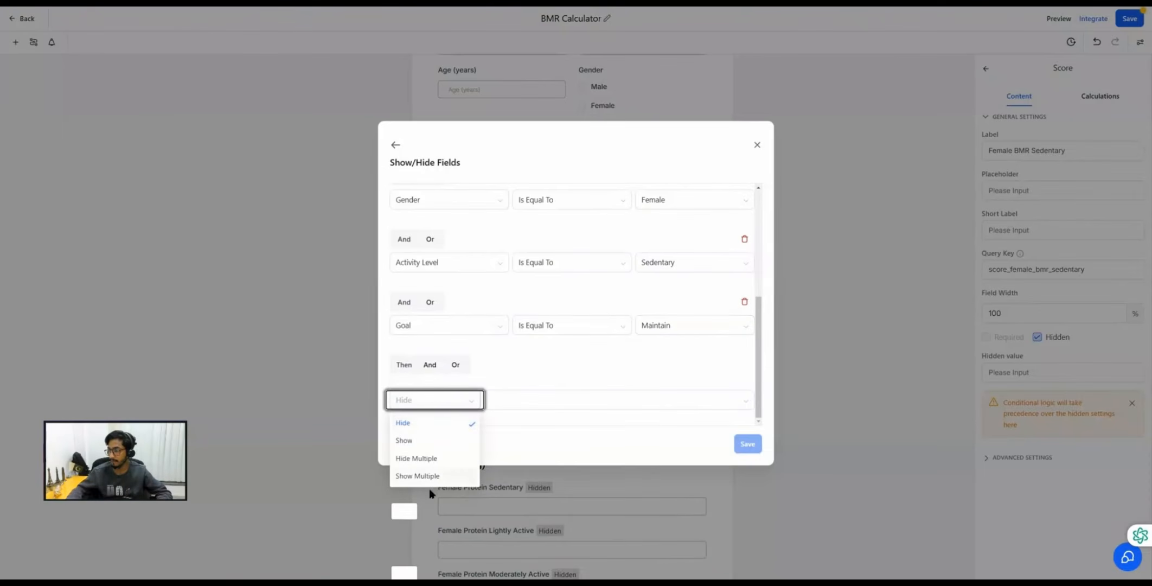
pyautogui.click(404, 439)
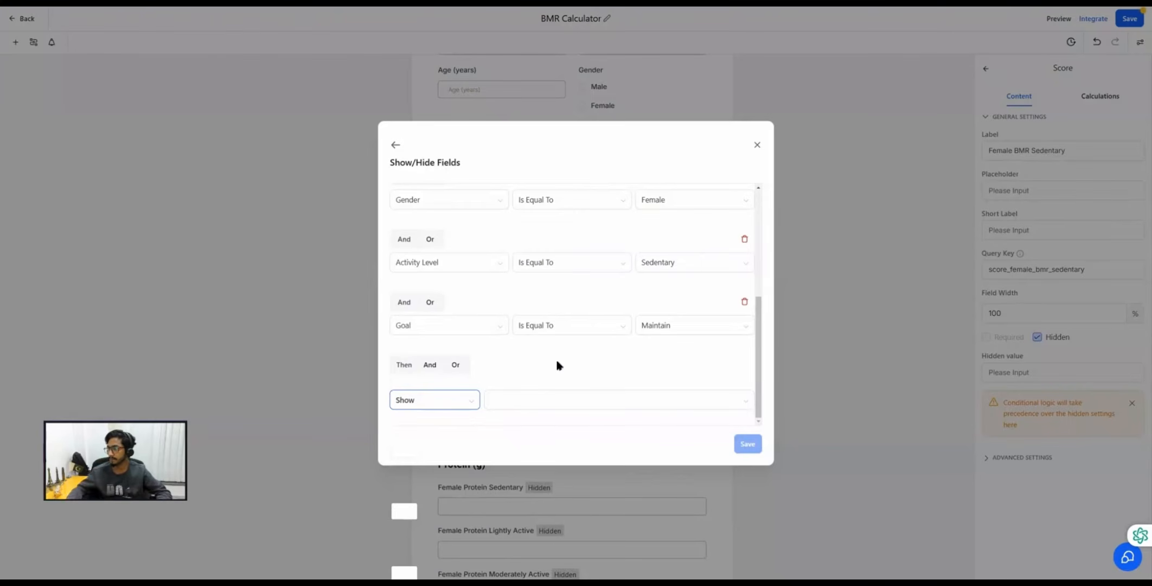
pyautogui.click(554, 405)
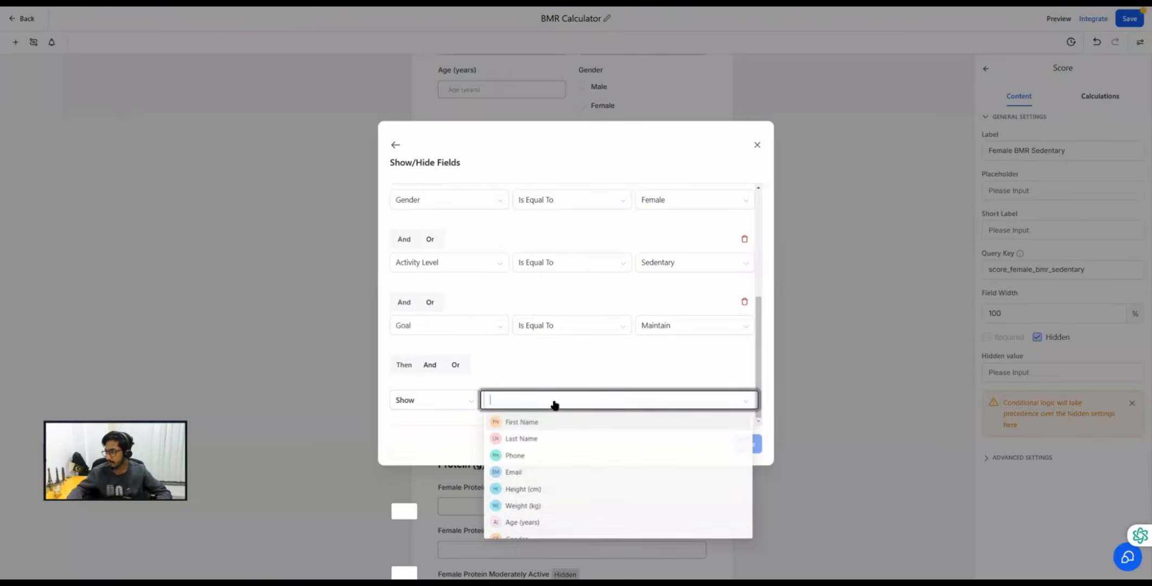
pyautogui.scroll(-15, 557, 498)
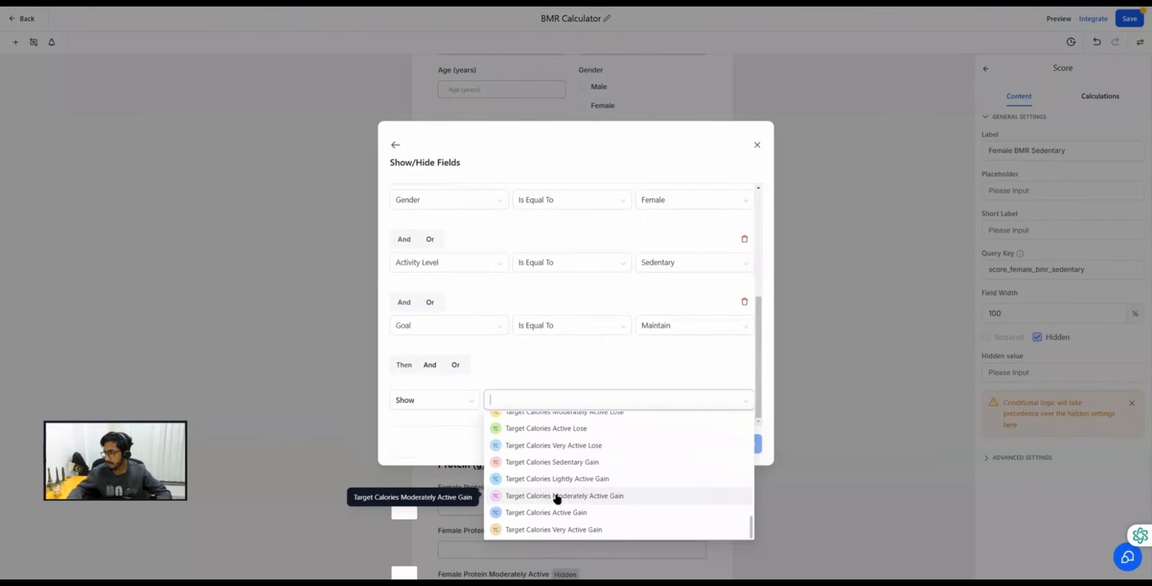
pyautogui.scroll(3, 558, 498)
pyautogui.scroll(5, 559, 496)
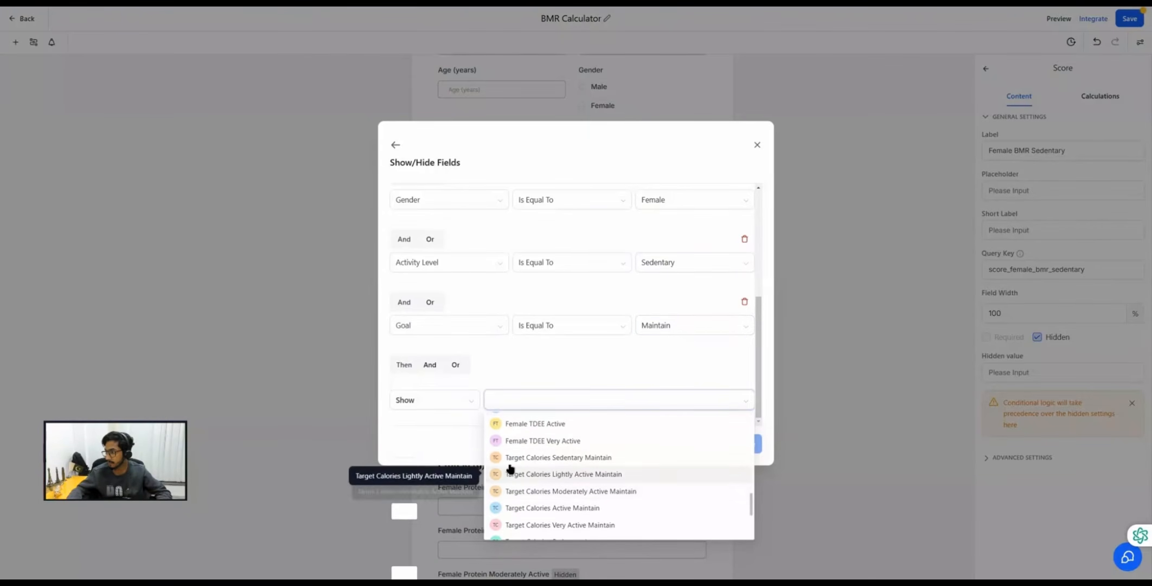
pyautogui.click(569, 459)
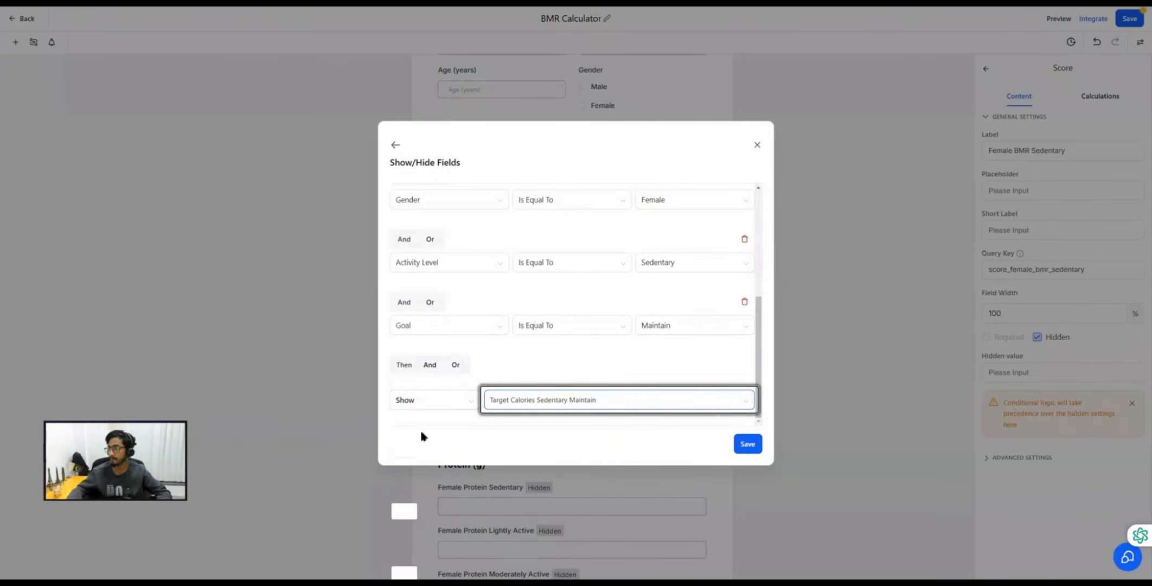
# Save the new condition, close the conditions list and save the BMR Calculator form.
pyautogui.click(748, 445)
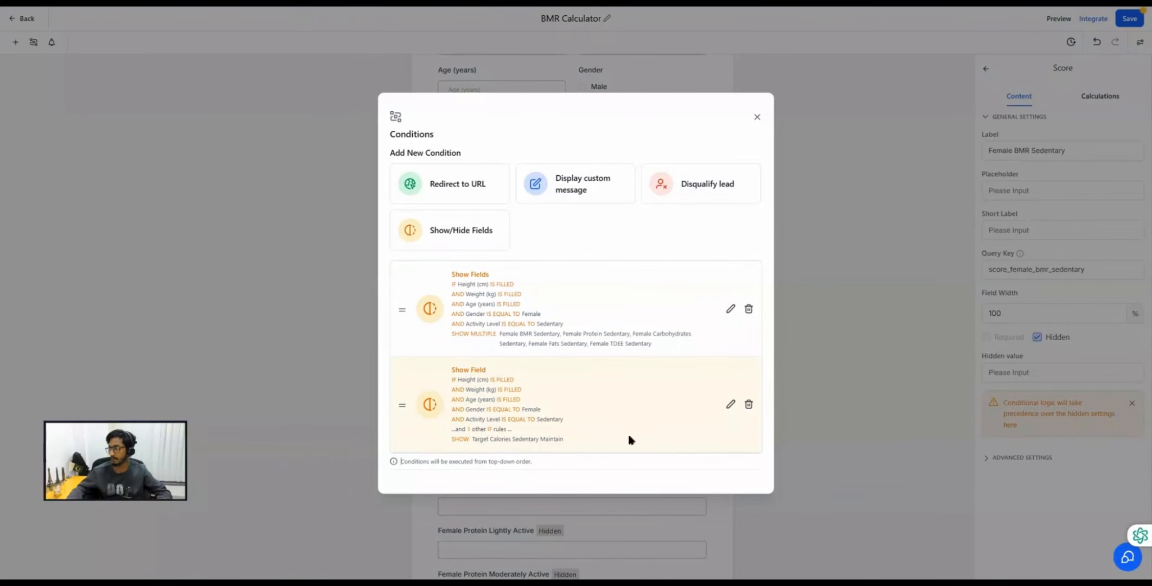
pyautogui.click(756, 118)
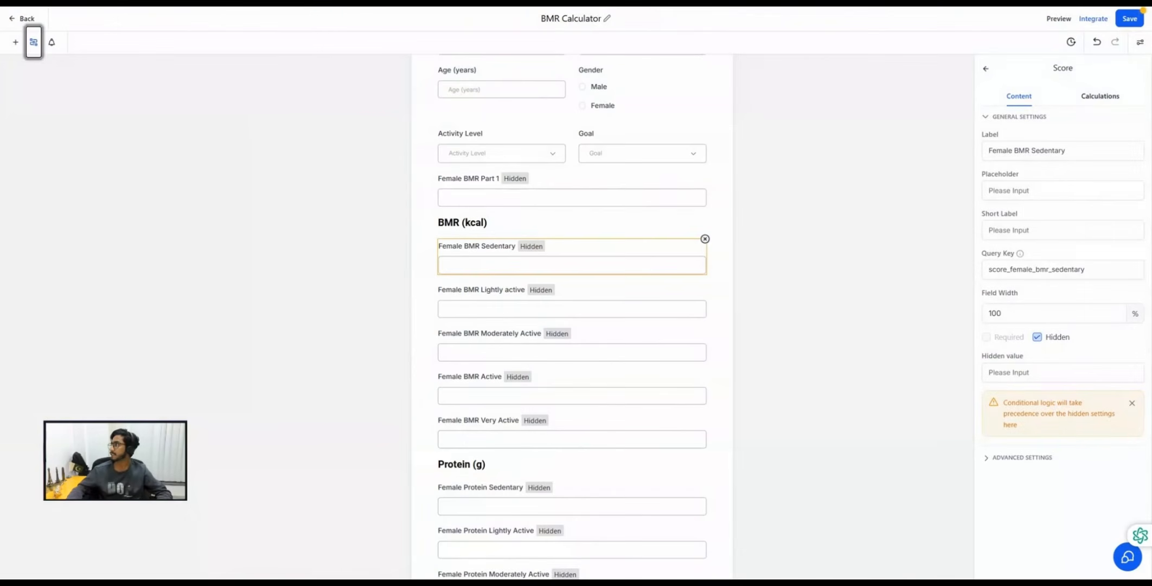
pyautogui.click(1127, 19)
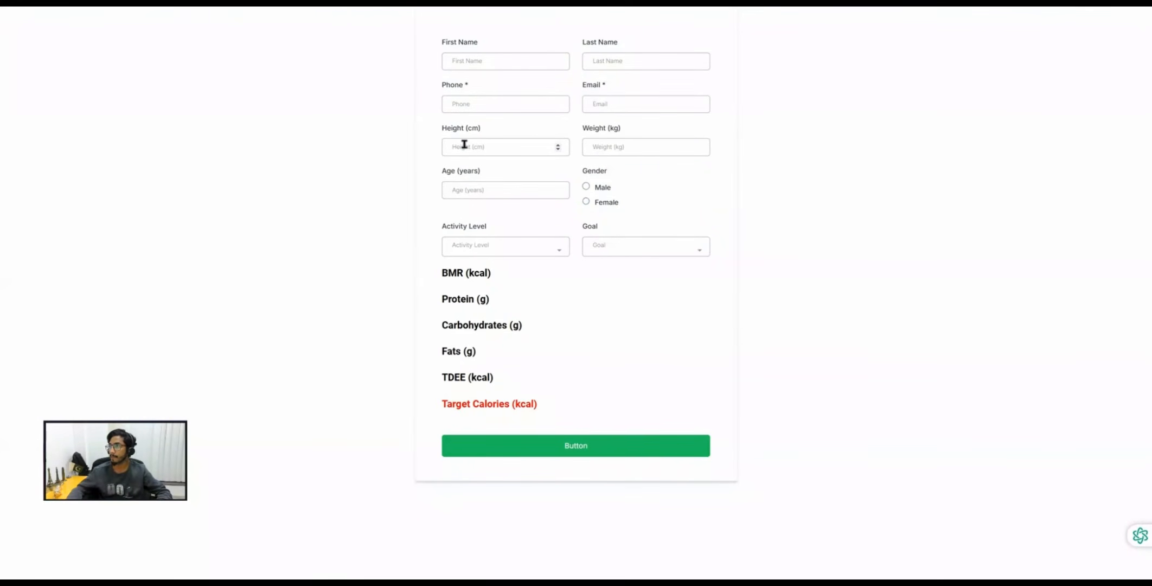
# In the form preview, enter a height of 170 cm and a weight of 70 kg.
pyautogui.click(464, 145)
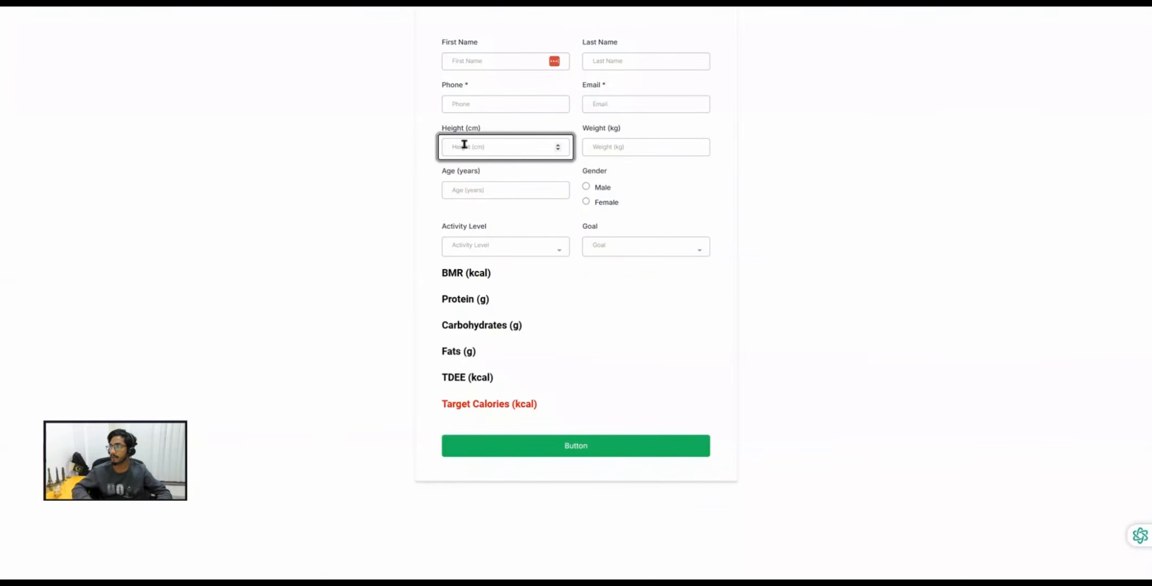
pyautogui.write('17')
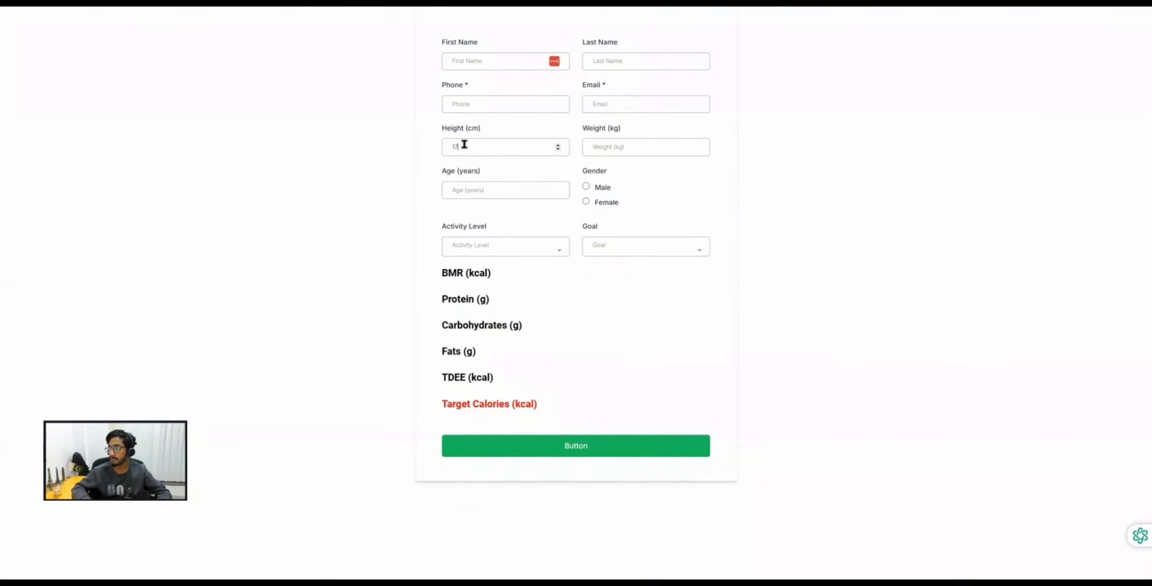
pyautogui.write('0')
pyautogui.click(616, 147)
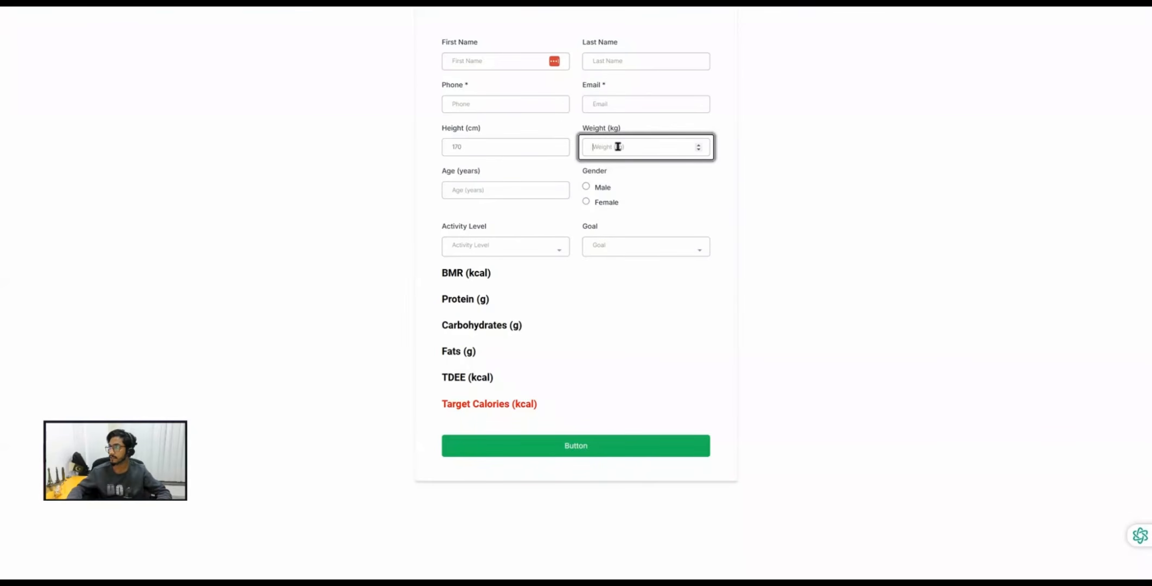
pyautogui.write('70')
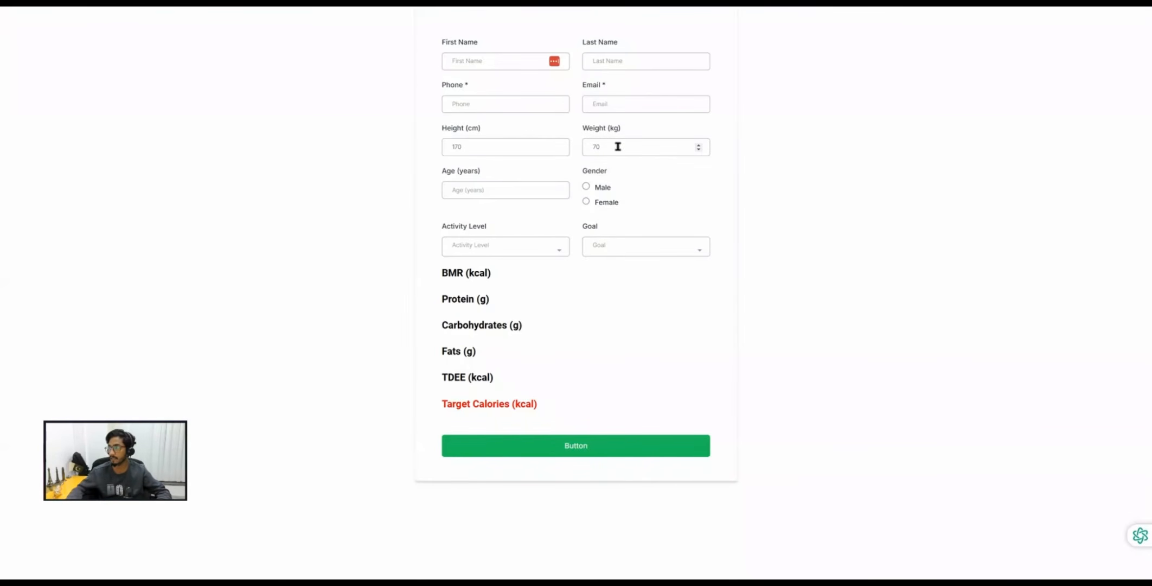
# In the form preview, enter an age of 30 years and choose Female gender and Sedentary activity level.
pyautogui.click(463, 188)
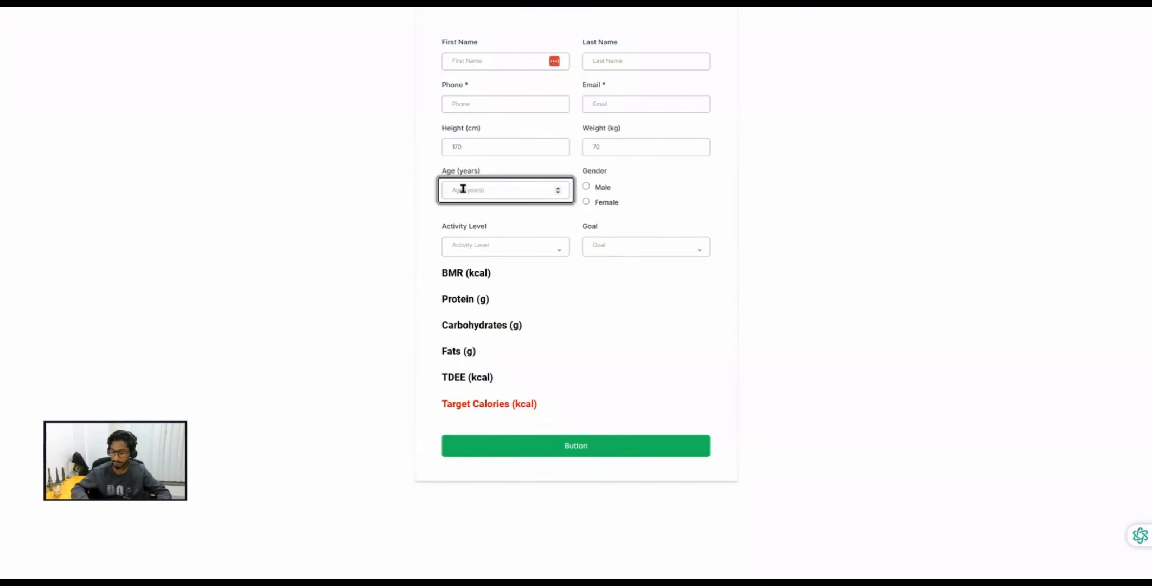
pyautogui.write('30')
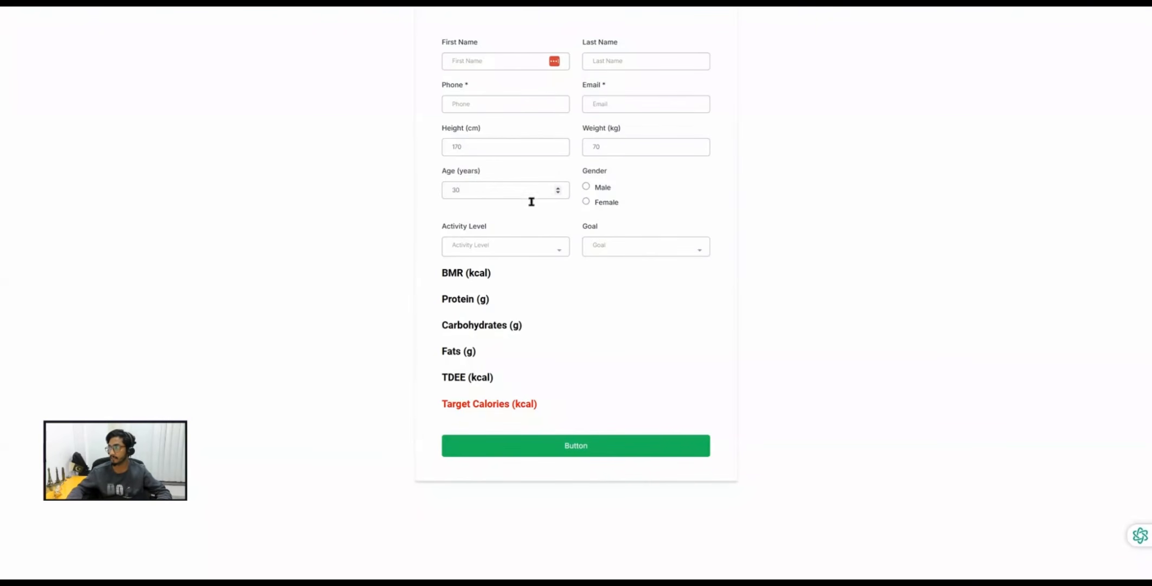
pyautogui.click(587, 202)
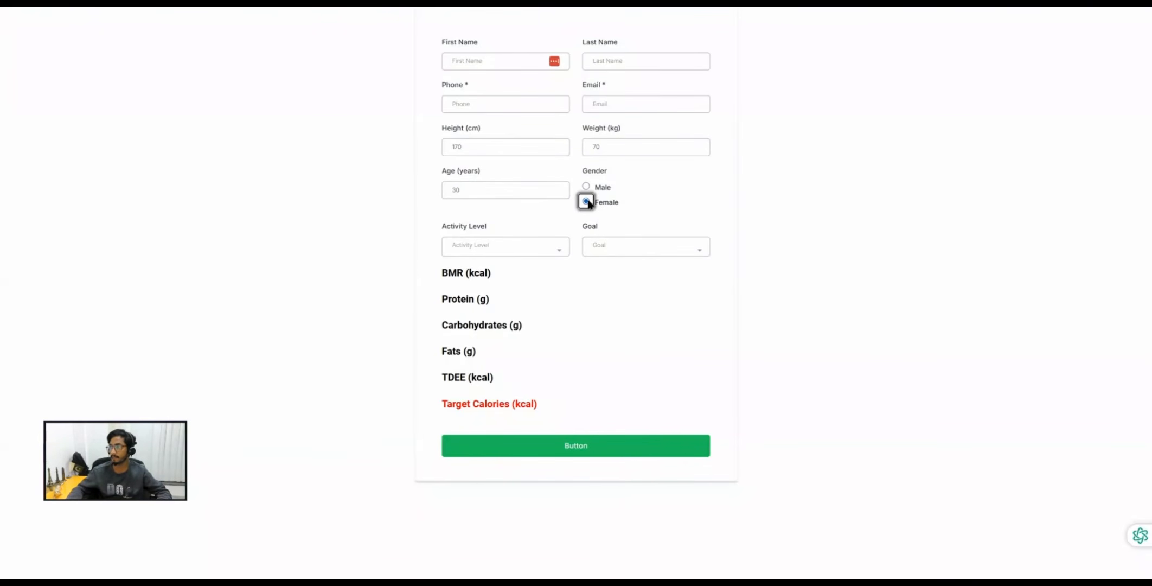
pyautogui.click(475, 245)
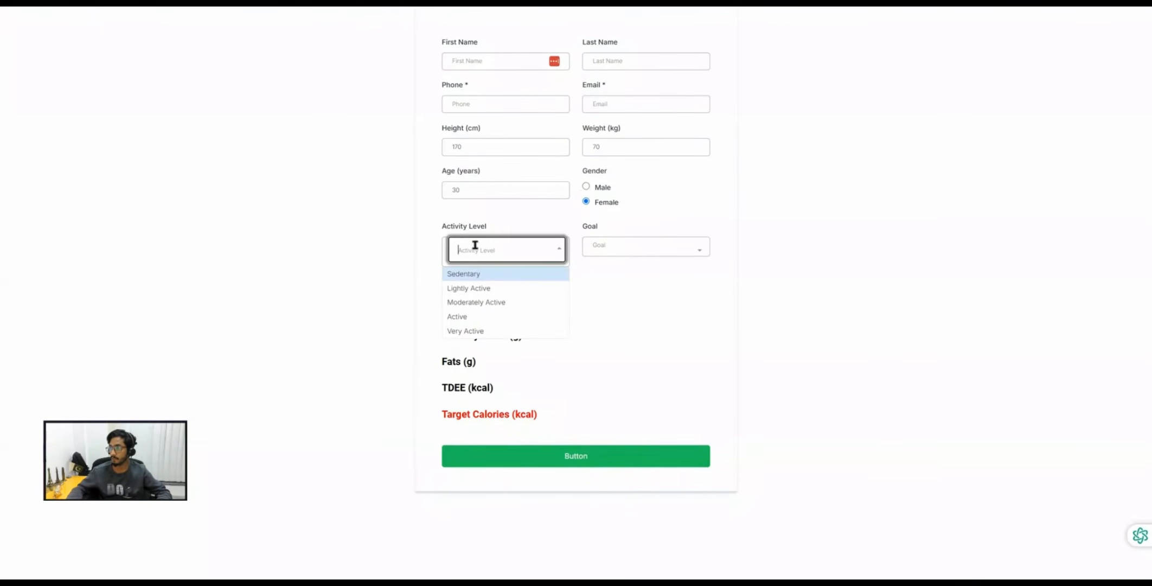
pyautogui.click(466, 273)
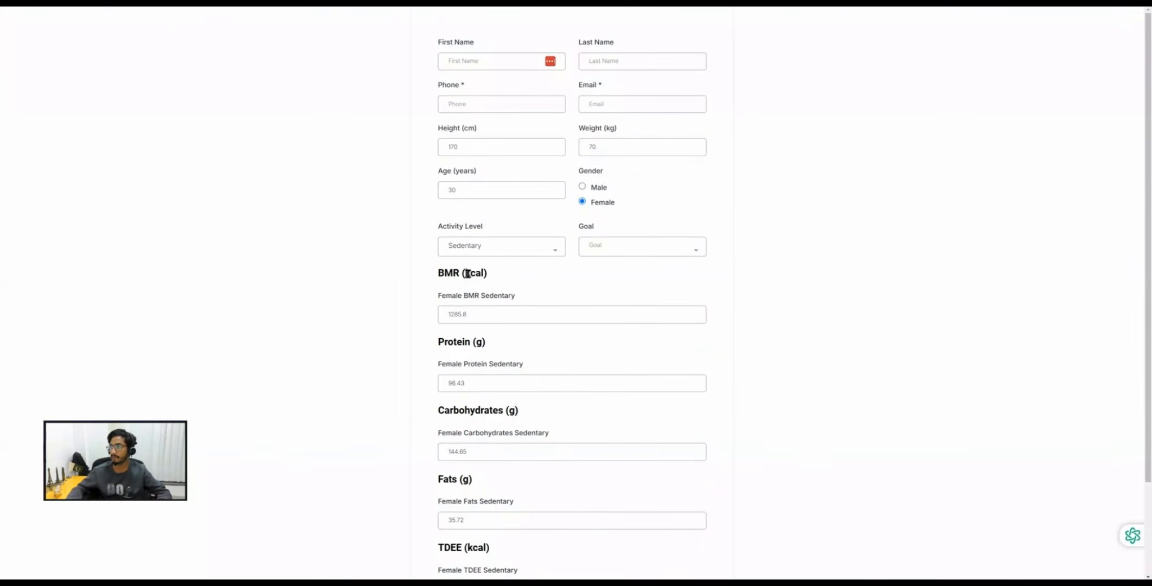
# Examine the Female Sedentary BMR, protein, carbohydrates, fats and TDEE fields and the Target Calories heading in the preview.
pyautogui.scroll(-2, 469, 276)
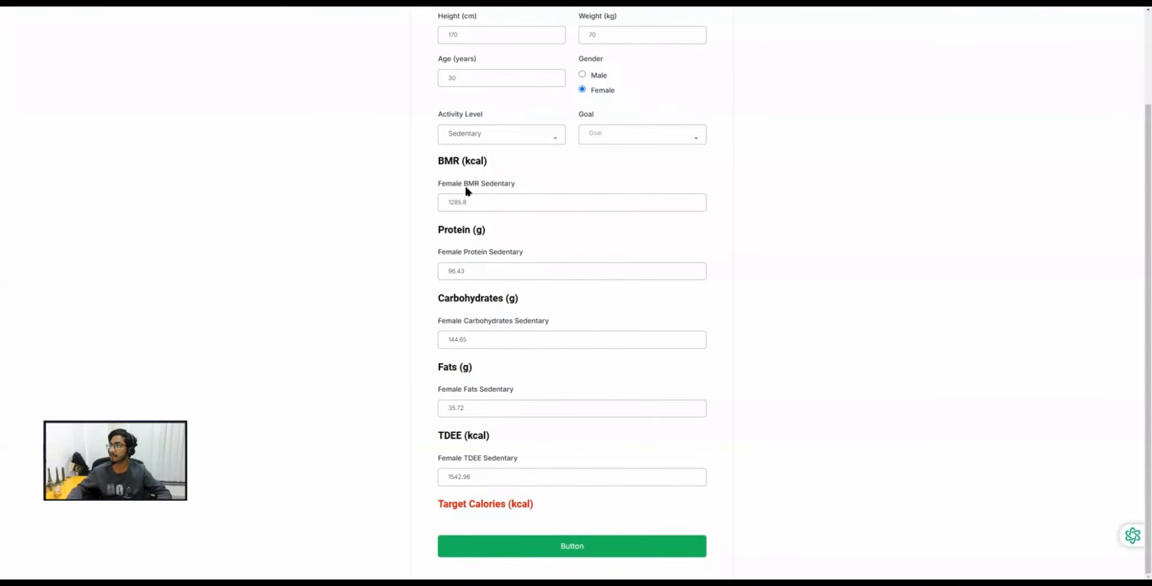
pyautogui.moveTo(466, 185); pyautogui.dragTo(515, 185)
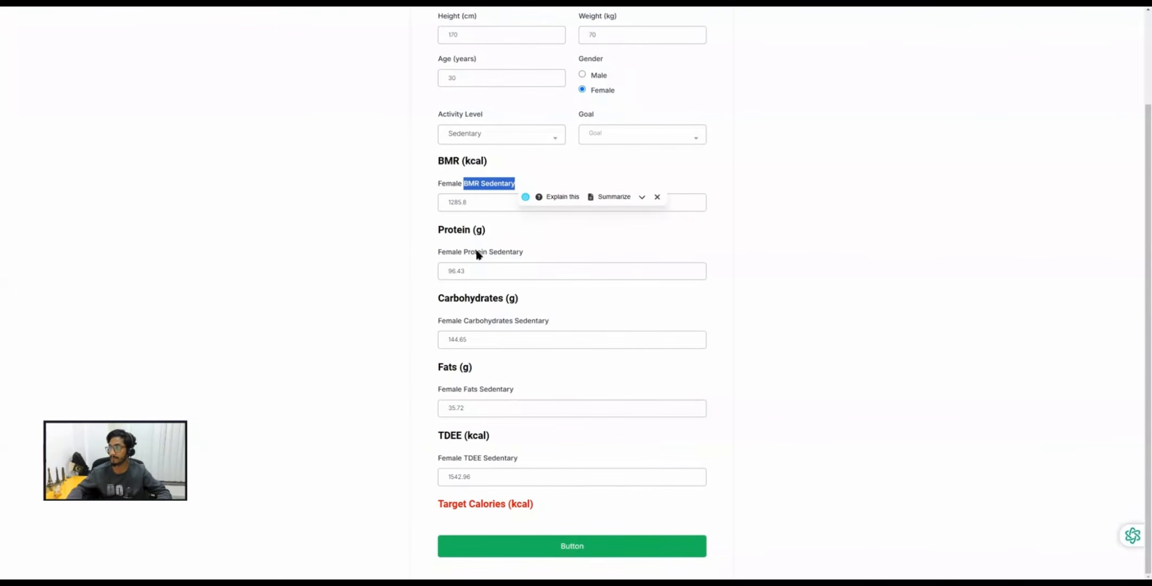
pyautogui.moveTo(477, 252); pyautogui.dragTo(522, 253)
pyautogui.moveTo(465, 321); pyautogui.dragTo(545, 325)
pyautogui.moveTo(463, 393); pyautogui.dragTo(530, 394)
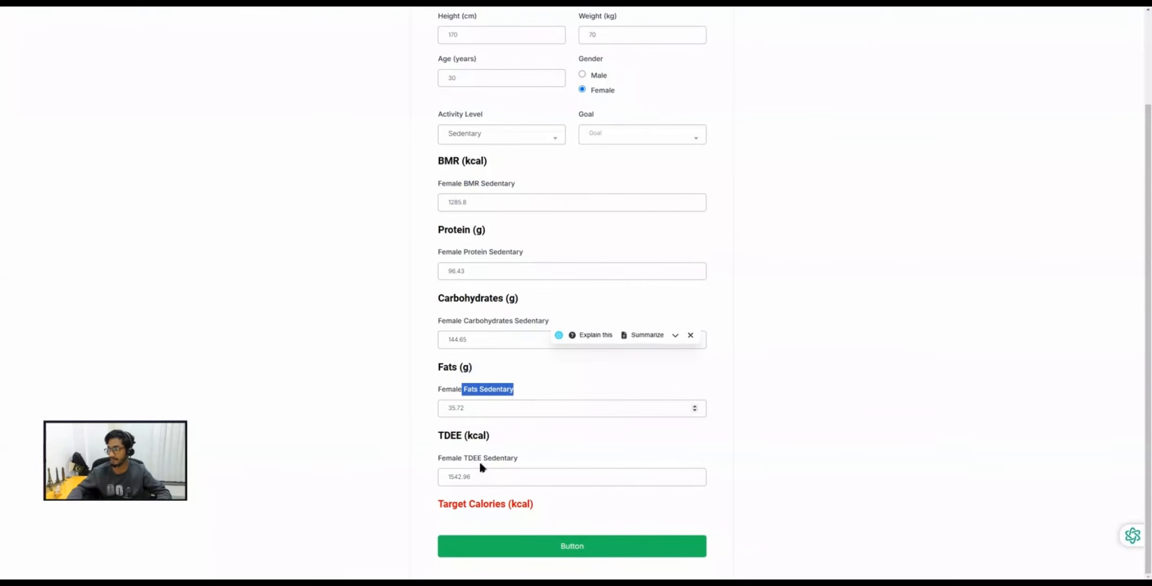
pyautogui.moveTo(464, 459); pyautogui.dragTo(524, 463)
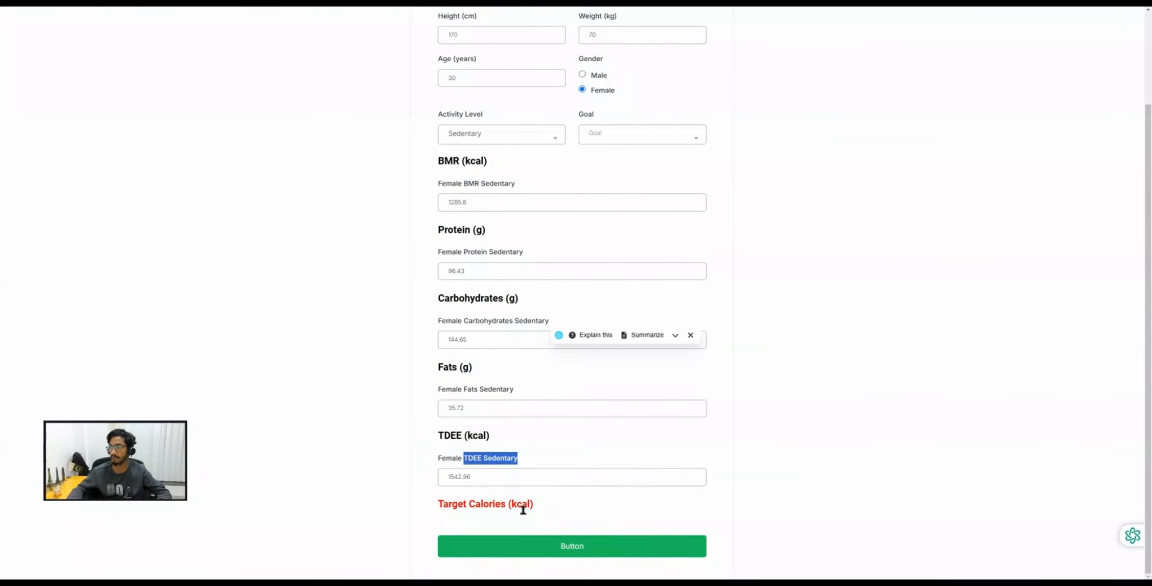
pyautogui.moveTo(538, 509); pyautogui.dragTo(437, 505)
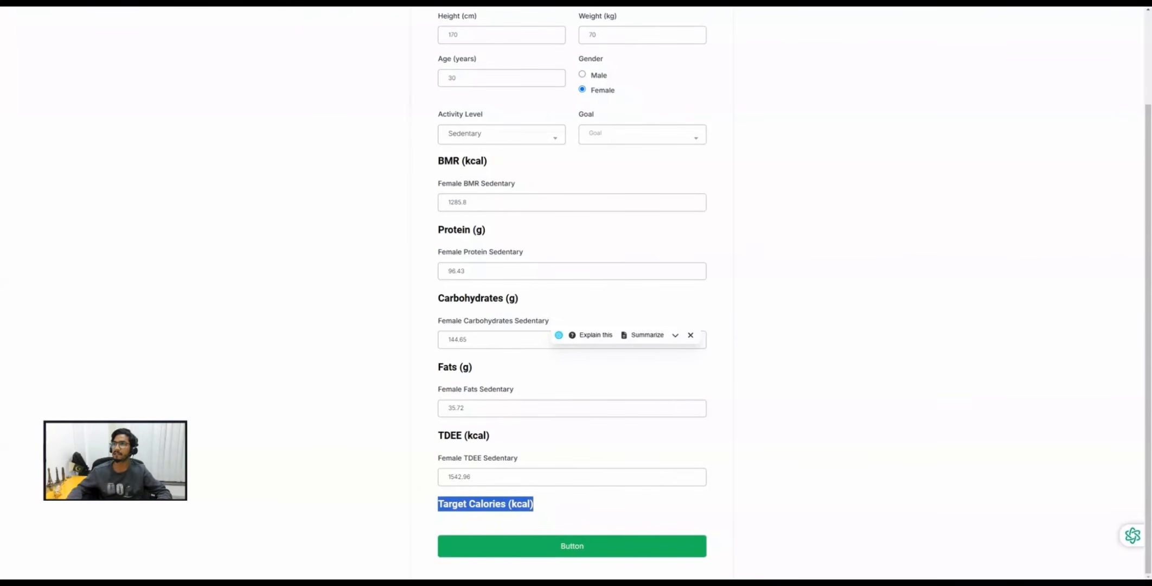
# Return to the form editor and open the Show Multiple condition for the Female Sedentary fields for editing.
pyautogui.click(282, 3)
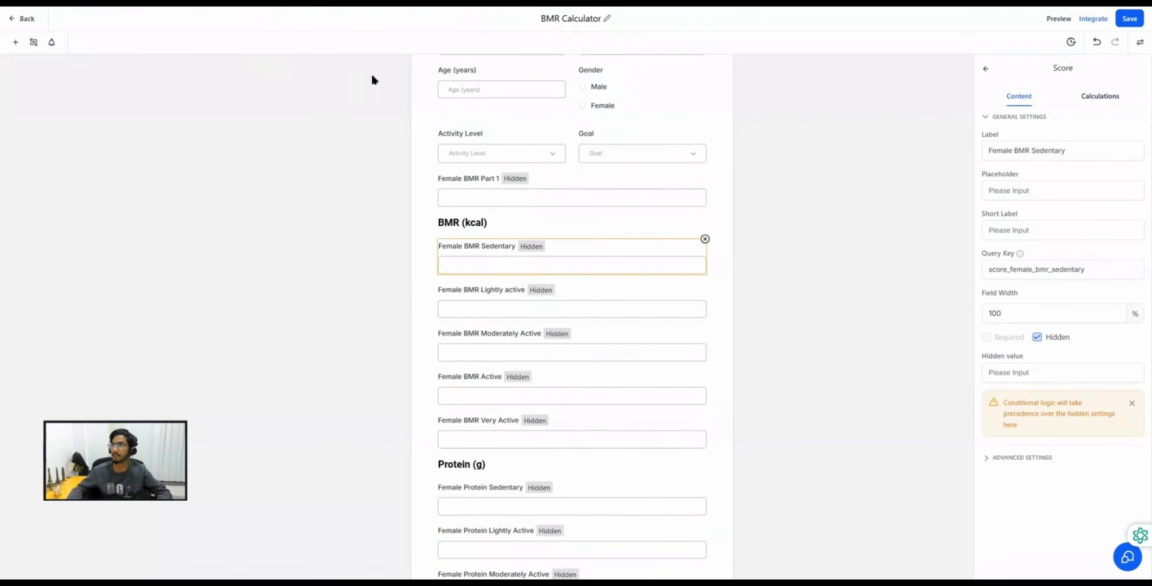
pyautogui.click(34, 43)
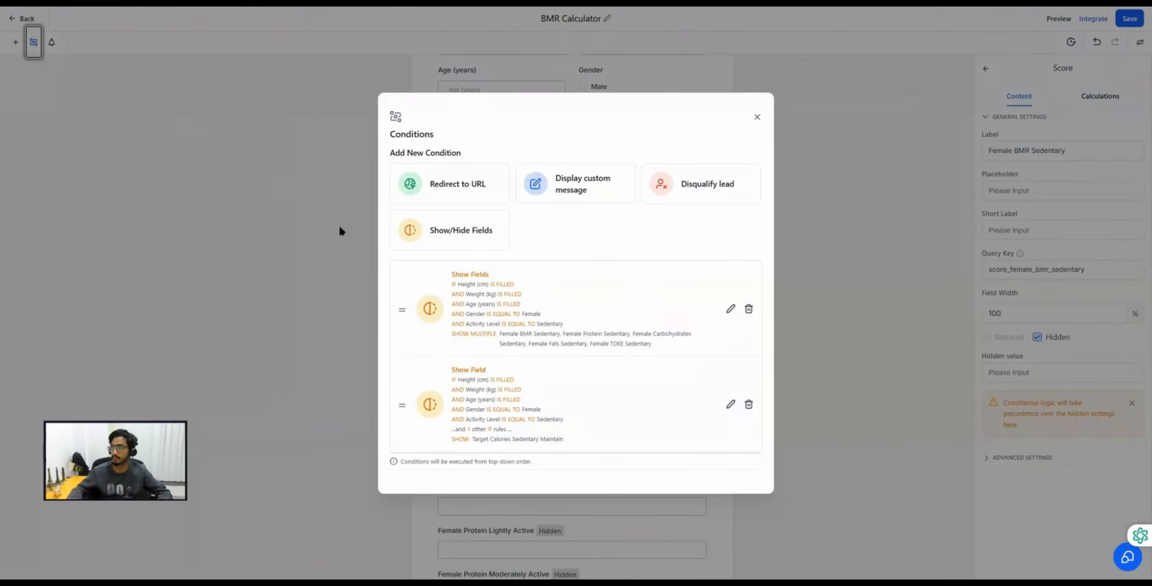
pyautogui.click(730, 308)
pyautogui.scroll(-5, 471, 304)
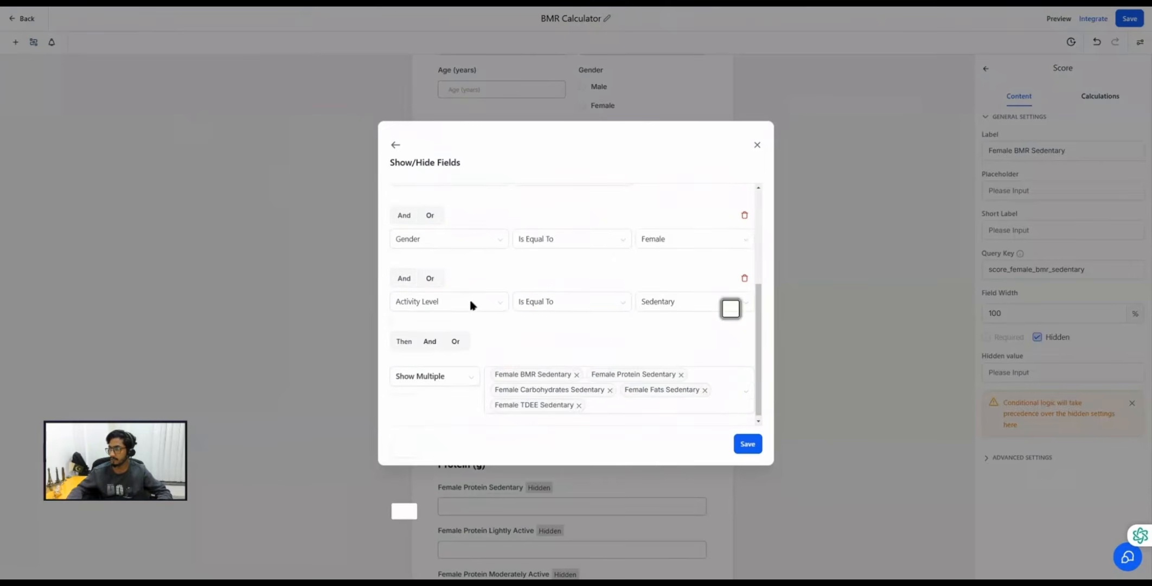
# Add an And criterion requiring that Goal Is Filled, and save the condition and the BMR Calculator form.
pyautogui.click(429, 339)
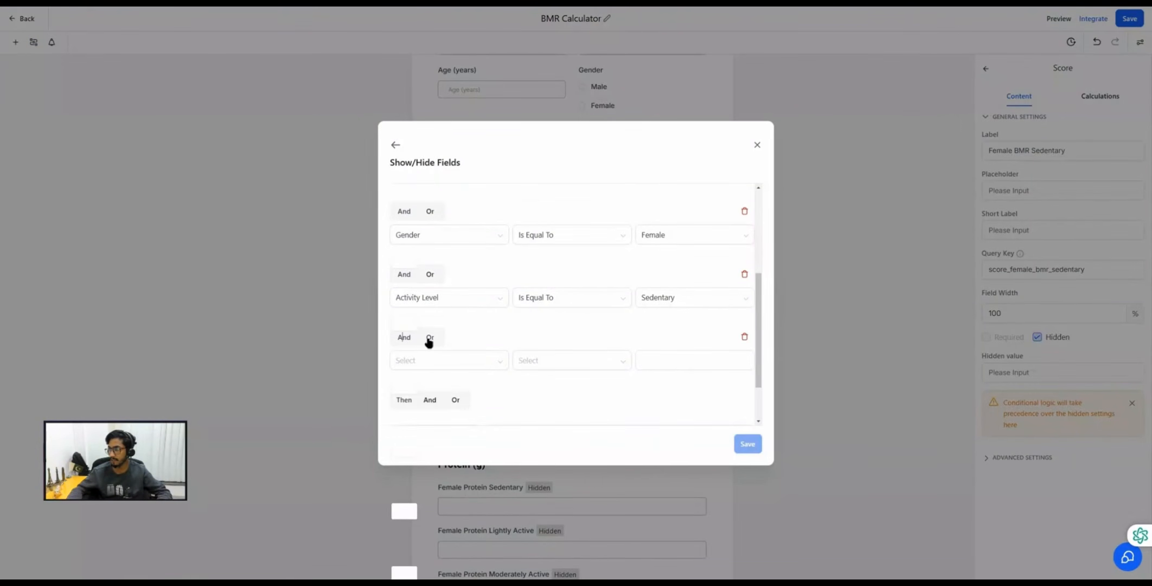
pyautogui.click(411, 362)
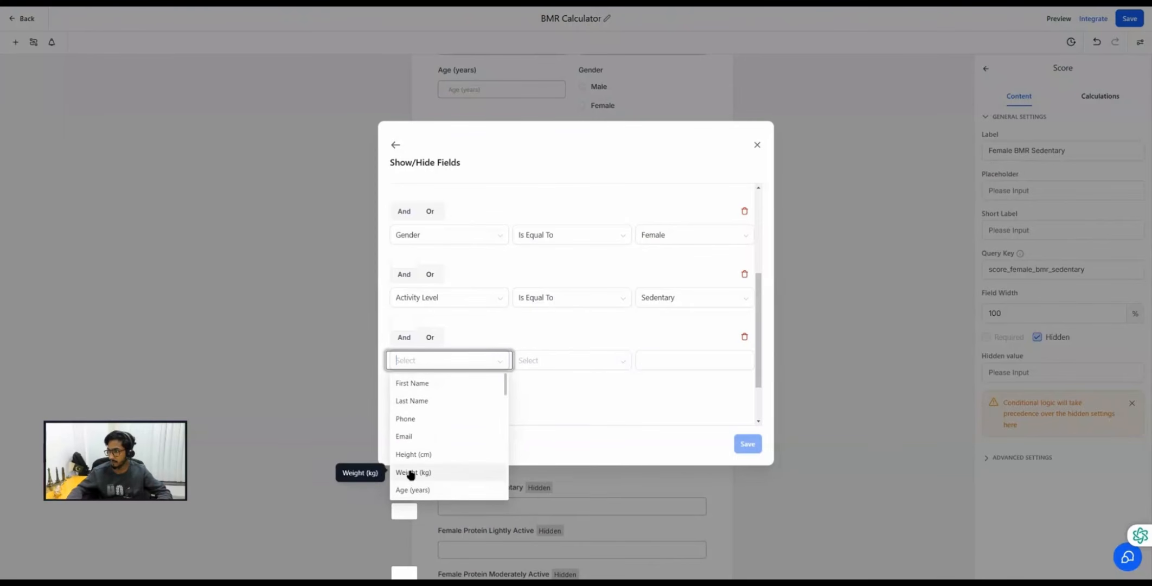
pyautogui.scroll(-2, 413, 477)
pyautogui.click(413, 461)
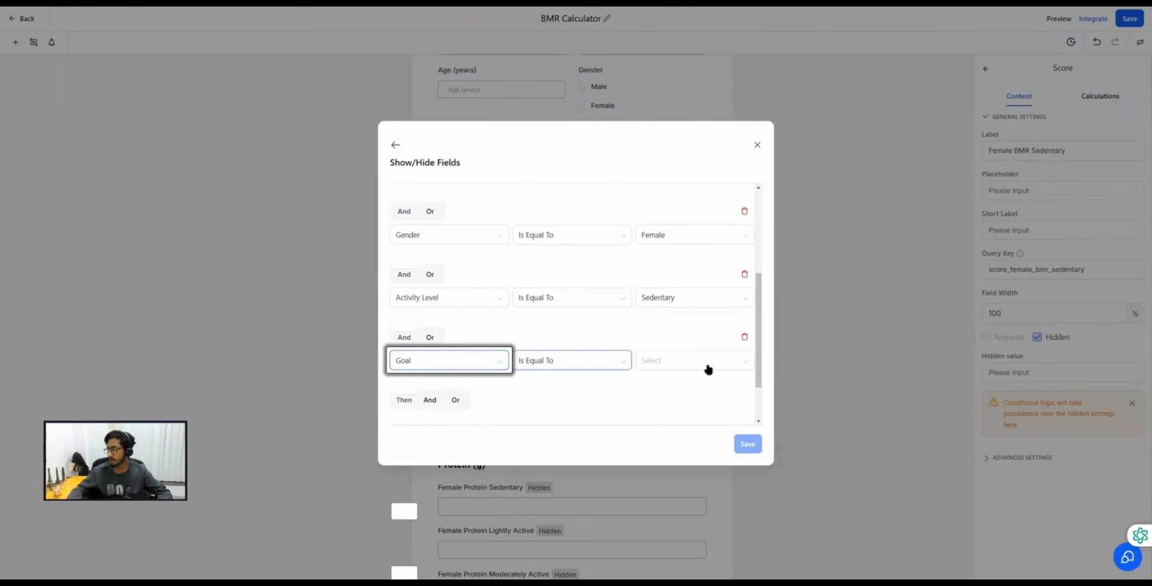
pyautogui.click(558, 360)
pyautogui.click(535, 436)
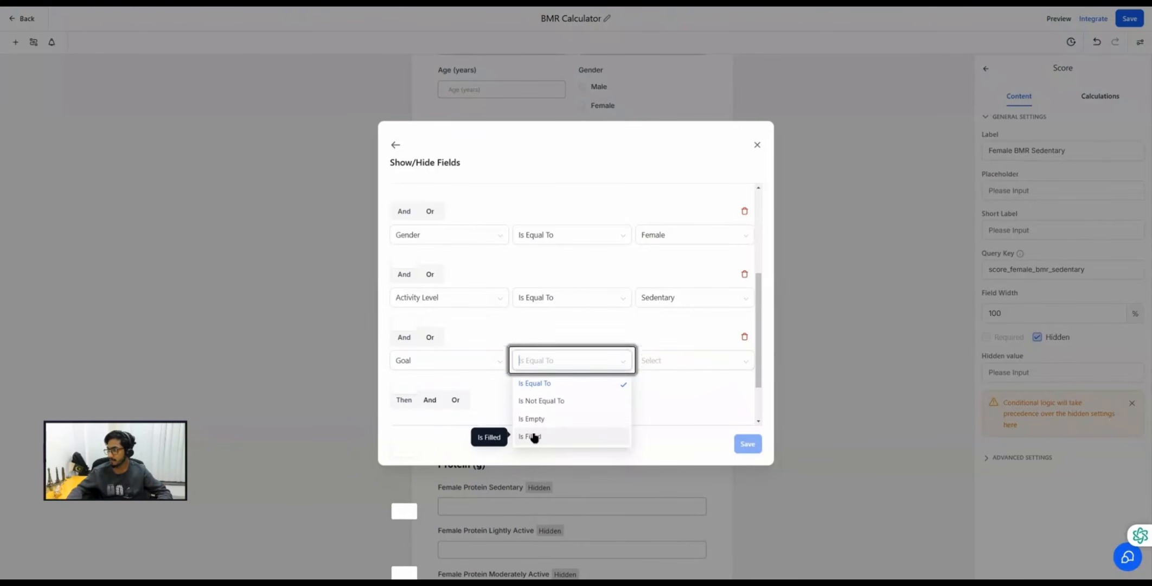
pyautogui.click(748, 444)
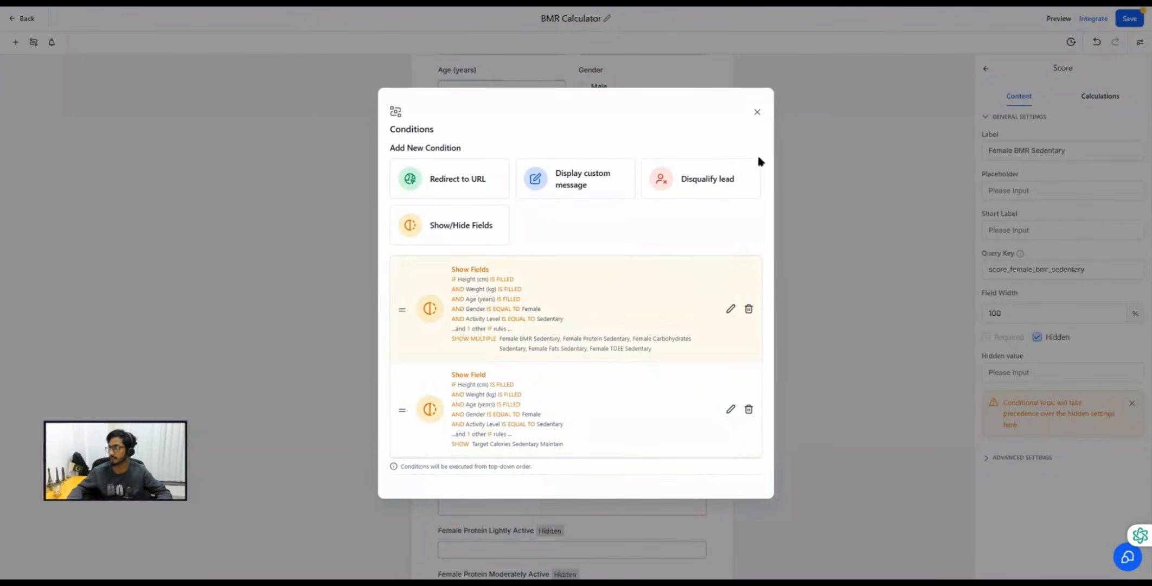
pyautogui.click(1130, 18)
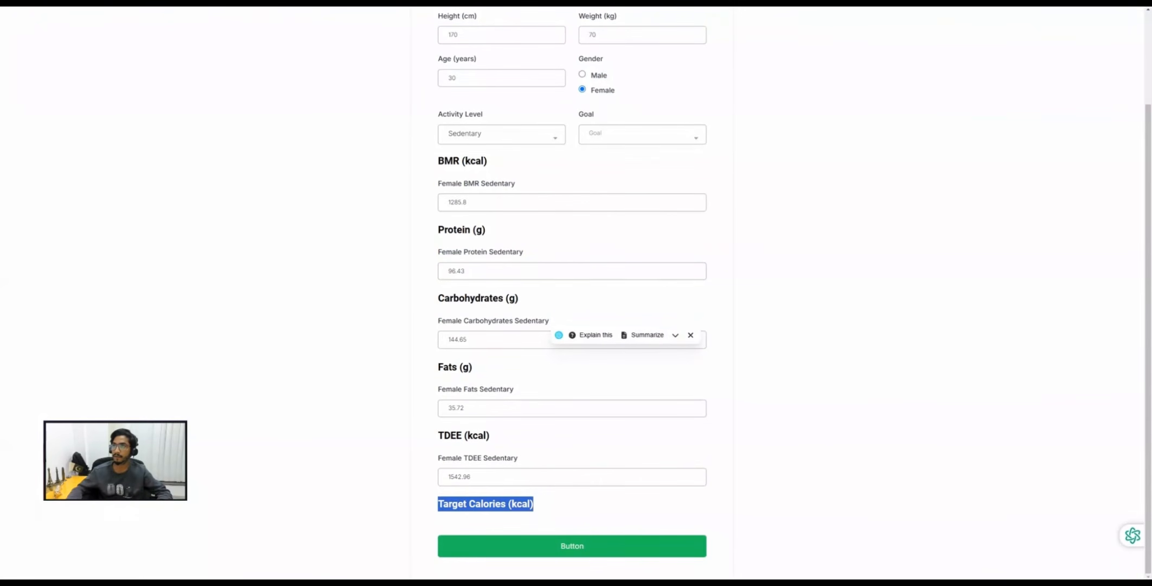
# Reload the form preview and enter a height of 170 cm, a weight of 70 kg and an age of 30 years.
pyautogui.hotkey('ctrl', 'r')
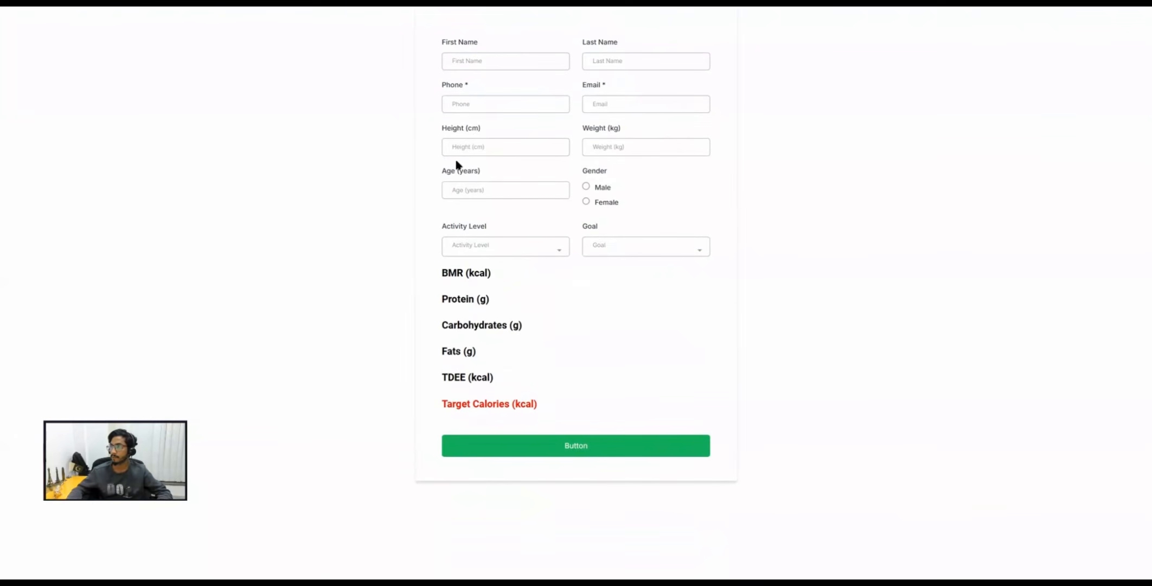
pyautogui.click(471, 142)
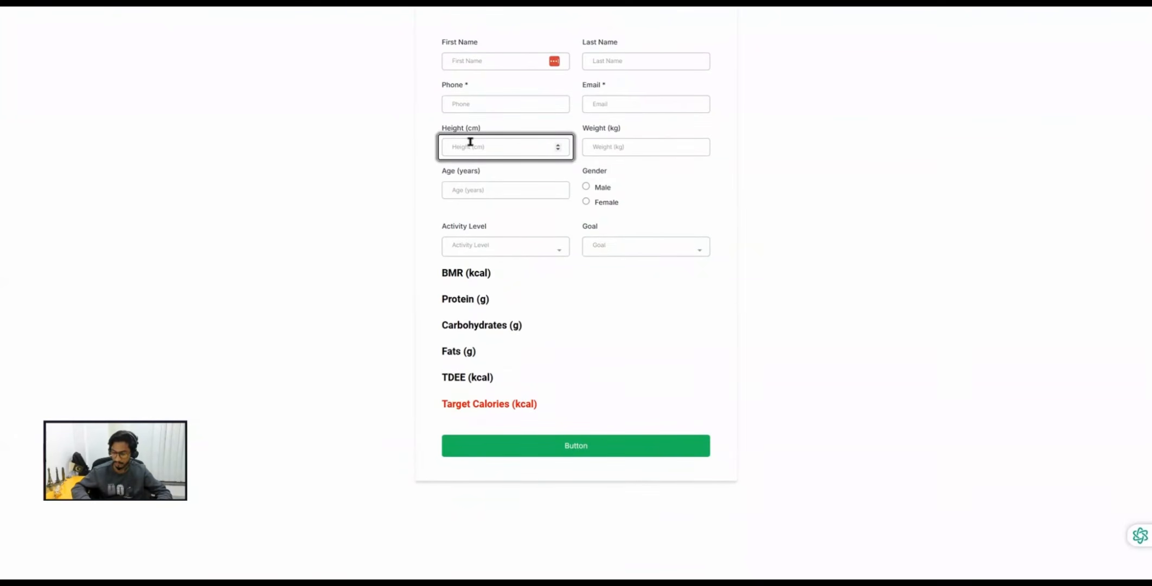
pyautogui.write('170')
pyautogui.press('Tab')
pyautogui.write('70')
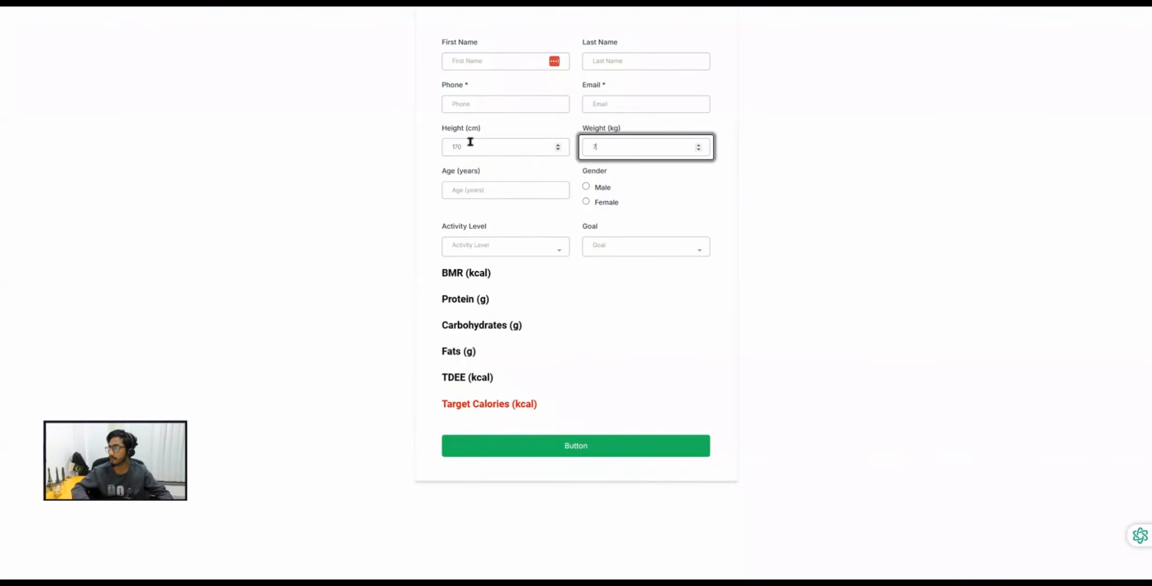
pyautogui.press('Tab')
pyautogui.write('30')
pyautogui.press('Tab')
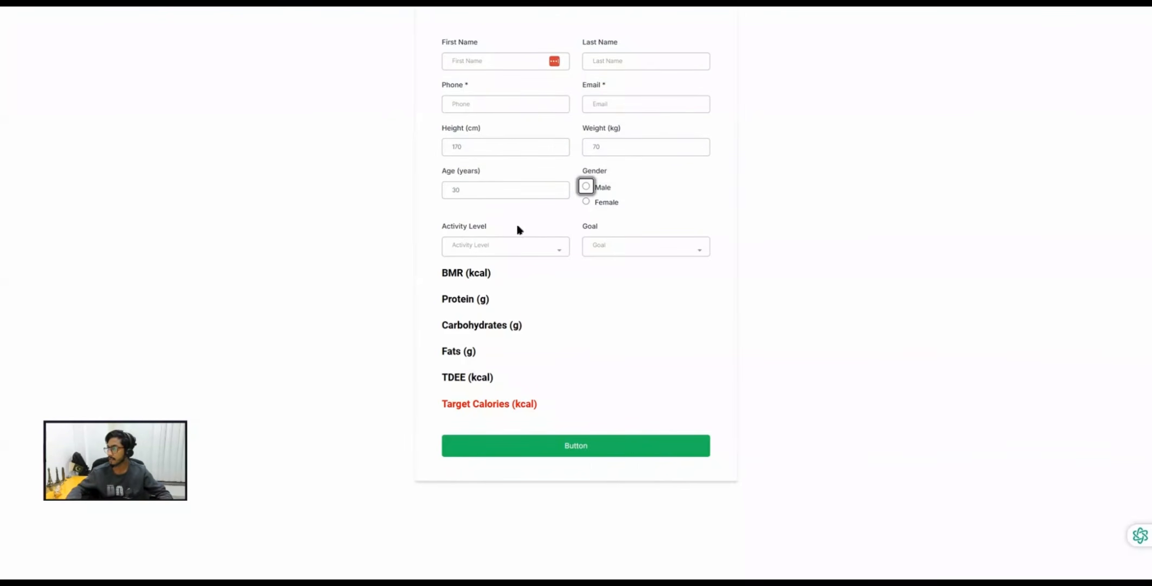
# Choose Female as the gender, Sedentary as the activity level and Maintain as the goal in the preview.
pyautogui.click(587, 202)
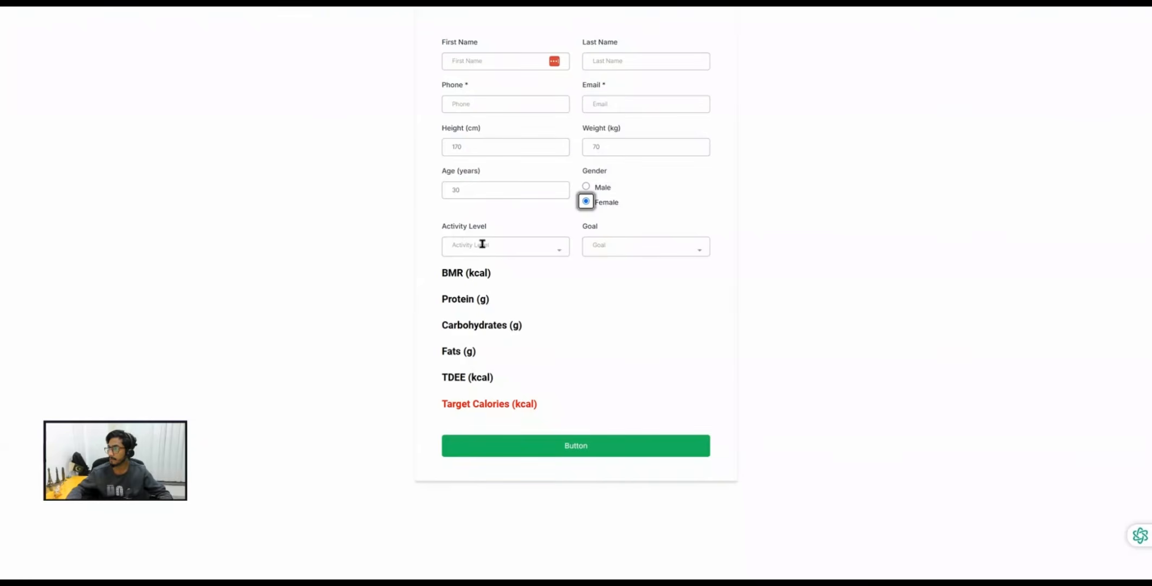
pyautogui.click(479, 244)
pyautogui.click(474, 269)
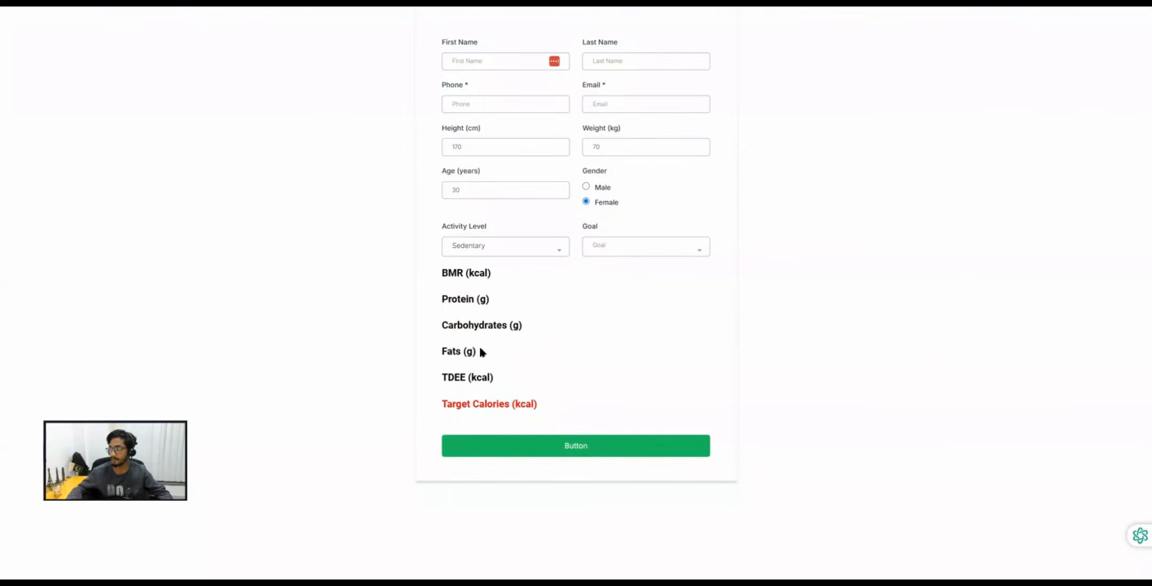
pyautogui.click(616, 246)
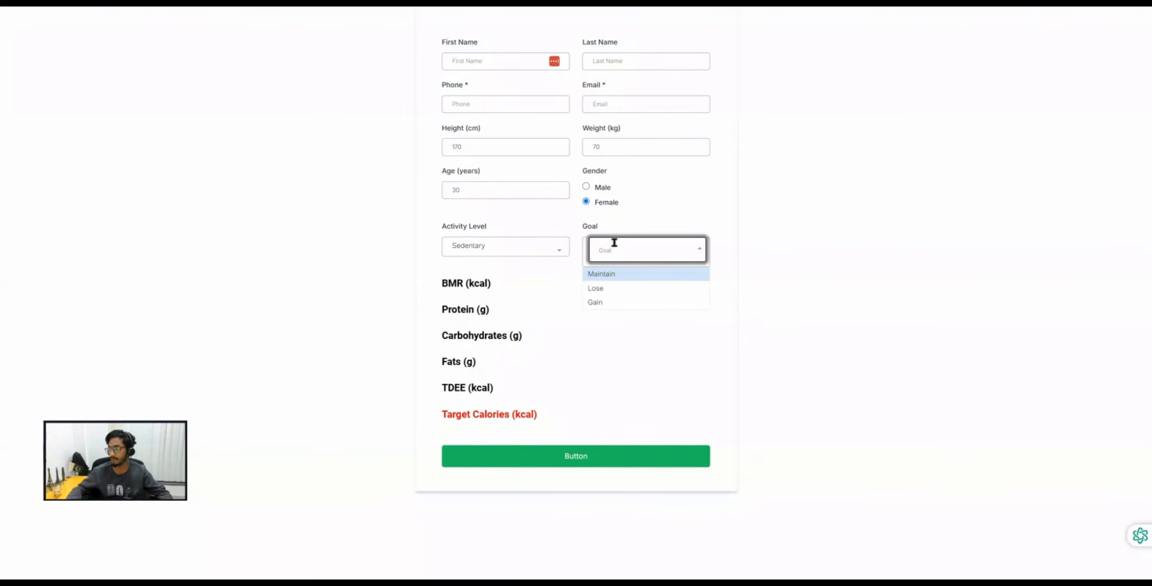
pyautogui.click(605, 276)
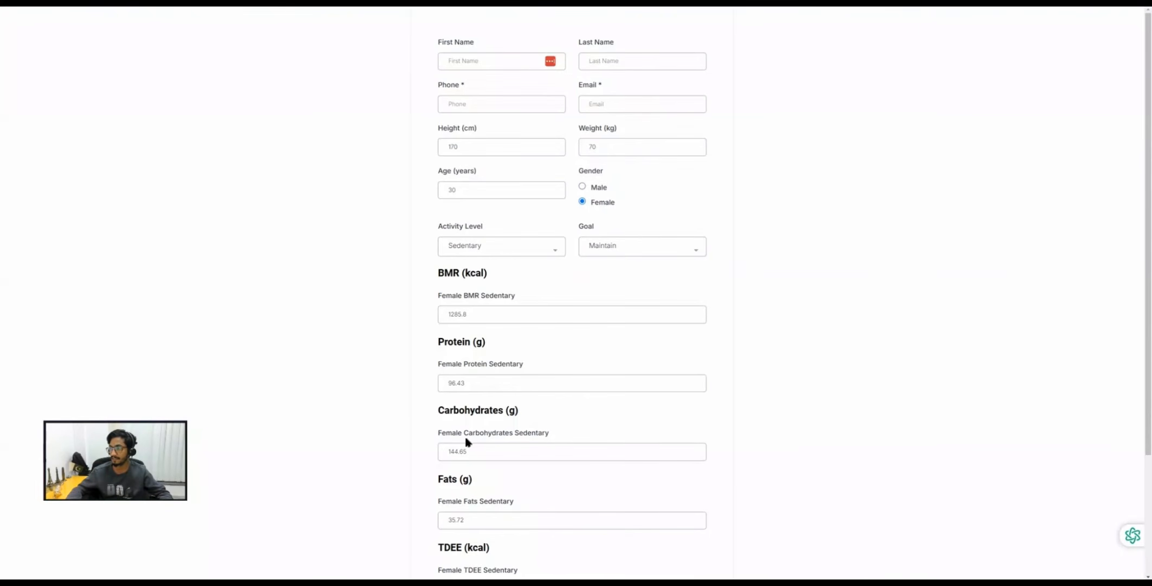
# Examine the calculated Female Sedentary fields and the Target Calories Sedentary Maintain field in the preview.
pyautogui.scroll(-3, 512, 437)
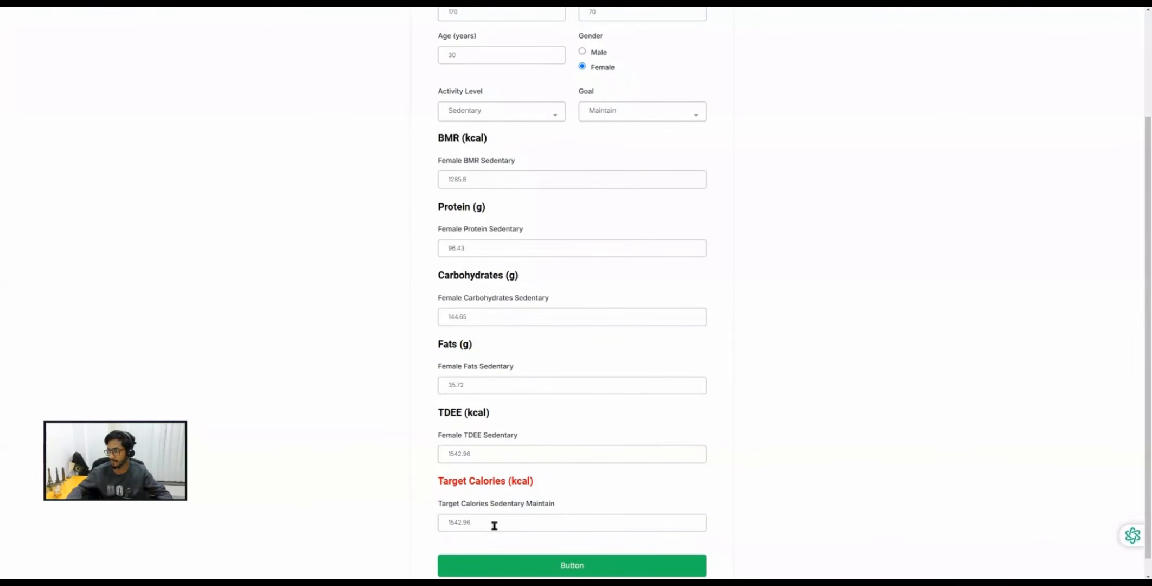
pyautogui.moveTo(494, 507); pyautogui.dragTo(536, 510)
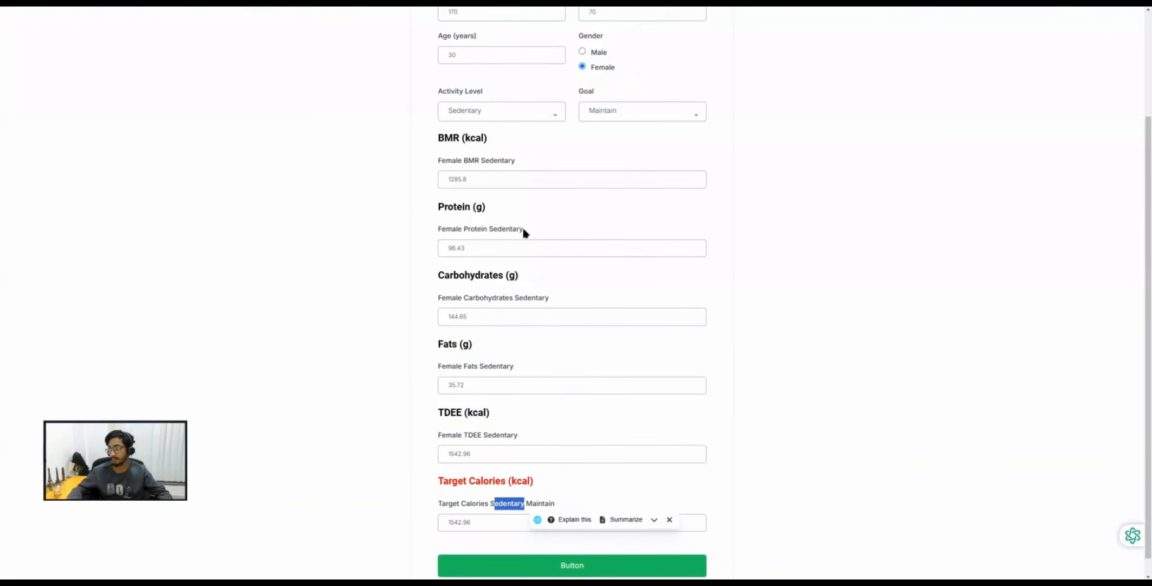
pyautogui.moveTo(524, 232); pyautogui.dragTo(437, 230)
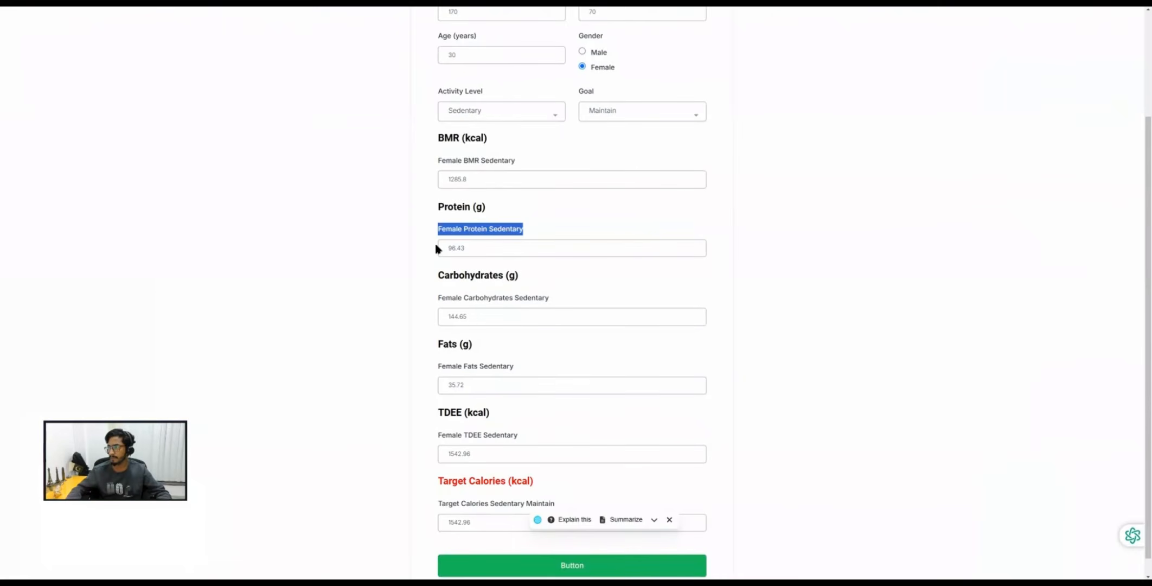
pyautogui.click(437, 248)
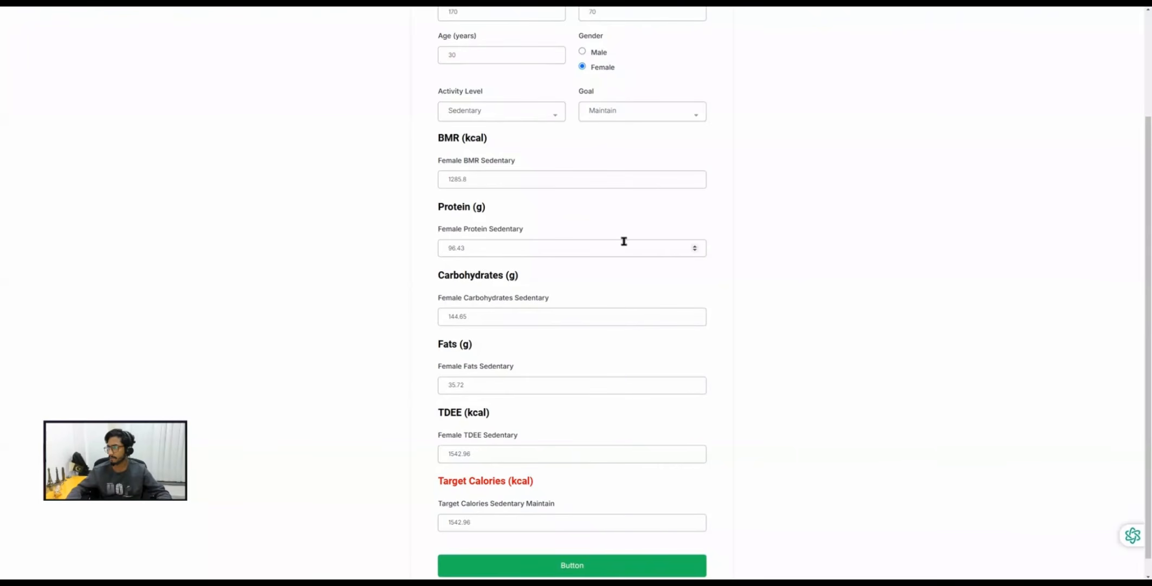
pyautogui.click(487, 248)
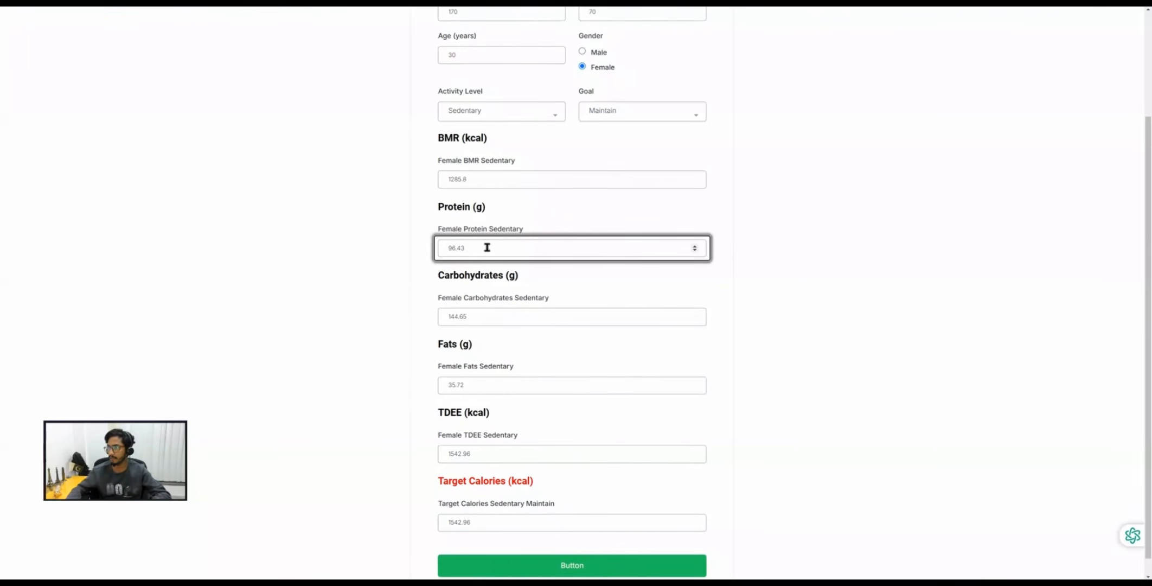
pyautogui.click(694, 247)
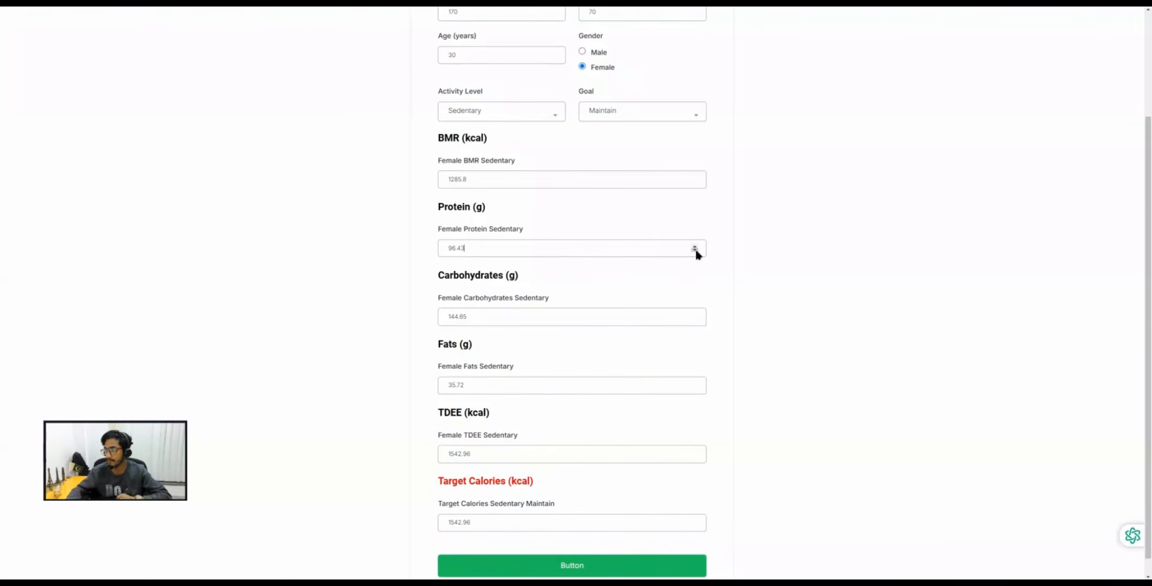
# Back in the form builder, turn off the field labels, set the input style to Line and save the form.
pyautogui.hotkey('ctrl', 'shift', 'Tab')
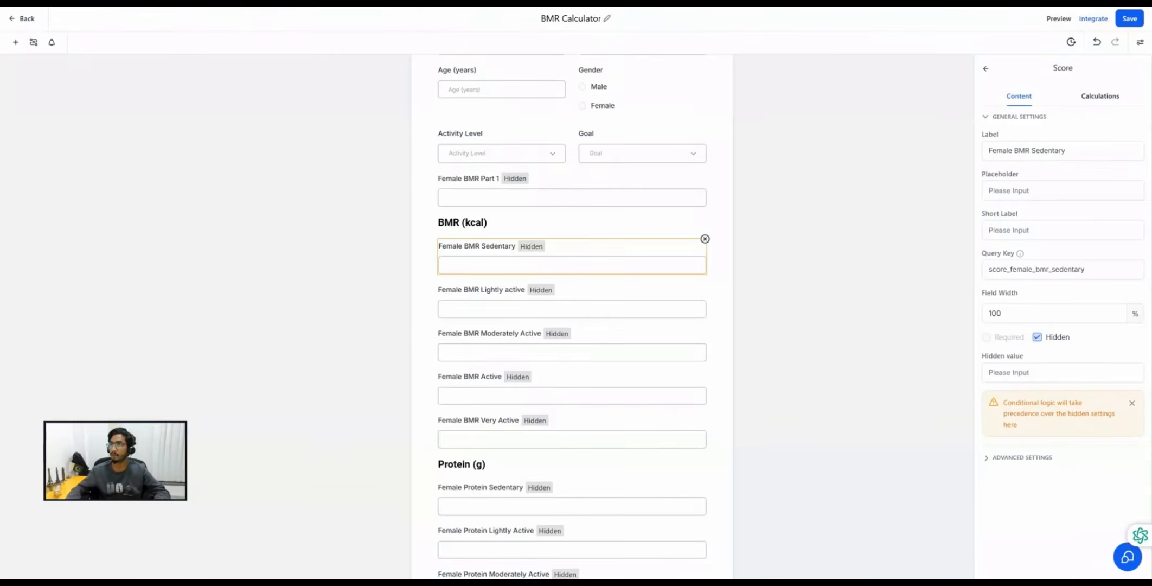
pyautogui.scroll(3, 540, 205)
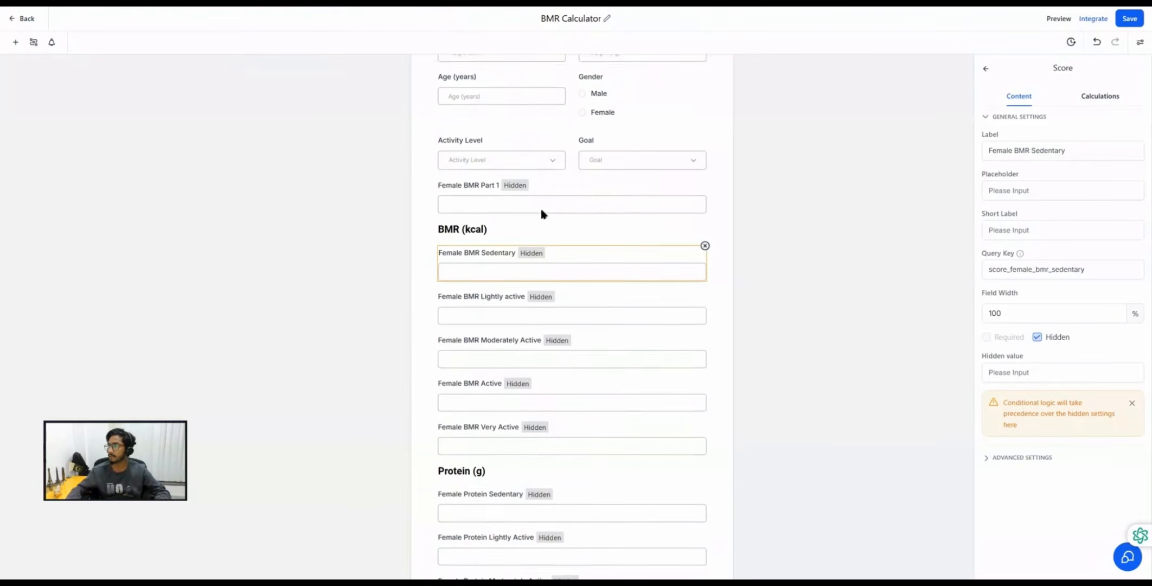
pyautogui.click(1140, 42)
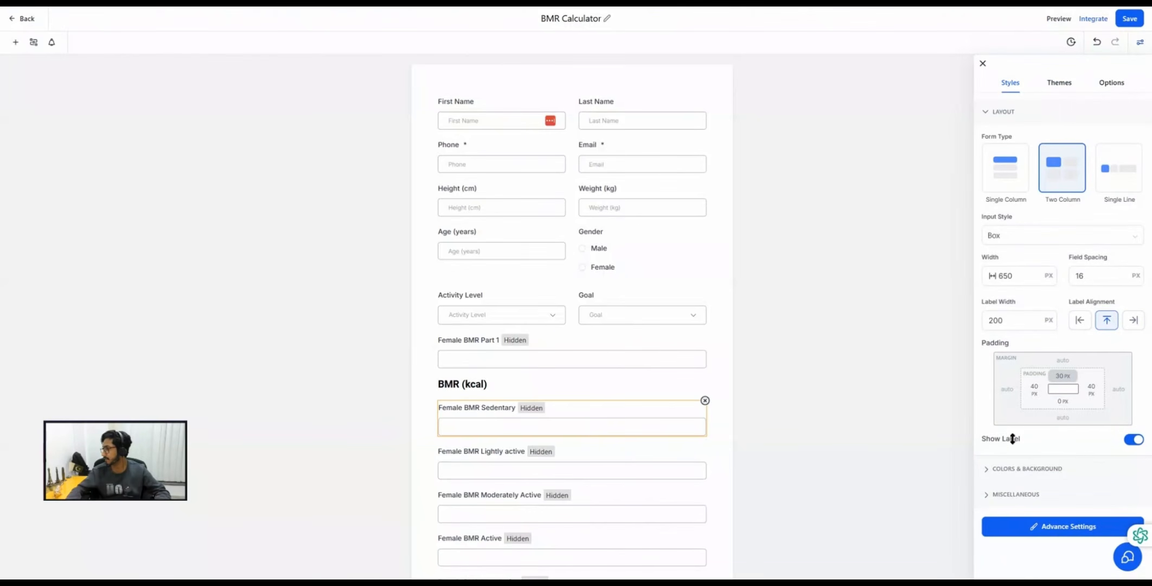
pyautogui.click(1133, 441)
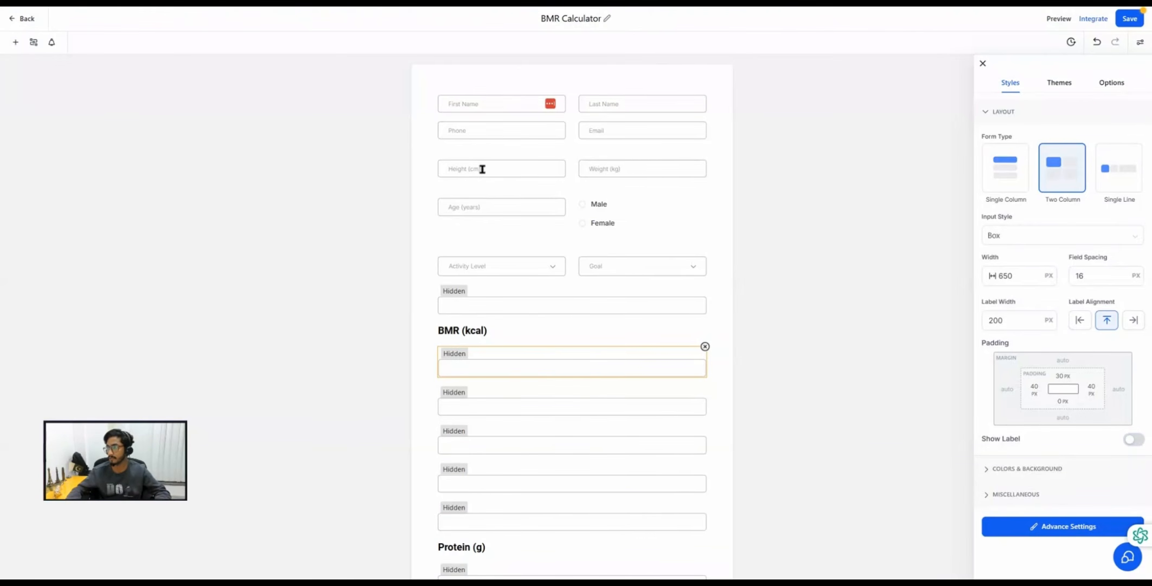
pyautogui.click(995, 235)
pyautogui.click(998, 277)
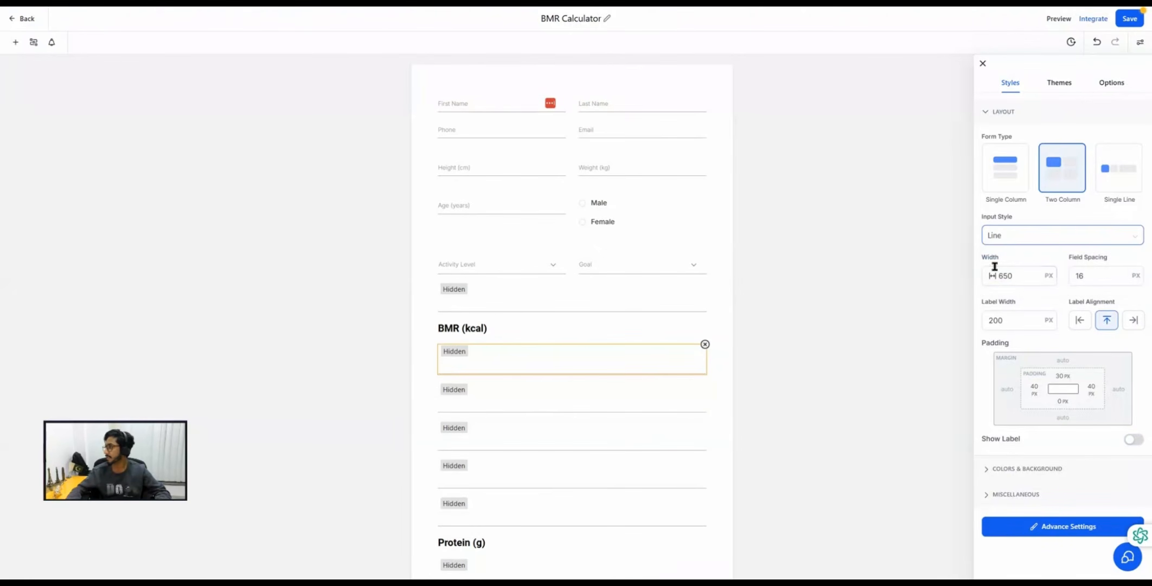
pyautogui.click(1127, 19)
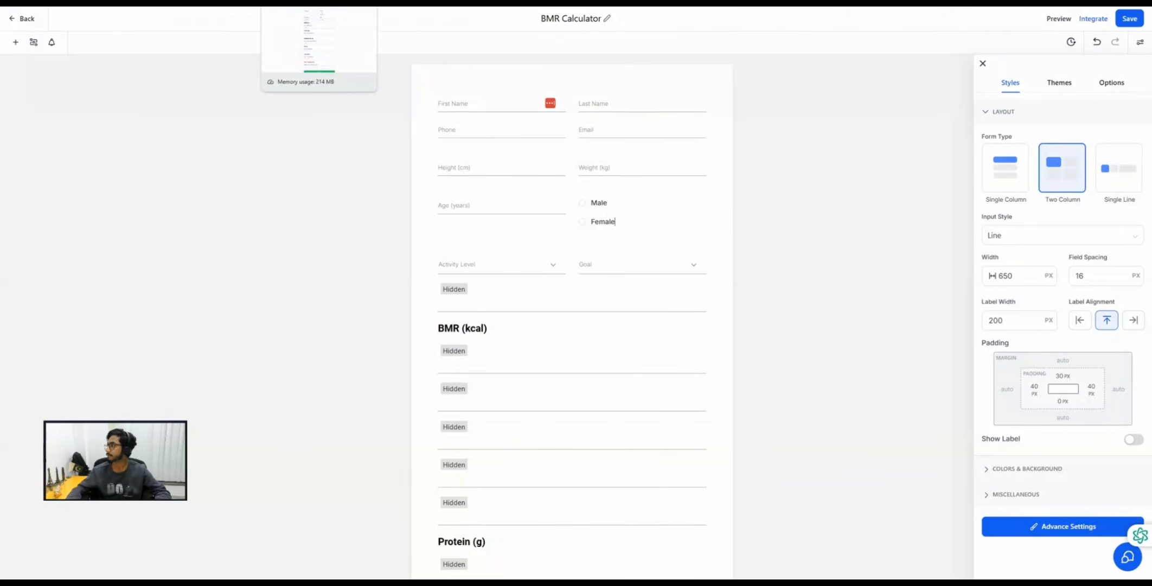
# Reload the form preview and enter a height of 170 cm, a weight of 70 kg and an age of 30 years.
pyautogui.click(209, 7)
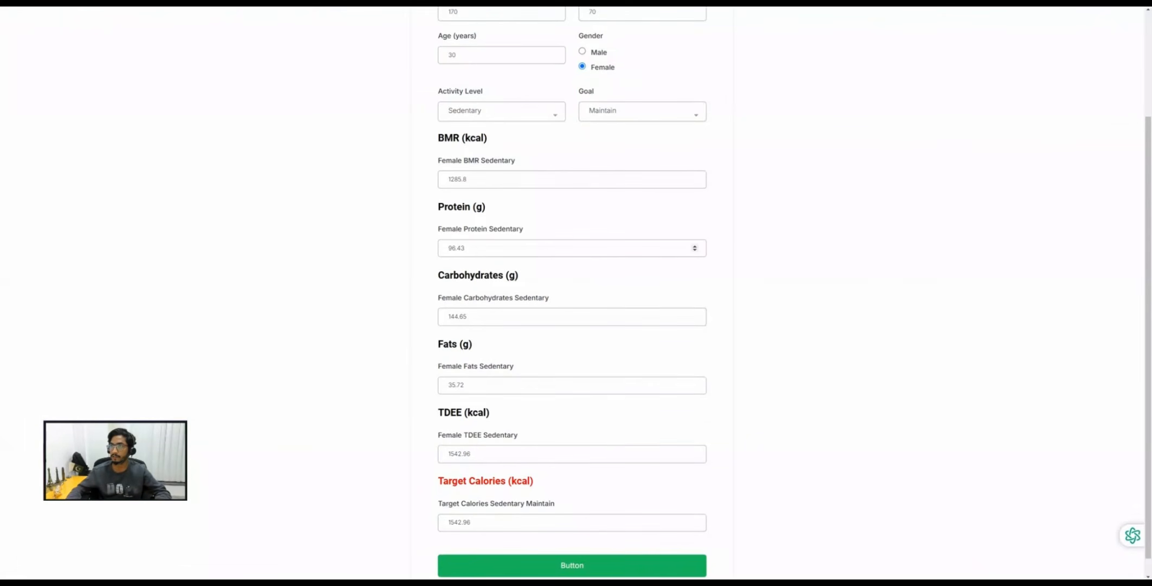
pyautogui.hotkey('ctrl', 'r')
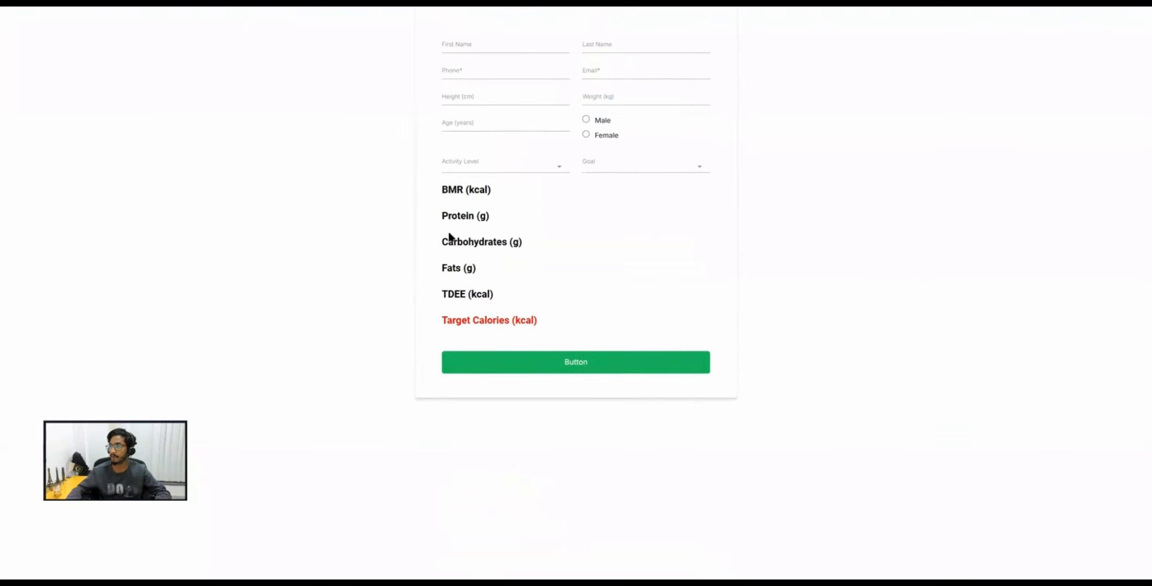
pyautogui.click(466, 96)
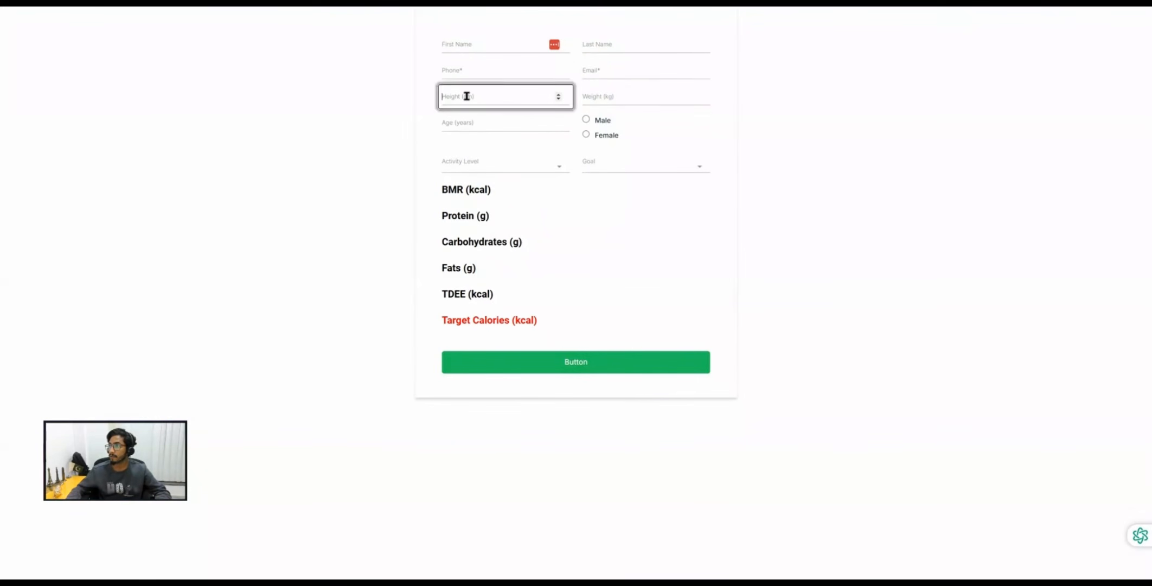
pyautogui.write('170')
pyautogui.press('Tab')
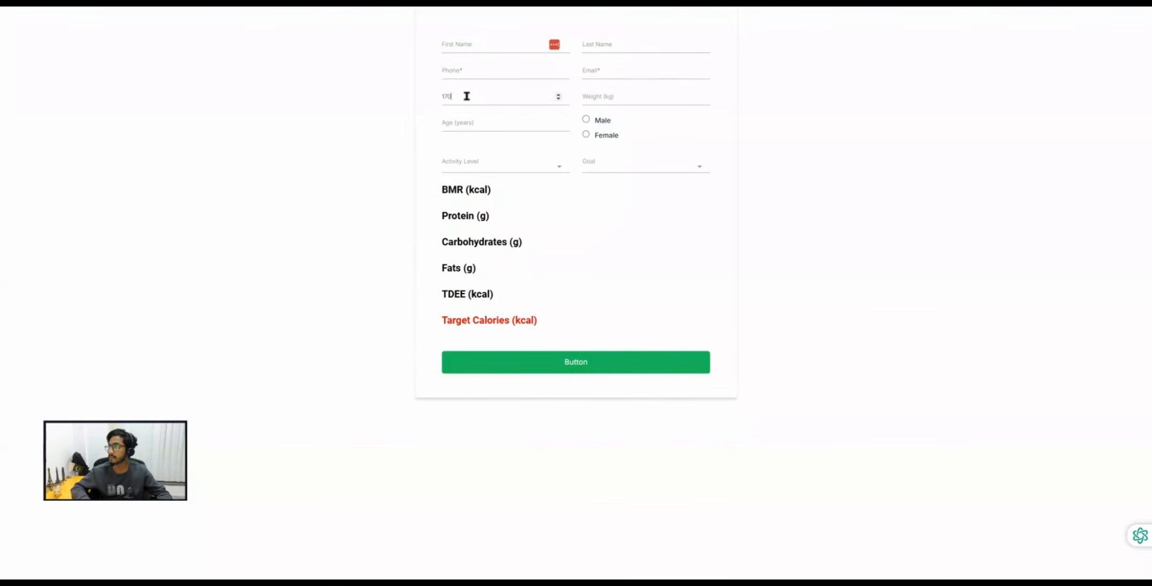
pyautogui.write('70')
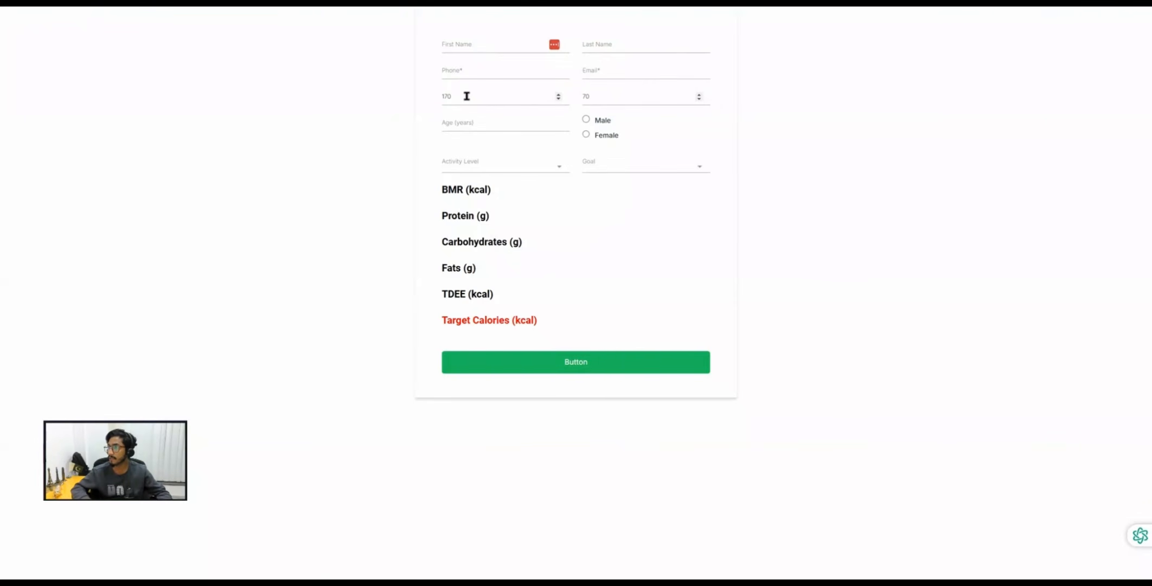
pyautogui.press('Tab')
pyautogui.write('30')
pyautogui.click(568, 129)
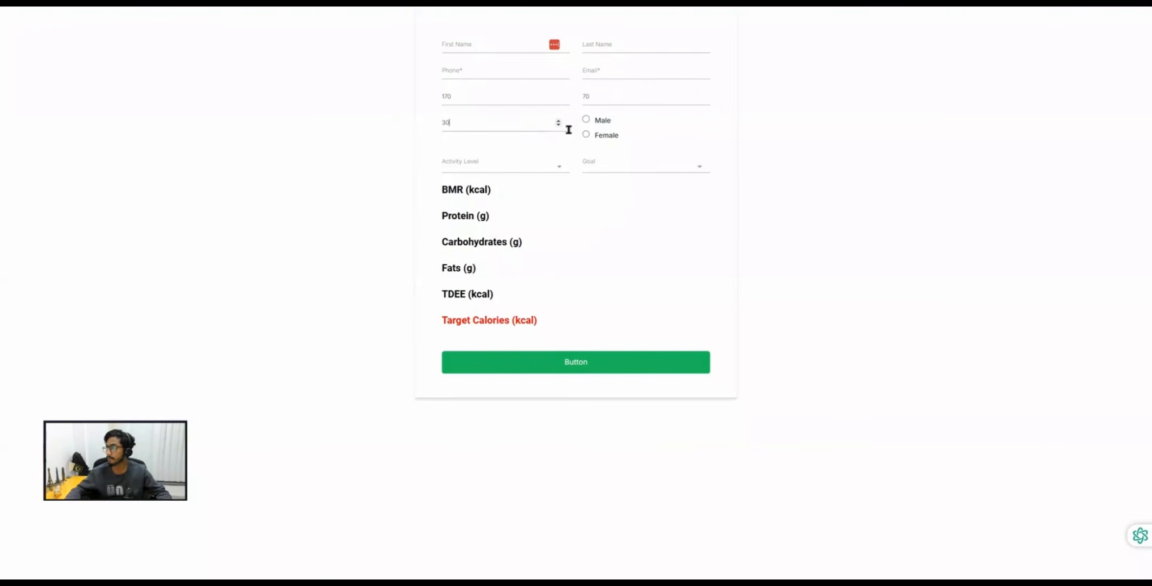
# Choose Female as the gender and Sedentary as the activity level in the preview.
pyautogui.click(586, 134)
pyautogui.click(474, 169)
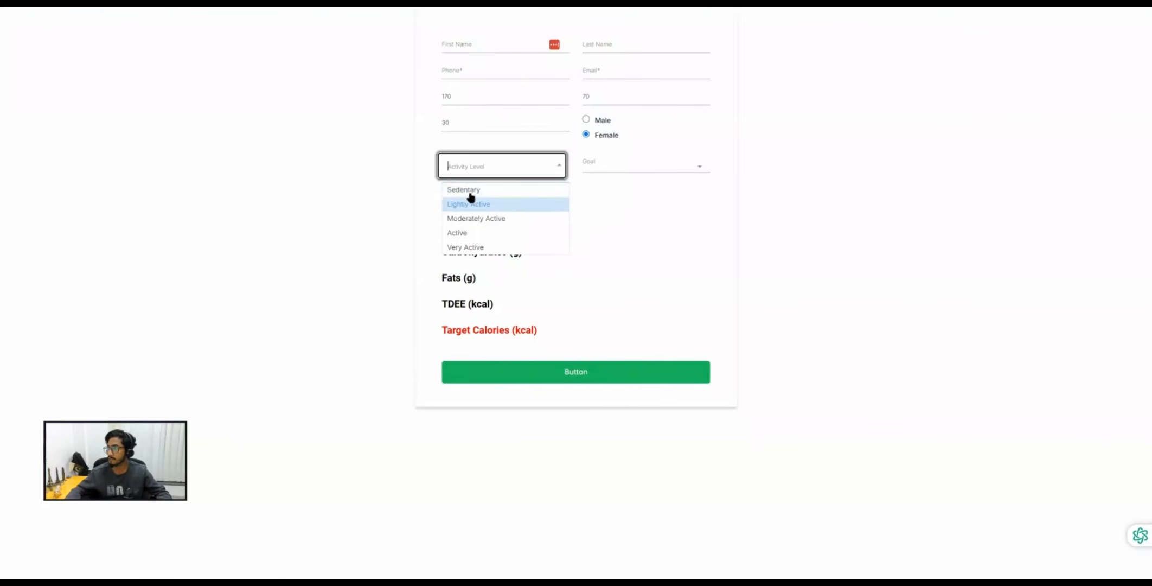
pyautogui.click(473, 189)
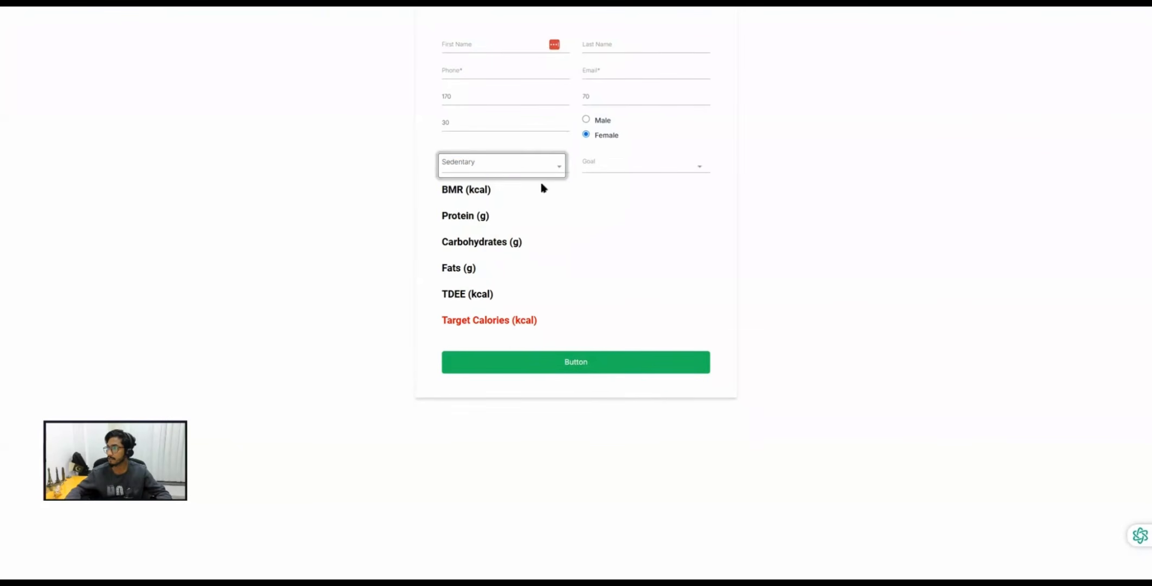
# Switch the activity level to Lightly Active and back to Sedentary in the preview.
pyautogui.click(491, 164)
pyautogui.click(473, 209)
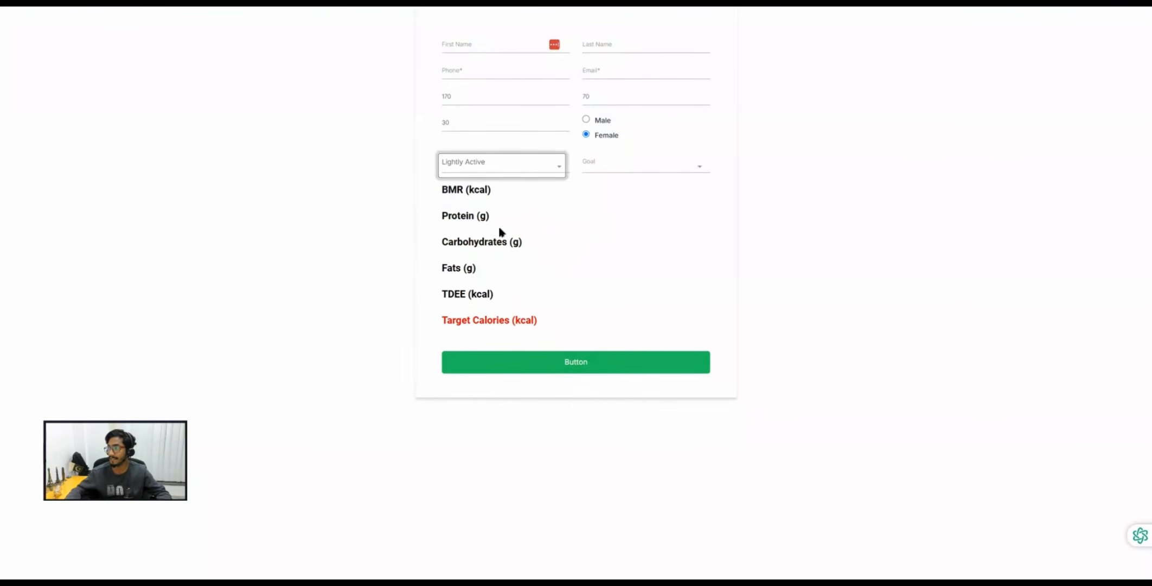
pyautogui.click(470, 169)
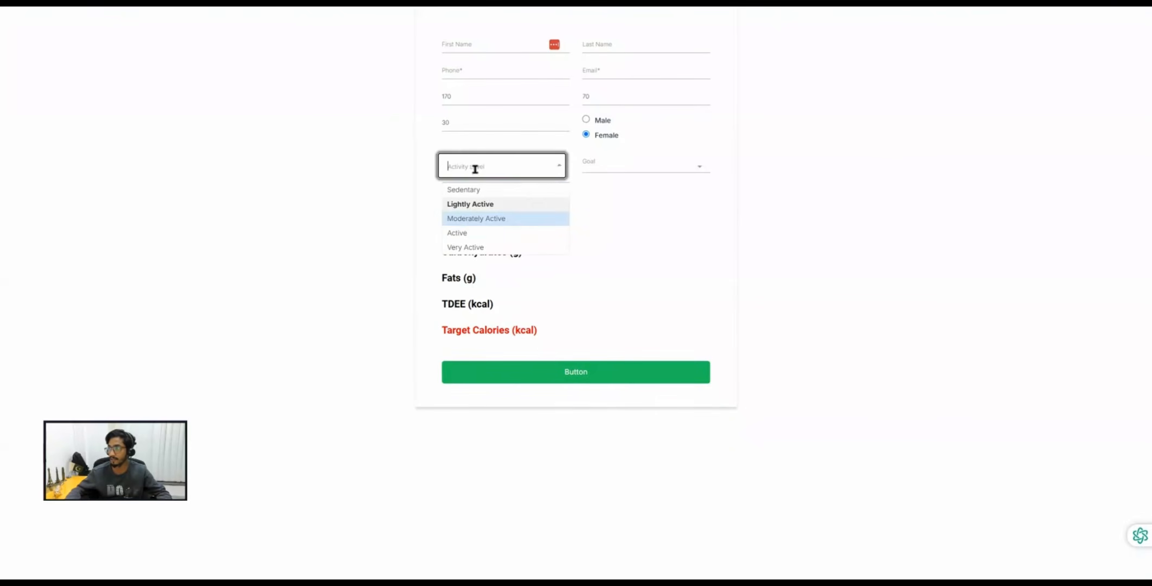
pyautogui.click(468, 193)
# Set the goal to Lose to check the Target Calories section, and change the goal to Maintain.
pyautogui.click(616, 165)
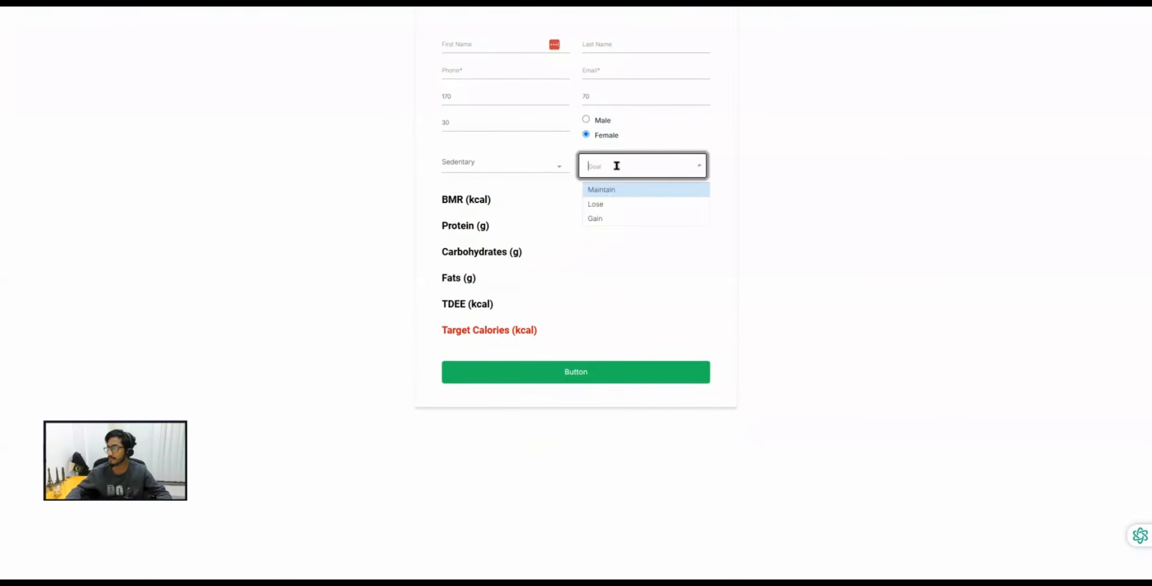
pyautogui.click(597, 204)
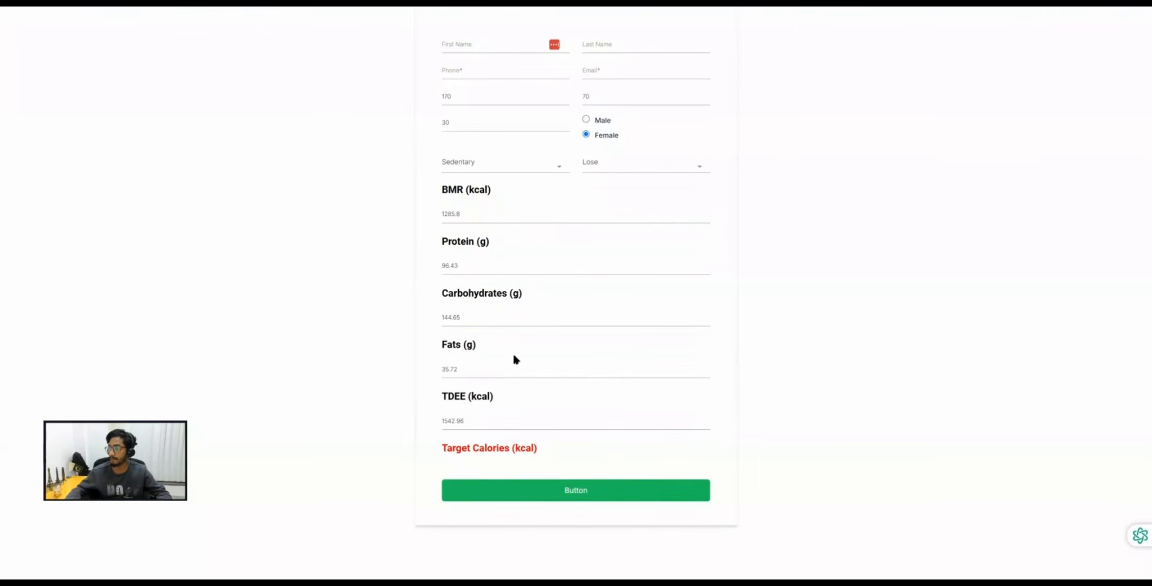
pyautogui.moveTo(545, 452); pyautogui.dragTo(428, 448)
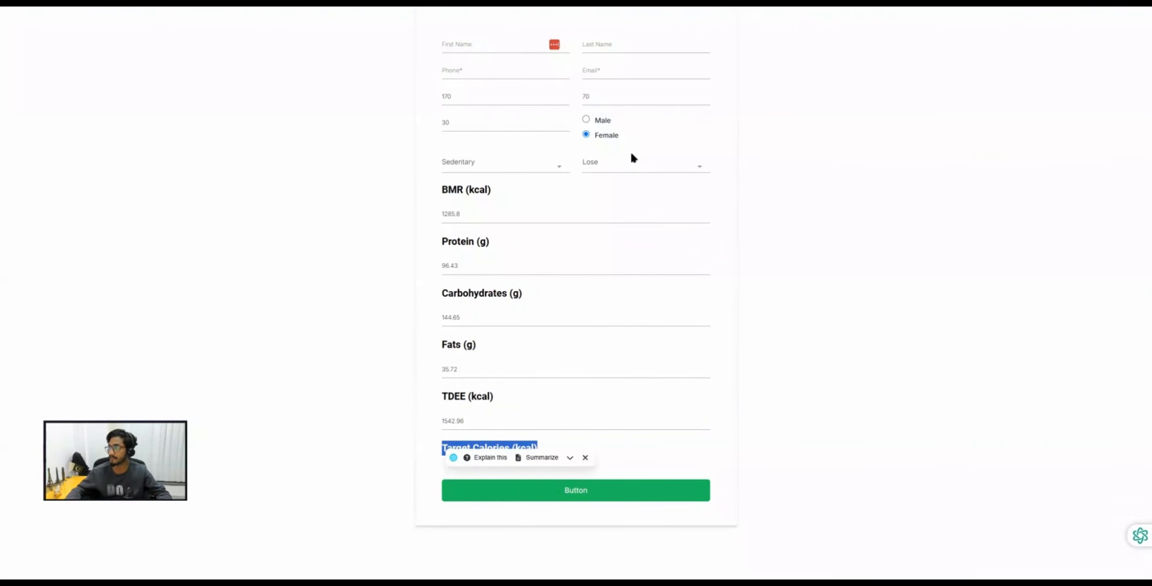
pyautogui.click(602, 168)
pyautogui.click(606, 189)
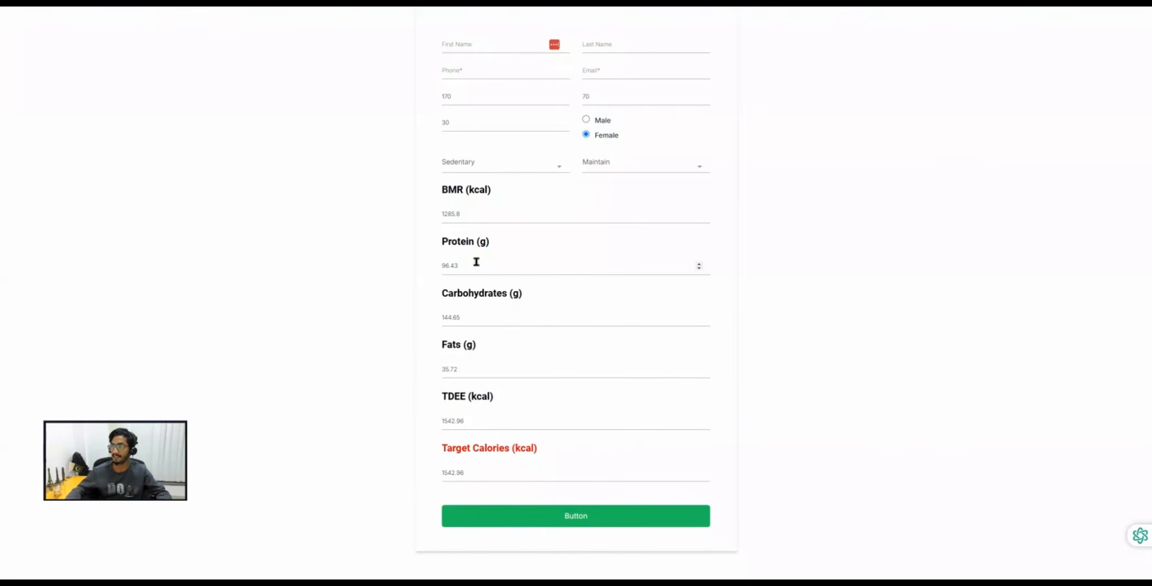
# Try to clear the calculated value under the BMR (kcal) heading in the preview.
pyautogui.moveTo(438, 191); pyautogui.dragTo(495, 190)
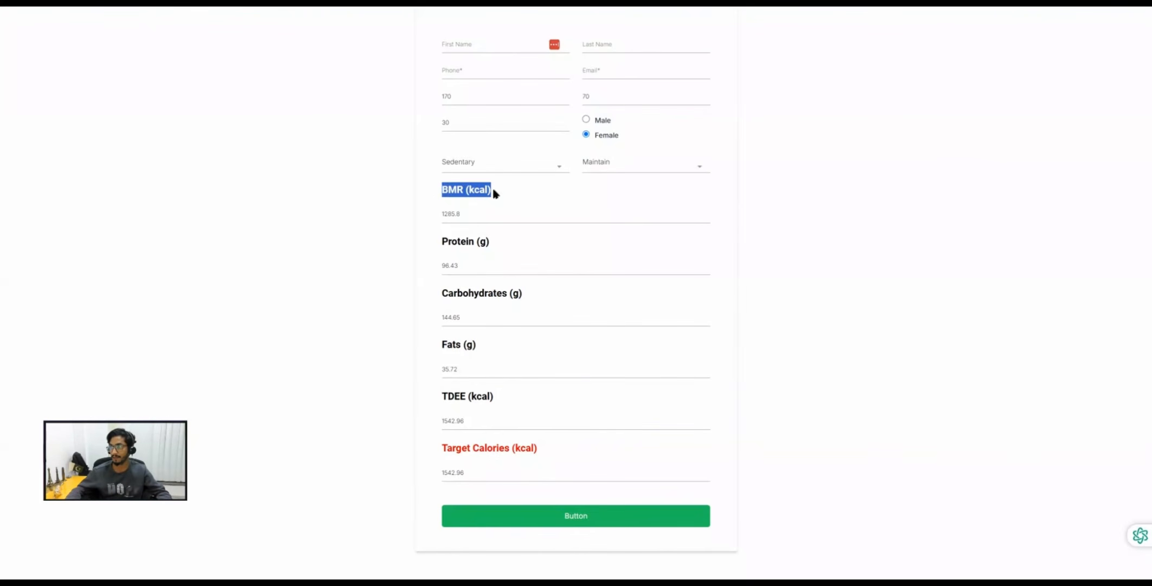
pyautogui.doubleClick(473, 214)
pyautogui.press('BackSpace')
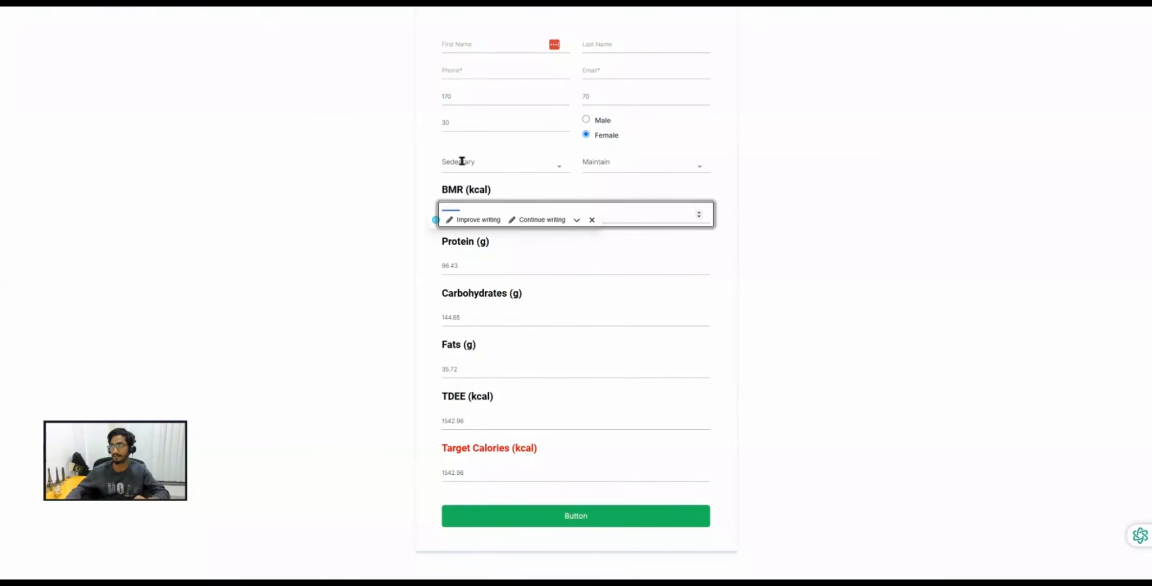
pyautogui.click(383, 221)
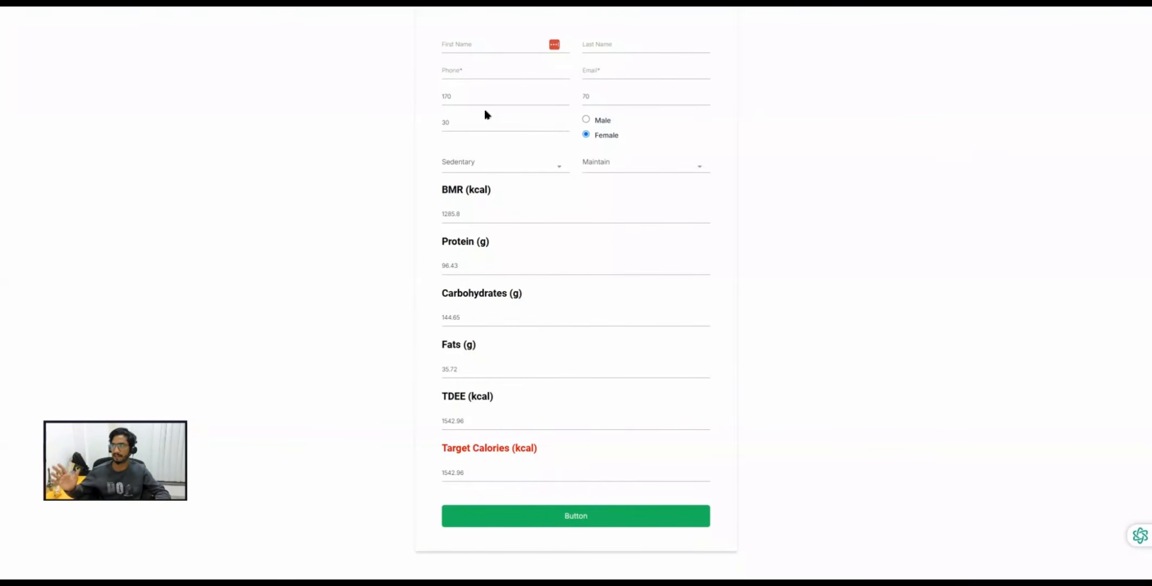
# Return to the form builder, review the two show-field conditions in the conditional logic list, and close it.
pyautogui.hotkey('ctrl', 'shift', 'Tab')
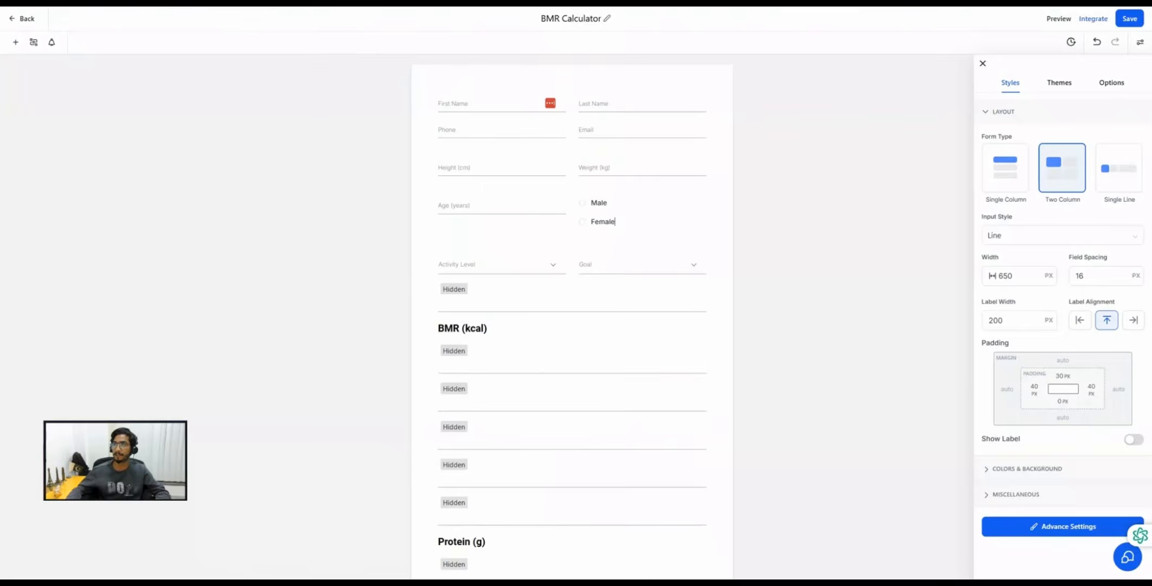
pyautogui.scroll(-3, 496, 316)
pyautogui.scroll(3, 496, 317)
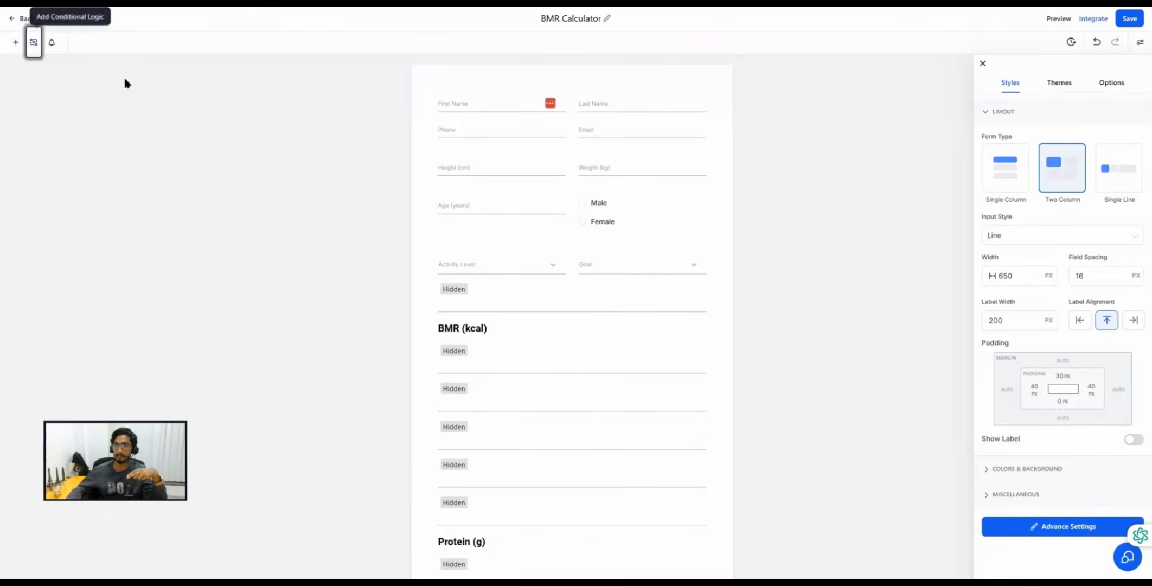
pyautogui.click(34, 42)
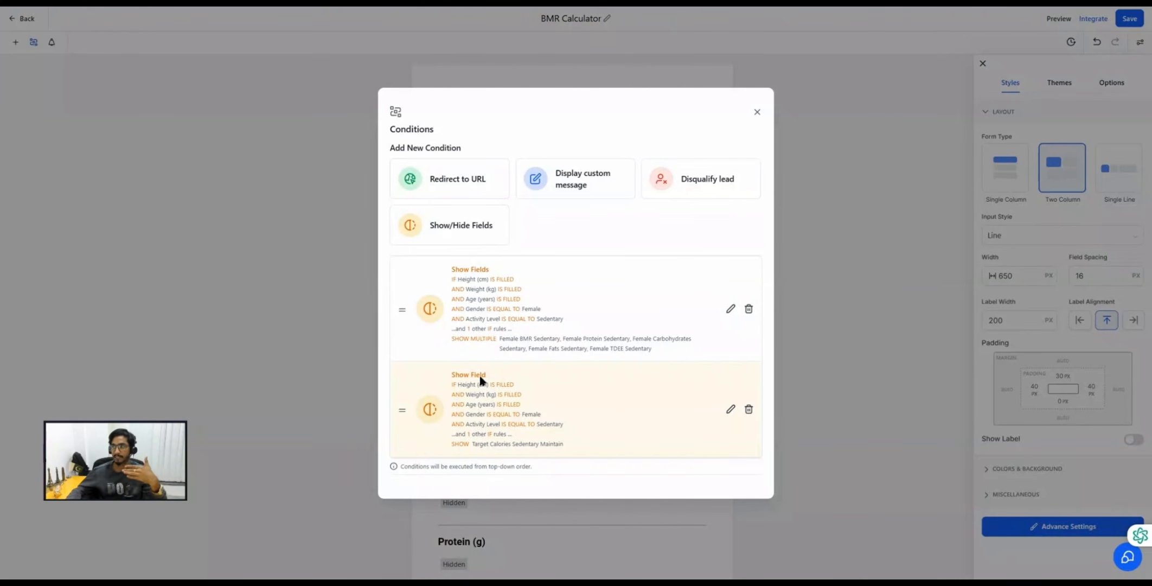
pyautogui.click(756, 114)
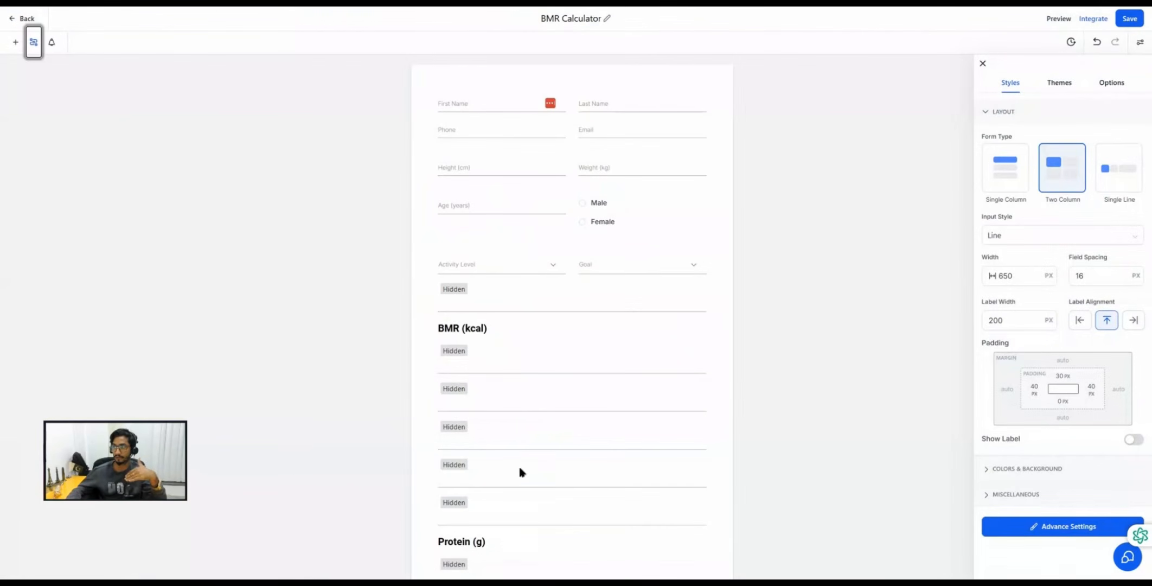